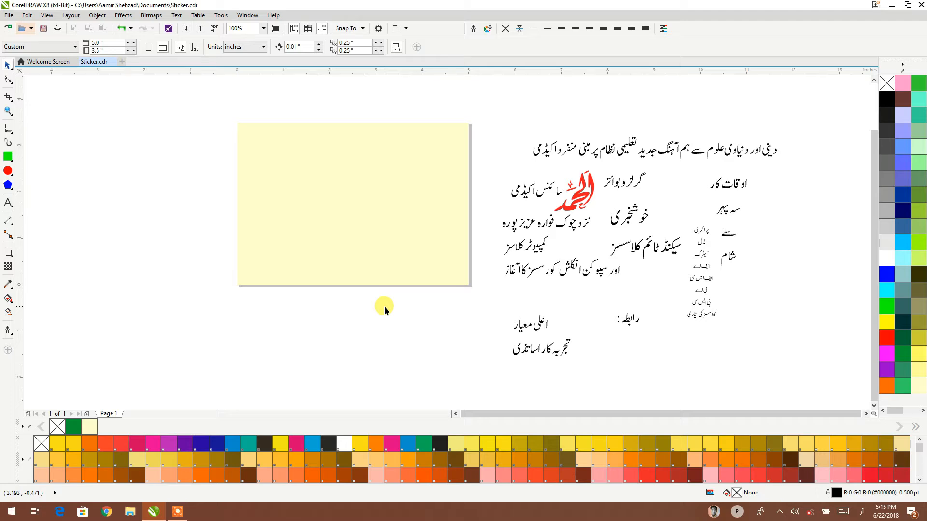
{"action": "left_click_drag", "start_coordinate": [385, 306], "coordinate": [430, 299]}
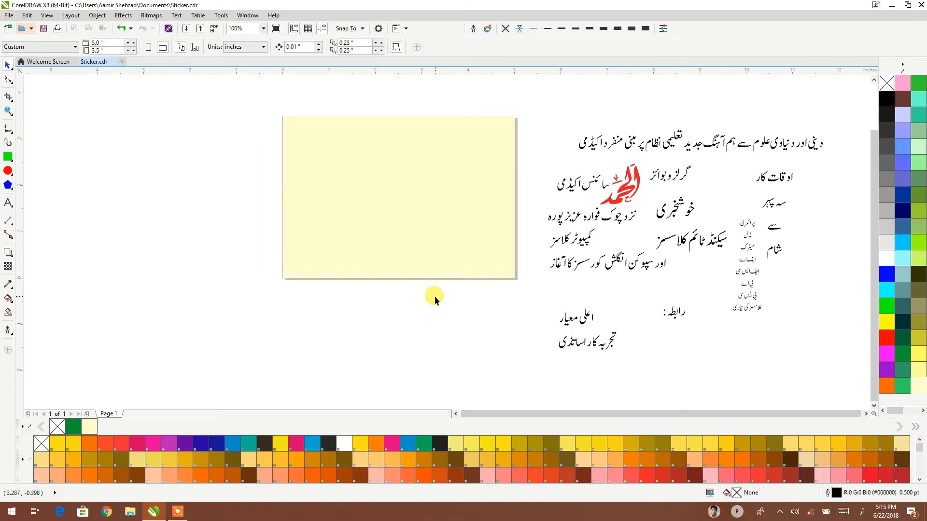
{"action": "left_click", "coordinate": [902, 64]}
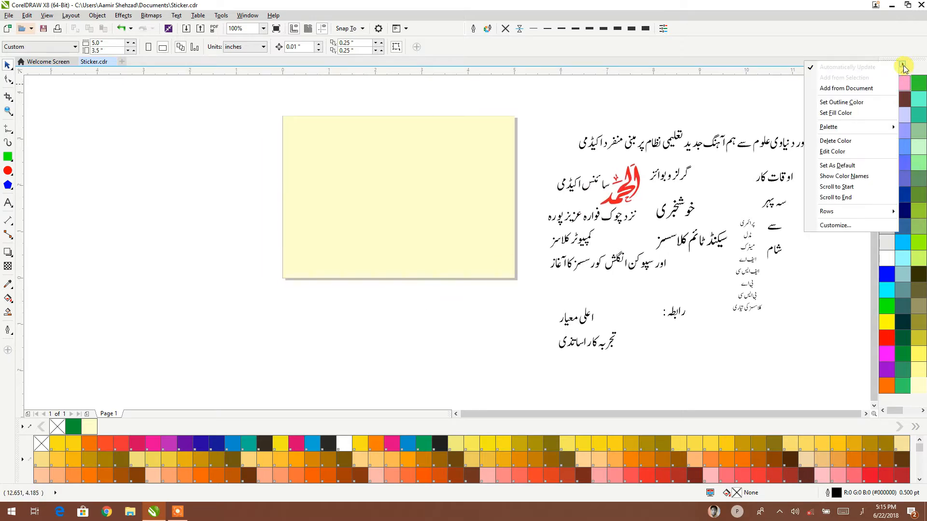
{"action": "left_click", "coordinate": [902, 65]}
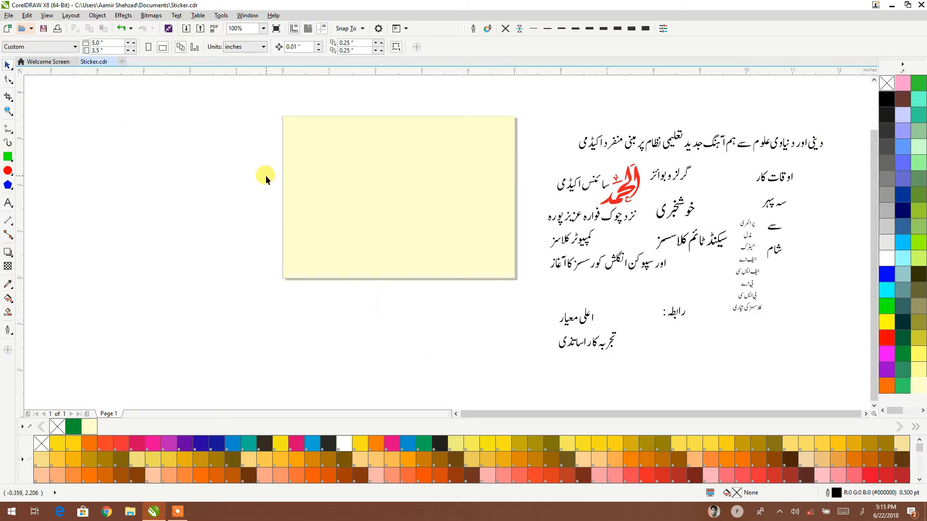
- Delete the pale yellow background rectangle that covers the page
{"action": "left_click", "coordinate": [300, 173]}
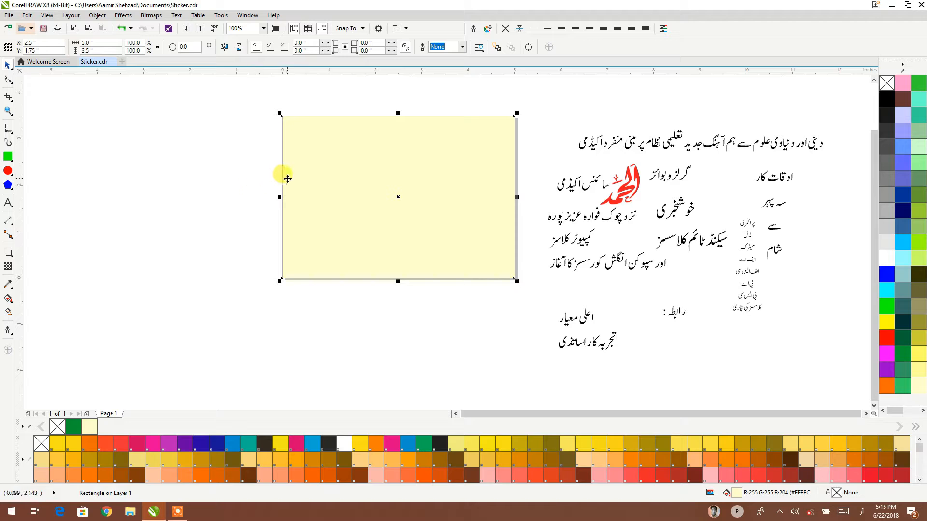
{"action": "key", "text": "Delete"}
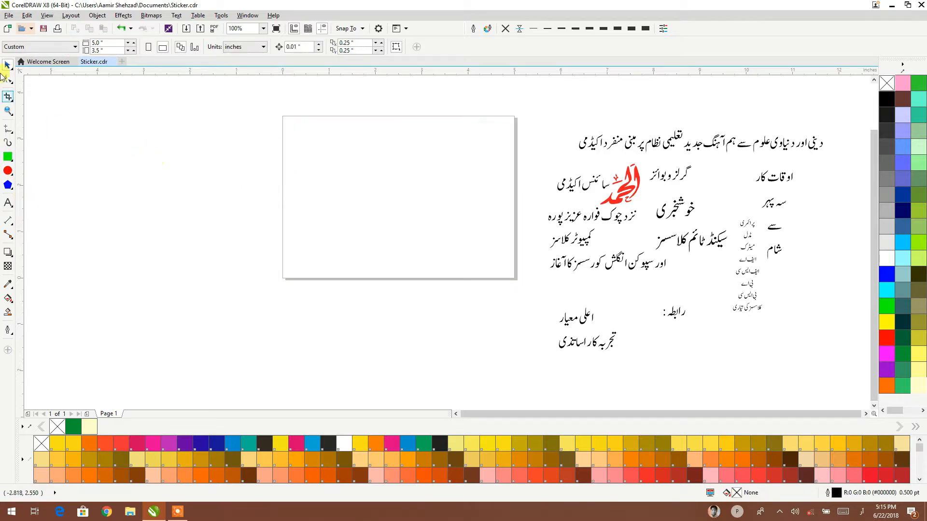
{"action": "left_click", "coordinate": [112, 89]}
- Switch the page size to Letter, and return it to a custom 5.0 by 3.5 inches
{"action": "left_click_drag", "start_coordinate": [110, 44], "coordinate": [84, 44]}
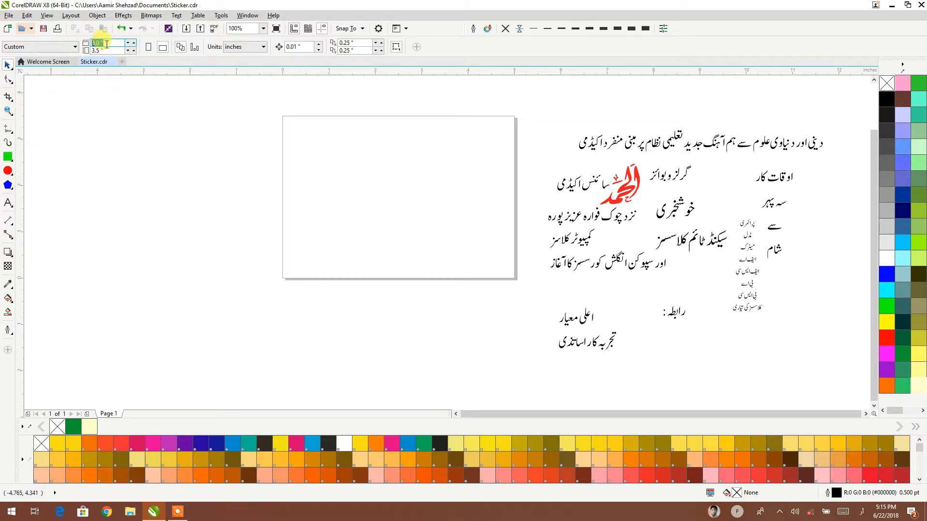
{"action": "left_click", "coordinate": [160, 147]}
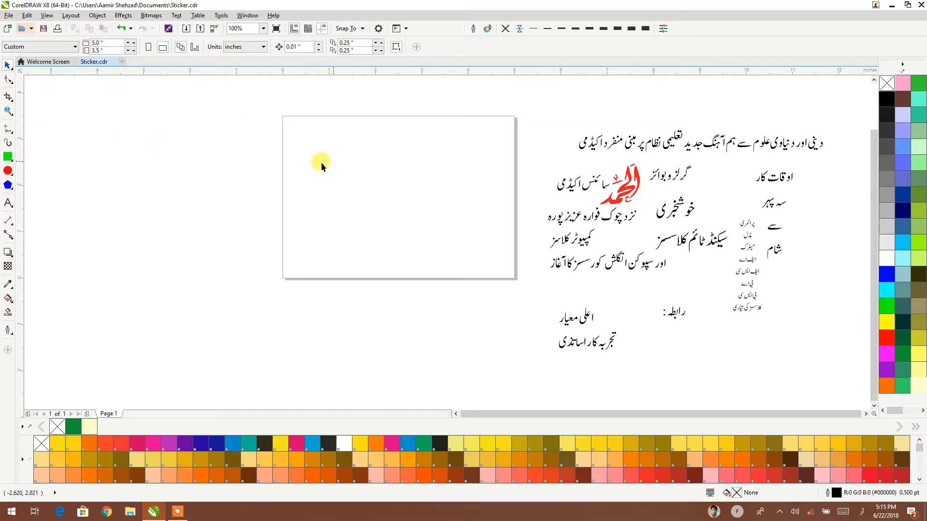
{"action": "left_click", "coordinate": [19, 47]}
{"action": "left_click", "coordinate": [19, 58]}
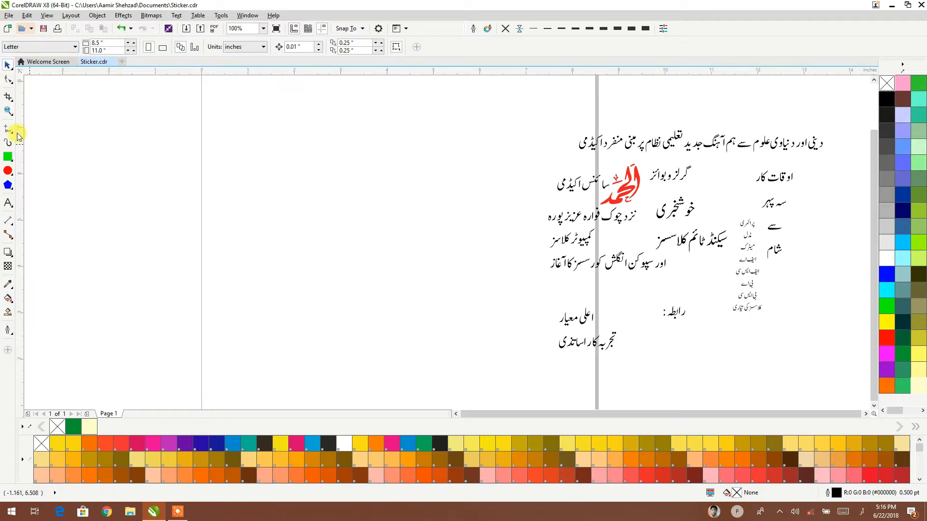
{"action": "left_click_drag", "start_coordinate": [111, 43], "coordinate": [91, 43]}
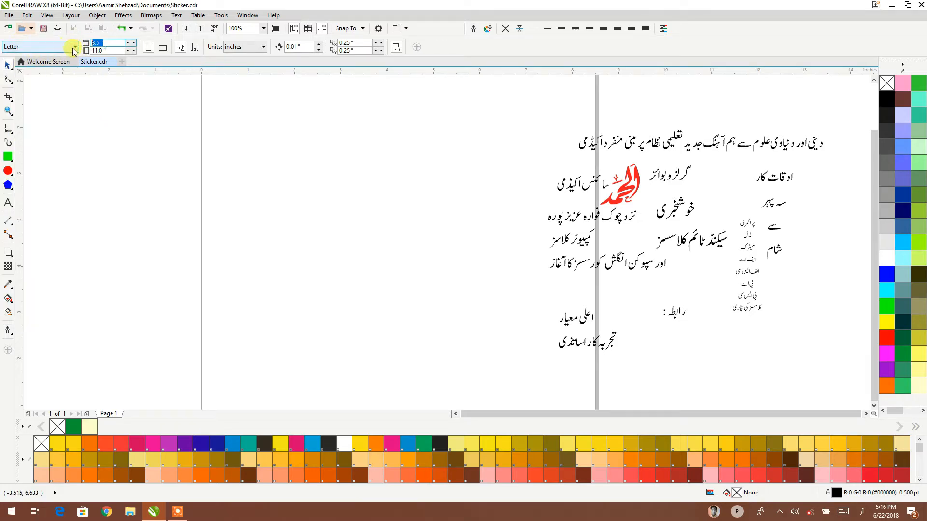
{"action": "key", "text": "Tab"}
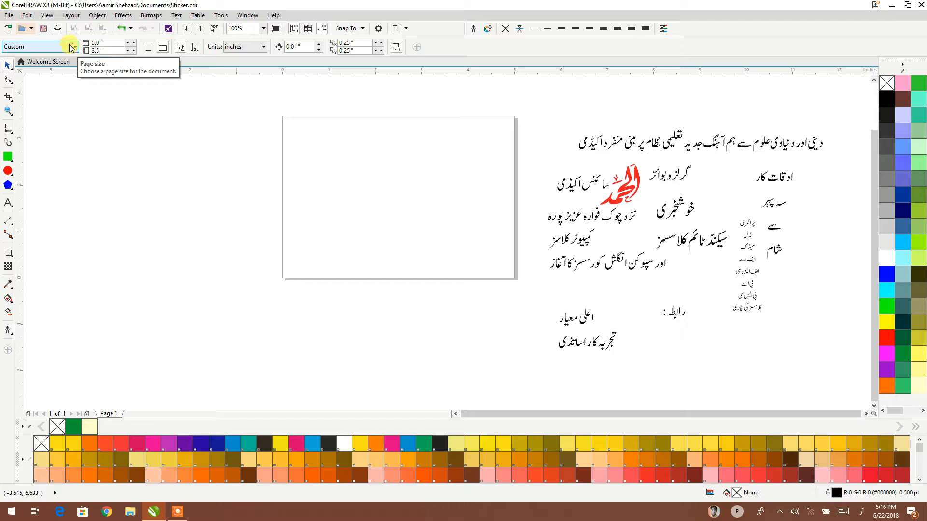
- Create a rectangle that matches the 5.0 by 3.5 inch page, and deselect it
{"action": "left_click_drag", "start_coordinate": [189, 162], "coordinate": [203, 193]}
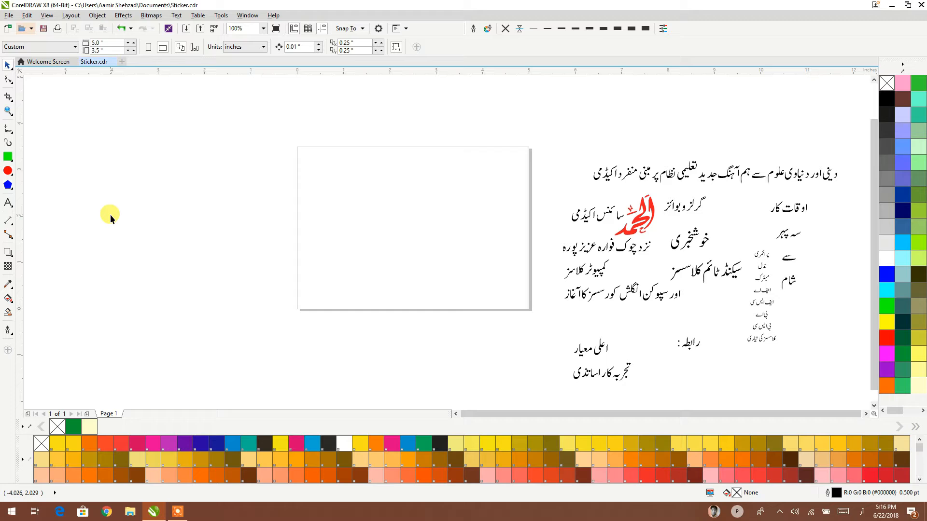
{"action": "double_click", "coordinate": [9, 159]}
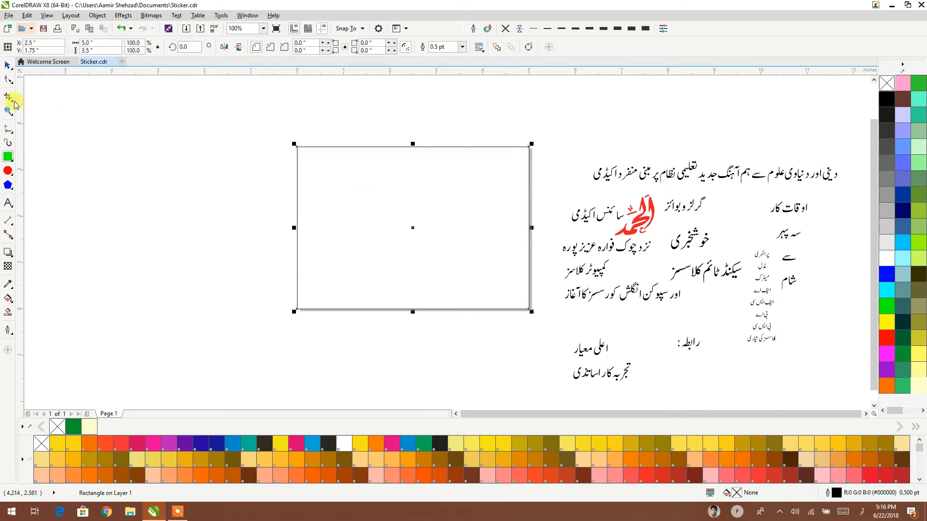
{"action": "left_click", "coordinate": [8, 65]}
{"action": "left_click", "coordinate": [139, 217]}
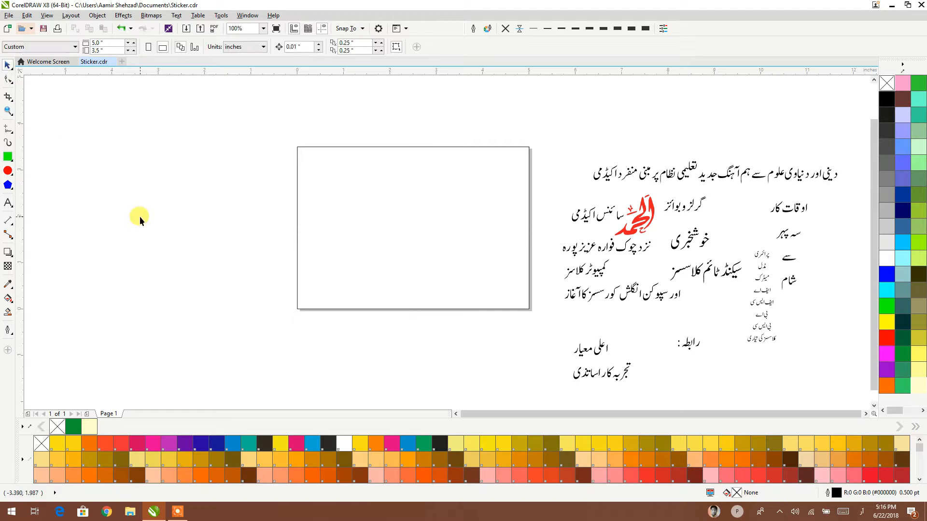
- Fill the page-sized rectangle with sky blue (#00CCFF) and remove its outline
{"action": "left_click", "coordinate": [416, 202]}
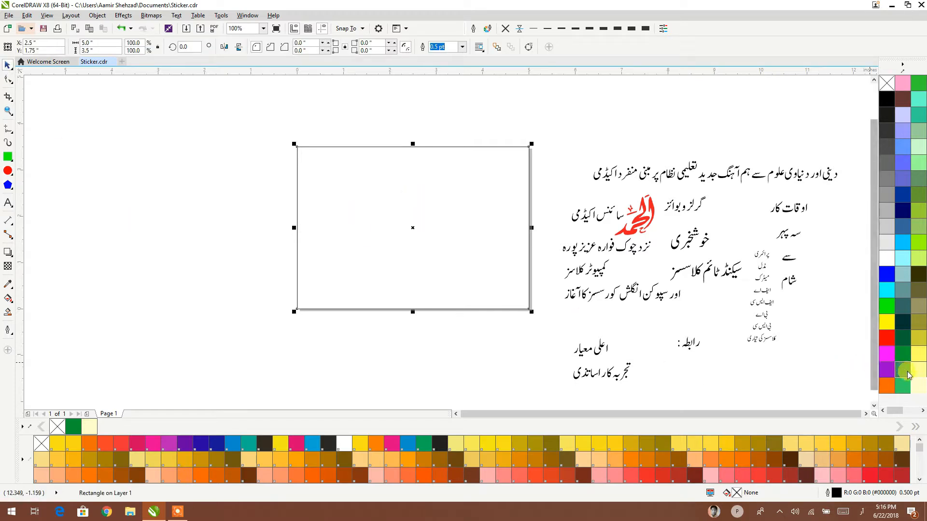
{"action": "left_click", "coordinate": [900, 242]}
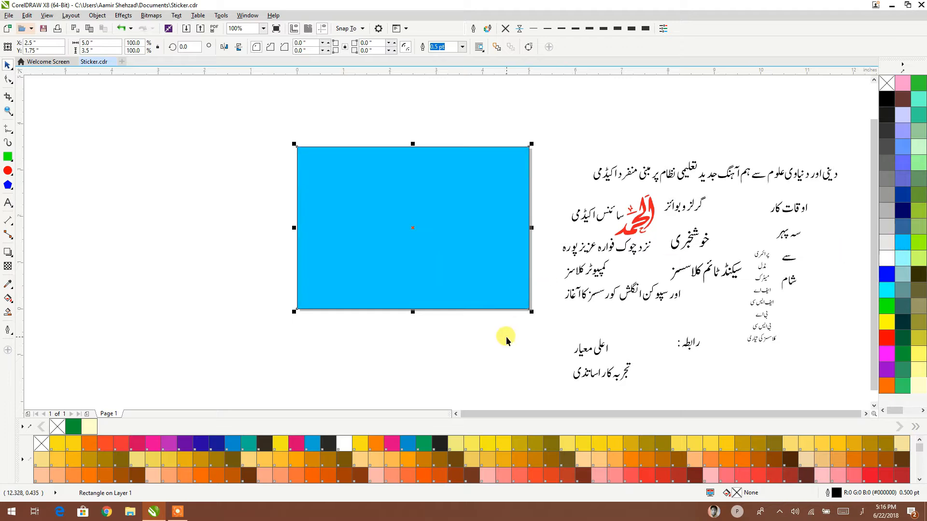
{"action": "left_click", "coordinate": [506, 27]}
{"action": "left_click", "coordinate": [526, 89]}
- Move the red calligraphy logo from the pasteboard onto the upper right area of the blue rectangle
{"action": "left_click_drag", "start_coordinate": [636, 228], "coordinate": [483, 184]}
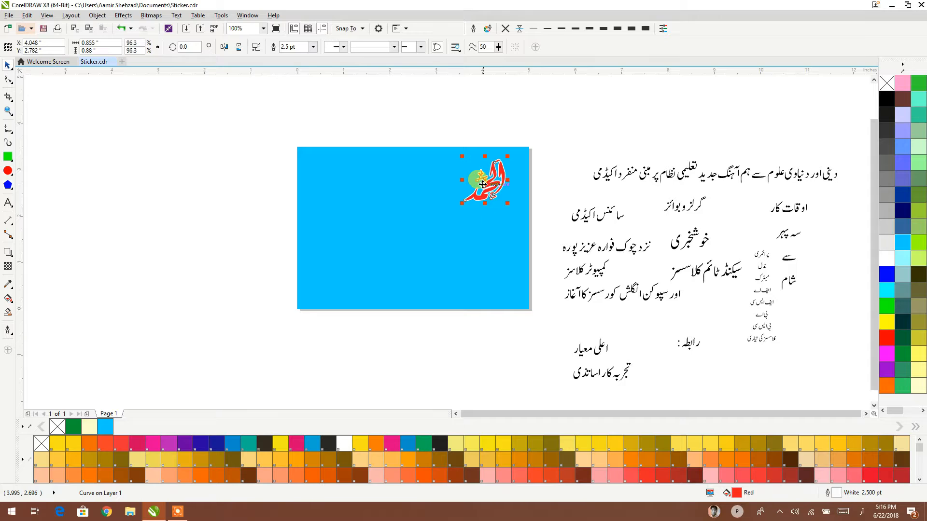
{"action": "scroll", "coordinate": [483, 184], "scroll_direction": "up", "scroll_amount": 2}
{"action": "scroll", "coordinate": [482, 184], "scroll_direction": "down", "scroll_amount": 1}
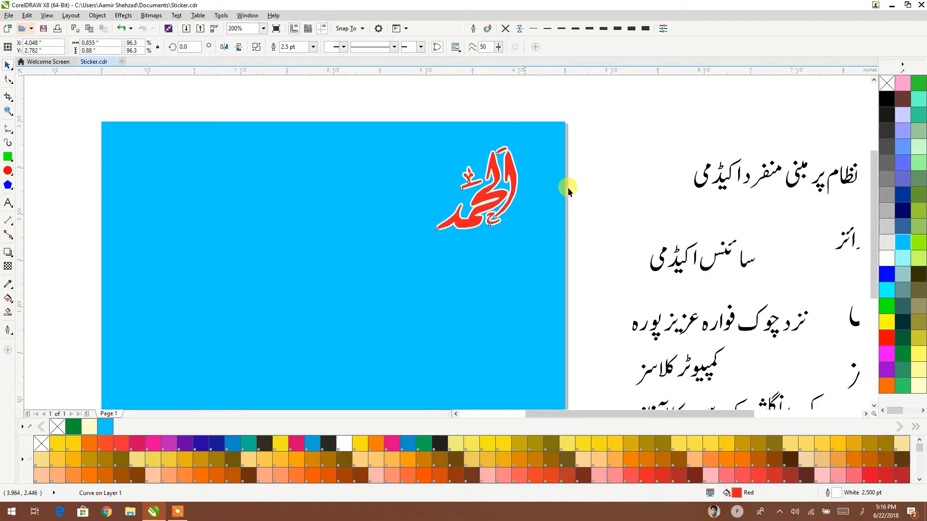
- Browse the calligraphy artwork files available for import in the Kitabat folder
{"action": "right_click", "coordinate": [615, 179]}
{"action": "left_click", "coordinate": [620, 222]}
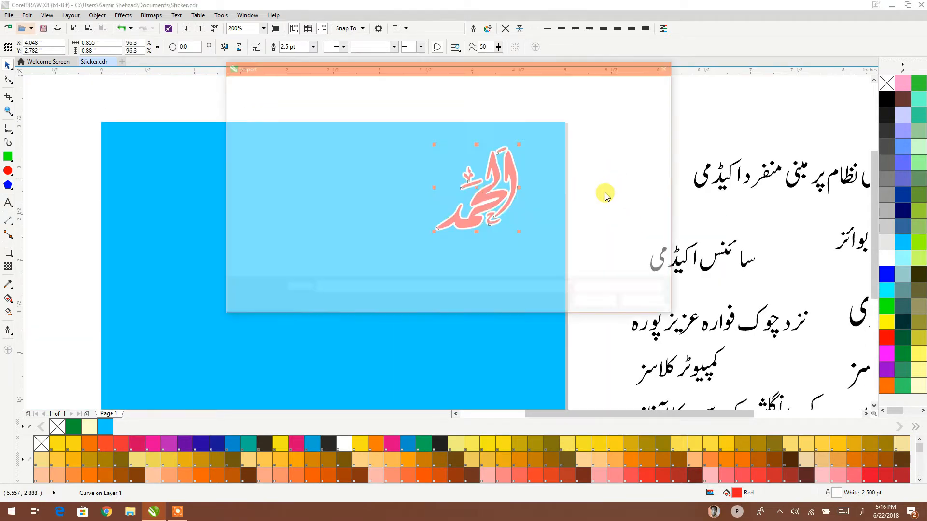
{"action": "scroll", "coordinate": [500, 201], "scroll_direction": "down", "scroll_amount": 5}
{"action": "scroll", "coordinate": [500, 200], "scroll_direction": "down", "scroll_amount": 3}
{"action": "scroll", "coordinate": [502, 204], "scroll_direction": "down", "scroll_amount": 1}
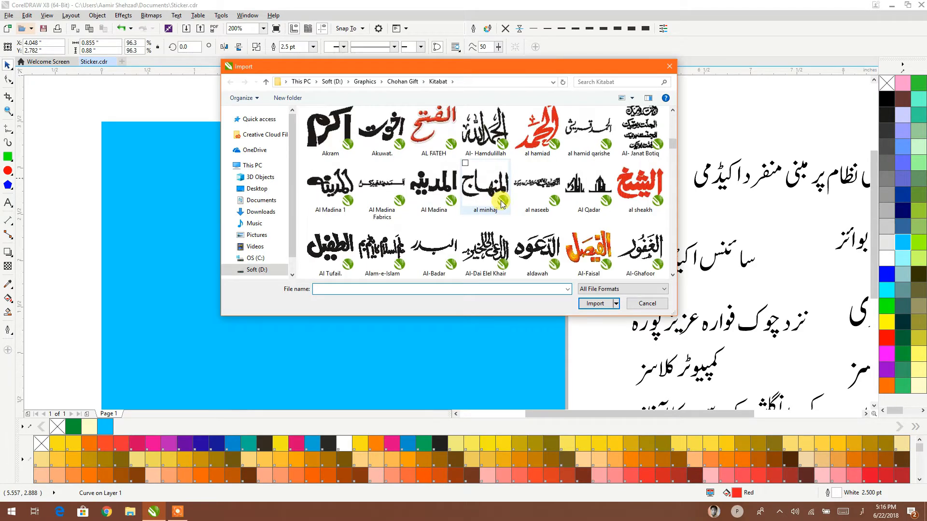
{"action": "scroll", "coordinate": [502, 205], "scroll_direction": "down", "scroll_amount": 3}
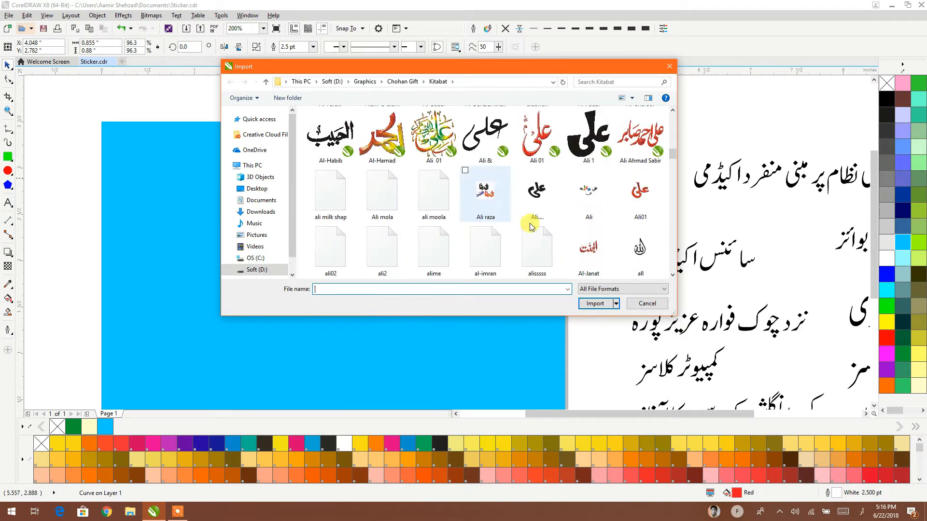
{"action": "left_click", "coordinate": [638, 305]}
- Enlarge the red calligraphy logo on the blue rectangle to about 1.16 by 1.2 inches
{"action": "left_click", "coordinate": [431, 230]}
{"action": "left_click_drag", "start_coordinate": [431, 230], "coordinate": [419, 282]}
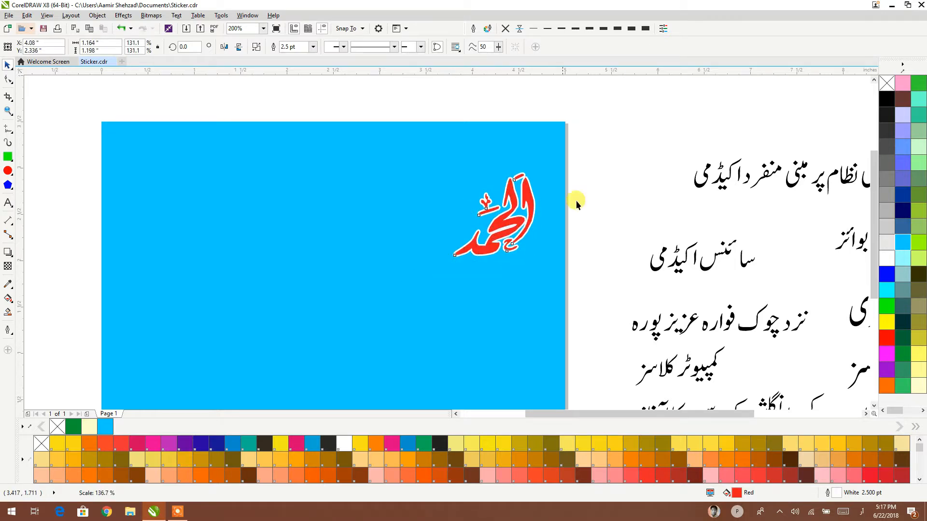
{"action": "left_click", "coordinate": [575, 202]}
{"action": "scroll", "coordinate": [567, 210], "scroll_direction": "down", "scroll_amount": 1}
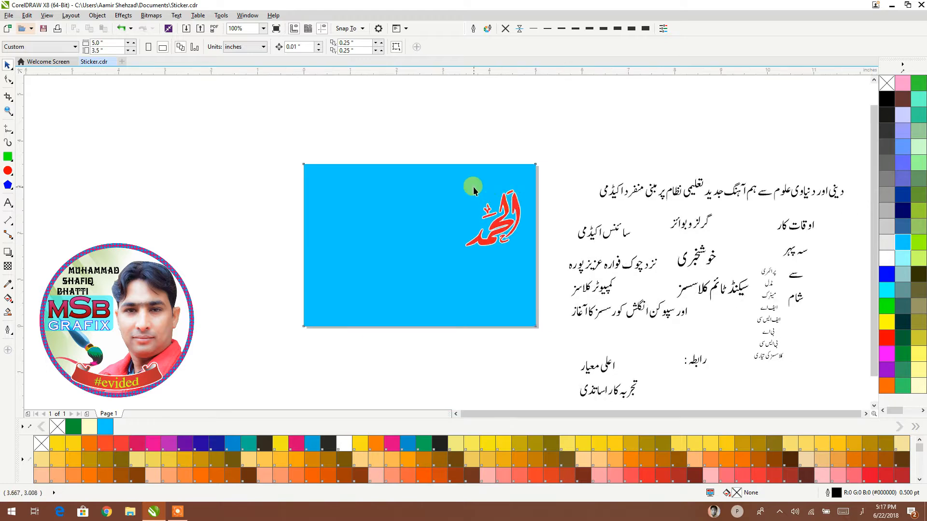
- Add a one-step inside contour to the blue rectangle with an offset of about 0.117 inches
{"action": "left_click", "coordinate": [479, 200]}
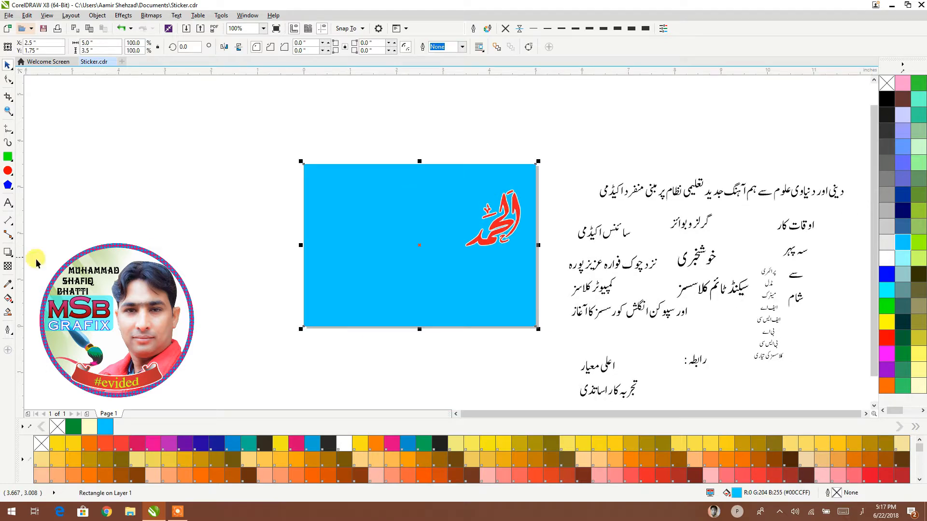
{"action": "left_click", "coordinate": [9, 253]}
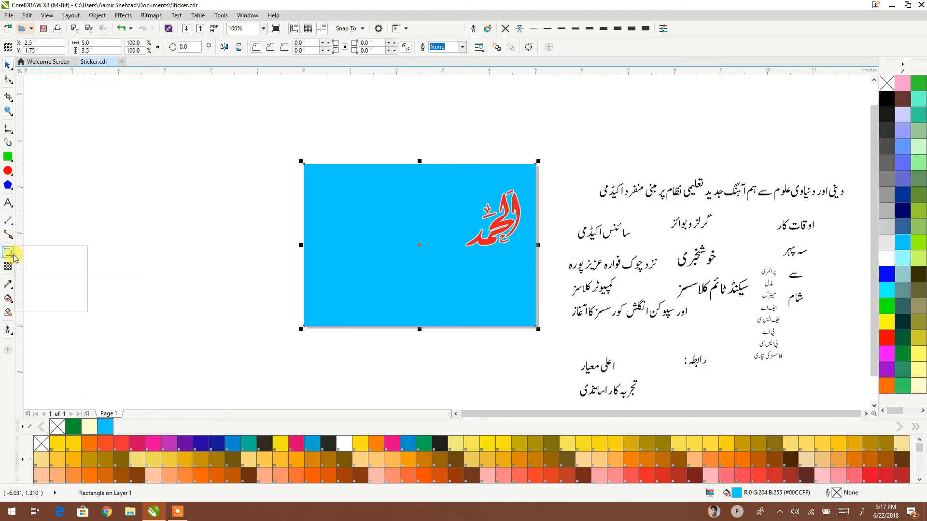
{"action": "left_click", "coordinate": [44, 262]}
{"action": "mouse_move", "coordinate": [314, 171]}
{"action": "left_mouse_down"}
{"action": "mouse_move", "coordinate": [318, 179]}
{"action": "mouse_move", "coordinate": [310, 170]}
{"action": "left_mouse_up"}
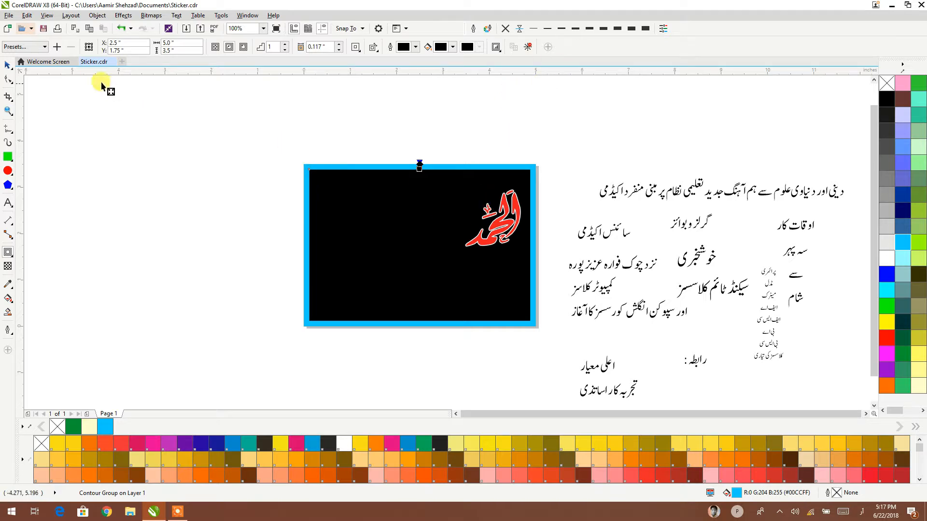
- Break the contour group apart and select only the inner rectangle
{"action": "left_click", "coordinate": [47, 16]}
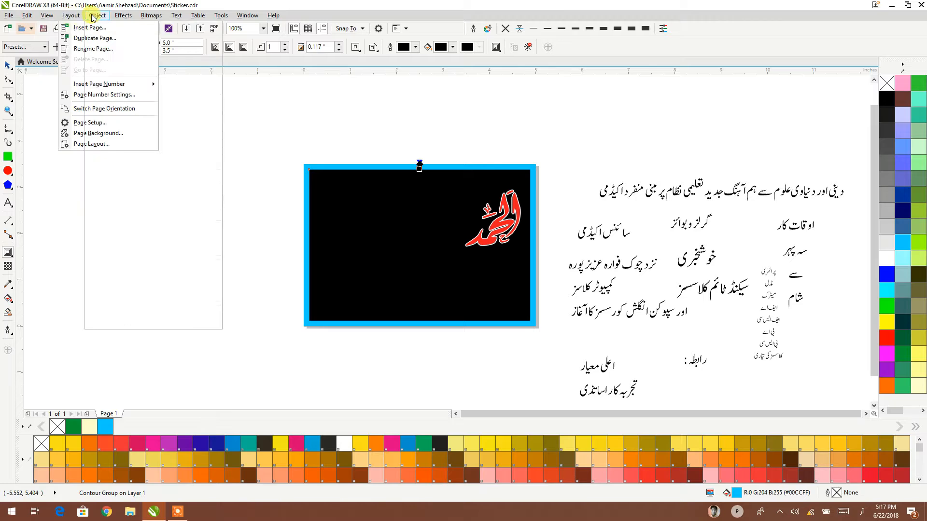
{"action": "mouse_move", "coordinate": [97, 15]}
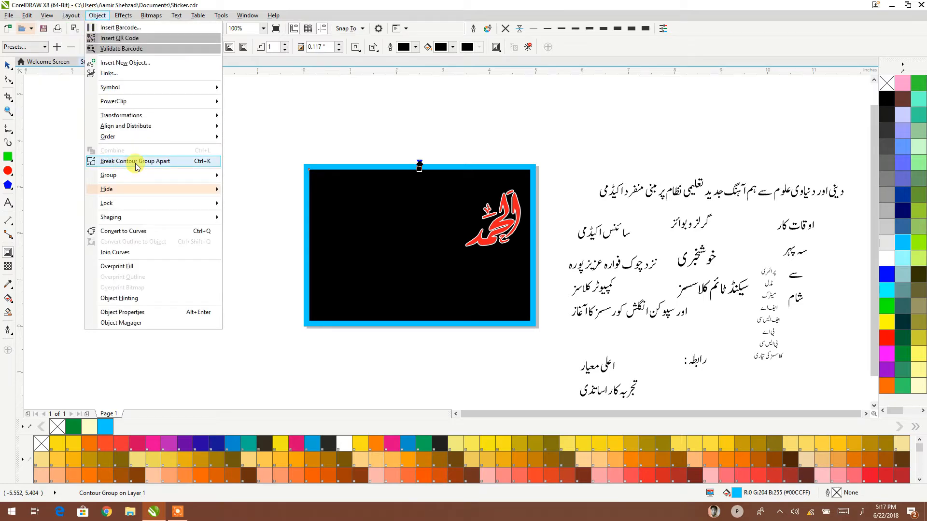
{"action": "left_click", "coordinate": [136, 162]}
{"action": "left_click", "coordinate": [7, 65]}
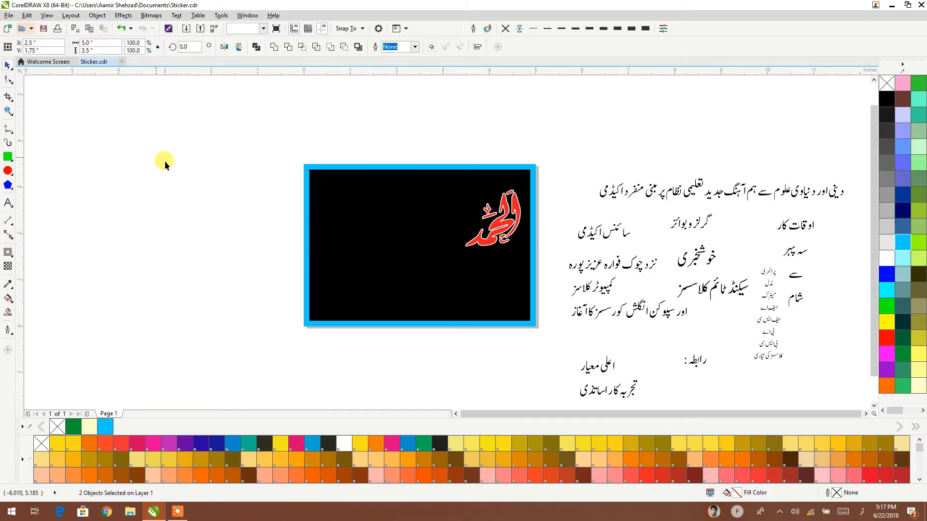
{"action": "left_click", "coordinate": [316, 198]}
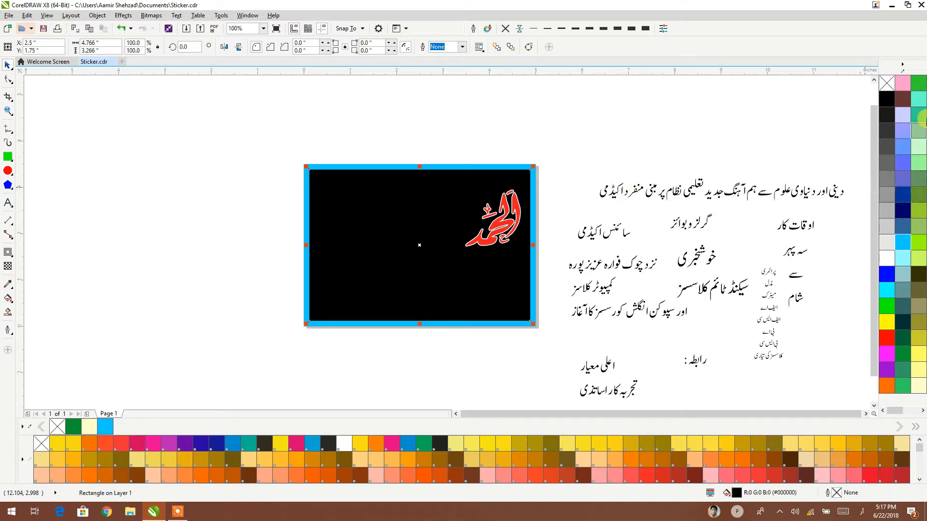
- Try dark, lavender (#9999FF) and light cyan (#99FFFF) fills on the inner rectangle
{"action": "left_click", "coordinate": [886, 104]}
{"action": "left_click", "coordinate": [886, 116]}
{"action": "left_click", "coordinate": [904, 131]}
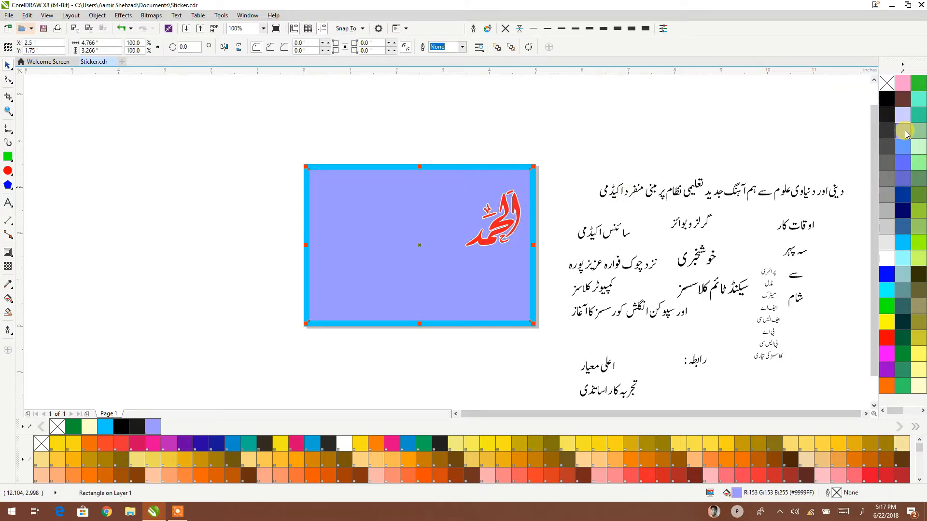
{"action": "left_click", "coordinate": [906, 261]}
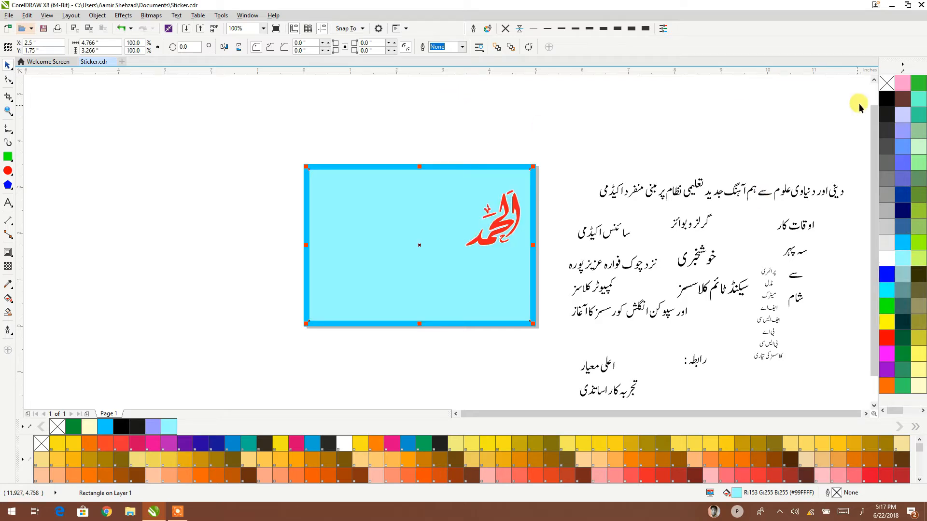
- Remove the inner rectangle's fill and give it a white outline as a thin border inside the blue background
{"action": "left_click", "coordinate": [885, 85]}
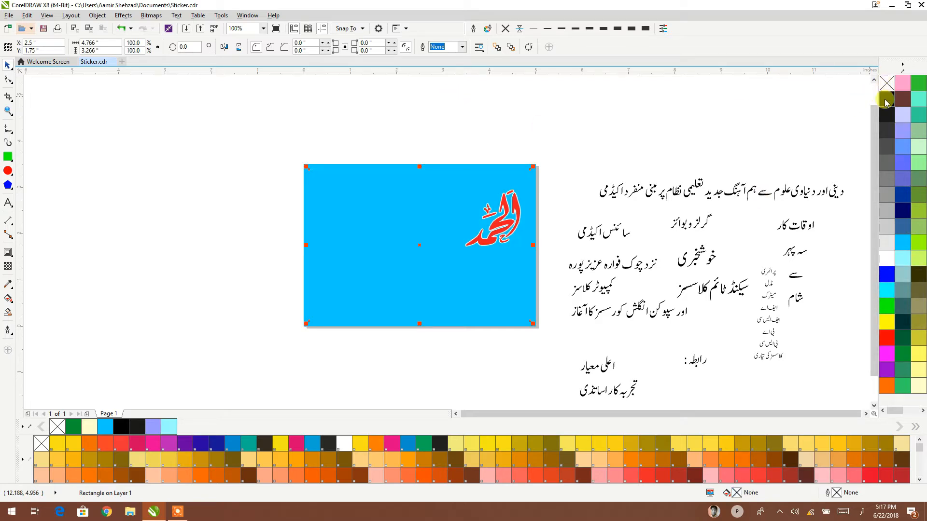
{"action": "right_click", "coordinate": [887, 258]}
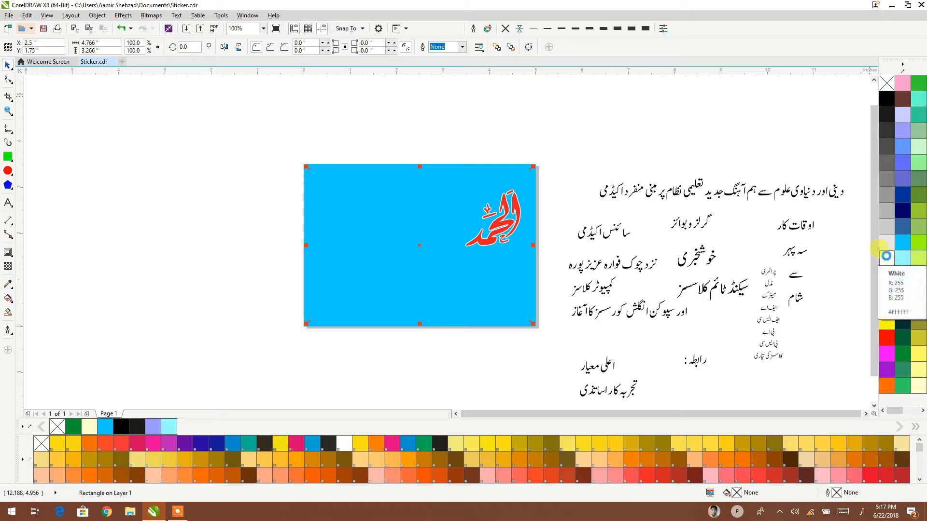
{"action": "left_click", "coordinate": [605, 150]}
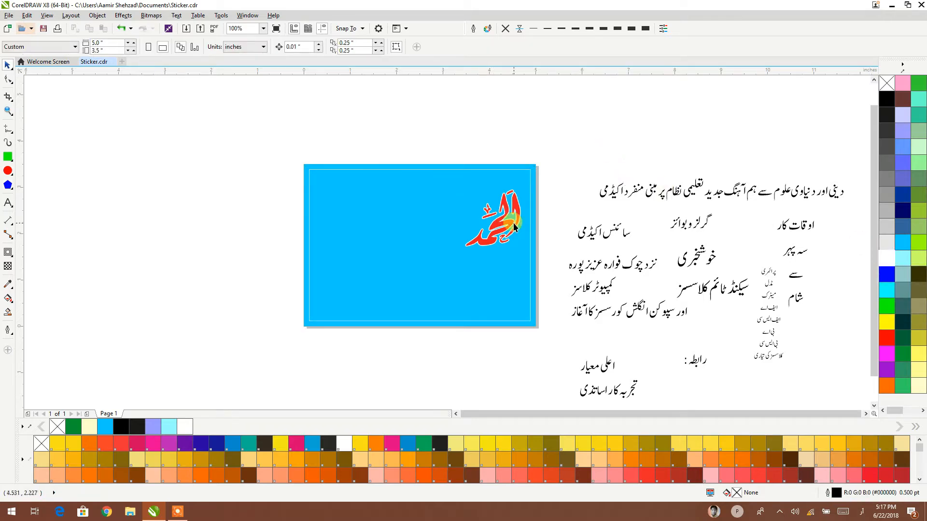
{"action": "scroll", "coordinate": [457, 228], "scroll_direction": "up", "scroll_amount": 1}
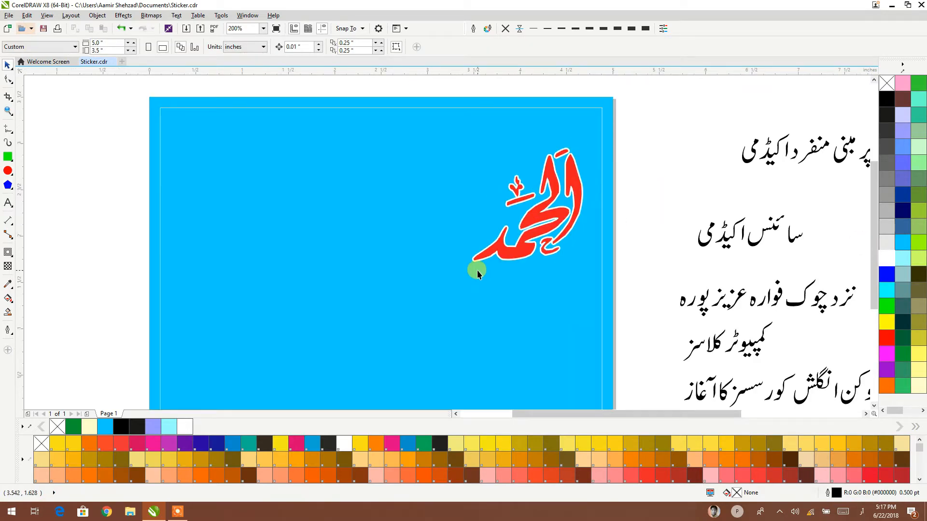
- Enlarge the calligraphy logo and place the سائنس اکیڈمی text beside it, scaled up to about 42.5 pt
{"action": "left_click", "coordinate": [511, 257]}
{"action": "left_click_drag", "start_coordinate": [471, 261], "coordinate": [442, 290]}
{"action": "left_click_drag", "start_coordinate": [748, 231], "coordinate": [420, 227]}
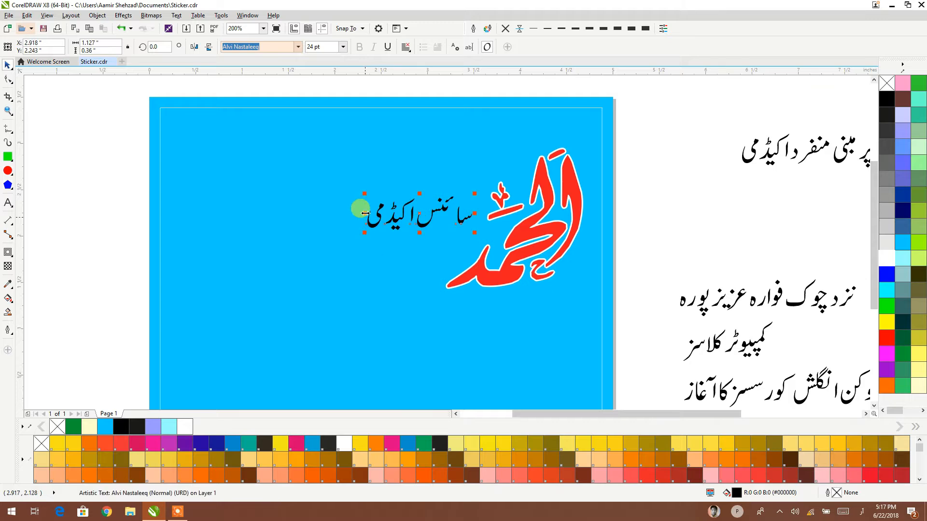
{"action": "left_click_drag", "start_coordinate": [366, 191], "coordinate": [224, 155]}
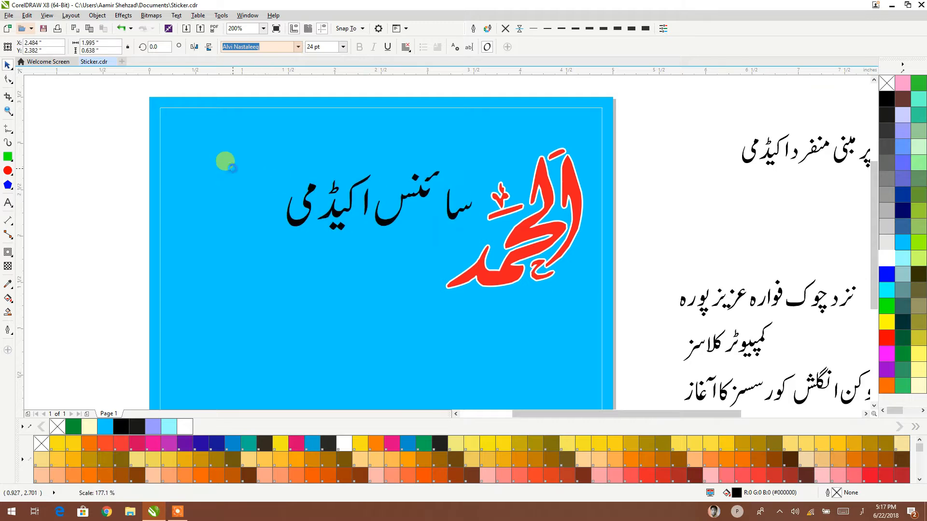
{"action": "left_click_drag", "start_coordinate": [399, 211], "coordinate": [393, 222]}
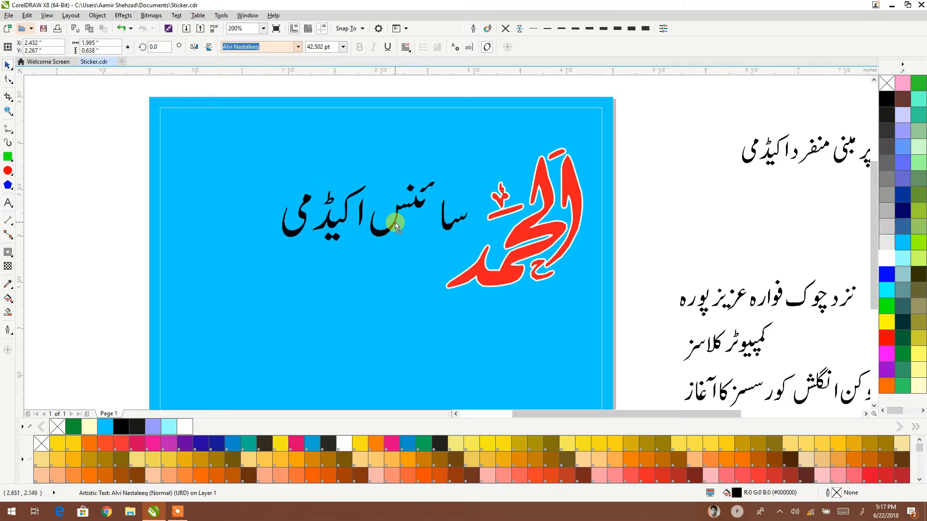
- Preview other installed fonts on the سائنس اکیڈمی text, keeping Alvi Nastaleeq
{"action": "left_click", "coordinate": [297, 48]}
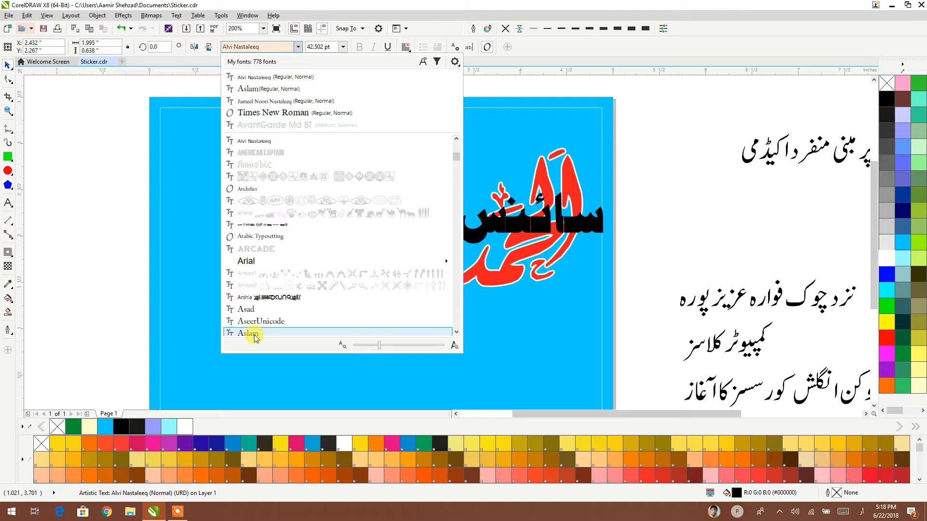
{"action": "left_click", "coordinate": [704, 128]}
{"action": "left_click", "coordinate": [681, 124]}
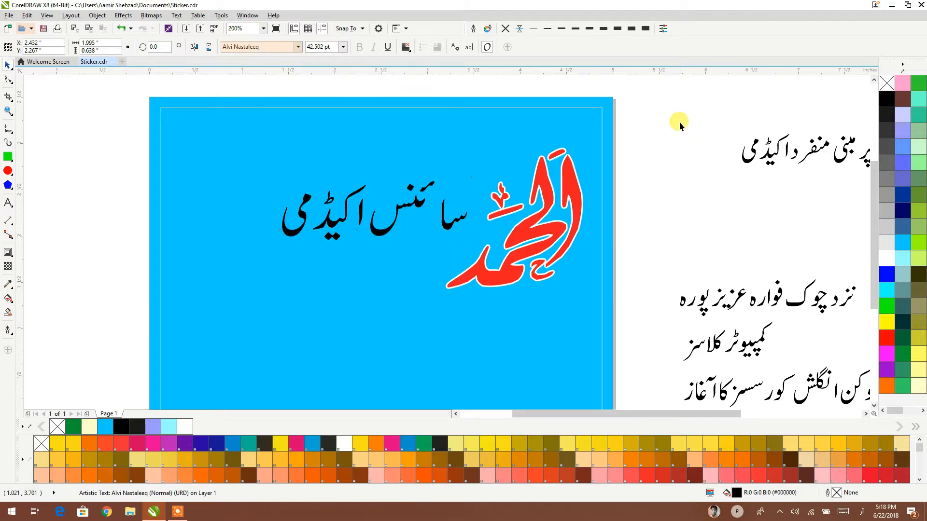
- Convert the سائنس اکیڈمی text to curves and move it onto the empty area above the sticker
{"action": "left_click", "coordinate": [425, 244]}
{"action": "left_click", "coordinate": [444, 227]}
{"action": "scroll", "coordinate": [397, 208], "scroll_direction": "up", "scroll_amount": 1}
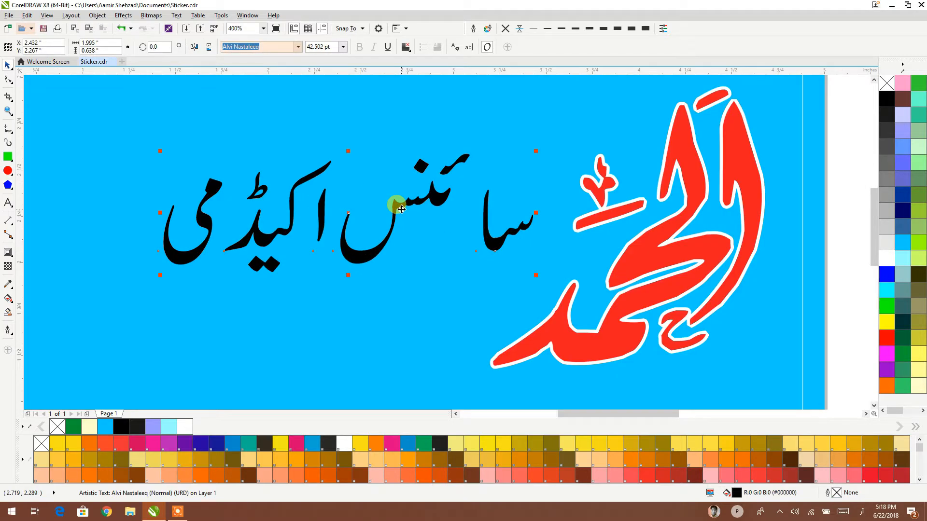
{"action": "scroll", "coordinate": [400, 211], "scroll_direction": "down", "scroll_amount": 2}
{"action": "left_click_drag", "start_coordinate": [401, 218], "coordinate": [405, 239]}
{"action": "key", "text": "ctrl+q"}
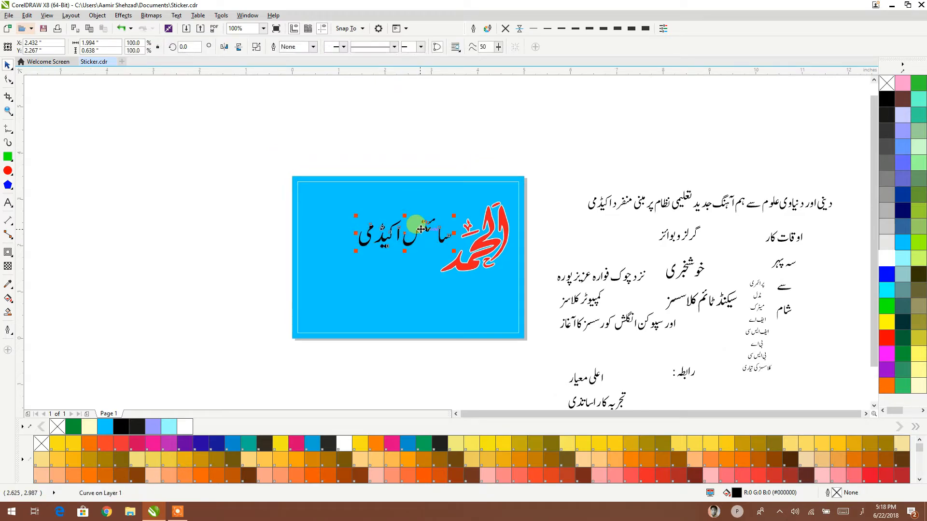
{"action": "left_click_drag", "start_coordinate": [421, 226], "coordinate": [422, 140]}
{"action": "scroll", "coordinate": [421, 140], "scroll_direction": "up", "scroll_amount": 2}
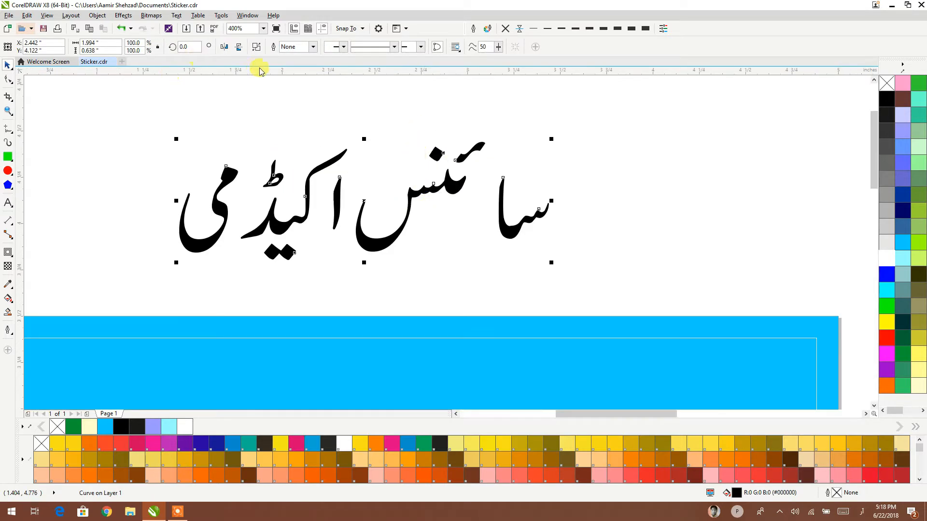
- Break the text curve apart and tighten the spacing by moving the welded سا piece and the alif of اکیڈمی closer to the letters between them
{"action": "left_click", "coordinate": [255, 47]}
{"action": "left_click_drag", "start_coordinate": [592, 155], "coordinate": [483, 243]}
{"action": "left_click", "coordinate": [274, 47]}
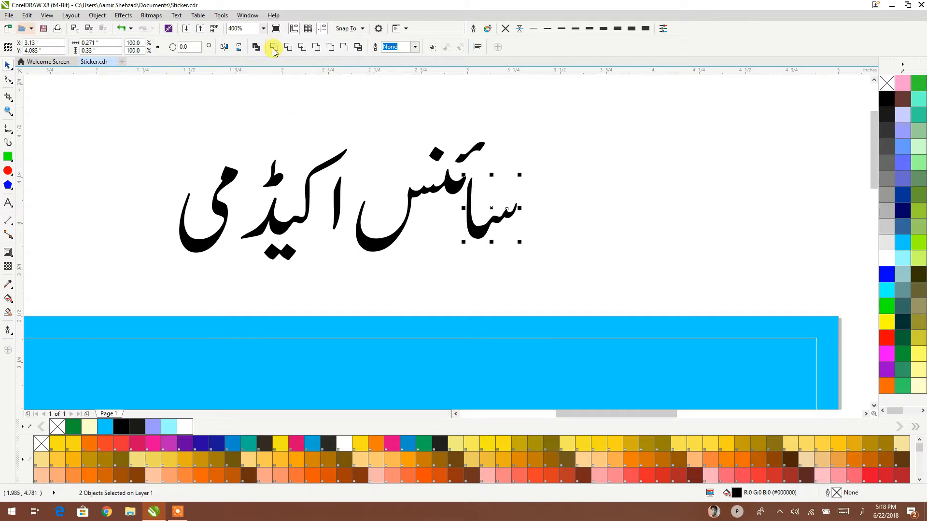
{"action": "left_click", "coordinate": [574, 182]}
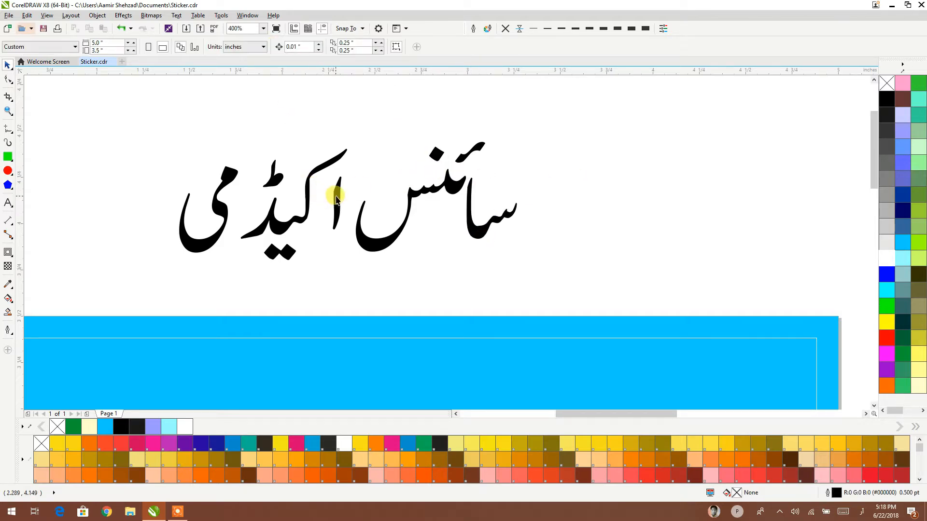
{"action": "left_click", "coordinate": [363, 166]}
{"action": "left_click_drag", "start_coordinate": [359, 164], "coordinate": [347, 195]}
- Combine the four pieces of کیڈ into one curve and move it closer to می
{"action": "left_click", "coordinate": [333, 119]}
{"action": "left_click", "coordinate": [346, 114]}
{"action": "left_click_drag", "start_coordinate": [347, 113], "coordinate": [230, 281]}
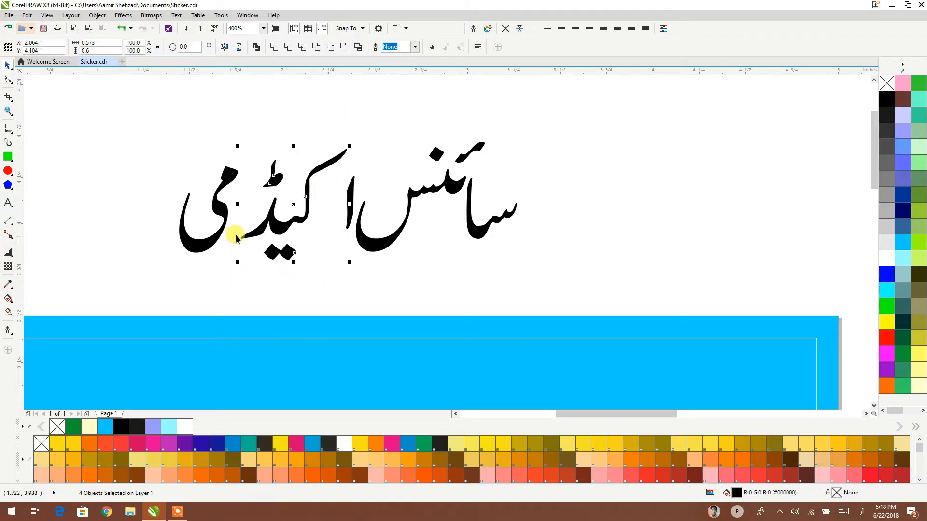
{"action": "left_click", "coordinate": [256, 51]}
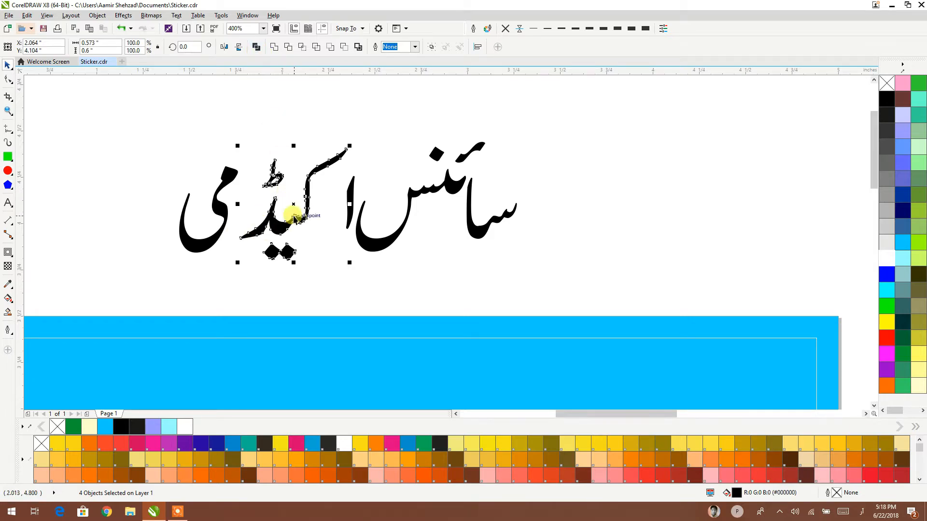
{"action": "left_click_drag", "start_coordinate": [279, 209], "coordinate": [265, 235]}
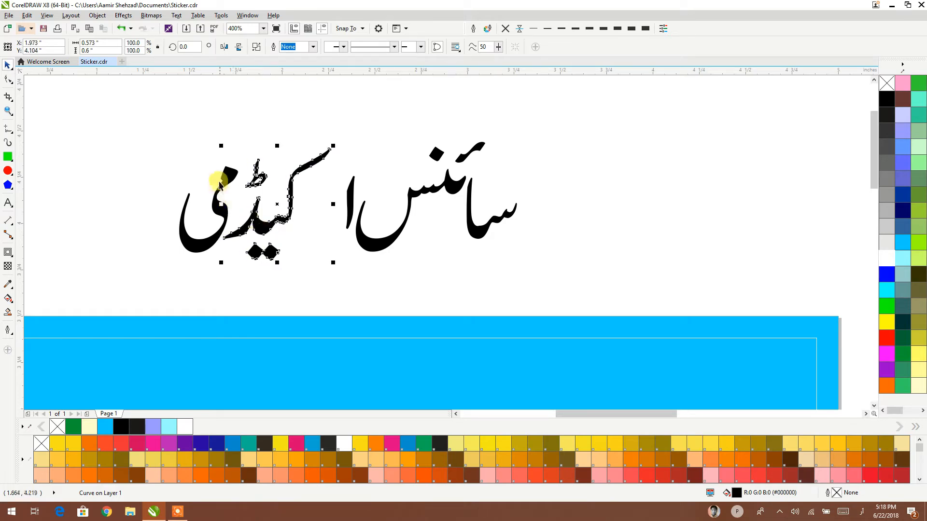
- Move کیڈ and می together towards the alif to close the gap in اکیڈمی
{"action": "left_click_drag", "start_coordinate": [157, 126], "coordinate": [333, 281]}
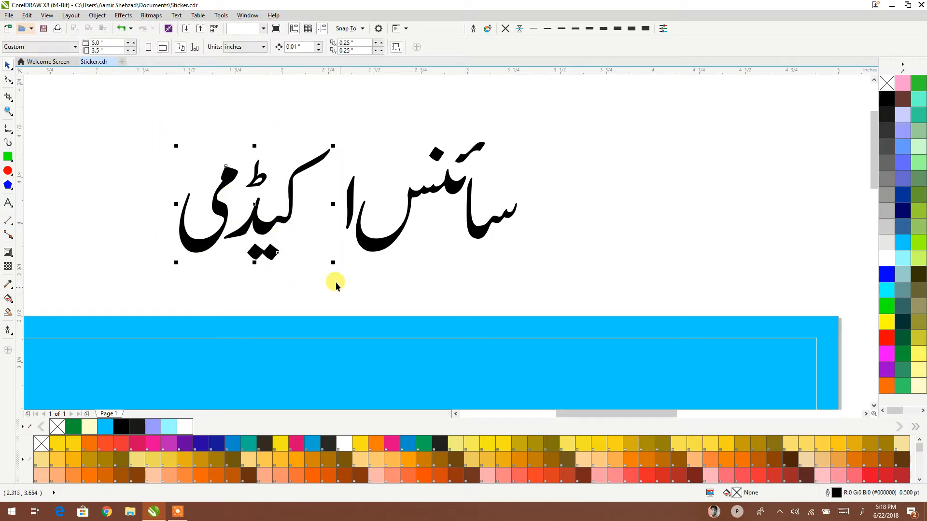
{"action": "left_click_drag", "start_coordinate": [273, 254], "coordinate": [322, 251]}
{"action": "left_click_drag", "start_coordinate": [357, 245], "coordinate": [322, 249]}
- Weld all the letter pieces of سائنس اکیڈمی into a single curve
{"action": "left_click_drag", "start_coordinate": [562, 94], "coordinate": [186, 278]}
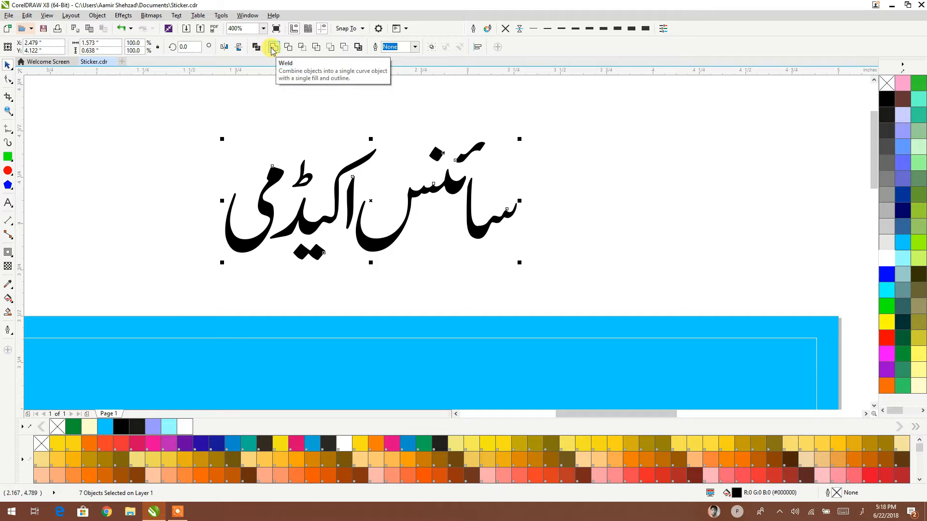
{"action": "left_click", "coordinate": [290, 155]}
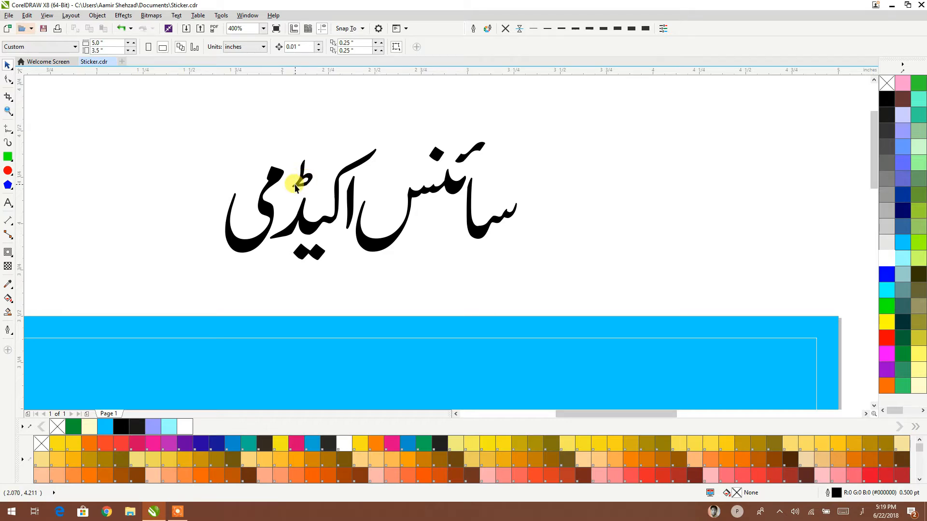
{"action": "left_click_drag", "start_coordinate": [546, 115], "coordinate": [204, 280]}
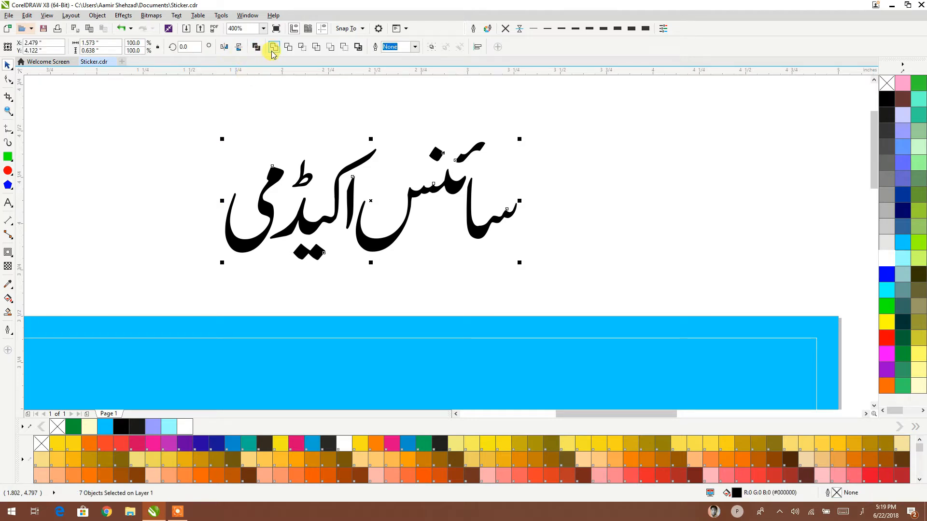
{"action": "left_click", "coordinate": [273, 47]}
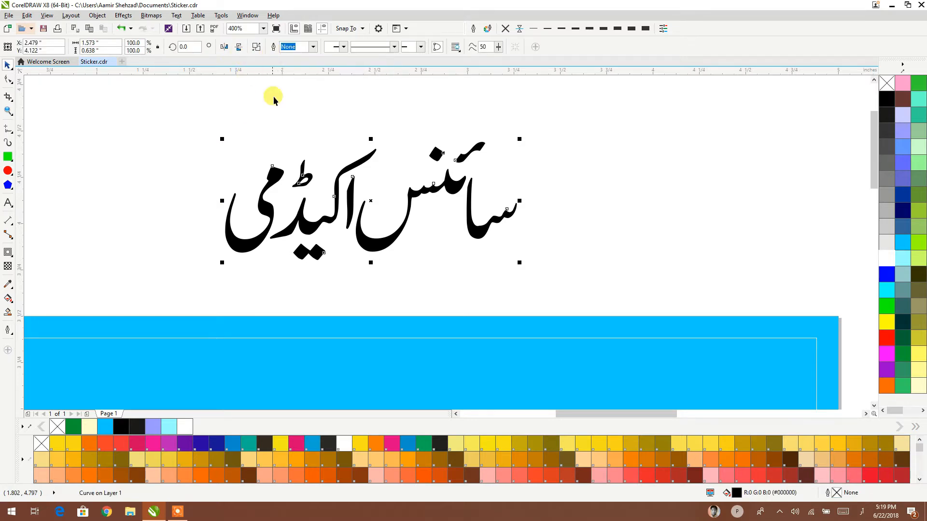
- Move the welded سائنس اکیڈمی lettering back onto the blue background beside the logo and enlarge it
{"action": "scroll", "coordinate": [411, 201], "scroll_direction": "down", "scroll_amount": 4}
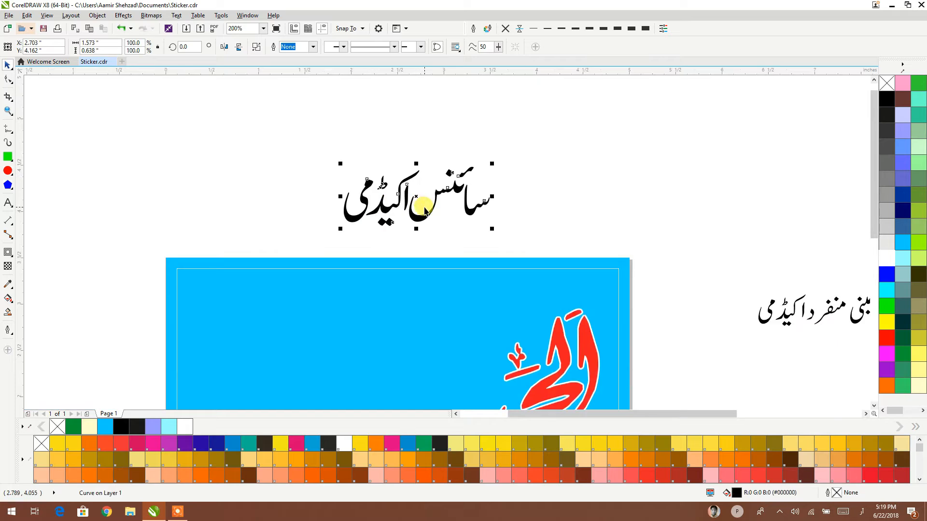
{"action": "left_click_drag", "start_coordinate": [422, 174], "coordinate": [421, 349]}
{"action": "left_click_drag", "start_coordinate": [343, 361], "coordinate": [295, 379]}
{"action": "left_click_drag", "start_coordinate": [369, 335], "coordinate": [370, 333]}
{"action": "left_click", "coordinate": [393, 206]}
- Scale the slogan beginning دینی اور دنیاوی down to about 20.4 pt and place it just inside the sticker's upper border
{"action": "scroll", "coordinate": [446, 293], "scroll_direction": "down", "scroll_amount": 1}
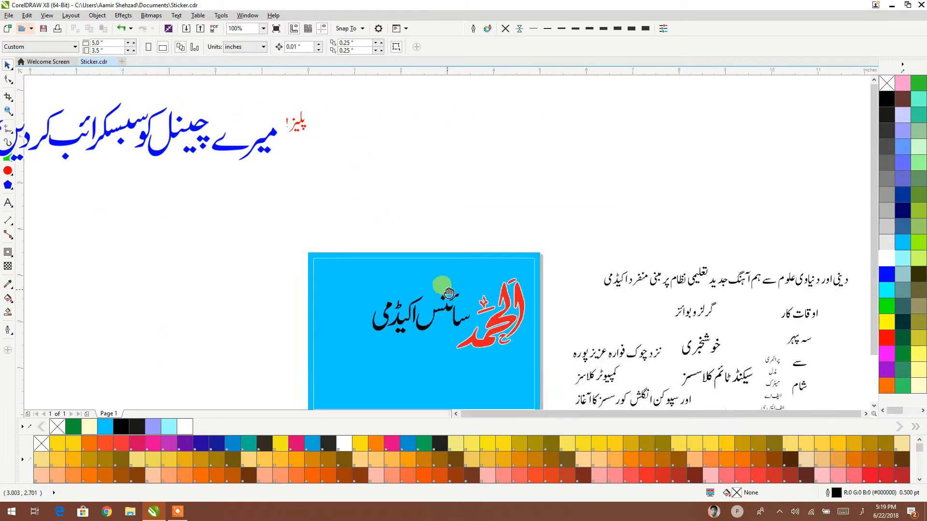
{"action": "left_click_drag", "start_coordinate": [445, 290], "coordinate": [370, 283]}
{"action": "left_click_drag", "start_coordinate": [741, 278], "coordinate": [435, 269]}
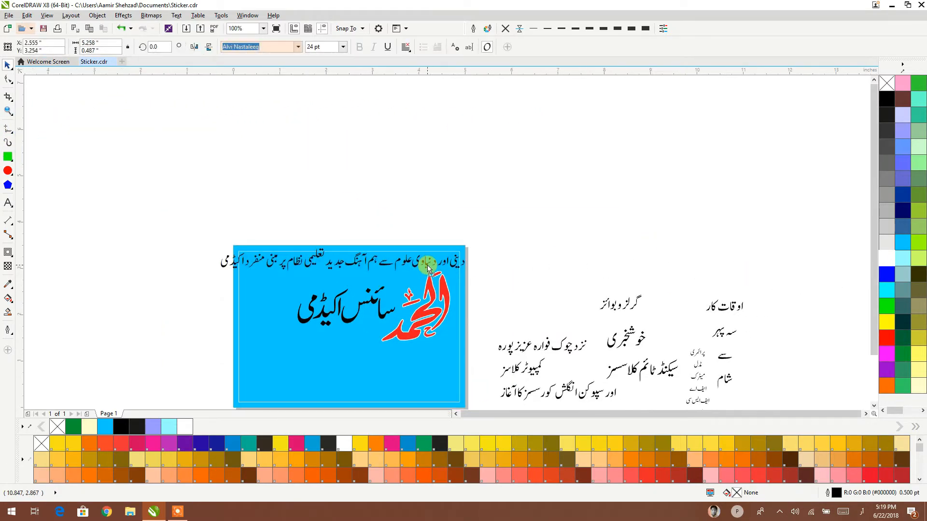
{"action": "left_click_drag", "start_coordinate": [397, 260], "coordinate": [411, 230]}
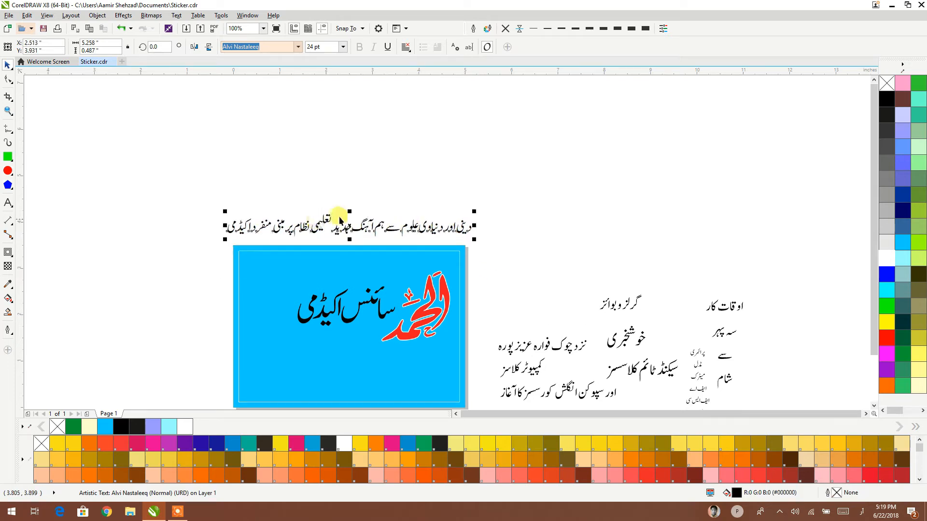
{"action": "scroll", "coordinate": [411, 231], "scroll_direction": "up", "scroll_amount": 3}
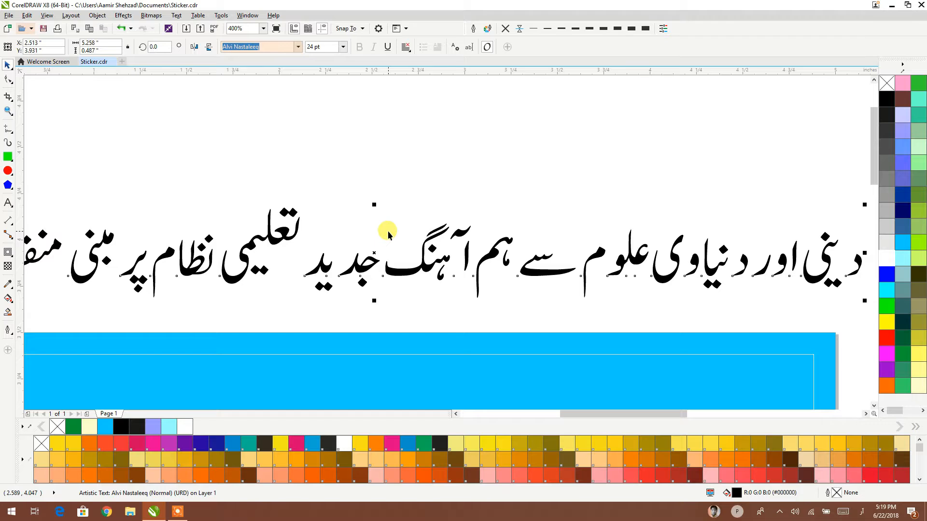
{"action": "scroll", "coordinate": [387, 233], "scroll_direction": "down", "scroll_amount": 1}
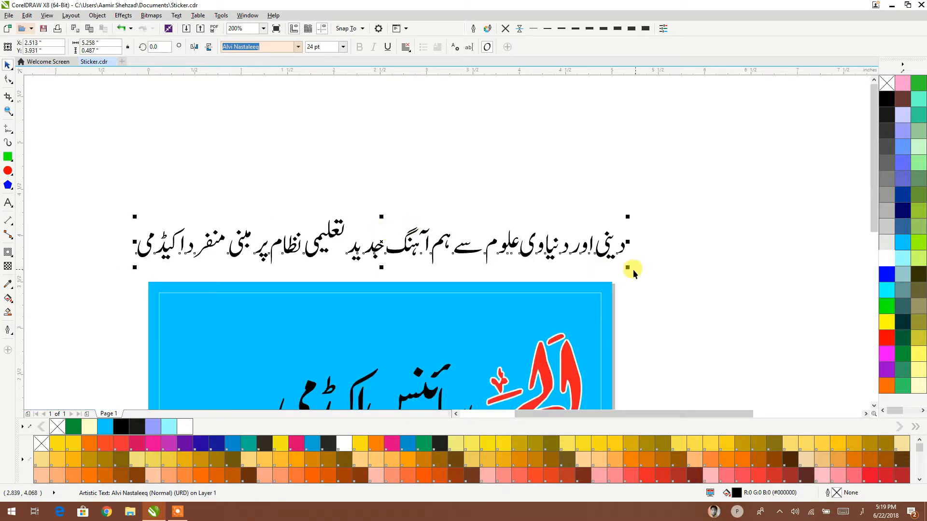
{"action": "left_click_drag", "start_coordinate": [625, 267], "coordinate": [614, 261]}
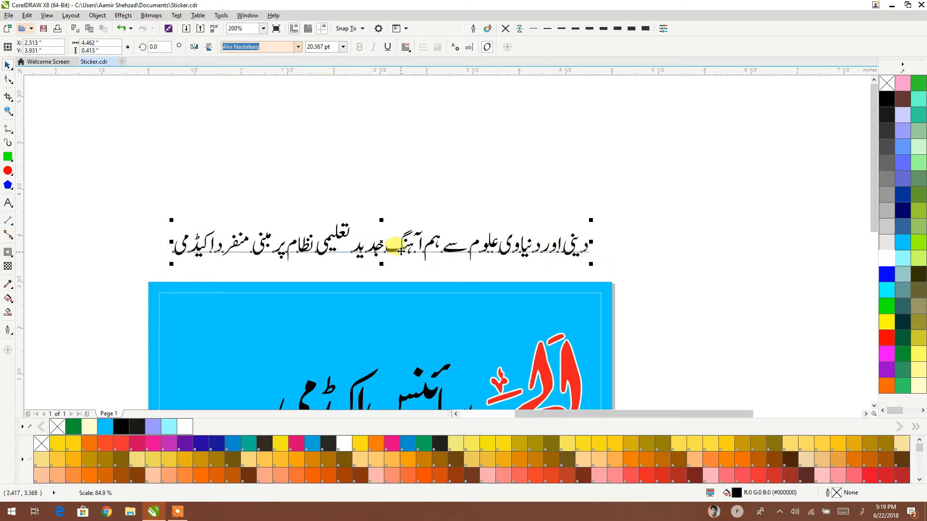
{"action": "left_click_drag", "start_coordinate": [405, 249], "coordinate": [403, 326]}
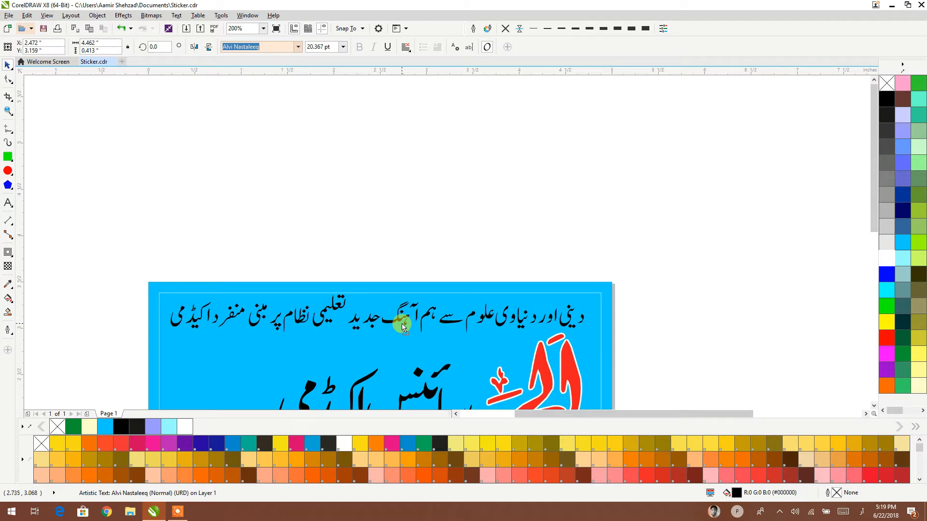
- Draw a rectangle about 5.0 by 0.427 inches across the sticker's upper edge, over the slogan
{"action": "left_click_drag", "start_coordinate": [570, 236], "coordinate": [584, 154]}
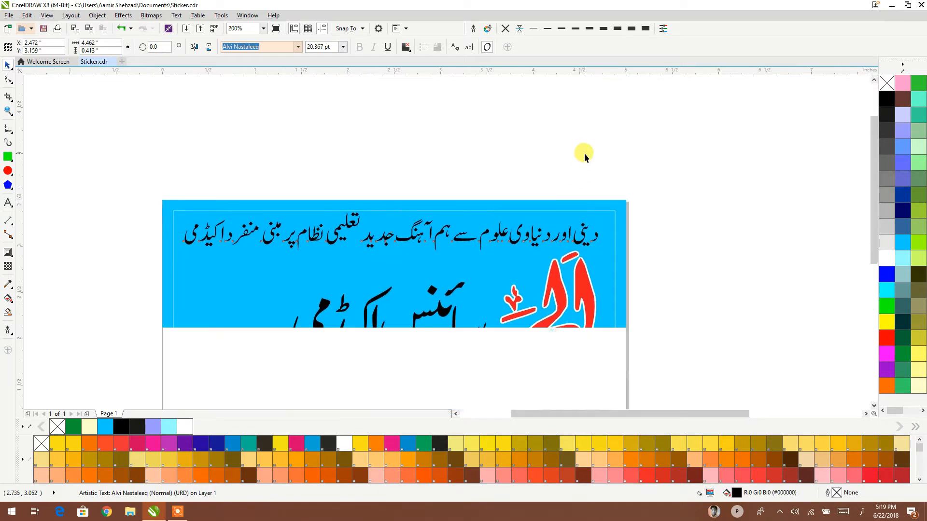
{"action": "left_click", "coordinate": [546, 181]}
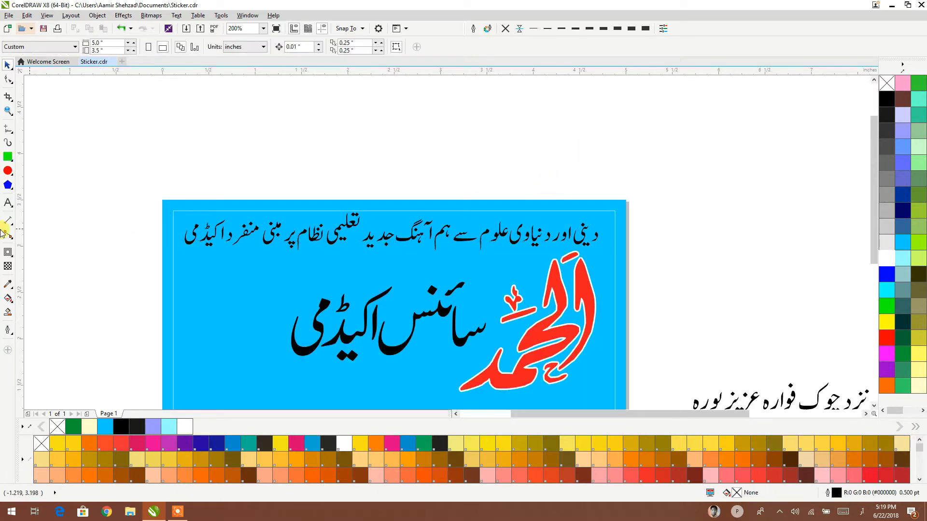
{"action": "left_click", "coordinate": [8, 159]}
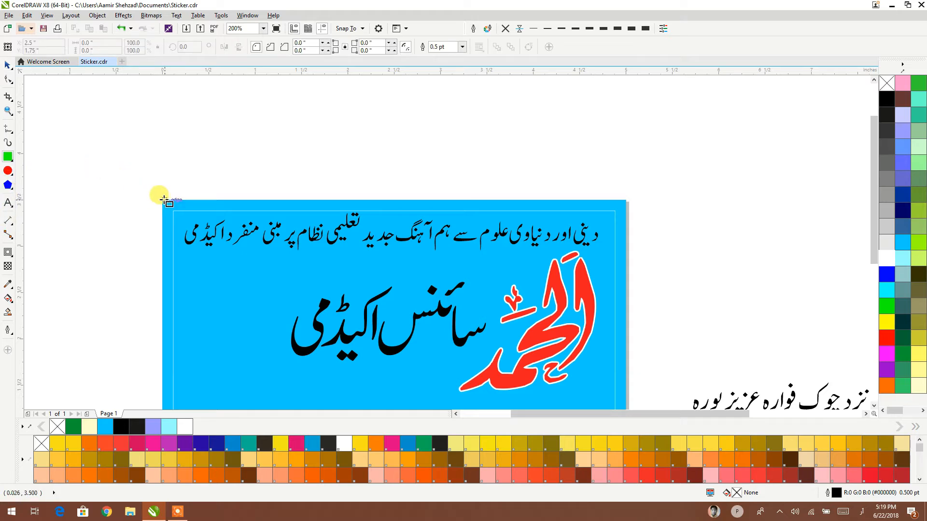
{"action": "left_click_drag", "start_coordinate": [163, 200], "coordinate": [625, 240]}
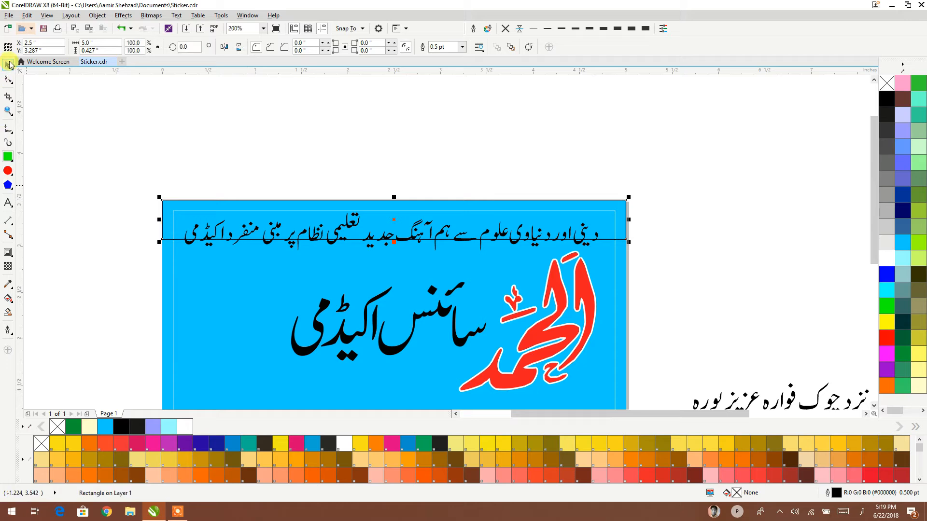
{"action": "left_click", "coordinate": [8, 64]}
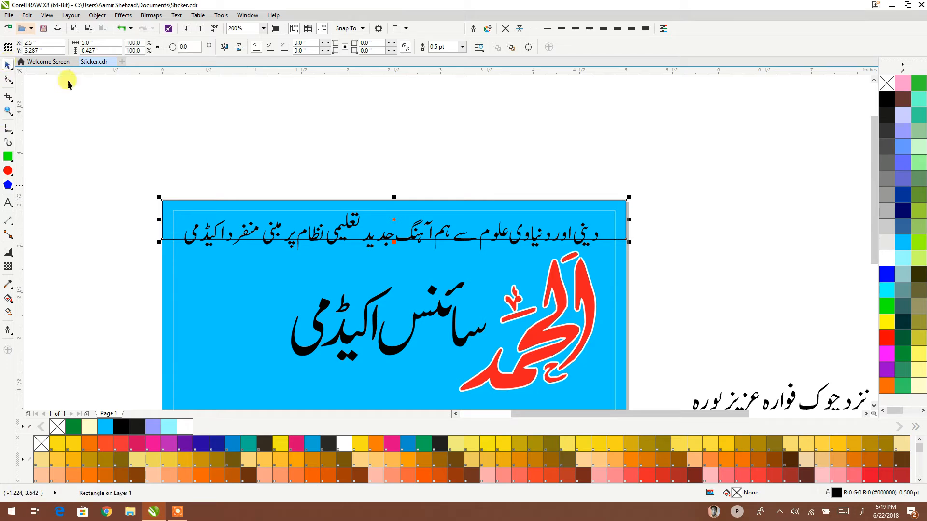
- Fill the new strip with light cyan without an outline and bring the slogan in front of it
{"action": "left_click", "coordinate": [902, 258]}
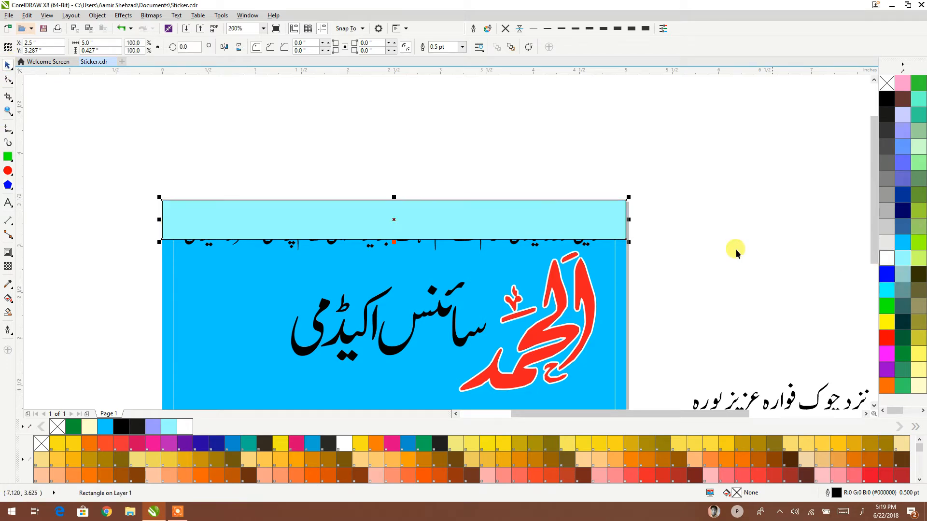
{"action": "left_click", "coordinate": [506, 29]}
{"action": "left_click", "coordinate": [482, 117]}
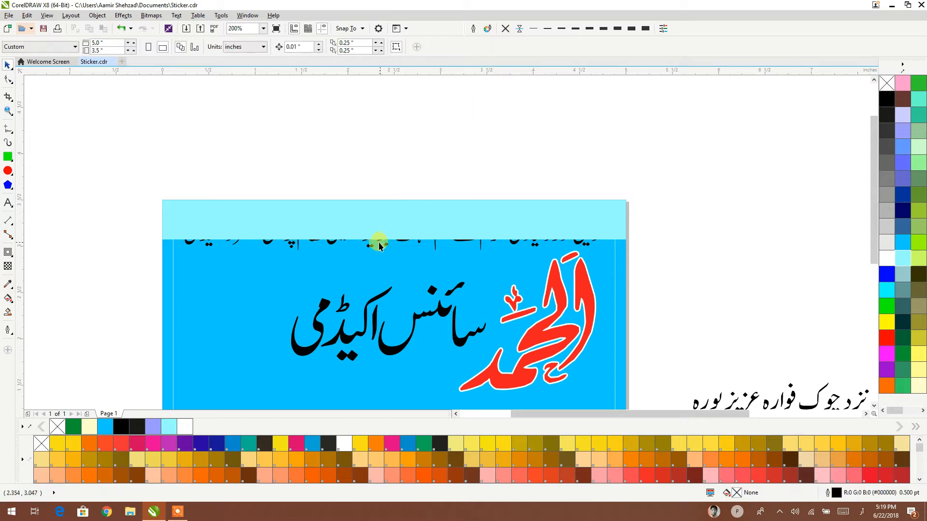
{"action": "left_click", "coordinate": [370, 246]}
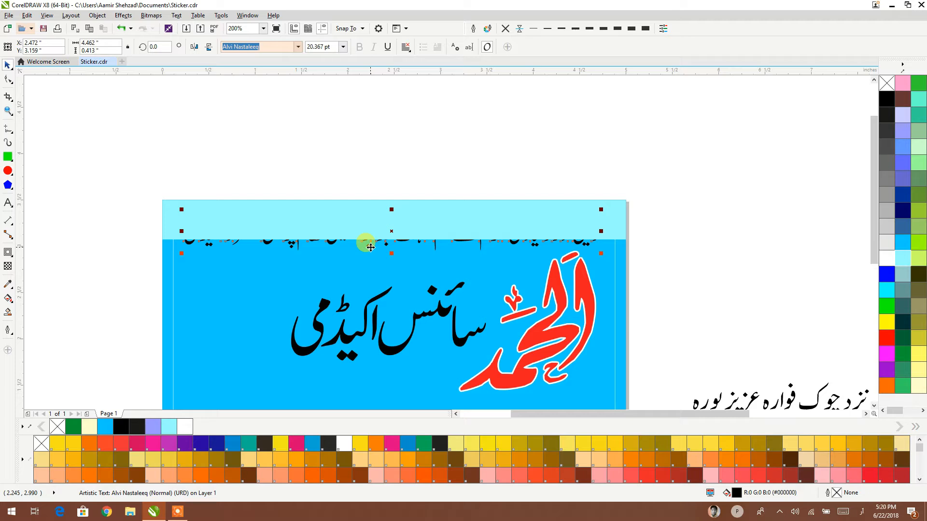
{"action": "key", "text": "shift+Page_Up"}
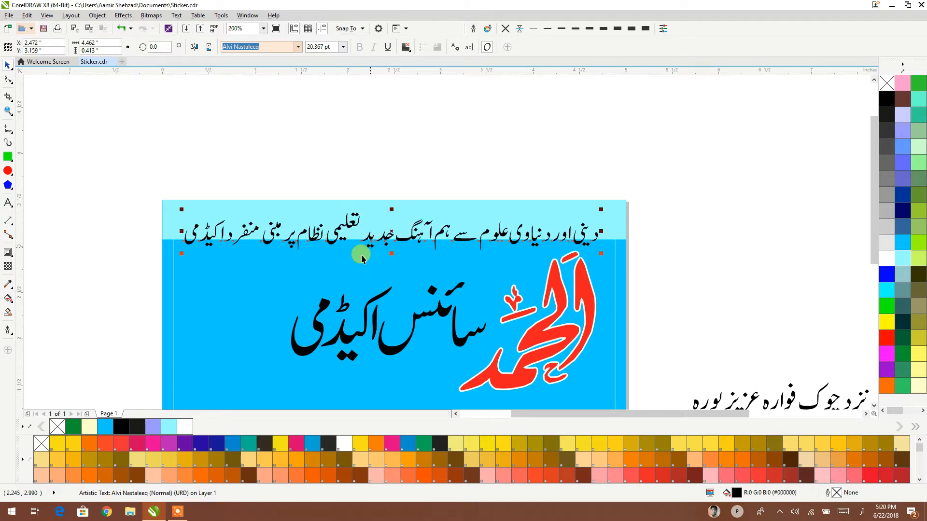
- Center the slogan horizontally and vertically on the light cyan strip
{"action": "left_click", "coordinate": [621, 224], "text": "shift"}
{"action": "key", "text": "e"}
{"action": "key", "text": "c"}
{"action": "left_click", "coordinate": [688, 215]}
- Place the slogan and its cyan strip inside the blue background rectangle as PowerClip contents
{"action": "left_click_drag", "start_coordinate": [643, 173], "coordinate": [147, 261]}
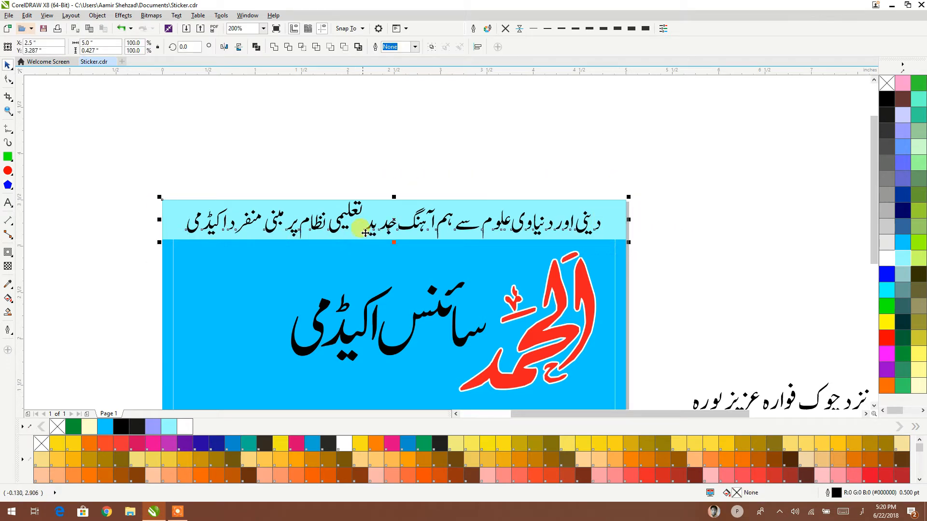
{"action": "right_click", "coordinate": [369, 226]}
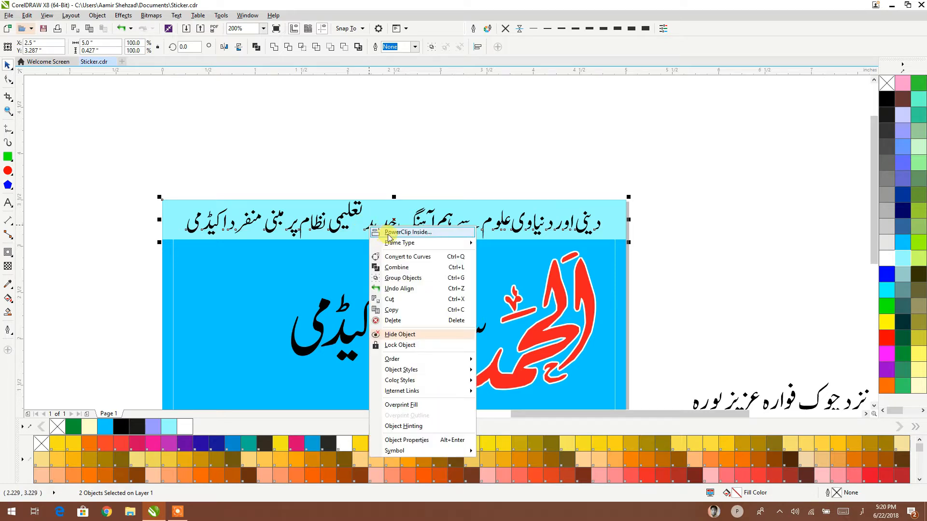
{"action": "left_click", "coordinate": [389, 234]}
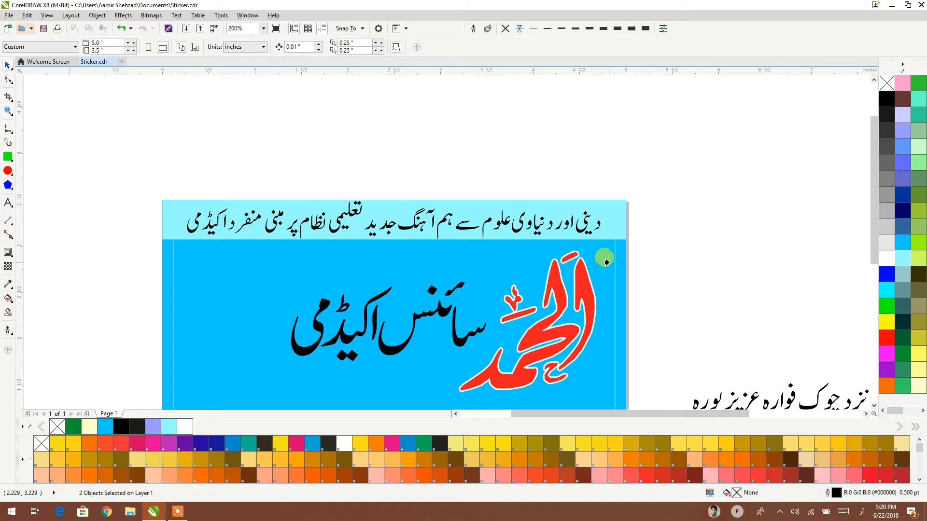
{"action": "left_click", "coordinate": [617, 265]}
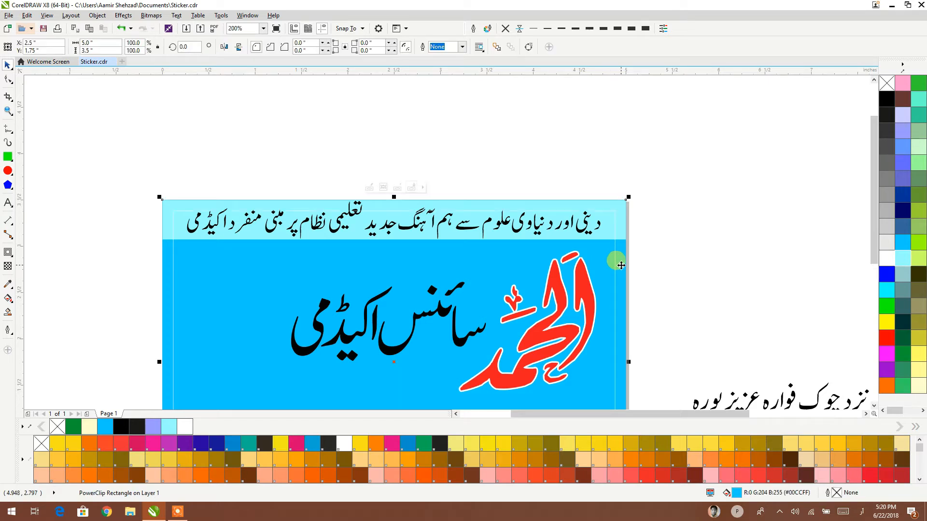
- Edit the background's PowerClip contents and extend the cyan strip past the sticker's upper edge to about 0.594 inch tall
{"action": "double_click", "coordinate": [619, 235]}
{"action": "left_click", "coordinate": [620, 233]}
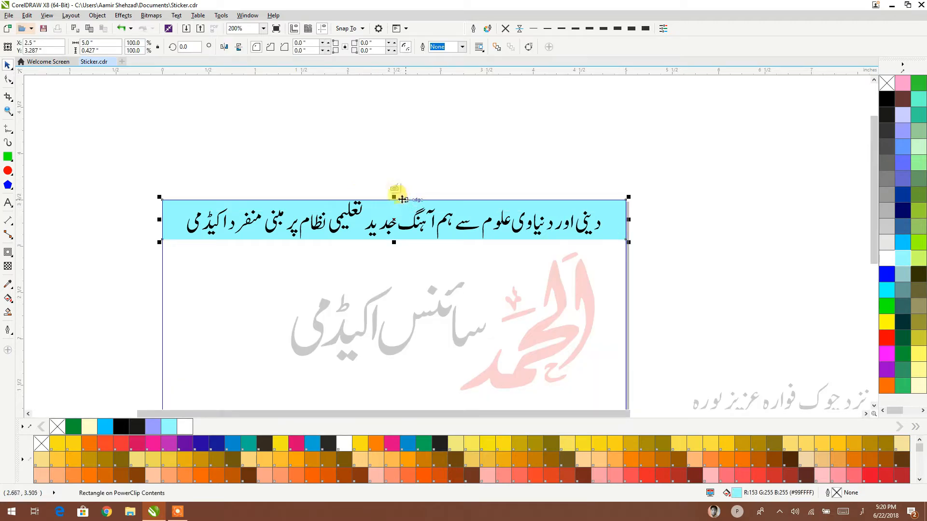
{"action": "left_click_drag", "start_coordinate": [394, 196], "coordinate": [396, 183]}
{"action": "left_click", "coordinate": [166, 164]}
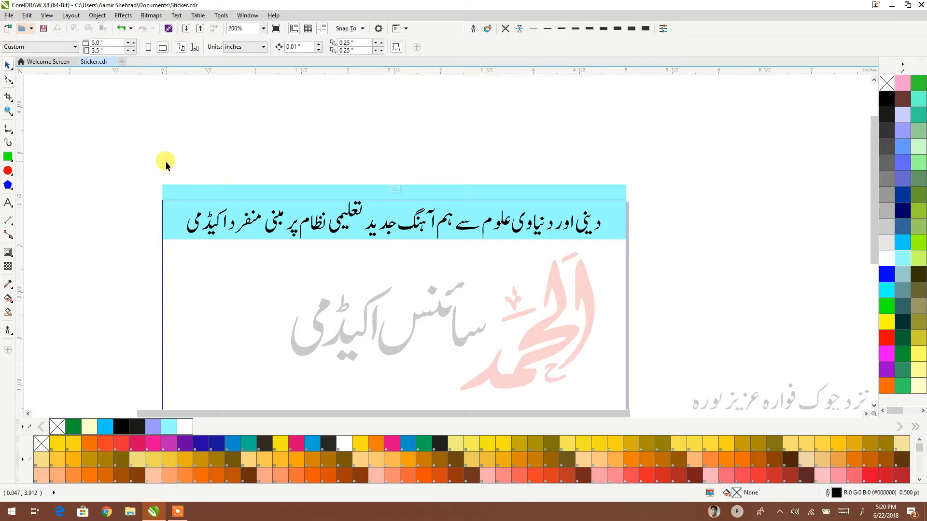
- Nudge the strip and slogan together down to a Y position of 3.31 inches and finish editing the PowerClip
{"action": "left_click", "coordinate": [243, 191]}
{"action": "left_click_drag", "start_coordinate": [134, 158], "coordinate": [662, 270]}
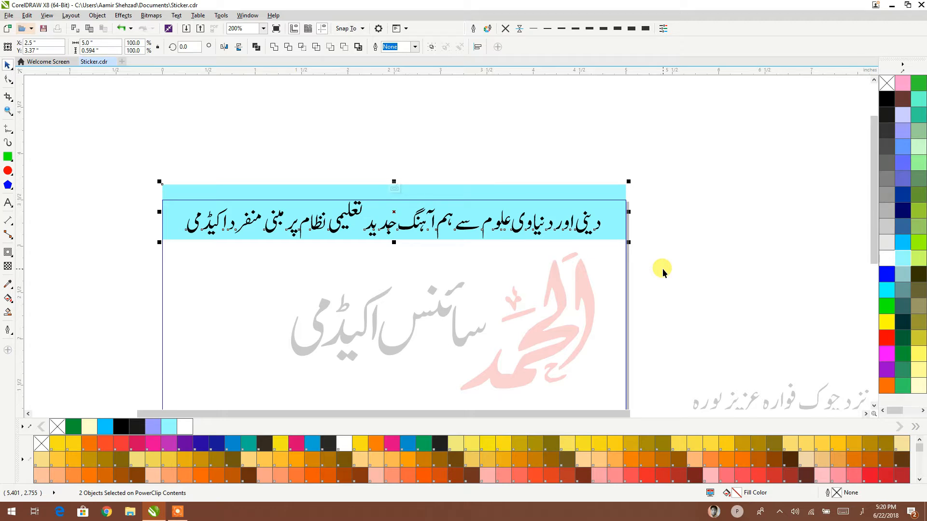
{"action": "key", "text": "Down"}
{"action": "key", "text": "Down"}
{"action": "key", "text": "Down"}
{"action": "key", "text": "Down"}
{"action": "key", "text": "Down"}
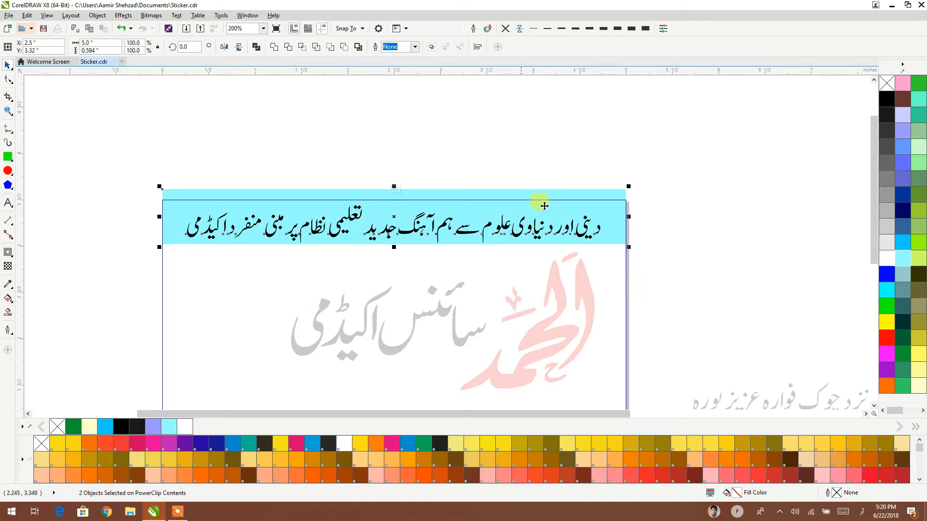
{"action": "key", "text": "Down"}
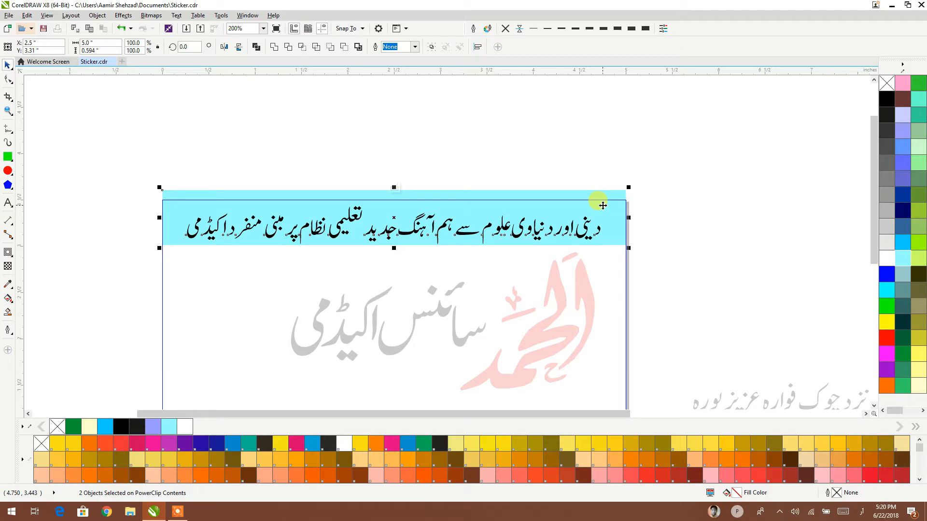
{"action": "left_click", "coordinate": [720, 167], "text": "ctrl"}
{"action": "left_click", "coordinate": [721, 167]}
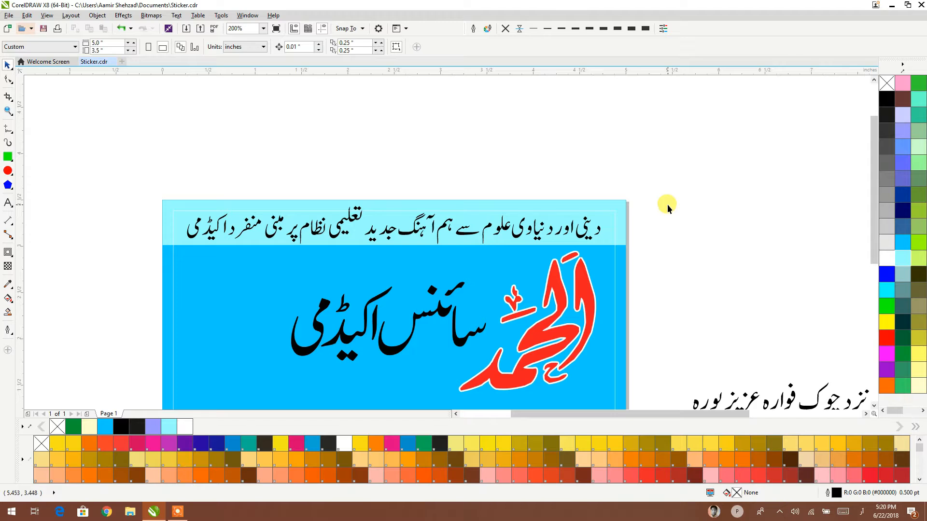
- Reopen the PowerClip contents, nudge the strip and slogan down to a Y position of 3.28 inches and finish editing
{"action": "scroll", "coordinate": [356, 212], "scroll_direction": "up", "scroll_amount": 2}
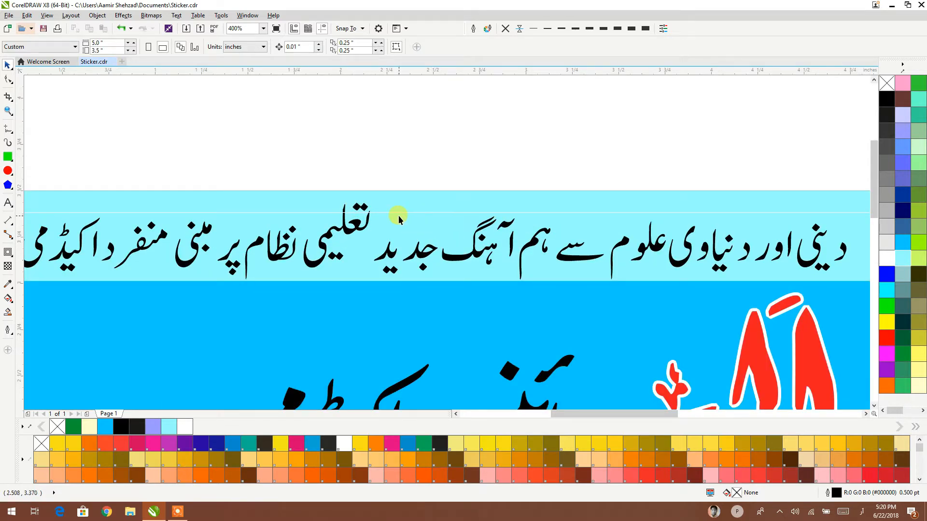
{"action": "scroll", "coordinate": [408, 219], "scroll_direction": "down", "scroll_amount": 2}
{"action": "left_click", "coordinate": [409, 225]}
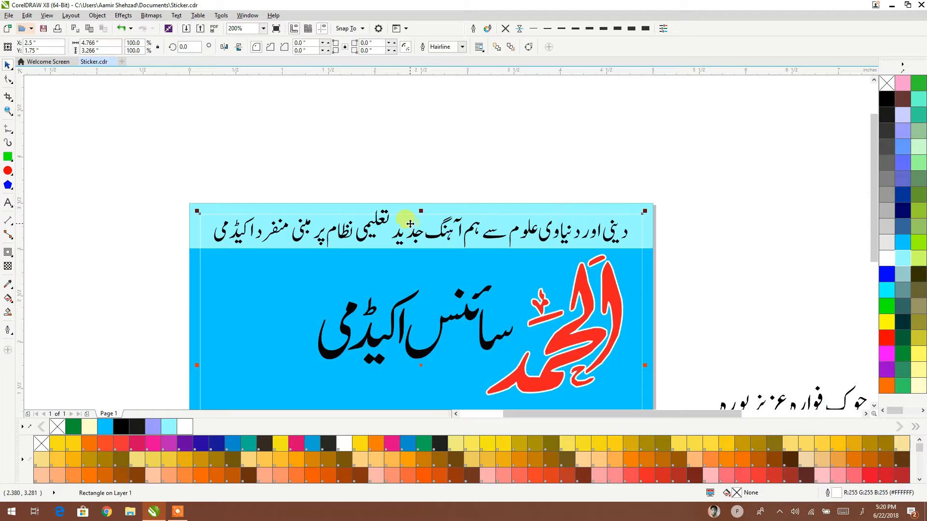
{"action": "left_click", "coordinate": [645, 216]}
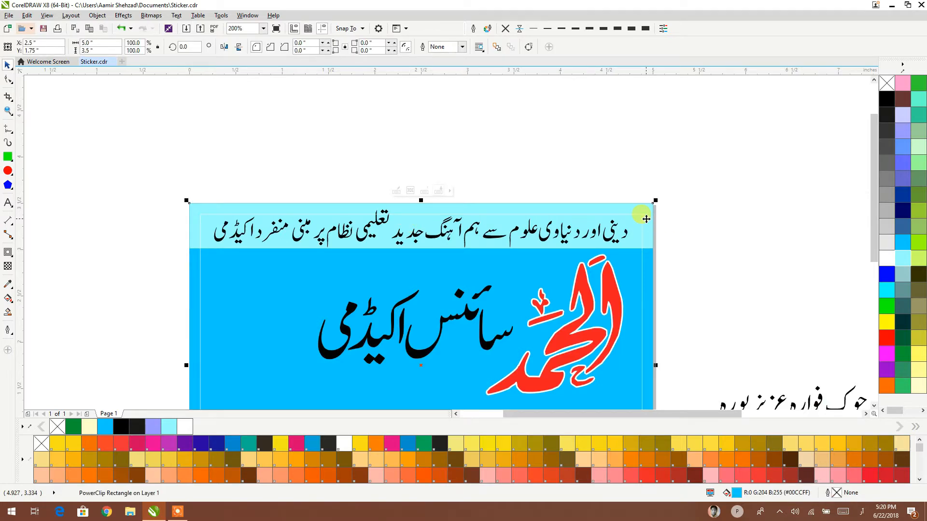
{"action": "double_click", "coordinate": [646, 218]}
{"action": "left_click_drag", "start_coordinate": [697, 169], "coordinate": [170, 264]}
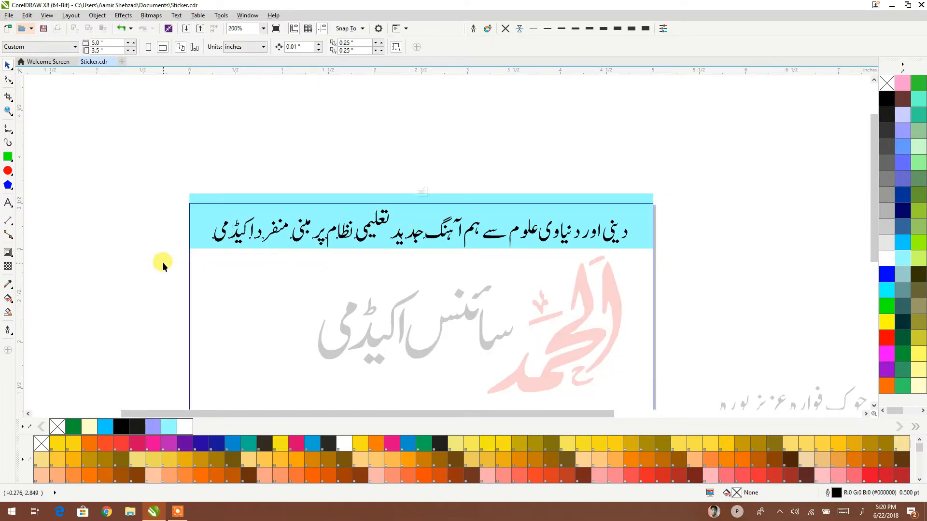
{"action": "key", "text": "Down"}
{"action": "key", "text": "Down"}
{"action": "key", "text": "Down"}
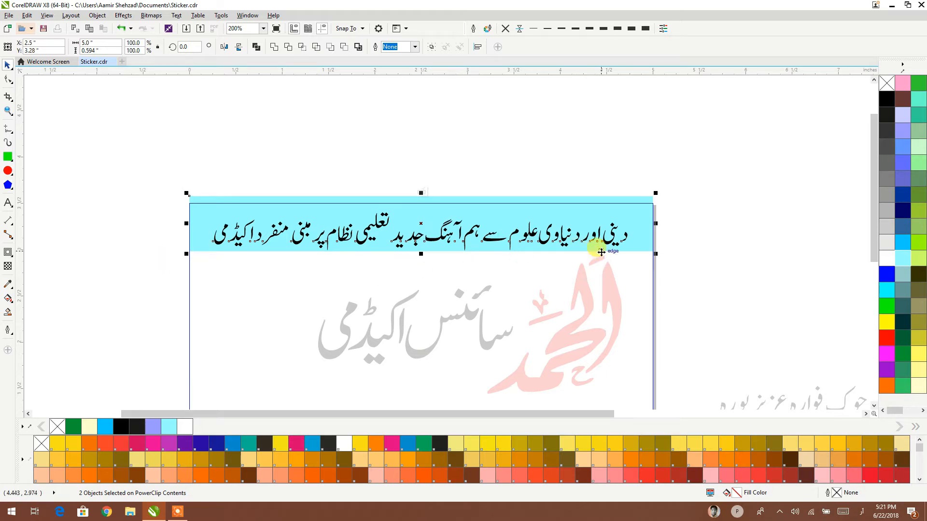
{"action": "left_click", "coordinate": [723, 244], "text": "ctrl"}
{"action": "left_click", "coordinate": [723, 244]}
- Reopen the PowerClip contents and fill the slogan strip with solid red
{"action": "left_click_drag", "start_coordinate": [682, 245], "coordinate": [680, 215]}
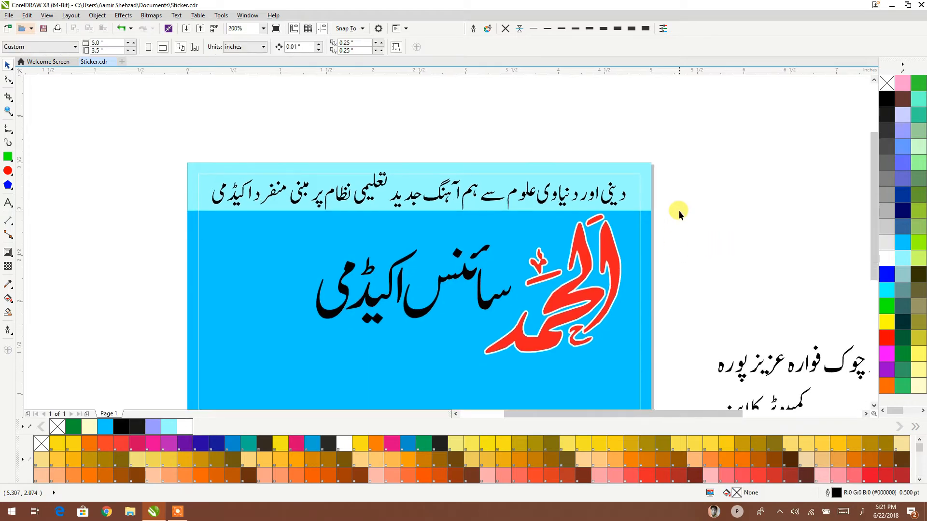
{"action": "left_click", "coordinate": [647, 195], "text": "ctrl"}
{"action": "left_click", "coordinate": [647, 195]}
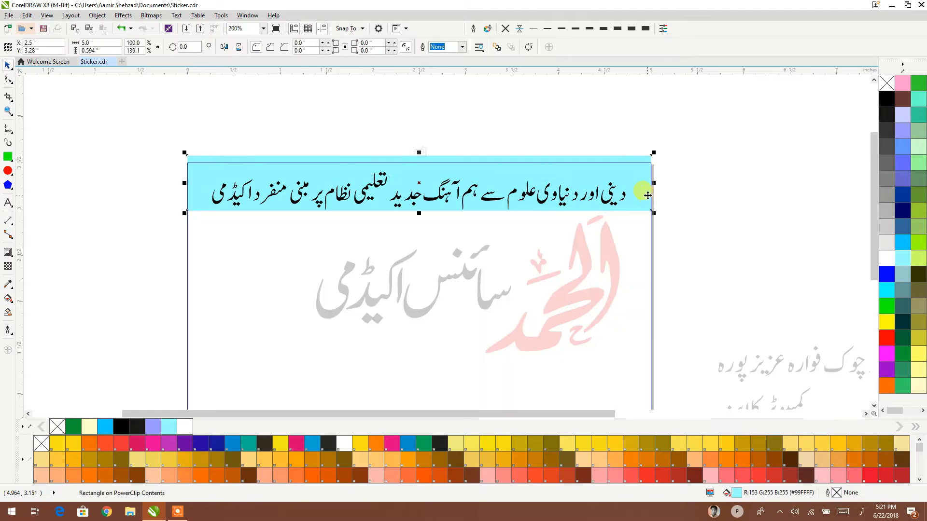
{"action": "left_click", "coordinate": [879, 336]}
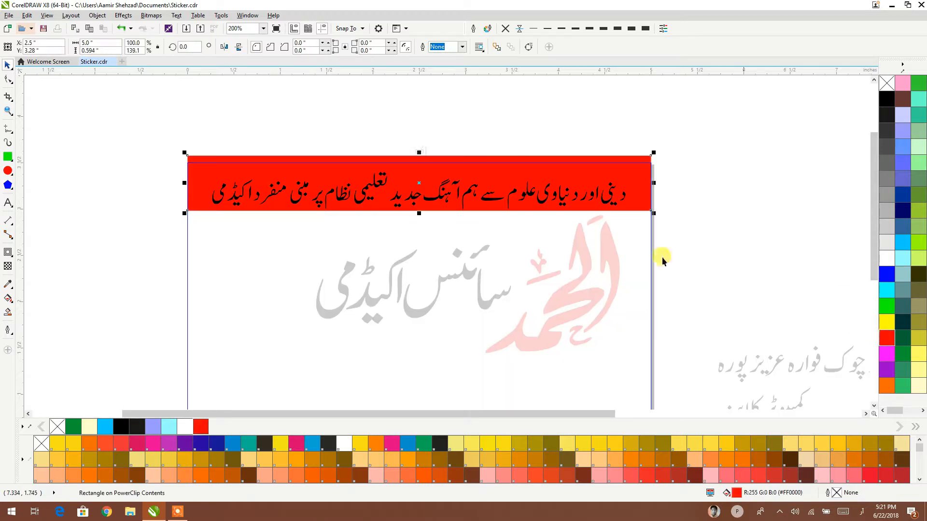
- Apply a vertical fountain fill to the strip, from red at its upper edge to dark red #7D0606 at its lower edge
{"action": "left_click", "coordinate": [10, 300]}
{"action": "left_click", "coordinate": [372, 176]}
{"action": "left_click_drag", "start_coordinate": [418, 210], "coordinate": [419, 155]}
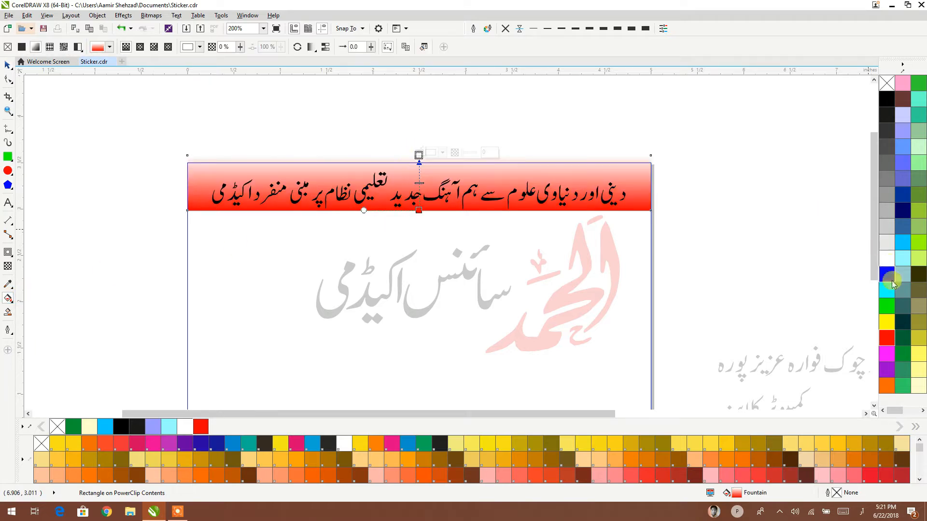
{"action": "left_click", "coordinate": [887, 347]}
{"action": "left_click", "coordinate": [418, 211]}
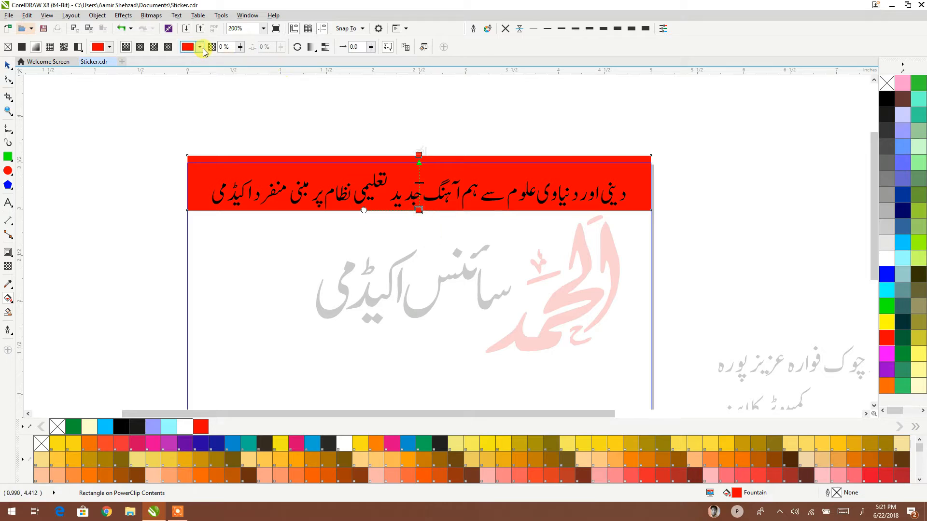
{"action": "left_click", "coordinate": [202, 48]}
{"action": "left_click_drag", "start_coordinate": [236, 101], "coordinate": [238, 124]}
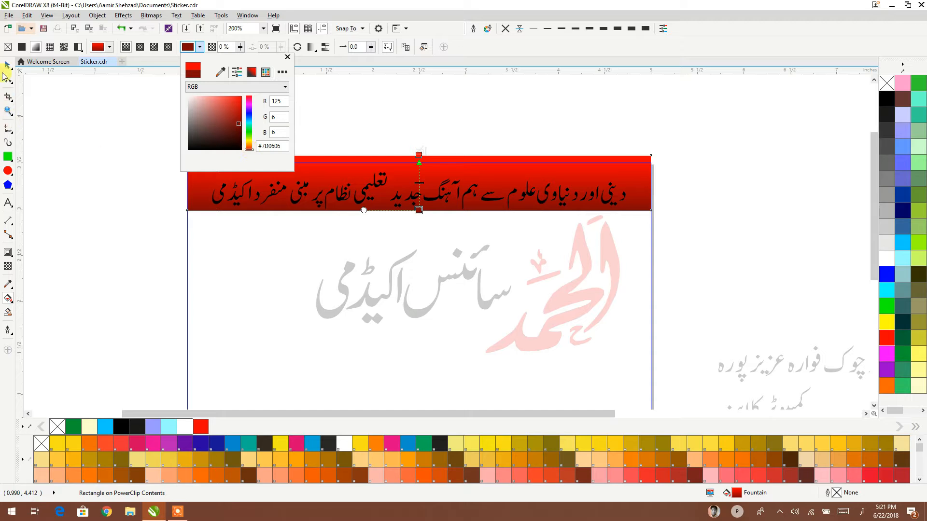
- Color the slogan text white and finish editing the PowerClip contents
{"action": "left_click", "coordinate": [5, 68]}
{"action": "left_click", "coordinate": [244, 187]}
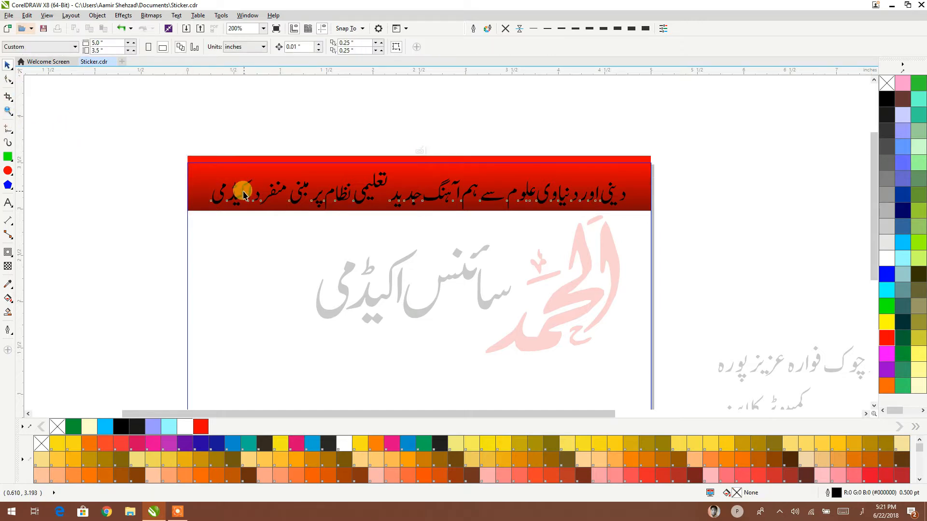
{"action": "left_click", "coordinate": [886, 259]}
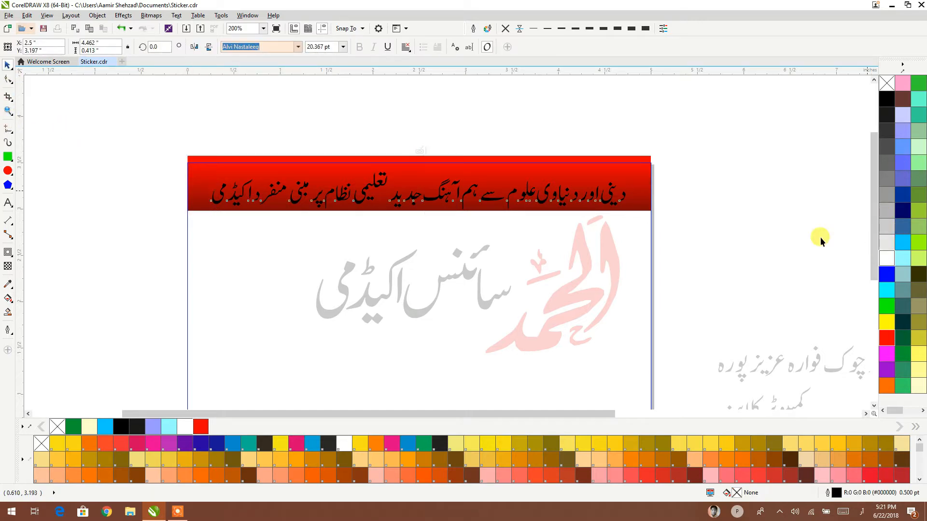
{"action": "left_click", "coordinate": [780, 211], "text": "ctrl"}
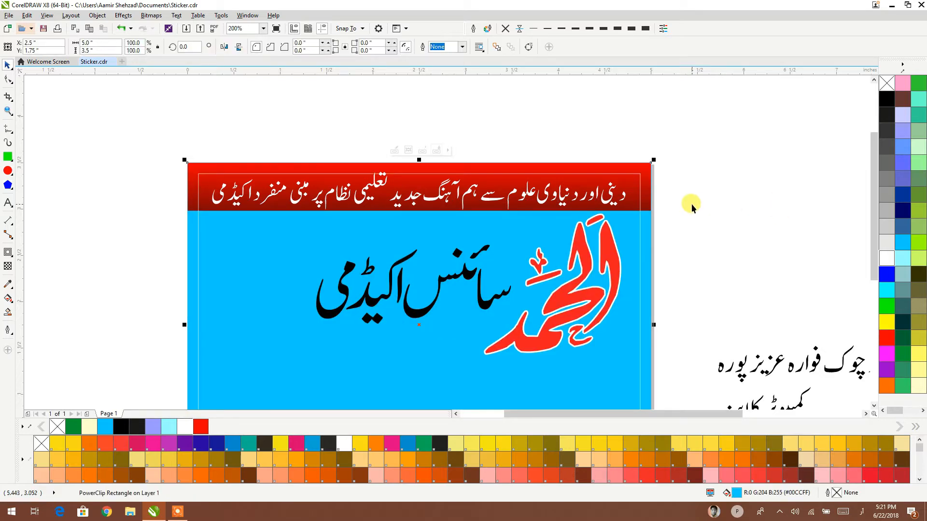
- Widen the red strip inside the PowerClip evenly on both sides to about 5.125 inches and finish editing
{"action": "left_click", "coordinate": [648, 184]}
{"action": "left_click", "coordinate": [647, 183], "text": "ctrl"}
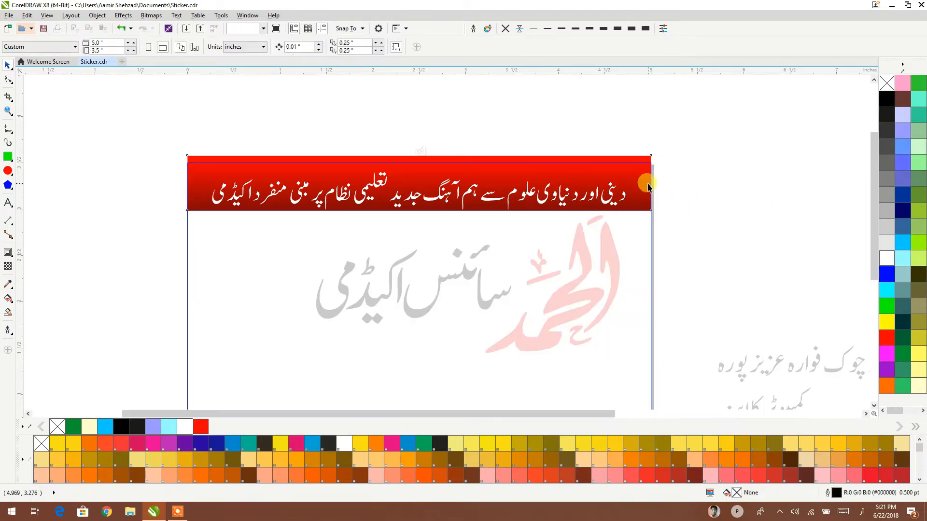
{"action": "left_click", "coordinate": [647, 184]}
{"action": "left_click_drag", "start_coordinate": [656, 183], "coordinate": [662, 187], "text": "shift"}
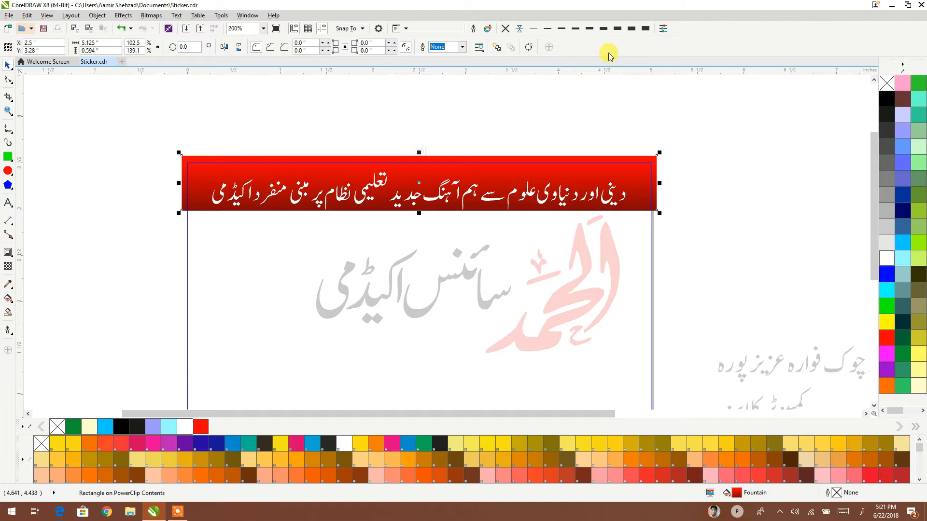
{"action": "left_click", "coordinate": [751, 170]}
{"action": "left_click", "coordinate": [750, 170], "text": "ctrl"}
{"action": "left_click", "coordinate": [750, 170]}
- Enlarge the red calligraphy logo to about 1.669 by 1.718 inches and reposition it beside the academy name below the strip
{"action": "left_click_drag", "start_coordinate": [722, 184], "coordinate": [722, 116]}
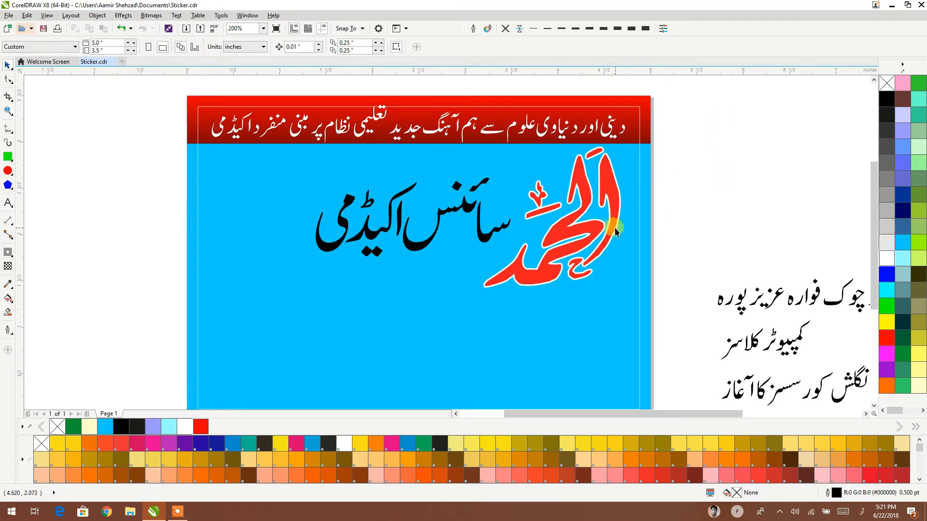
{"action": "left_click", "coordinate": [615, 227]}
{"action": "left_click_drag", "start_coordinate": [614, 290], "coordinate": [636, 320]}
{"action": "left_click_drag", "start_coordinate": [581, 243], "coordinate": [572, 241]}
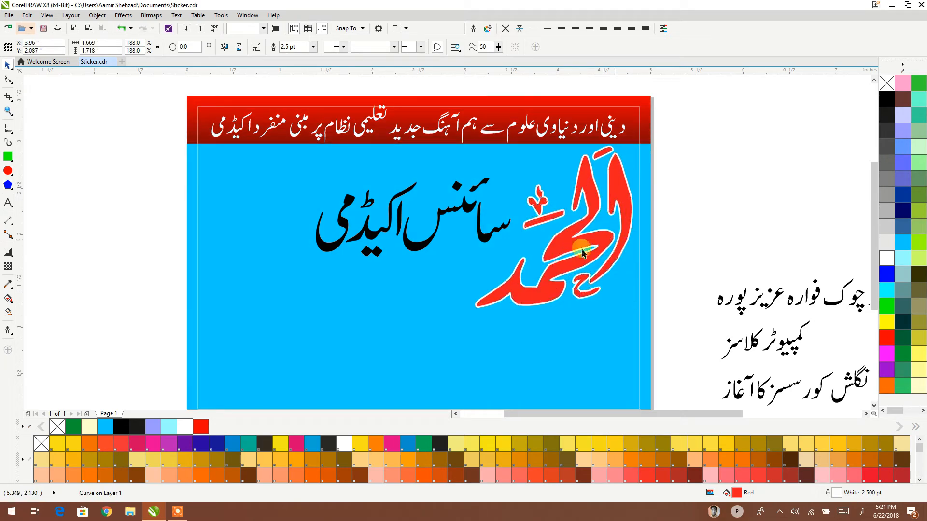
- Select all nodes of the red calligraphy logo with the Shape tool and reduce them
{"action": "scroll", "coordinate": [549, 232], "scroll_direction": "down", "scroll_amount": 1}
{"action": "left_click", "coordinate": [595, 227]}
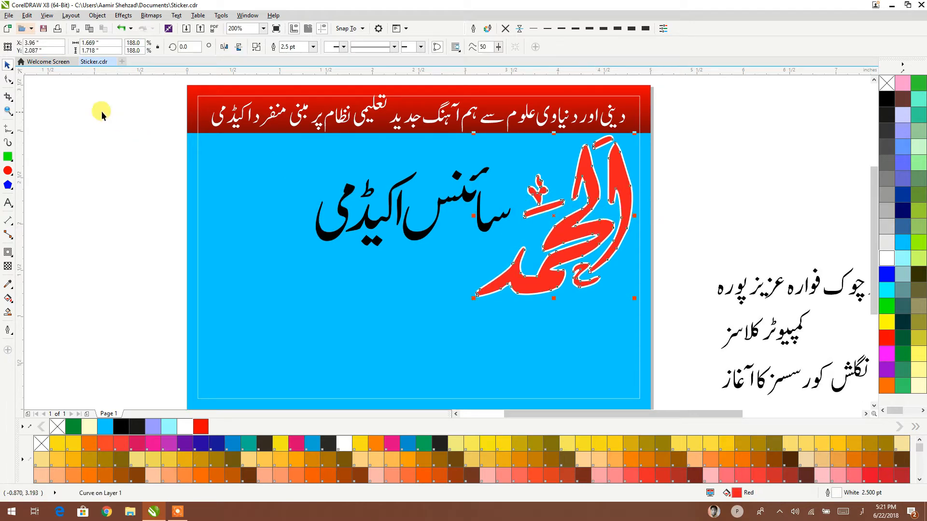
{"action": "left_click", "coordinate": [8, 79]}
{"action": "left_click_drag", "start_coordinate": [681, 119], "coordinate": [464, 317]}
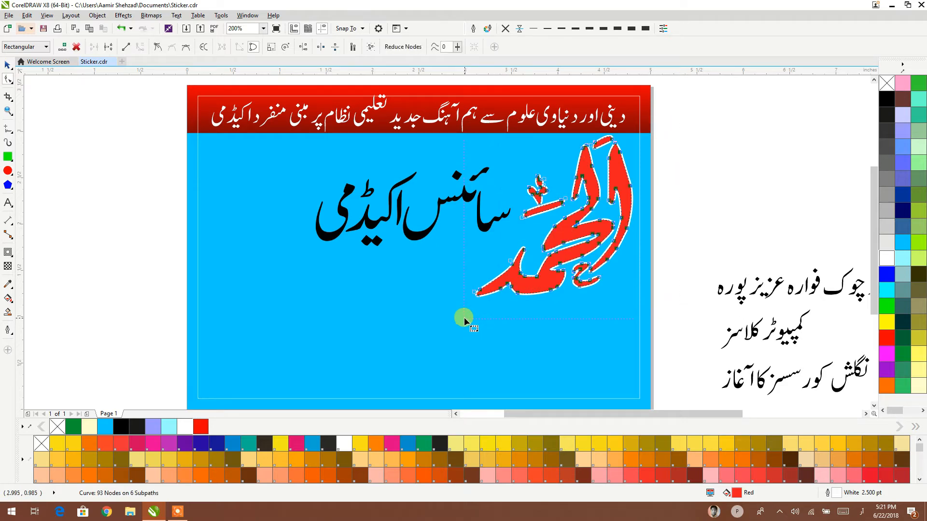
{"action": "left_click", "coordinate": [393, 51]}
{"action": "scroll", "coordinate": [574, 213], "scroll_direction": "up", "scroll_amount": 5}
{"action": "scroll", "coordinate": [566, 218], "scroll_direction": "down", "scroll_amount": 3}
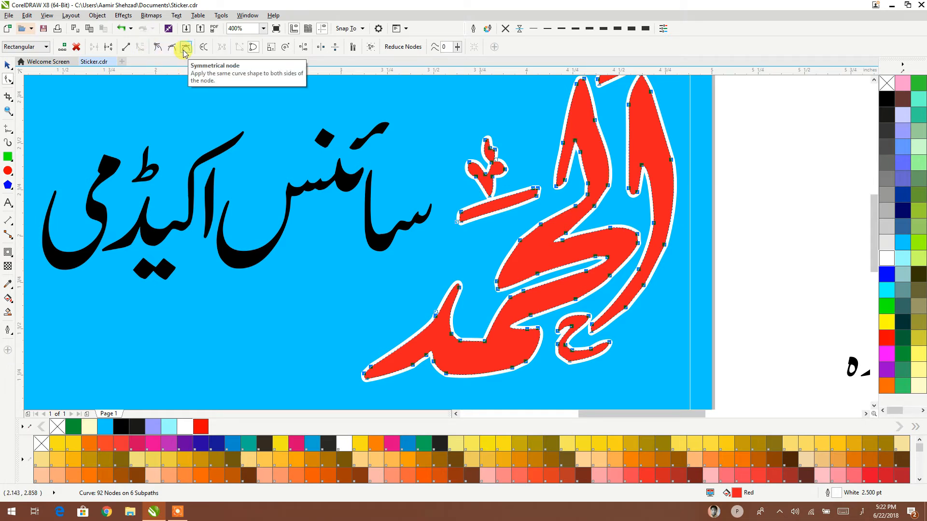
{"action": "left_click", "coordinate": [5, 69]}
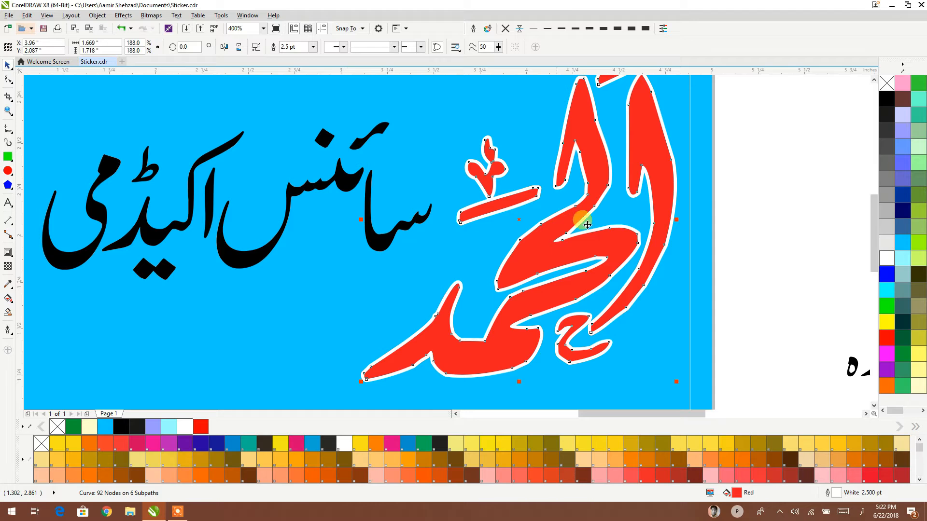
{"action": "left_click", "coordinate": [757, 235]}
- Apply a Soft edge bevel with a 0.1-inch distance to the red calligraphy logo
{"action": "scroll", "coordinate": [661, 200], "scroll_direction": "down", "scroll_amount": 2}
{"action": "left_click_drag", "start_coordinate": [612, 239], "coordinate": [531, 287]}
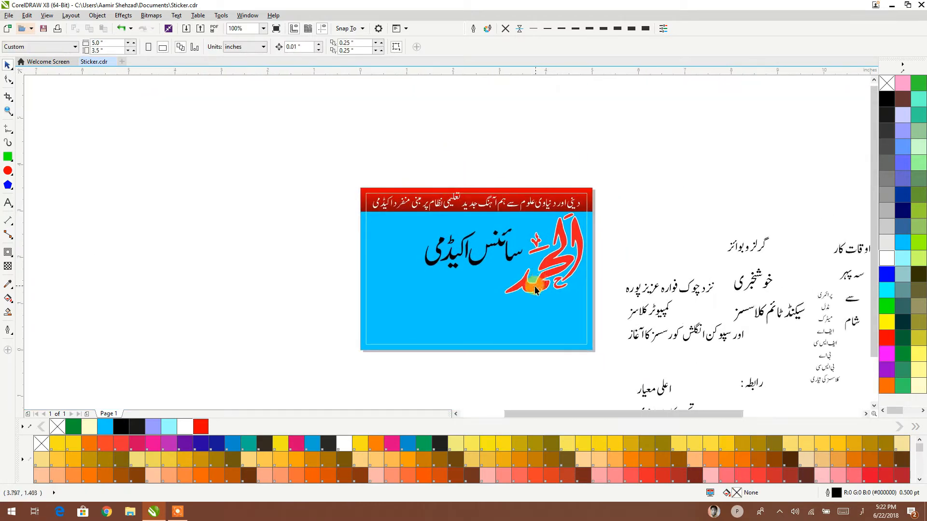
{"action": "scroll", "coordinate": [531, 288], "scroll_direction": "up", "scroll_amount": 1}
{"action": "left_click", "coordinate": [530, 286]}
{"action": "left_click", "coordinate": [97, 15]}
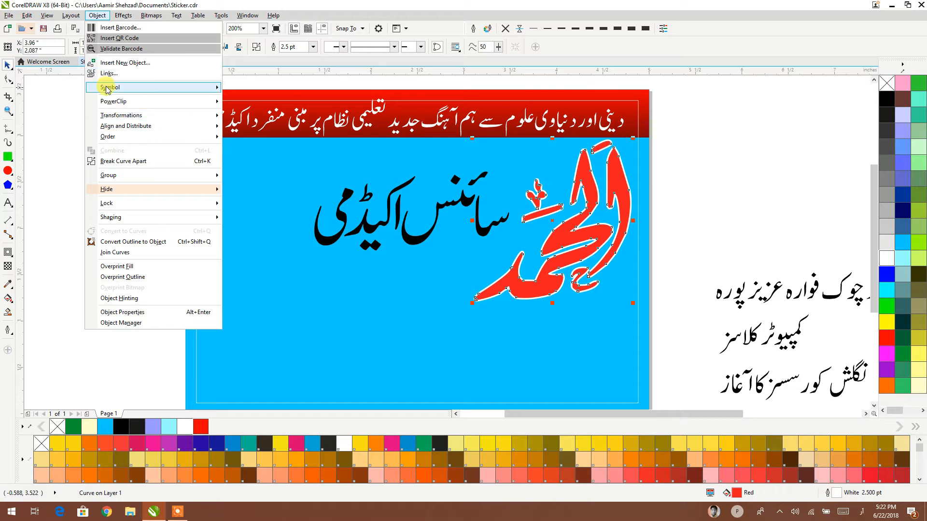
{"action": "mouse_move", "coordinate": [123, 15]}
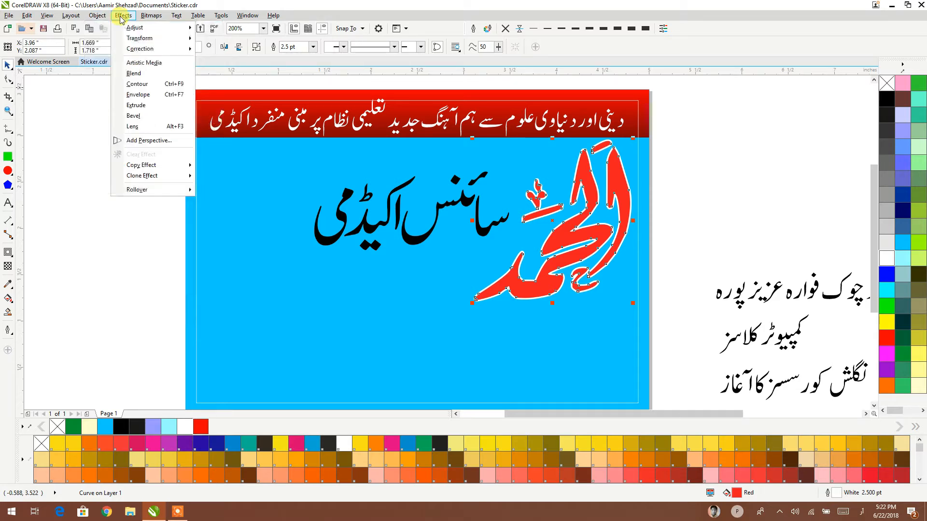
{"action": "left_click", "coordinate": [131, 116]}
{"action": "left_click", "coordinate": [859, 74]}
{"action": "left_click", "coordinate": [848, 90]}
{"action": "left_click", "coordinate": [857, 260]}
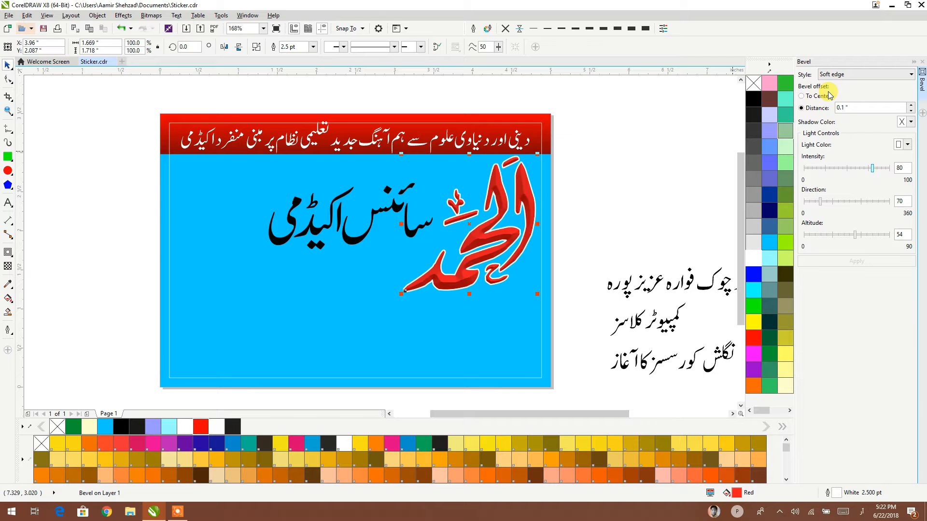
- Try a white shadow color on the calligraphy logo's bevel and undo it
{"action": "left_click", "coordinate": [909, 124]}
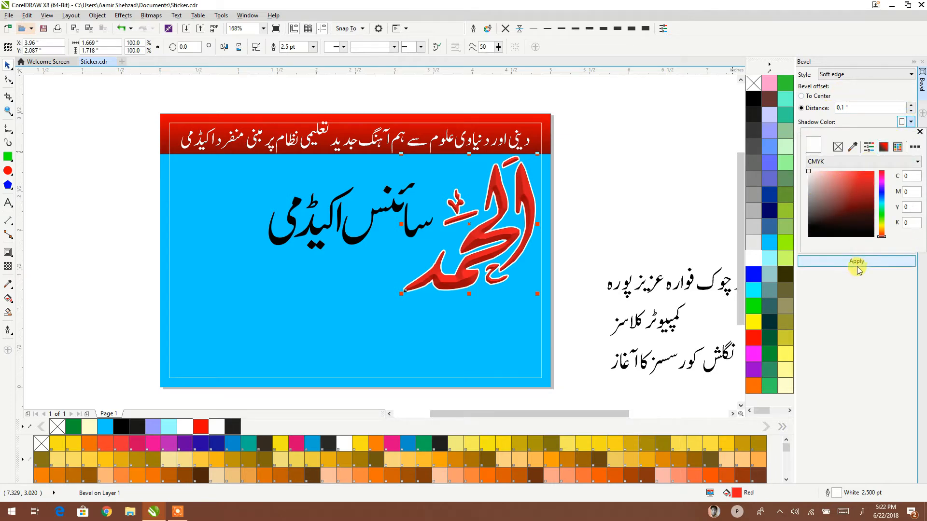
{"action": "left_click", "coordinate": [857, 263]}
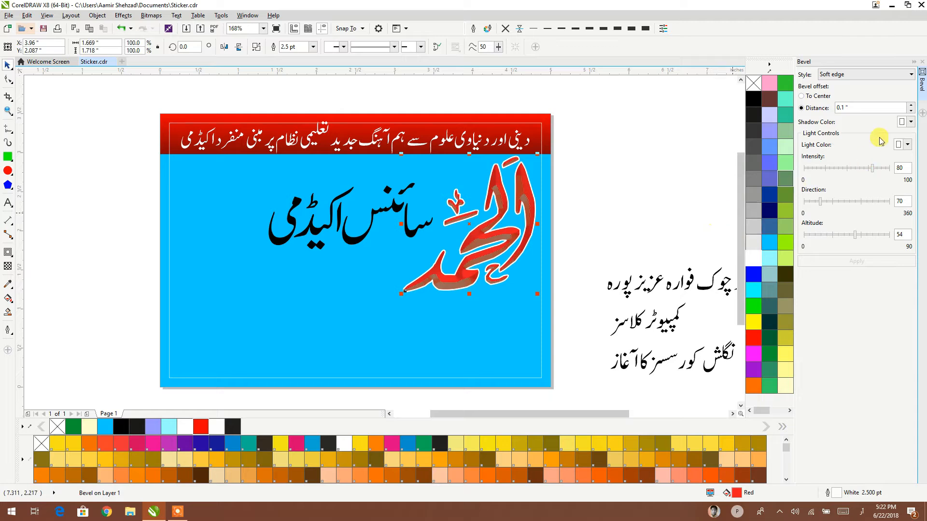
{"action": "left_click", "coordinate": [900, 147]}
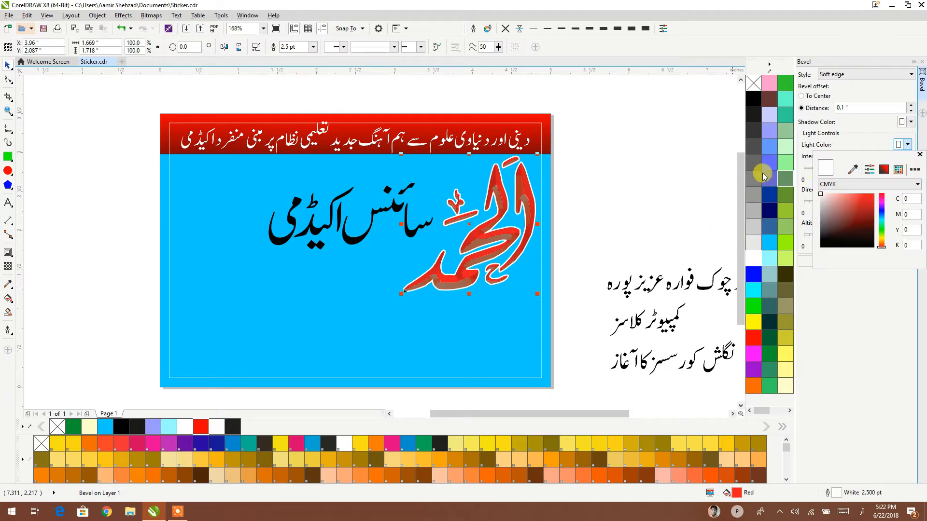
{"action": "left_click", "coordinate": [873, 280]}
{"action": "left_click", "coordinate": [601, 207]}
{"action": "left_click", "coordinate": [121, 30]}
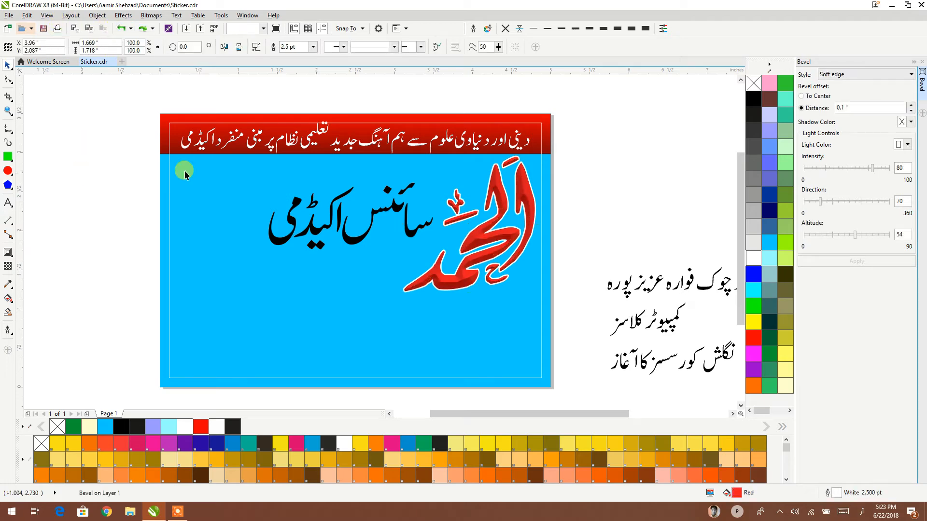
- Color the academy name yellow and close the Bevel settings
{"action": "scroll", "coordinate": [462, 213], "scroll_direction": "up", "scroll_amount": 3}
{"action": "scroll", "coordinate": [537, 270], "scroll_direction": "down", "scroll_amount": 3}
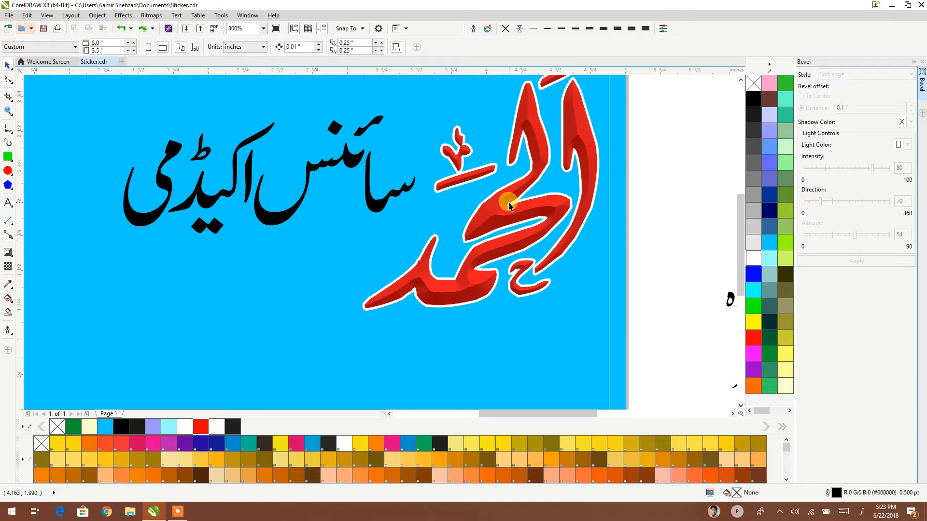
{"action": "scroll", "coordinate": [660, 162], "scroll_direction": "down", "scroll_amount": 2}
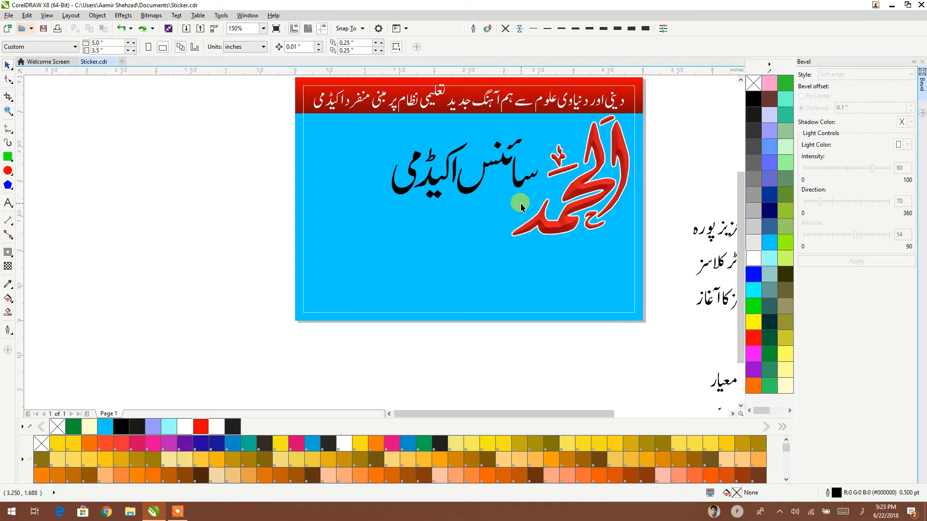
{"action": "scroll", "coordinate": [582, 226], "scroll_direction": "down", "scroll_amount": 1}
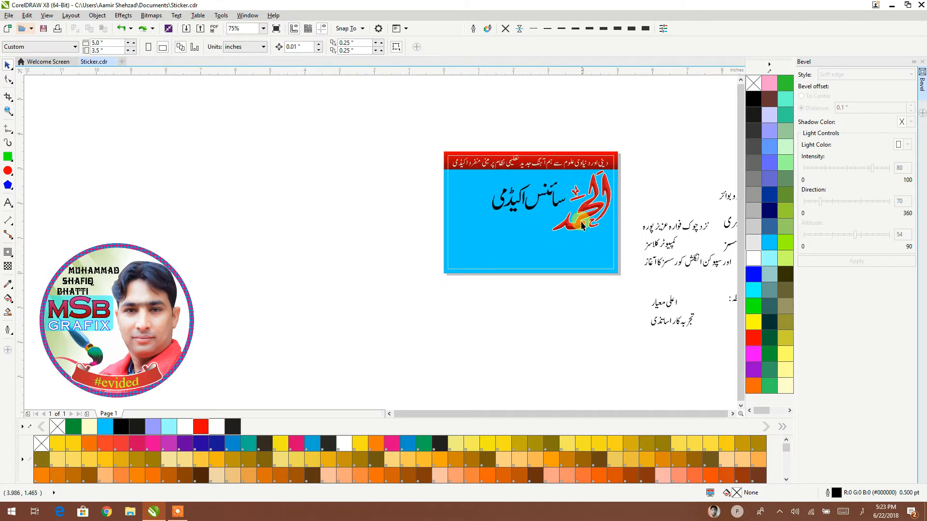
{"action": "left_click", "coordinate": [525, 239]}
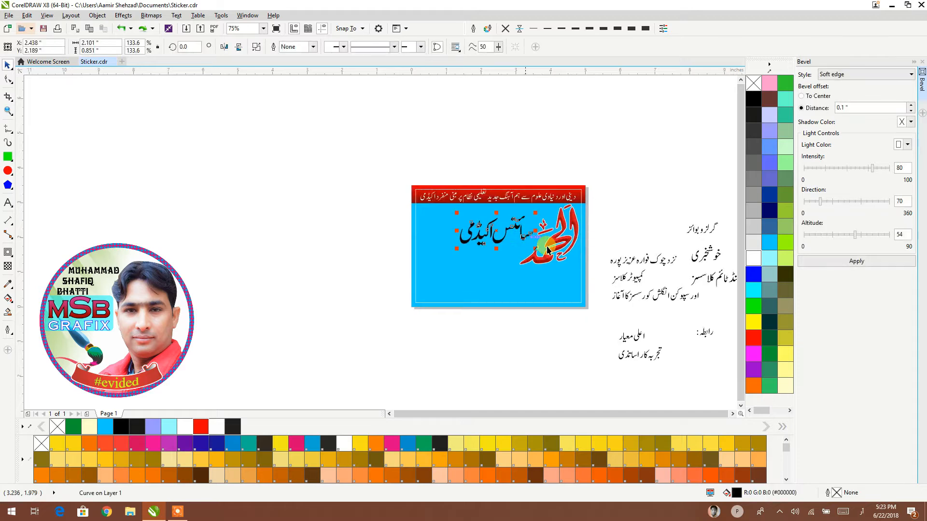
{"action": "left_click", "coordinate": [757, 322]}
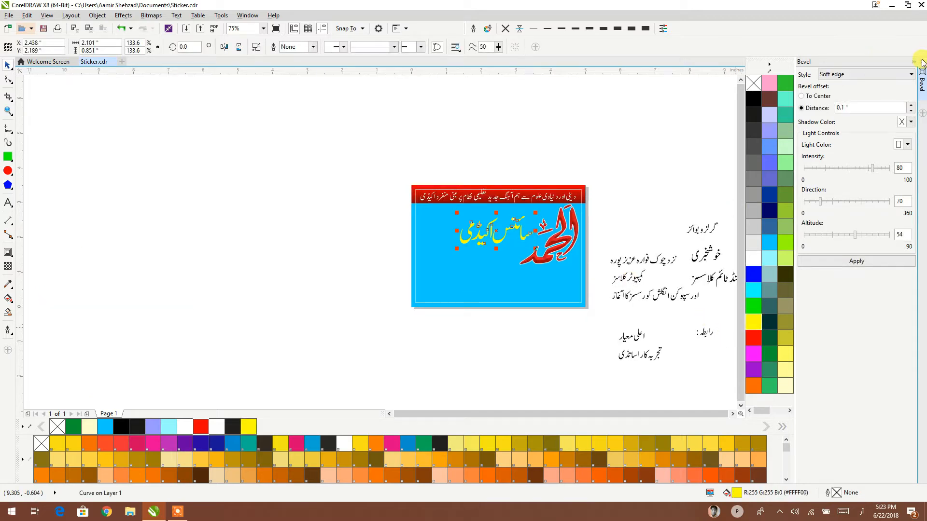
{"action": "left_click", "coordinate": [921, 61]}
{"action": "left_click", "coordinate": [704, 181]}
- Enlarge the yellow academy name to about 2.652 by 1.075 inches and move it left, clear of the calligraphy logo
{"action": "scroll", "coordinate": [523, 242], "scroll_direction": "up", "scroll_amount": 1}
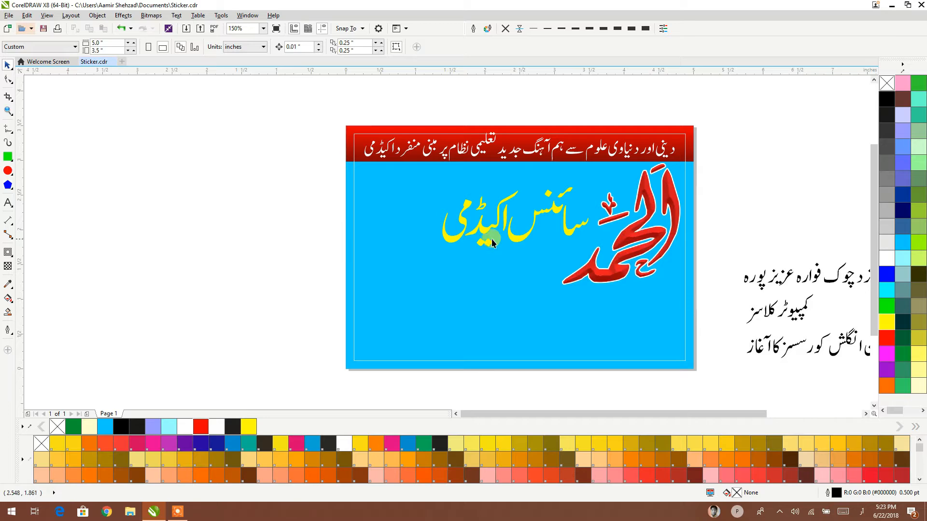
{"action": "scroll", "coordinate": [523, 241], "scroll_direction": "up", "scroll_amount": 1}
{"action": "left_click", "coordinate": [442, 241]}
{"action": "left_click_drag", "start_coordinate": [413, 259], "coordinate": [336, 294]}
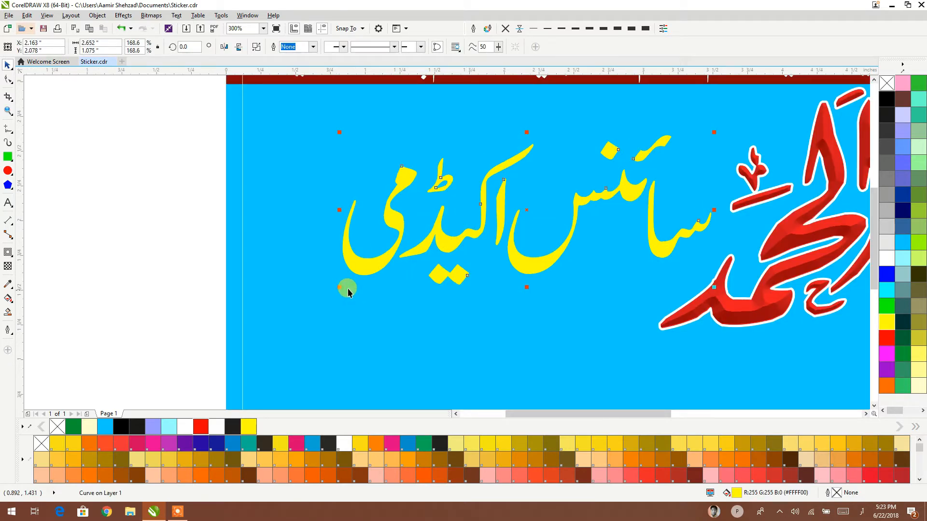
{"action": "left_click", "coordinate": [195, 210]}
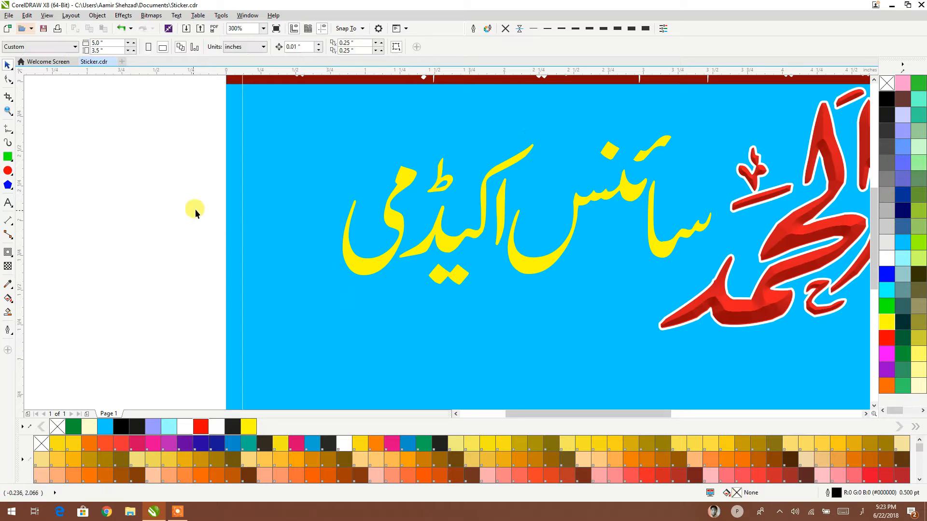
{"action": "scroll", "coordinate": [229, 193], "scroll_direction": "down", "scroll_amount": 4}
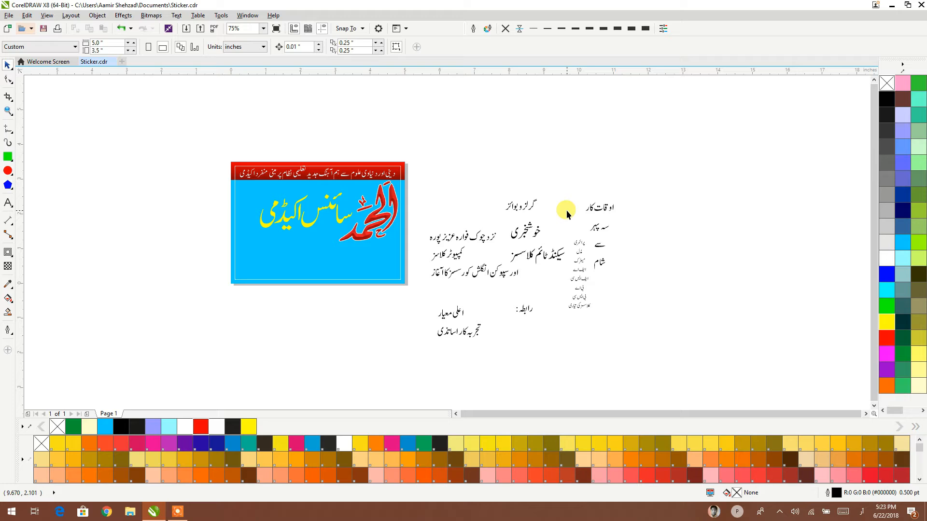
{"action": "scroll", "coordinate": [281, 199], "scroll_direction": "up", "scroll_amount": 3}
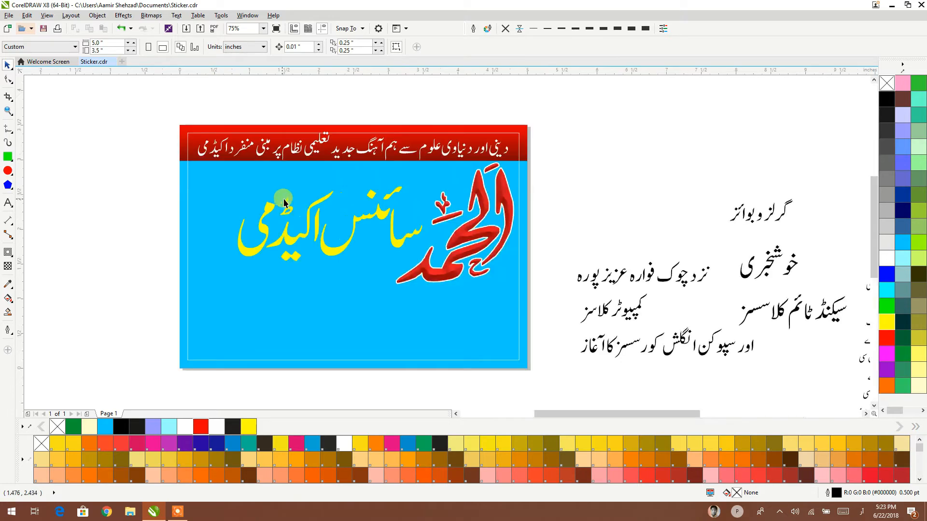
{"action": "left_click_drag", "start_coordinate": [299, 266], "coordinate": [240, 290]}
{"action": "scroll", "coordinate": [275, 240], "scroll_direction": "down", "scroll_amount": 2}
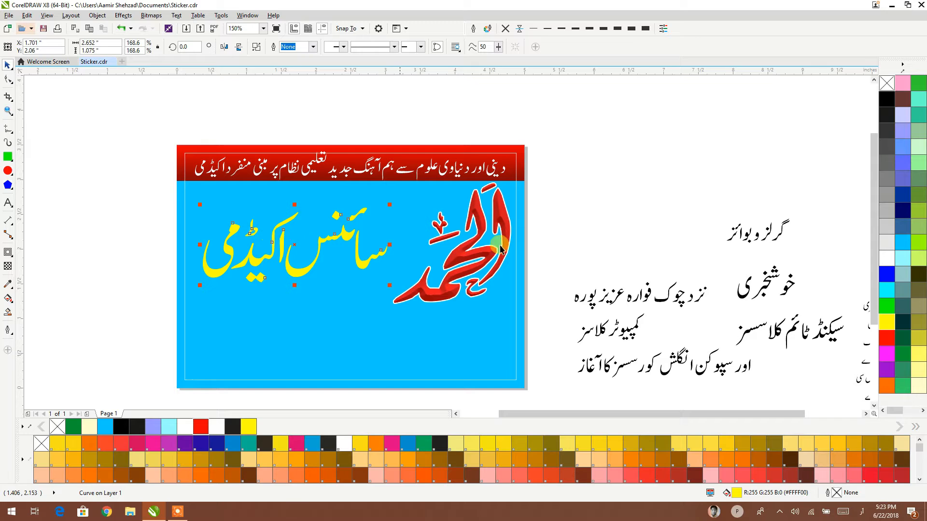
- Draw an ellipse about 1.021 by 0.618 inches near the گرلز و بوائز text, filled light cyan without an outline
{"action": "left_click", "coordinate": [730, 242]}
{"action": "left_click", "coordinate": [7, 171]}
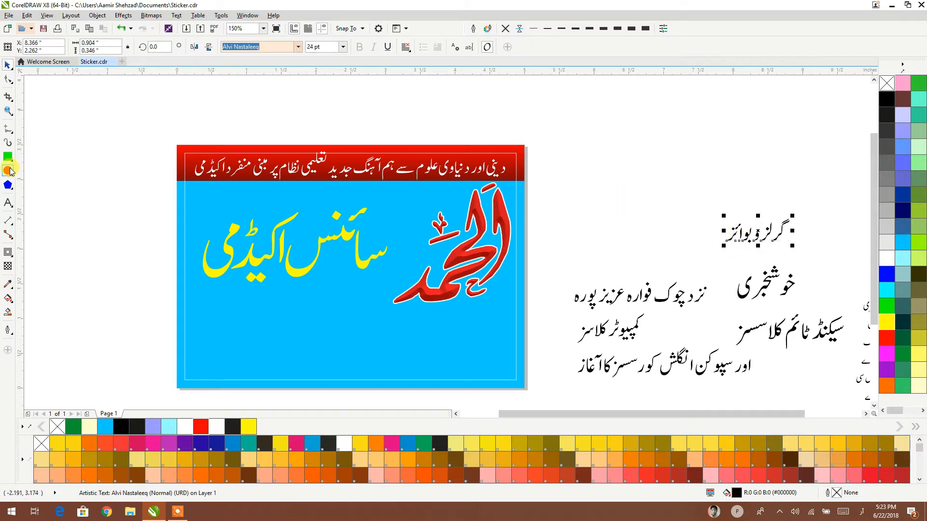
{"action": "left_click_drag", "start_coordinate": [587, 179], "coordinate": [660, 224]}
{"action": "left_click", "coordinate": [7, 66]}
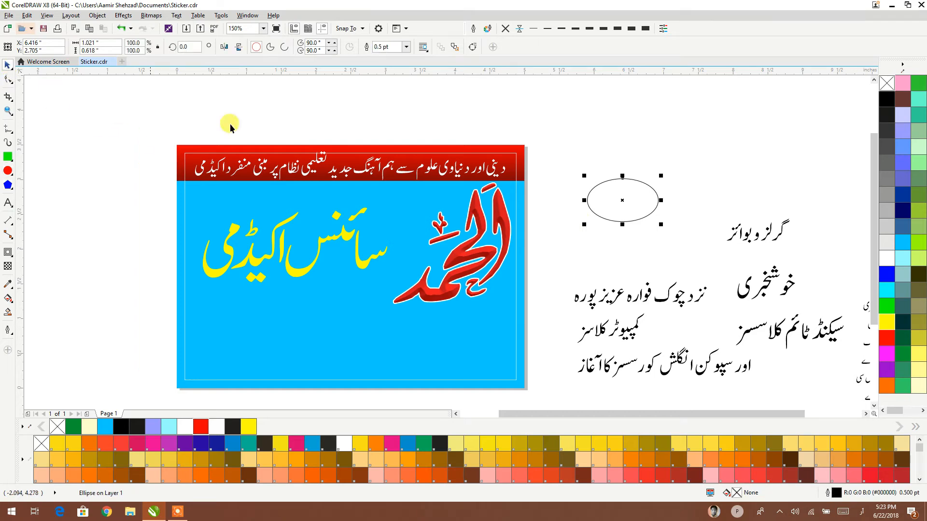
{"action": "left_click_drag", "start_coordinate": [902, 258], "coordinate": [674, 199]}
{"action": "left_click_drag", "start_coordinate": [678, 235], "coordinate": [801, 253]}
{"action": "left_click", "coordinate": [505, 30]}
- Center the light cyan ellipse on the گرلز و بوائز text and send it behind the text
{"action": "key", "text": "e"}
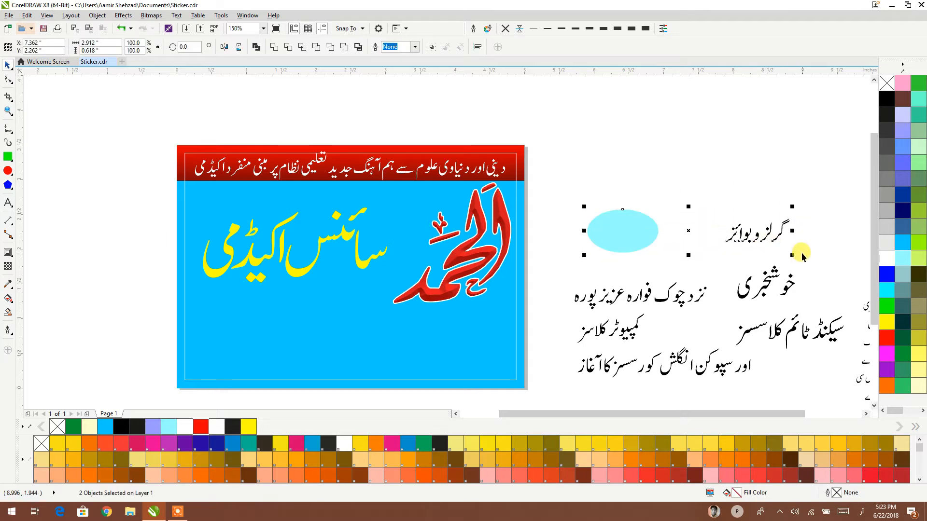
{"action": "key", "text": "c"}
{"action": "left_click", "coordinate": [787, 194]}
{"action": "left_click", "coordinate": [790, 227]}
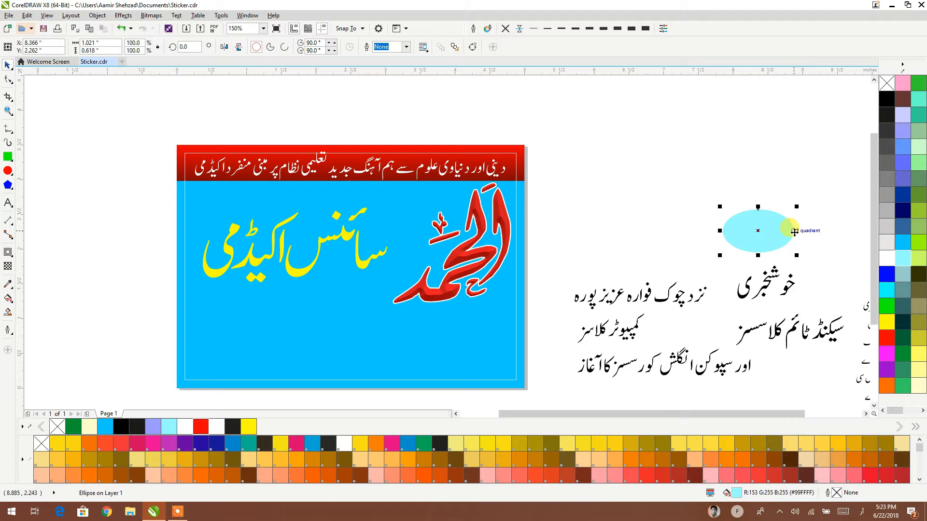
{"action": "key", "text": "shift+Page_Down"}
{"action": "left_click", "coordinate": [814, 188]}
- Move the ellipse and its text onto the sticker between the academy name and the logo, rotated about 18.921 degrees
{"action": "left_click_drag", "start_coordinate": [815, 179], "coordinate": [706, 265]}
{"action": "left_click_drag", "start_coordinate": [738, 236], "coordinate": [386, 218]}
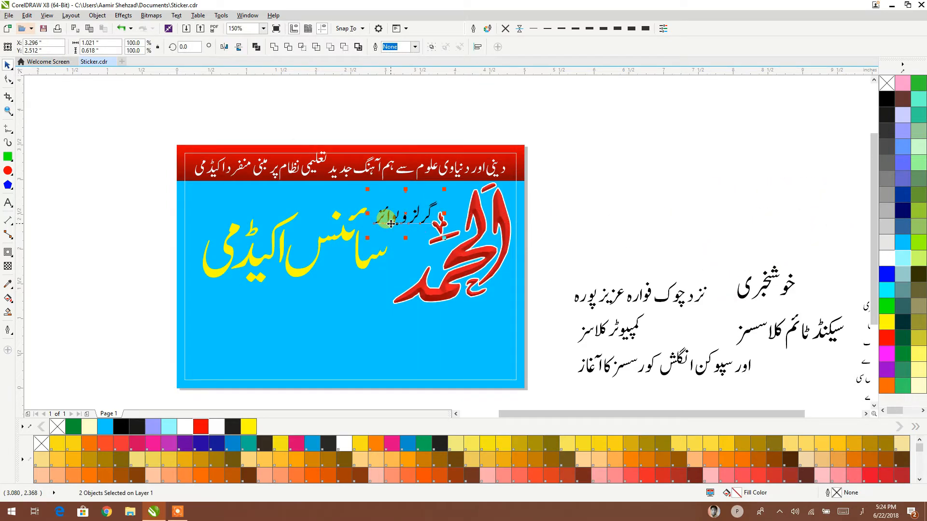
{"action": "scroll", "coordinate": [393, 208], "scroll_direction": "up", "scroll_amount": 1}
{"action": "scroll", "coordinate": [393, 210], "scroll_direction": "up", "scroll_amount": 2}
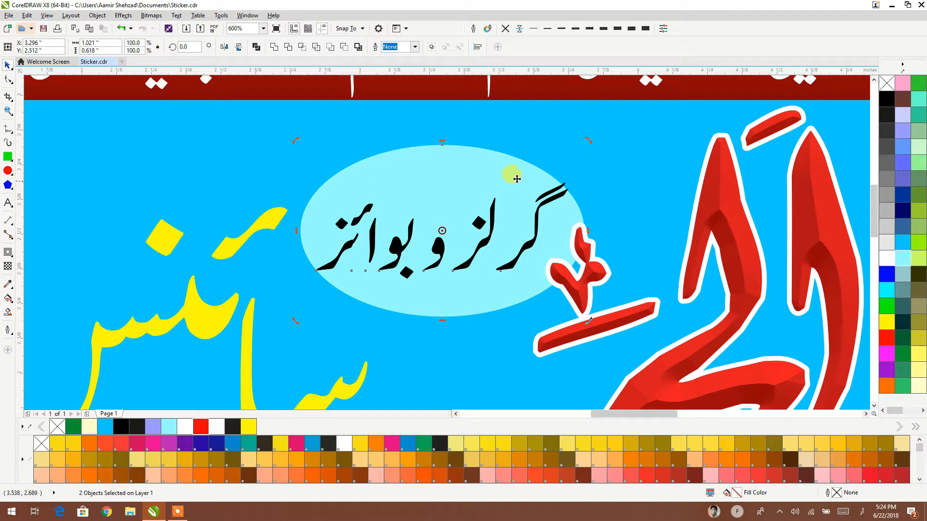
{"action": "left_click_drag", "start_coordinate": [582, 147], "coordinate": [572, 75]}
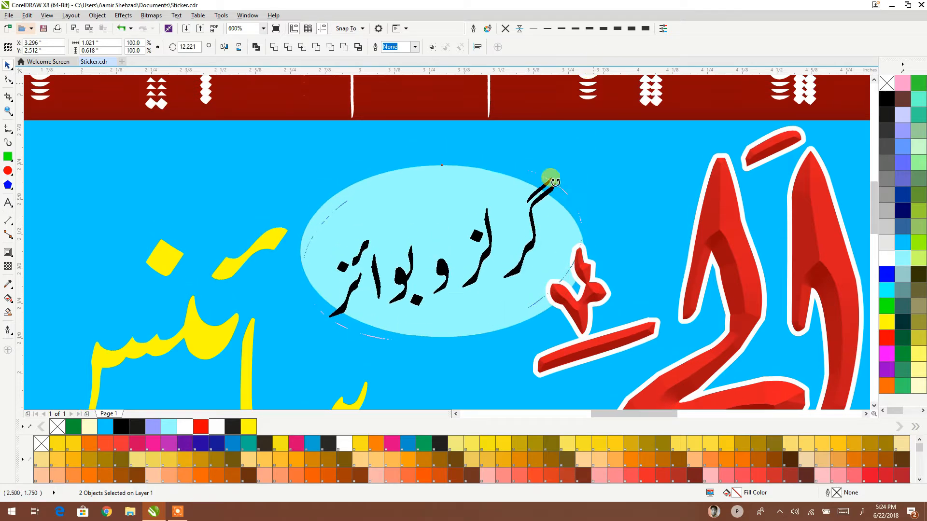
{"action": "left_click_drag", "start_coordinate": [442, 261], "coordinate": [428, 267]}
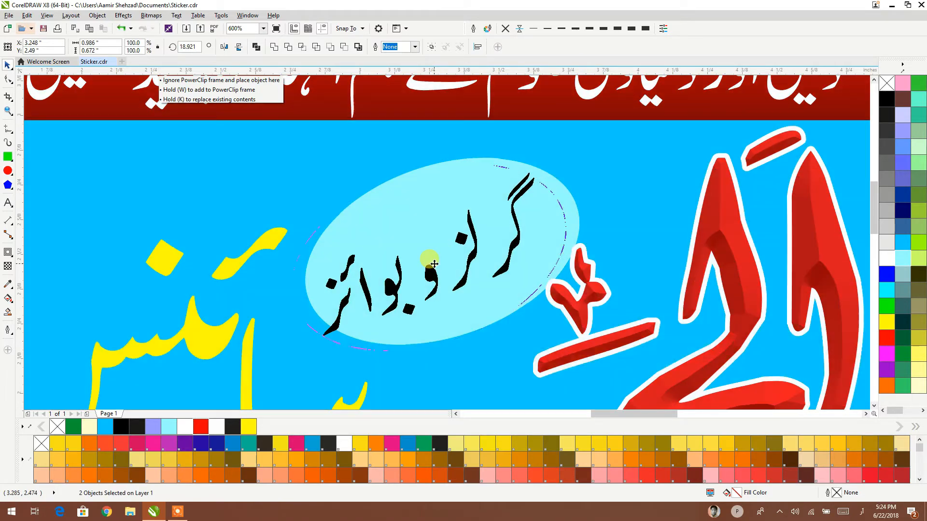
- Shrink the tilted ellipse with its text to about 0.685 by 0.466 inches, then reduce the text alone to about 14.94 pt
{"action": "left_click_drag", "start_coordinate": [571, 355], "coordinate": [526, 324]}
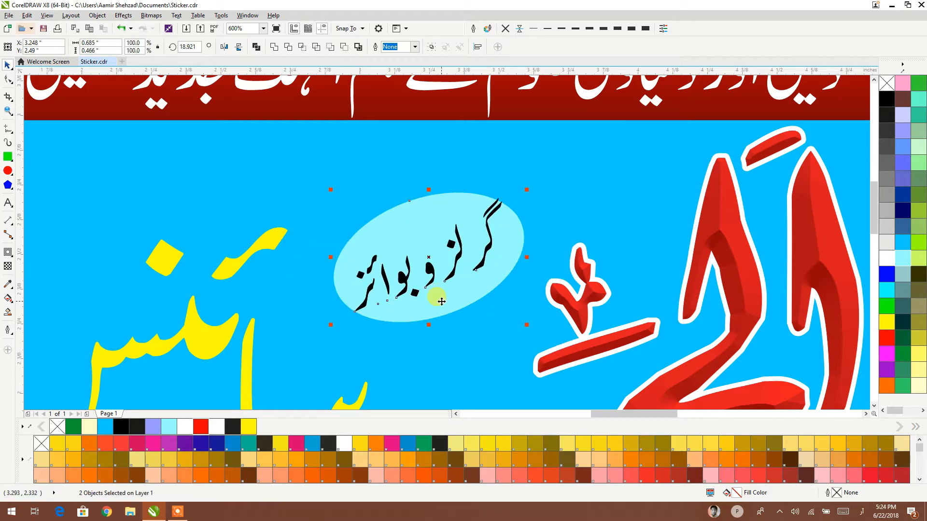
{"action": "left_click", "coordinate": [575, 290]}
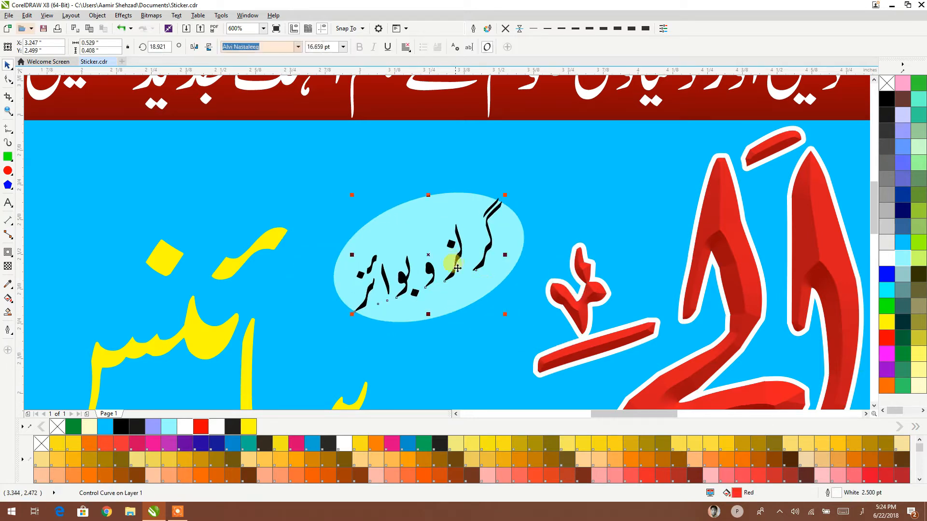
{"action": "left_click_drag", "start_coordinate": [505, 315], "coordinate": [502, 309]}
- Fill the tilted ellipse with green and color its گرلز و بوائز text yellow
{"action": "left_click", "coordinate": [508, 275]}
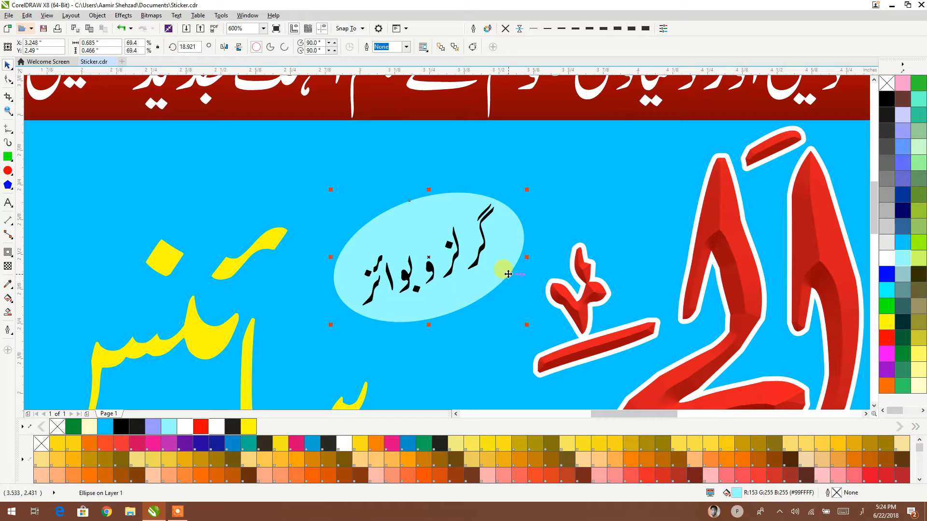
{"action": "left_click", "coordinate": [424, 443]}
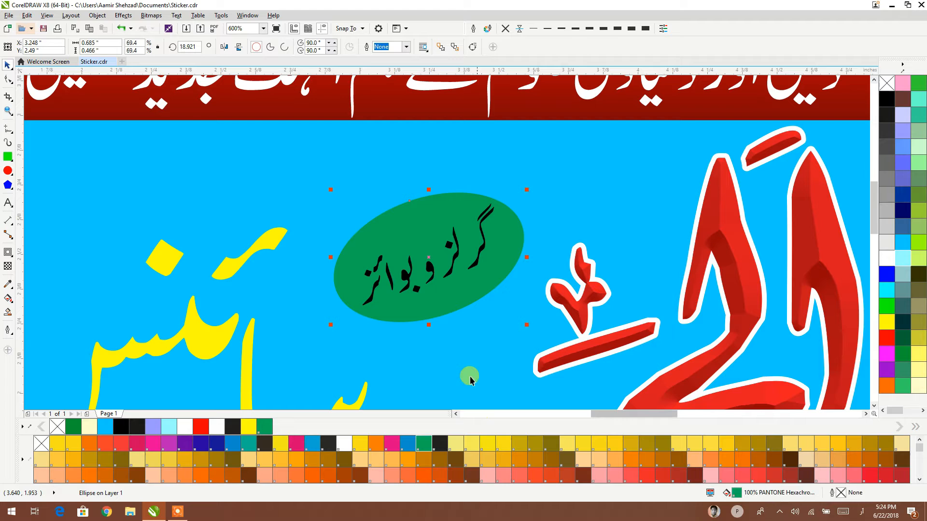
{"action": "left_click", "coordinate": [429, 265]}
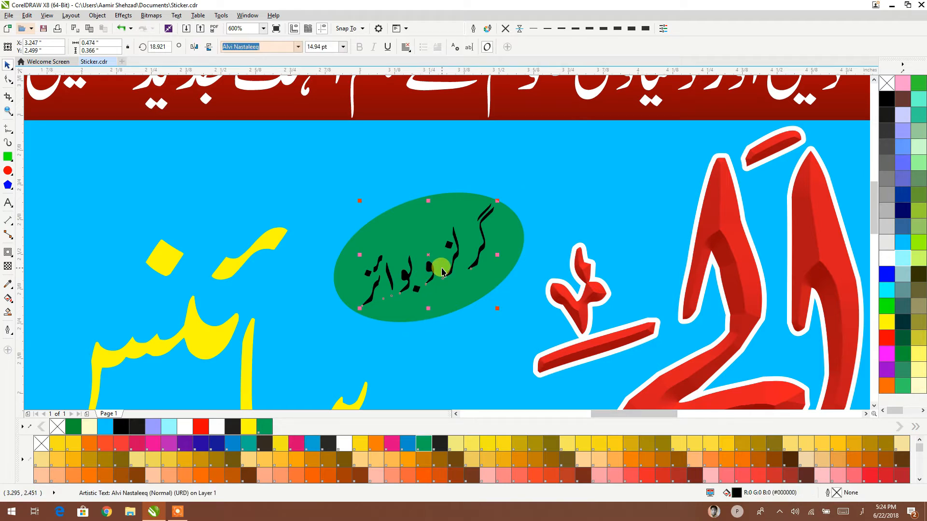
{"action": "scroll", "coordinate": [442, 271], "scroll_direction": "down", "scroll_amount": 2}
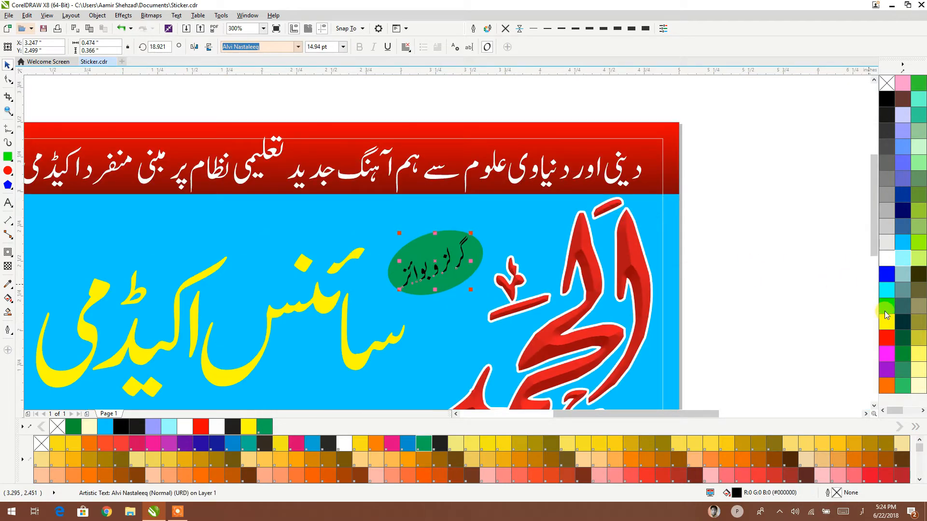
{"action": "left_click", "coordinate": [886, 321]}
{"action": "scroll", "coordinate": [747, 261], "scroll_direction": "down", "scroll_amount": 2}
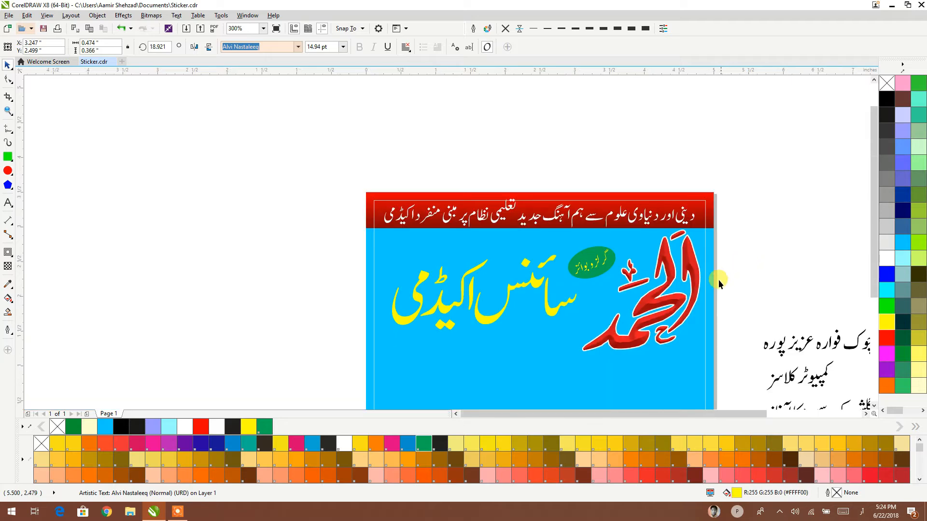
{"action": "left_click", "coordinate": [718, 280]}
{"action": "left_click", "coordinate": [568, 265]}
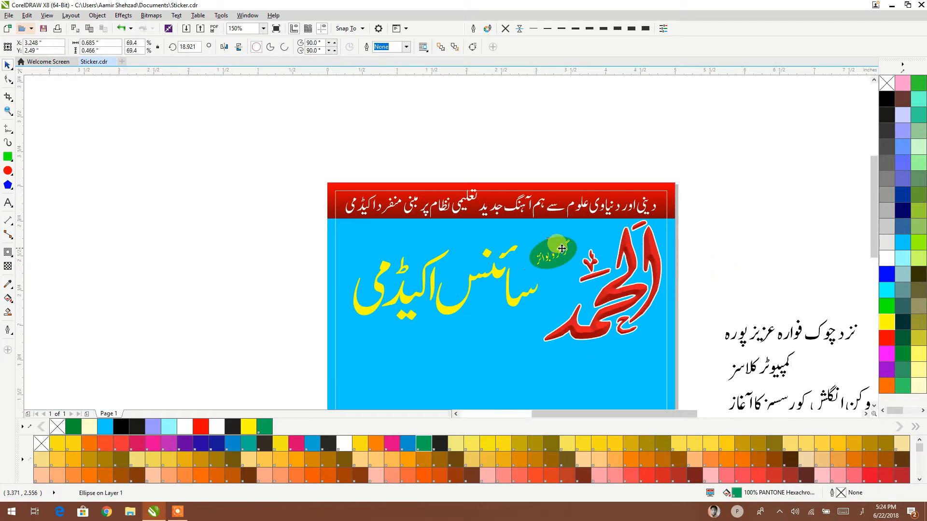
- Give the green ellipse a 3.0 pt yellow outline with rounded corners, placed behind the fill
{"action": "scroll", "coordinate": [565, 260], "scroll_direction": "up", "scroll_amount": 2}
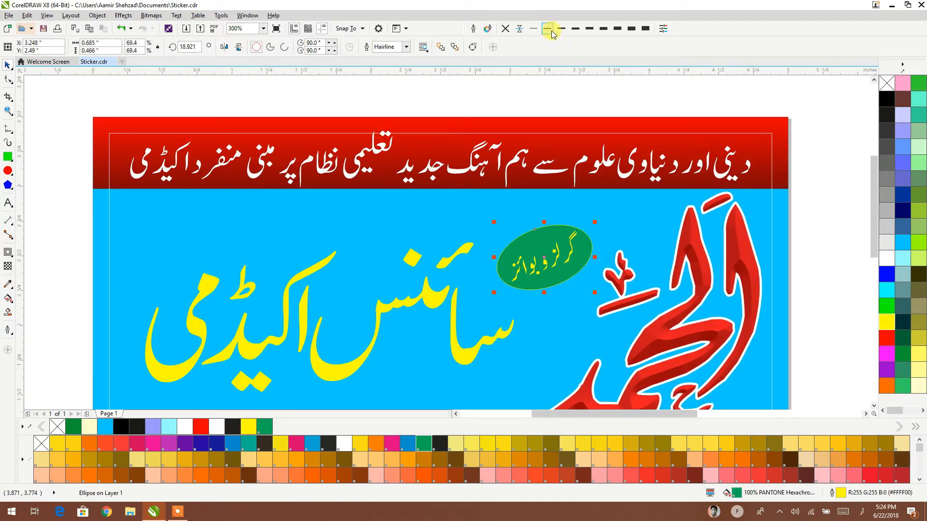
{"action": "left_click", "coordinate": [602, 29]}
{"action": "left_click", "coordinate": [474, 29]}
{"action": "left_click", "coordinate": [430, 257]}
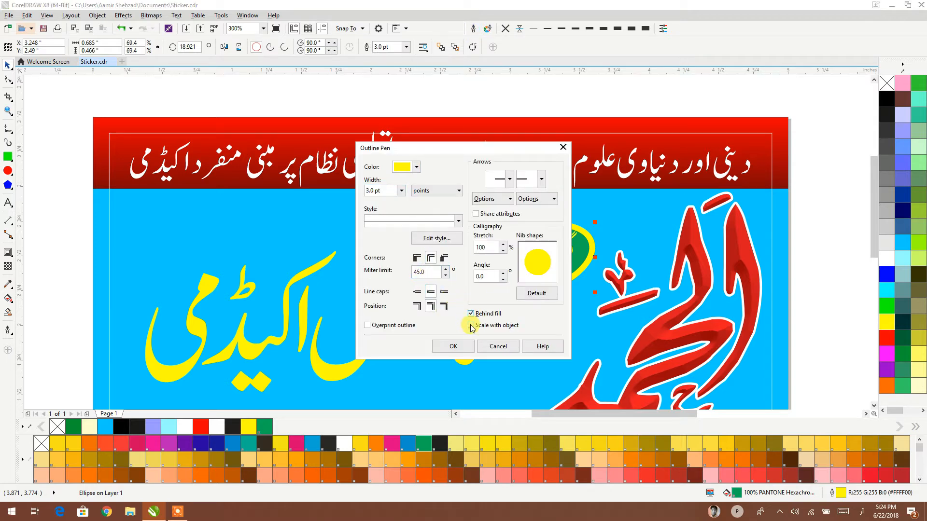
{"action": "left_click", "coordinate": [453, 346]}
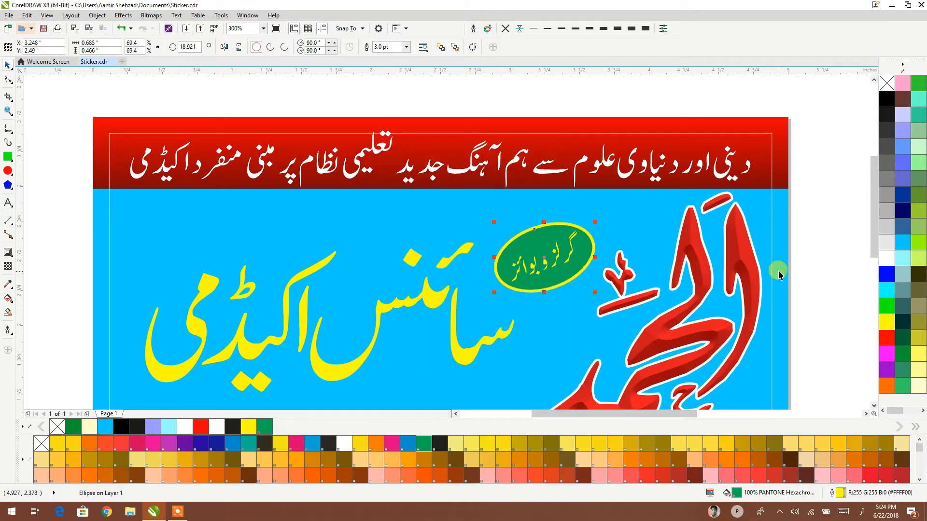
{"action": "left_click", "coordinate": [803, 248]}
- Move the loose خوشخبری text upward, clear of the other text beside the sticker
{"action": "scroll", "coordinate": [527, 164], "scroll_direction": "down", "scroll_amount": 1}
{"action": "left_click_drag", "start_coordinate": [466, 244], "coordinate": [403, 243]}
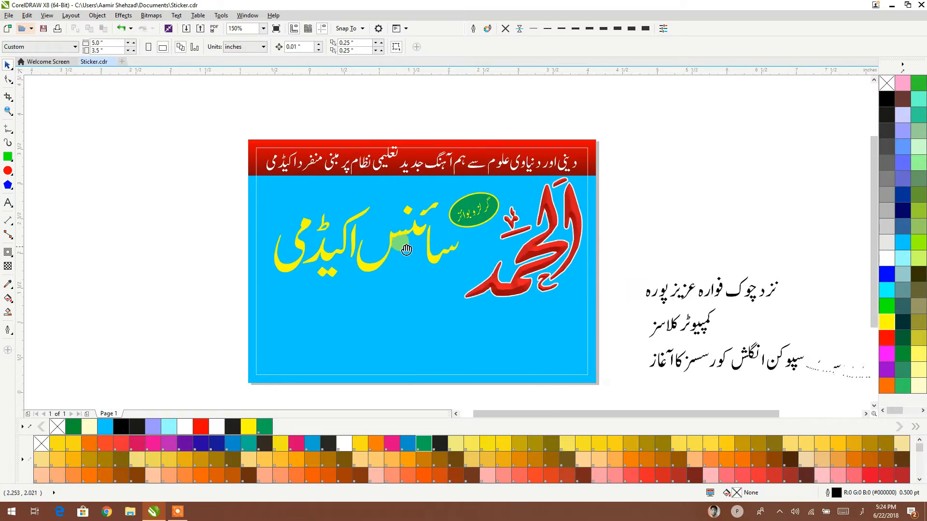
{"action": "scroll", "coordinate": [402, 246], "scroll_direction": "down", "scroll_amount": 1}
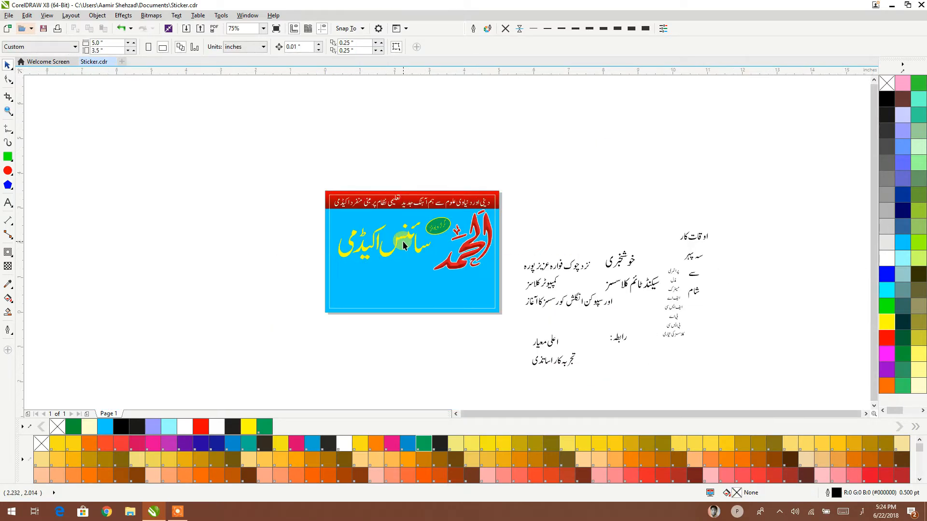
{"action": "left_click", "coordinate": [639, 288]}
{"action": "left_click", "coordinate": [647, 315]}
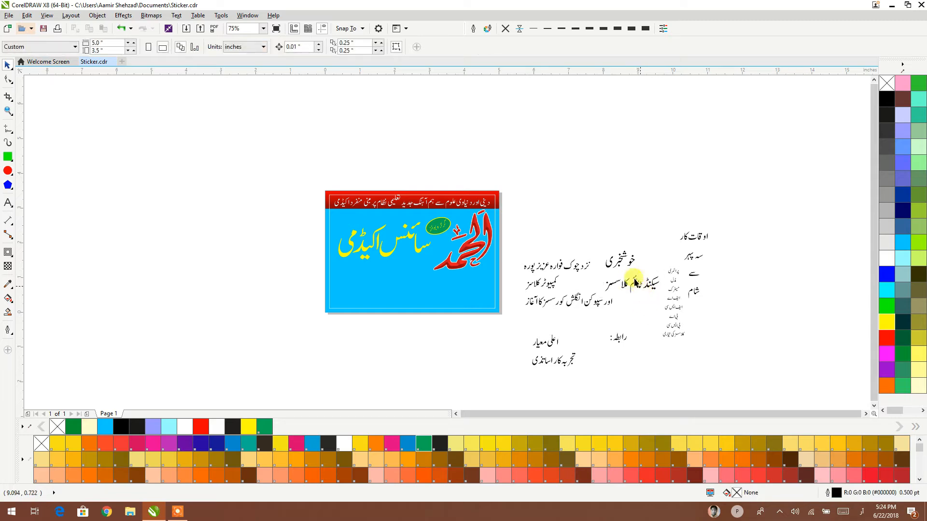
{"action": "left_click_drag", "start_coordinate": [621, 266], "coordinate": [621, 213]}
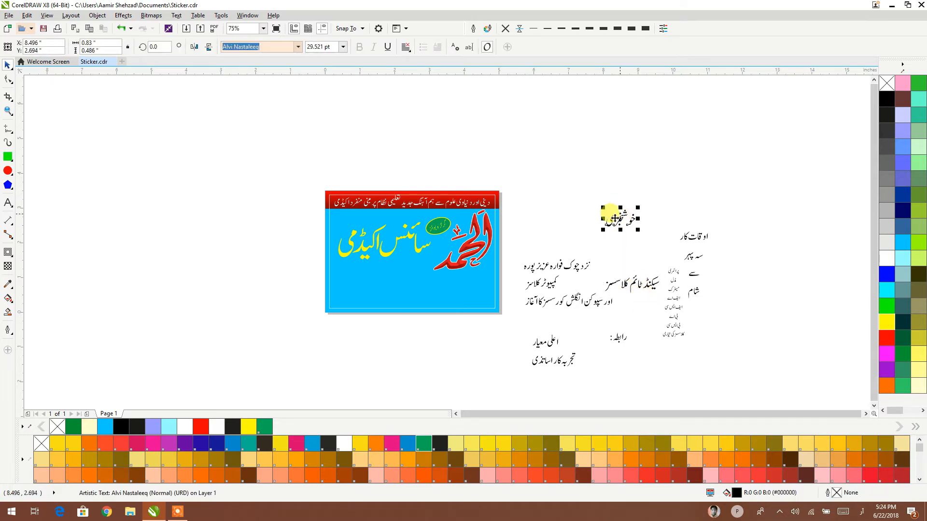
- Draw a five-sided polygon about 1.52 by 1.45 inches above the loose text, near خوشخبری
{"action": "left_click", "coordinate": [8, 186]}
{"action": "left_click", "coordinate": [8, 186]}
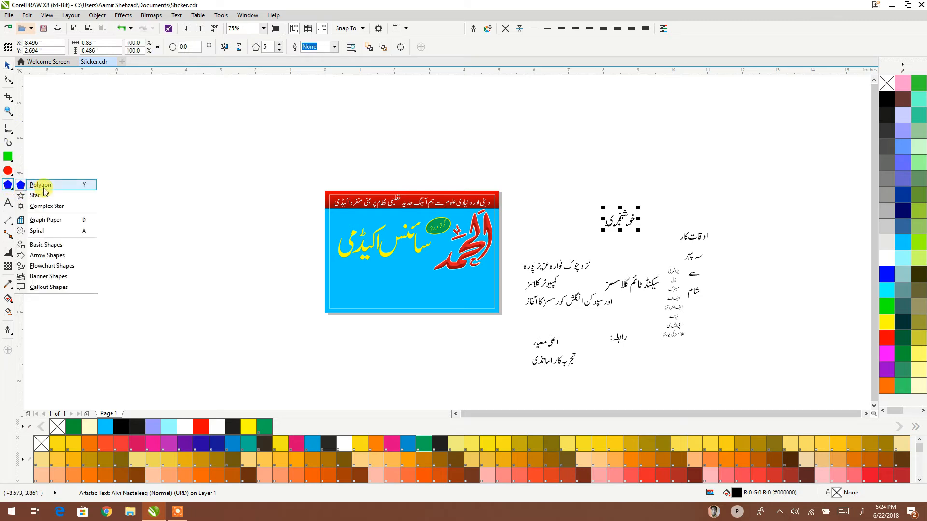
{"action": "left_click", "coordinate": [20, 184]}
{"action": "left_click_drag", "start_coordinate": [543, 162], "coordinate": [568, 216]}
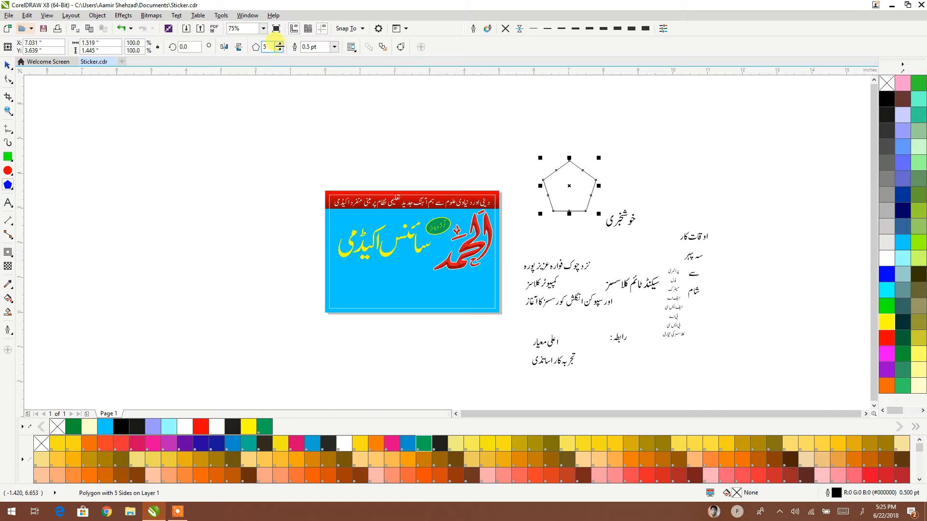
- Increase the polygon's number of sides to 19
{"action": "left_click", "coordinate": [280, 44]}
{"action": "left_click", "coordinate": [280, 44]}
{"action": "left_click", "coordinate": [280, 45]}
{"action": "left_click", "coordinate": [280, 45]}
{"action": "left_click", "coordinate": [280, 44]}
{"action": "left_click", "coordinate": [280, 44]}
{"action": "left_click", "coordinate": [280, 44]}
{"action": "left_click", "coordinate": [280, 44]}
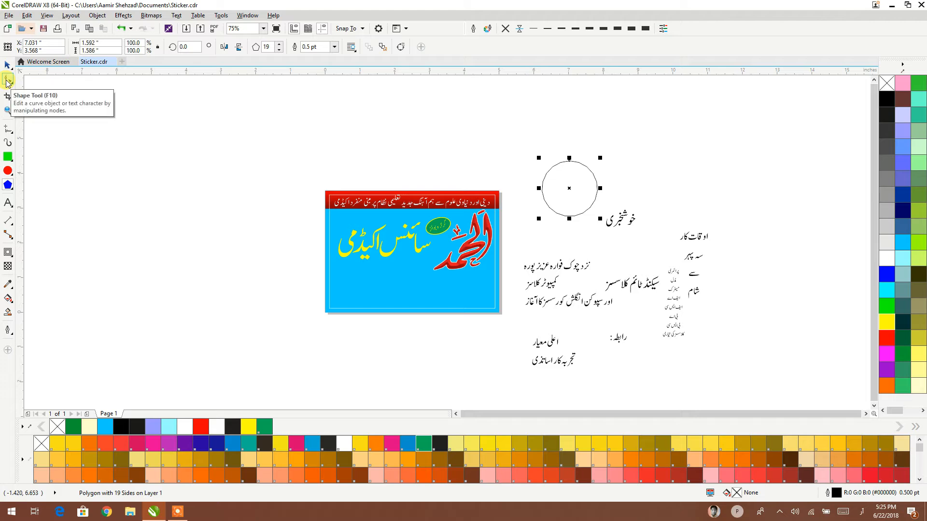
- Pull a mid-side node of the 19-sided polygon slightly inward to turn its outline into a zigzag starburst
{"action": "left_click", "coordinate": [8, 79]}
{"action": "scroll", "coordinate": [584, 159], "scroll_direction": "up", "scroll_amount": 6}
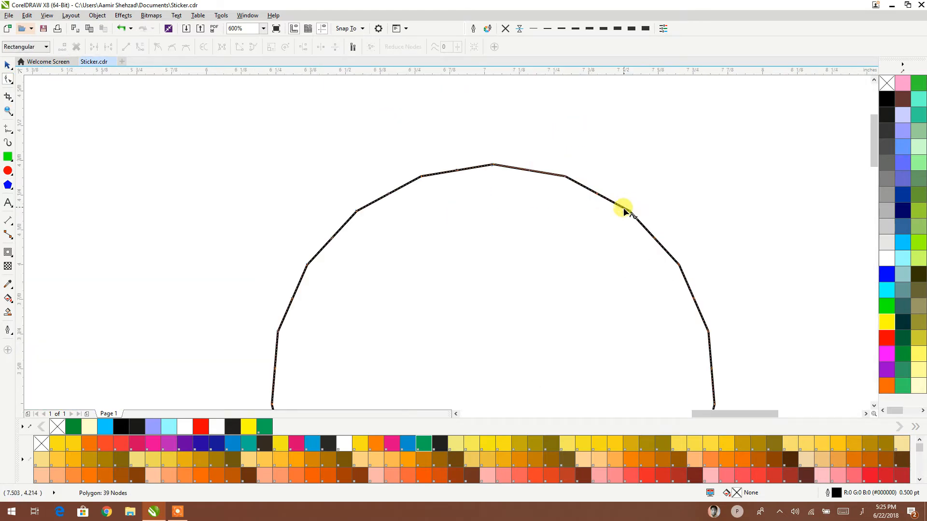
{"action": "left_click", "coordinate": [597, 194]}
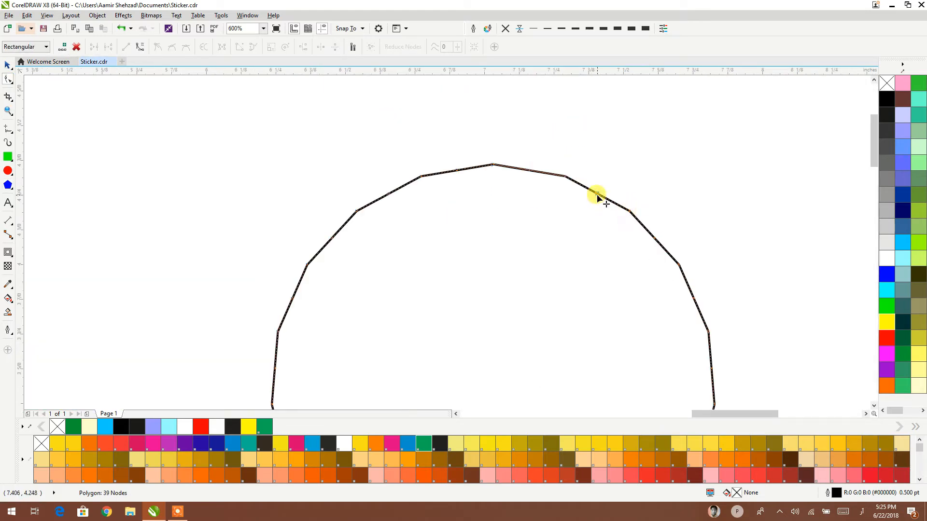
{"action": "left_click_drag", "start_coordinate": [597, 195], "coordinate": [588, 216]}
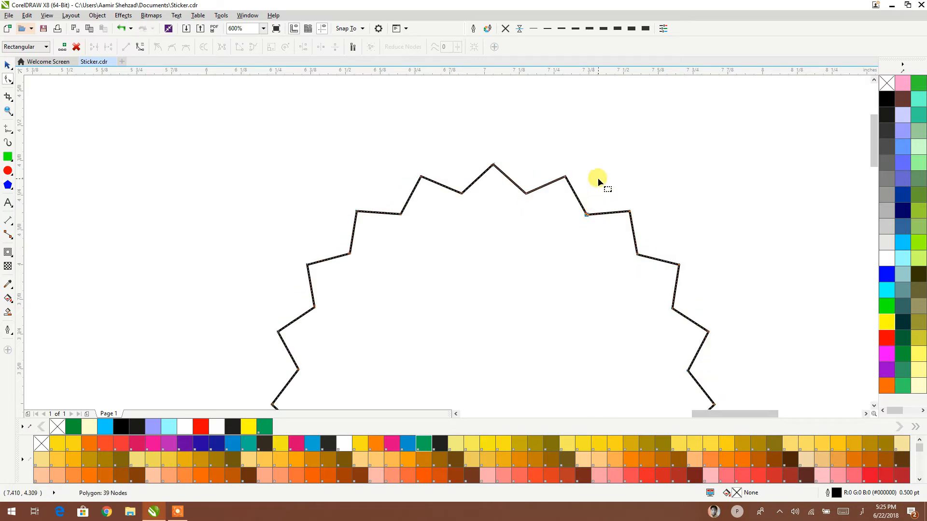
{"action": "left_click", "coordinate": [140, 46]}
{"action": "left_click", "coordinate": [6, 70]}
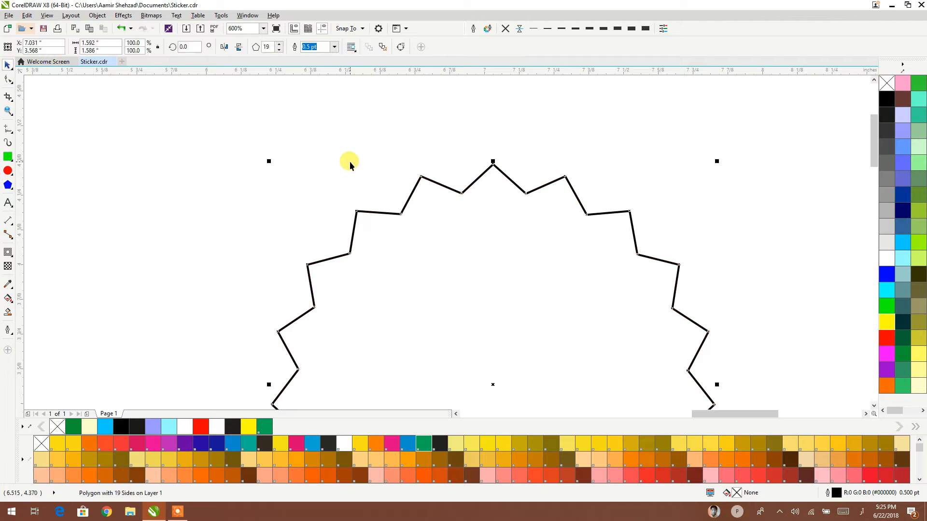
- Convert the starburst to curves and make all its segments curved with symmetrical nodes for a wavy edge
{"action": "scroll", "coordinate": [346, 161], "scroll_direction": "down", "scroll_amount": 2}
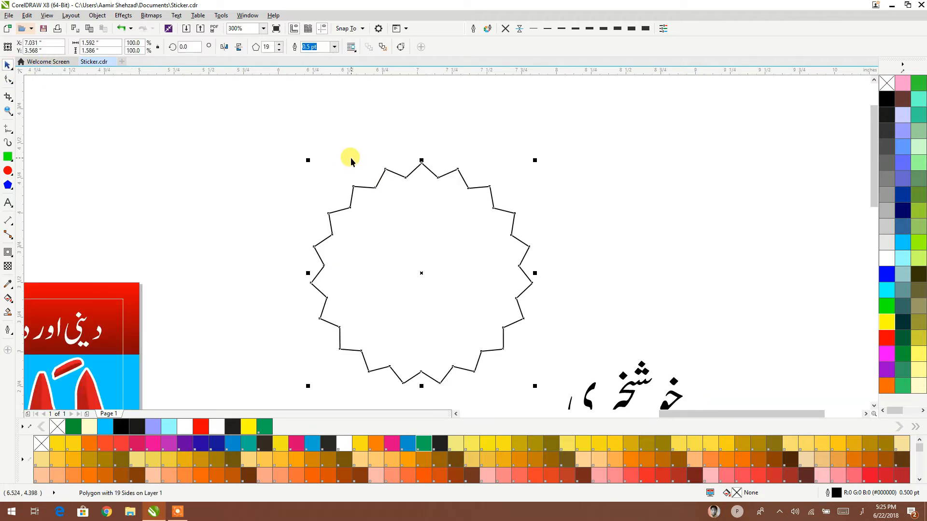
{"action": "key", "text": "ctrl+q"}
{"action": "key", "text": "F10"}
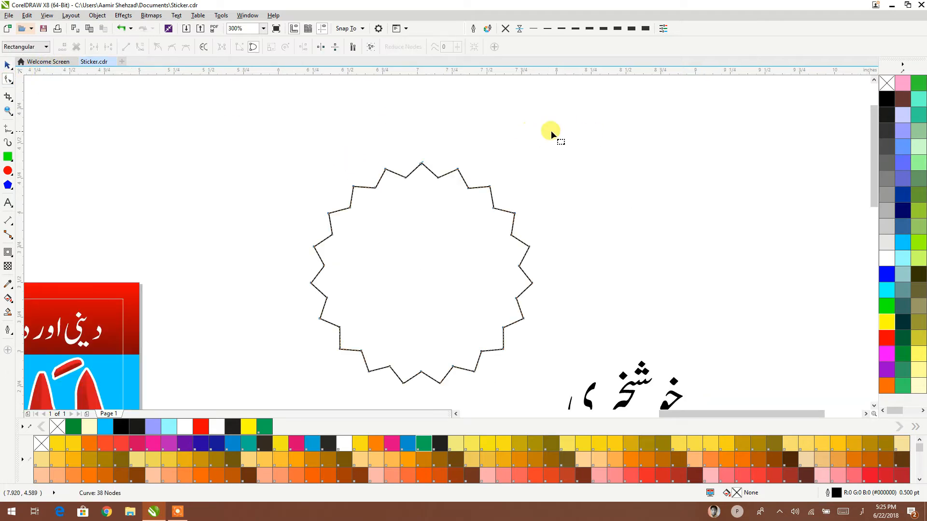
{"action": "scroll", "coordinate": [551, 131], "scroll_direction": "down", "scroll_amount": 2}
{"action": "left_click_drag", "start_coordinate": [572, 129], "coordinate": [384, 233]}
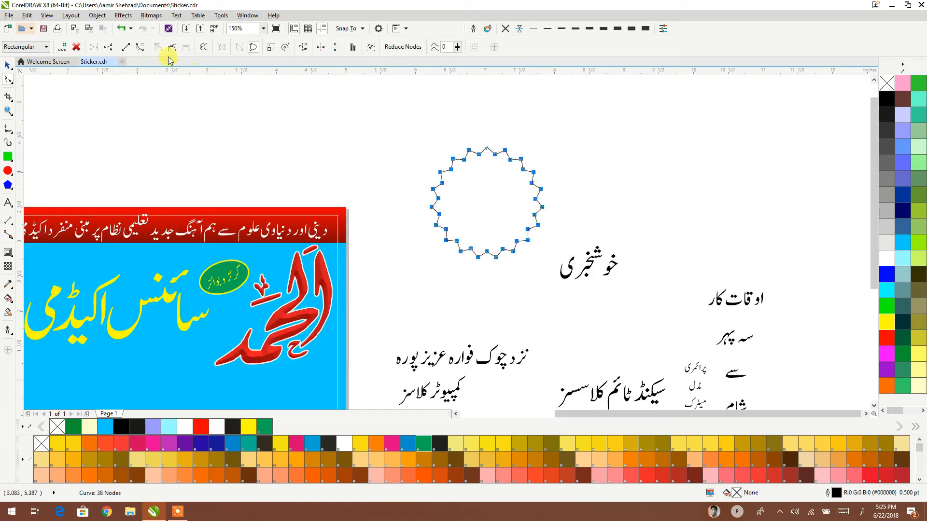
{"action": "left_click", "coordinate": [140, 48]}
{"action": "left_click", "coordinate": [186, 47]}
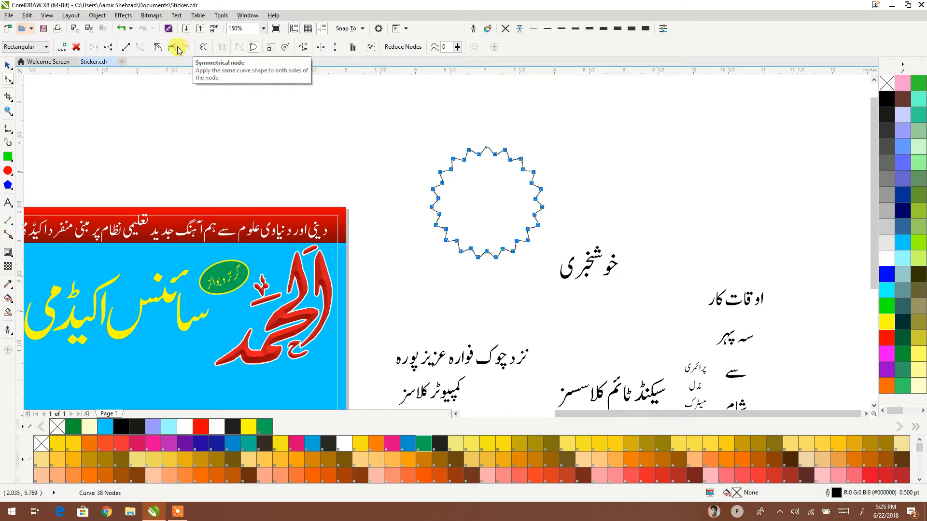
{"action": "scroll", "coordinate": [514, 147], "scroll_direction": "up", "scroll_amount": 4}
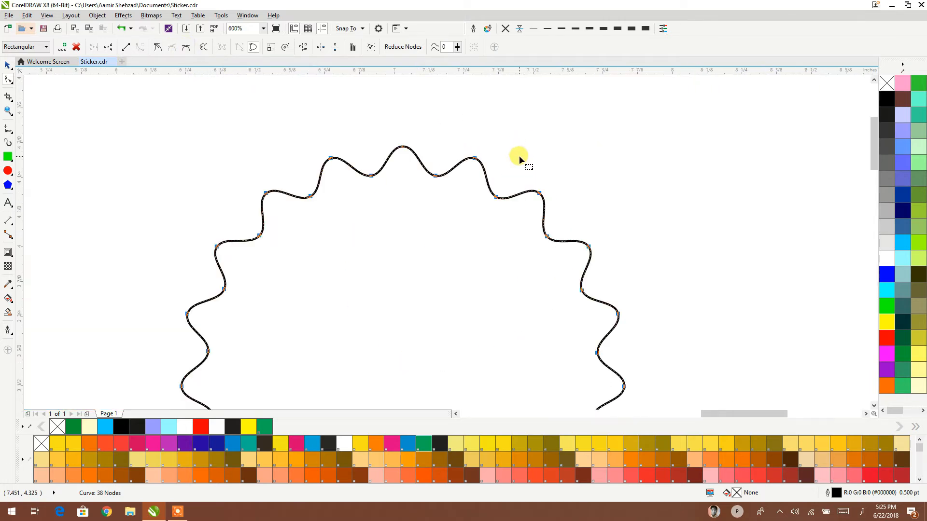
- Create a slightly smaller concentric copy of the wavy badge inside the original
{"action": "left_click", "coordinate": [7, 64]}
{"action": "scroll", "coordinate": [523, 182], "scroll_direction": "down", "scroll_amount": 4}
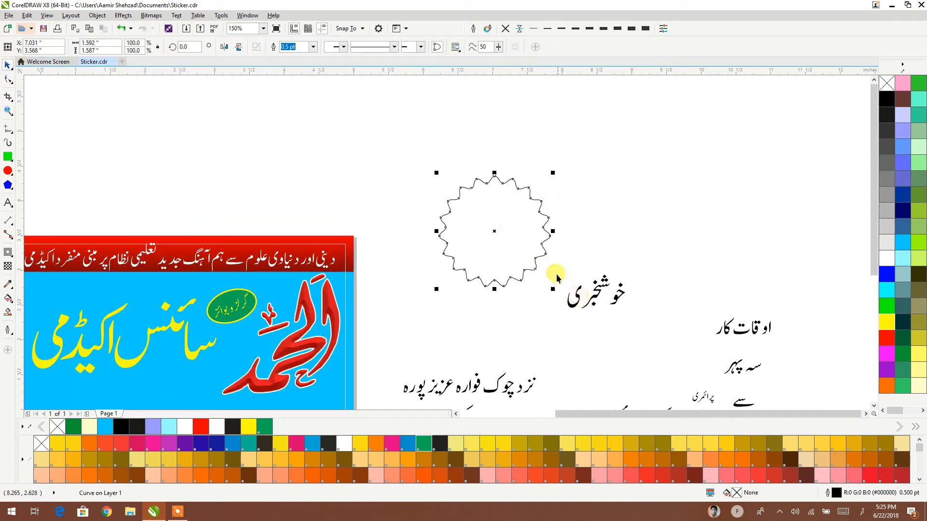
{"action": "left_click_drag", "start_coordinate": [552, 290], "coordinate": [549, 286]}
{"action": "right_click", "coordinate": [549, 286]}
- Shrink both wavy shapes together to about 1.305 by 1.301 inches and place them on the sticker below the academy name
{"action": "left_click_drag", "start_coordinate": [418, 151], "coordinate": [566, 317]}
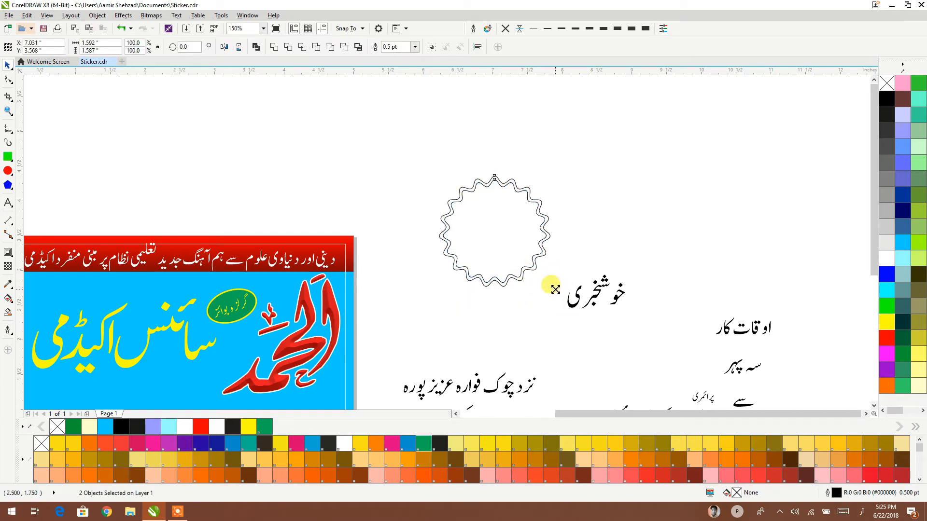
{"action": "scroll", "coordinate": [579, 285], "scroll_direction": "down", "scroll_amount": 2}
{"action": "scroll", "coordinate": [608, 282], "scroll_direction": "up", "scroll_amount": 1}
{"action": "left_click_drag", "start_coordinate": [620, 270], "coordinate": [470, 360]}
{"action": "left_click_drag", "start_coordinate": [469, 359], "coordinate": [470, 360]}
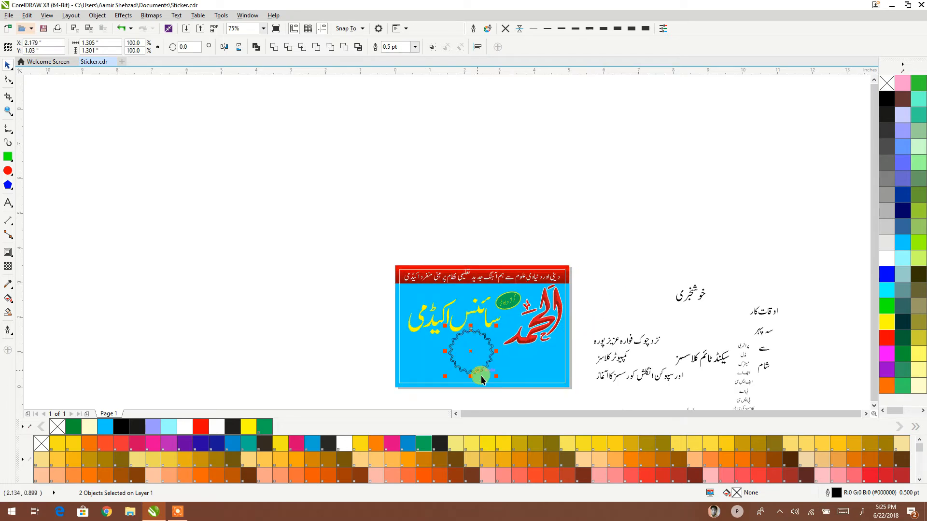
- Move the خوشخبری text onto the wavy badge and fill the outer shape with gold PANTONE 103 C
{"action": "left_click_drag", "start_coordinate": [688, 298], "coordinate": [462, 297]}
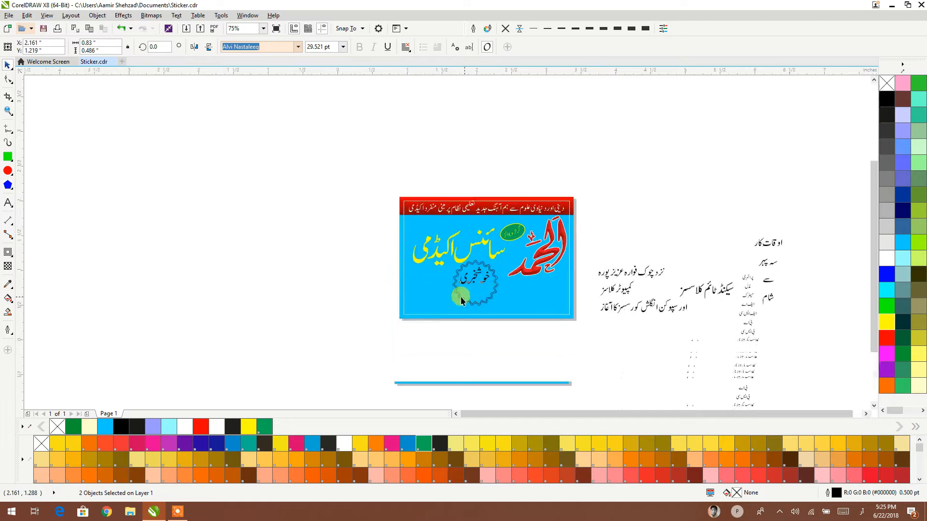
{"action": "scroll", "coordinate": [461, 297], "scroll_direction": "up", "scroll_amount": 2}
{"action": "left_click", "coordinate": [486, 318]}
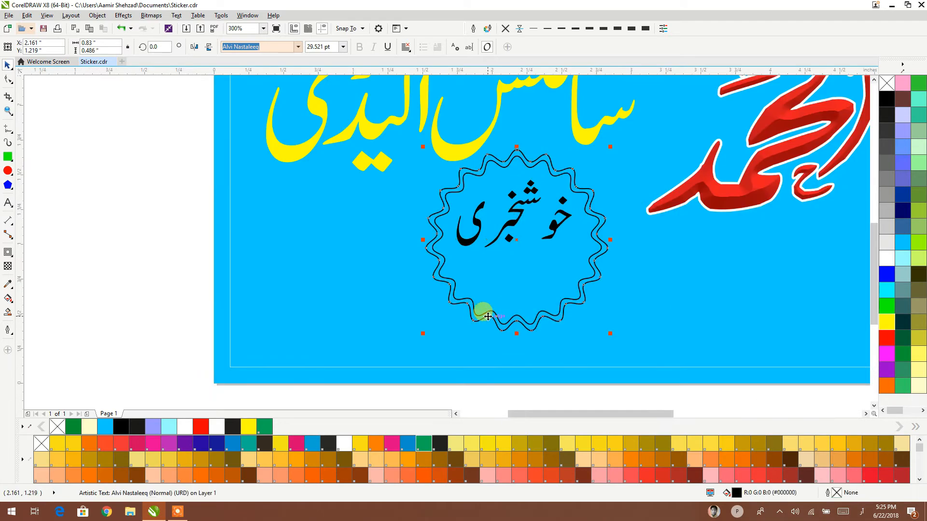
{"action": "left_click", "coordinate": [519, 443]}
- Bring the خوشخبری text in front of the gold badge and center it horizontally and vertically on the badge
{"action": "left_click_drag", "start_coordinate": [655, 402], "coordinate": [453, 150]}
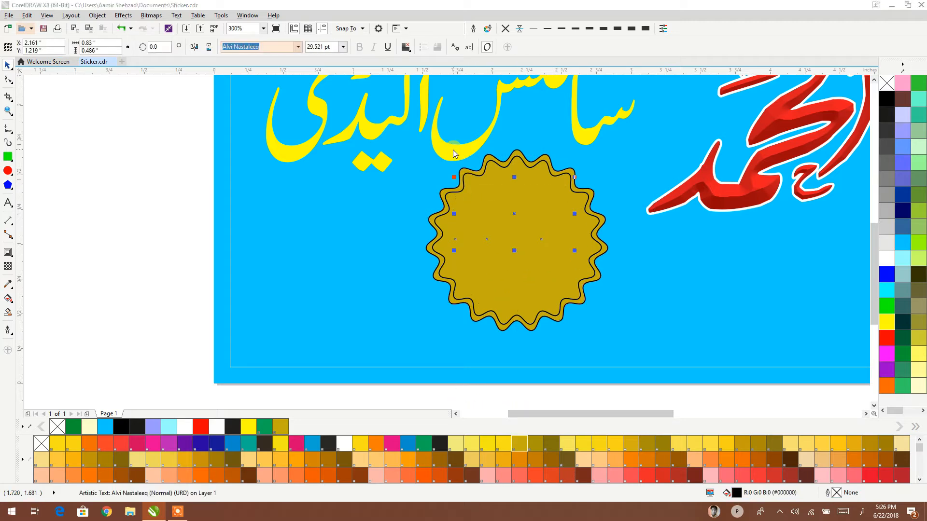
{"action": "key", "text": "Page_Up"}
{"action": "left_click", "coordinate": [548, 167]}
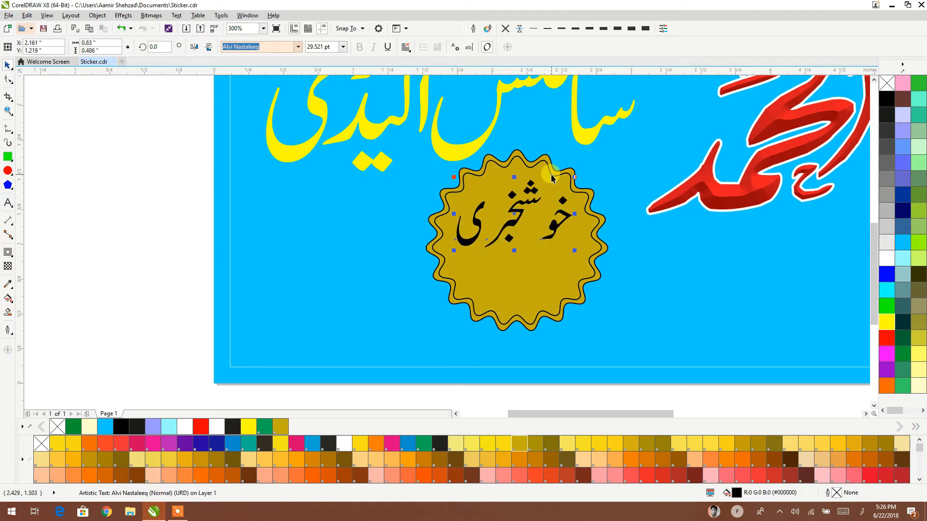
{"action": "left_click", "coordinate": [538, 257], "text": "shift"}
{"action": "key", "text": "c"}
{"action": "key", "text": "e"}
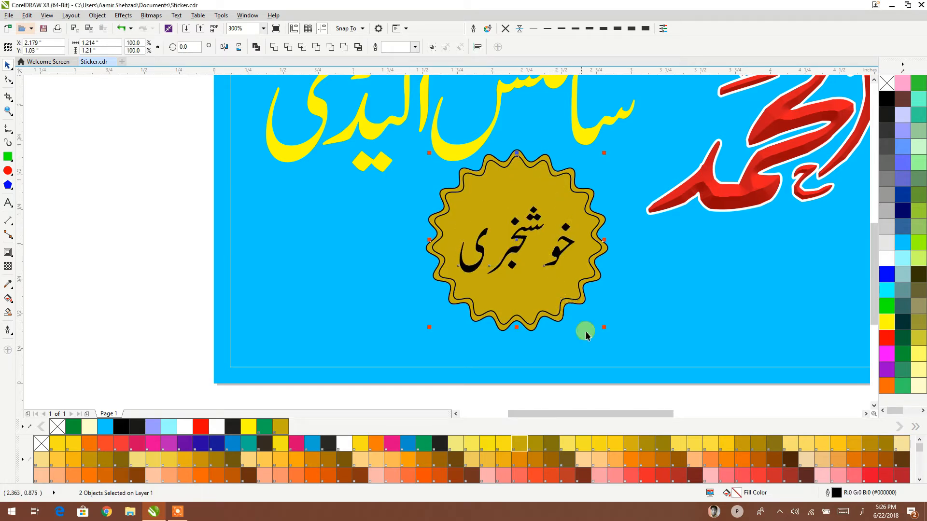
- Flatten the inner wavy shape to about 0.803 inches high and the outer one to about 0.864 inches, keeping both centered
{"action": "left_click", "coordinate": [521, 334]}
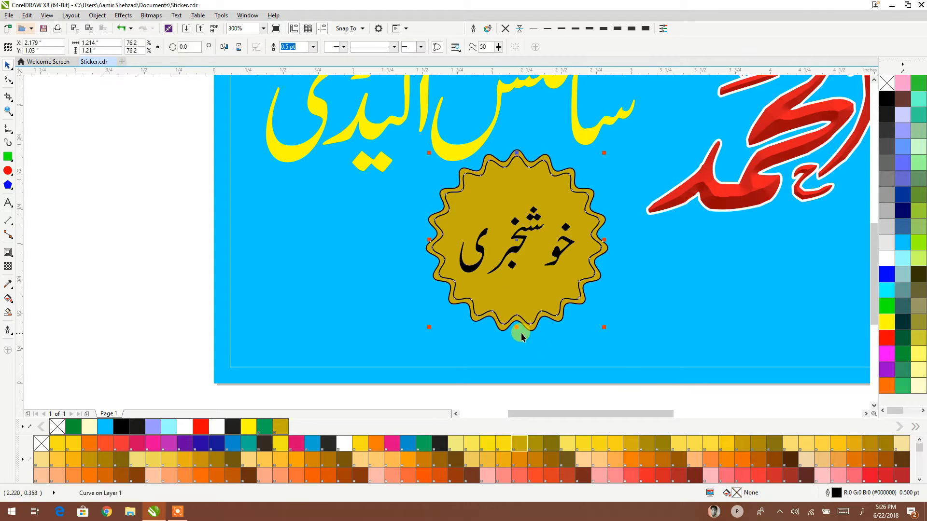
{"action": "left_click_drag", "start_coordinate": [518, 331], "coordinate": [516, 302]}
{"action": "left_click", "coordinate": [519, 332]}
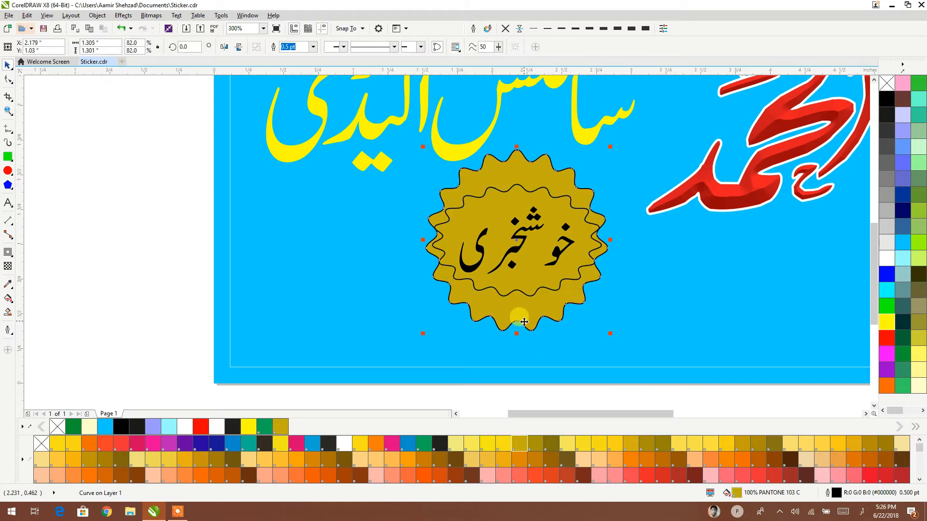
{"action": "left_click_drag", "start_coordinate": [520, 332], "coordinate": [517, 325]}
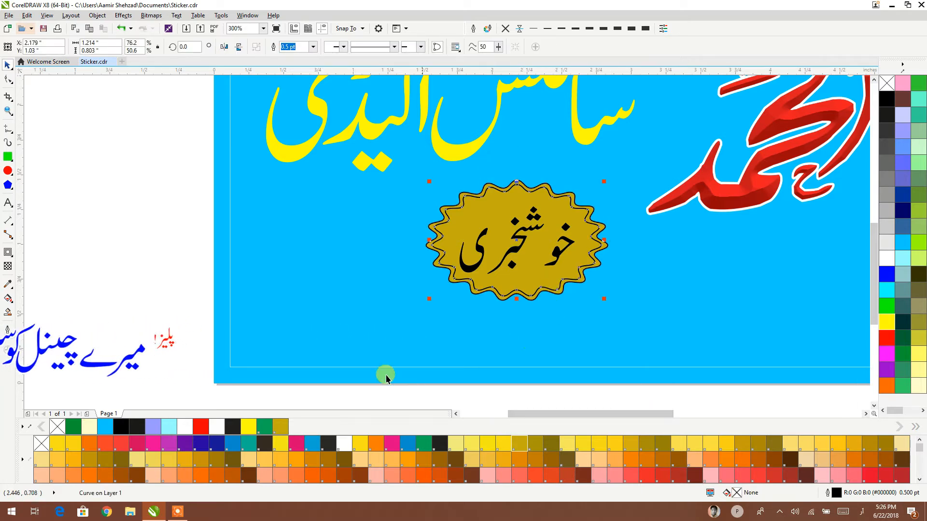
- Apply a linear gradient to both wavy shapes, from orange at the lower edge to white at the upper edge
{"action": "left_click", "coordinate": [482, 235]}
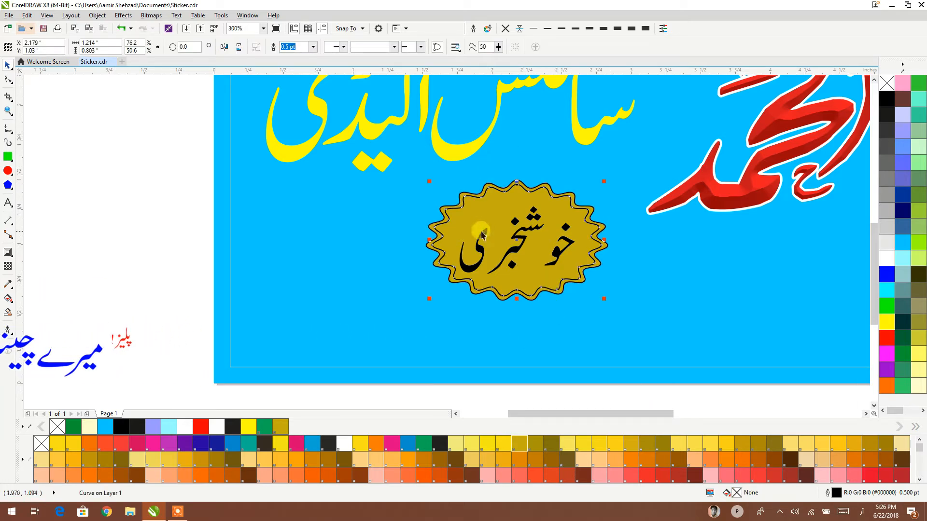
{"action": "left_click", "coordinate": [426, 249], "text": "shift"}
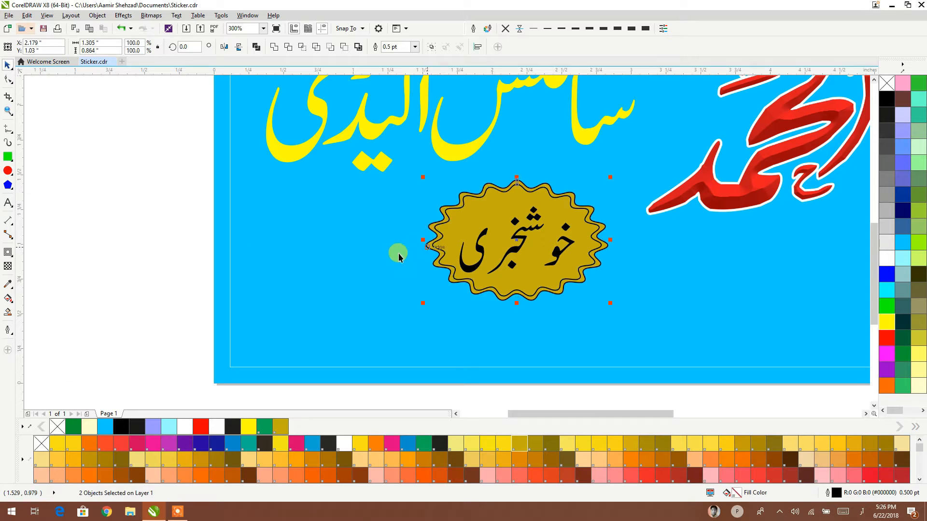
{"action": "left_click", "coordinate": [8, 298]}
{"action": "left_click_drag", "start_coordinate": [544, 308], "coordinate": [511, 183]}
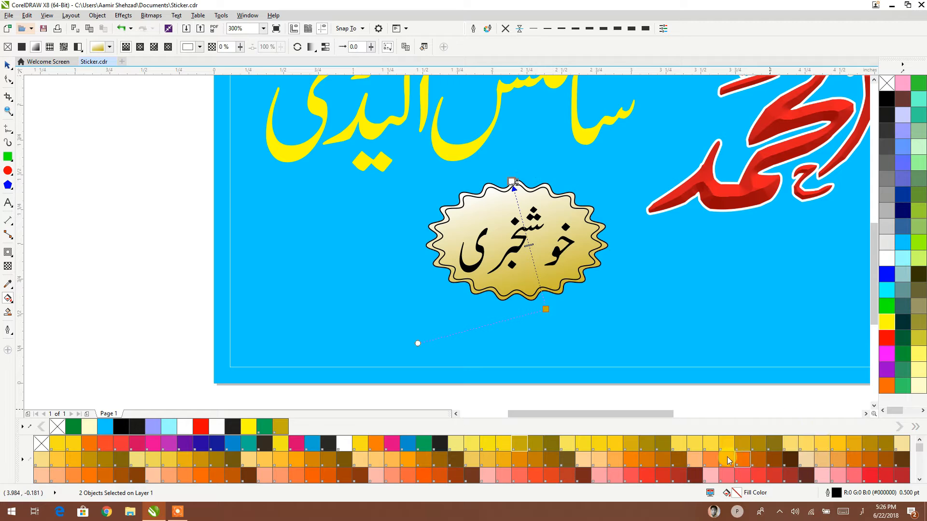
{"action": "left_click_drag", "start_coordinate": [705, 468], "coordinate": [546, 314]}
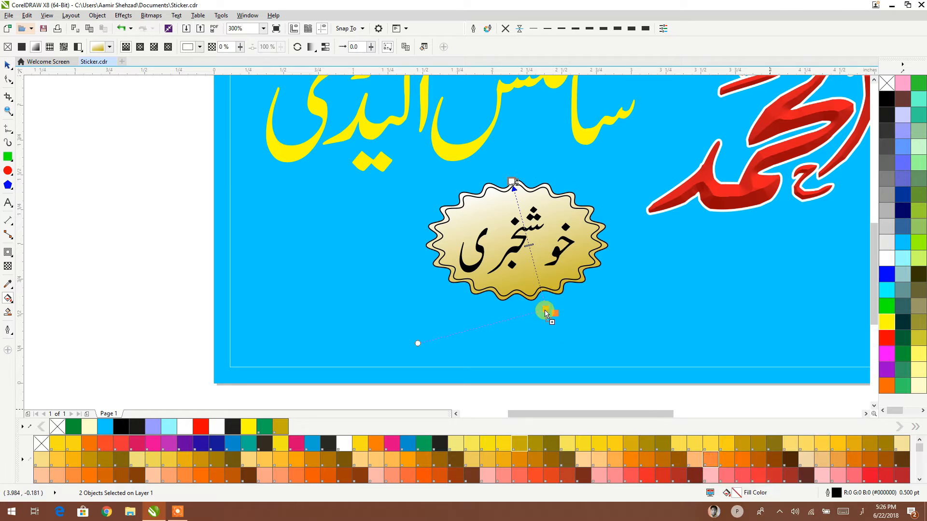
{"action": "left_click", "coordinate": [8, 64]}
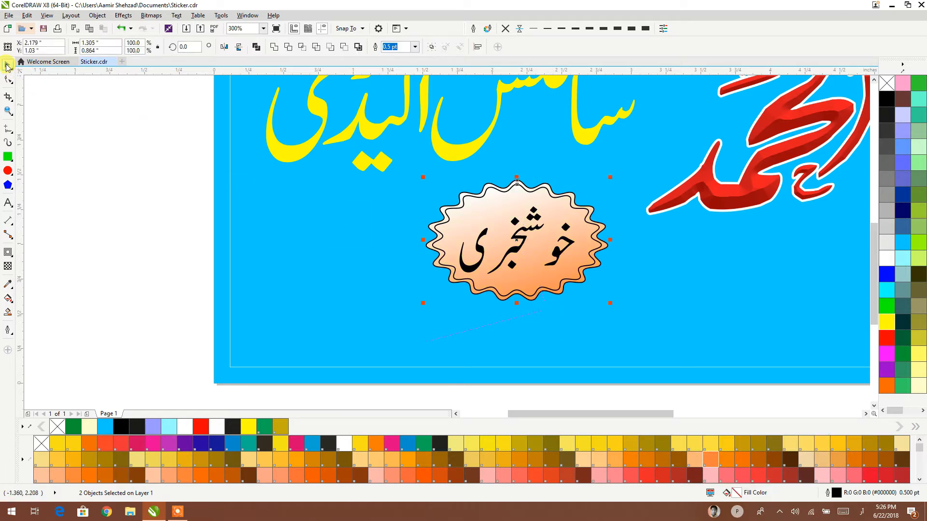
- Remove the outlines from both wavy badge shapes and mirror the inner shape vertically and horizontally
{"action": "left_click", "coordinate": [505, 29]}
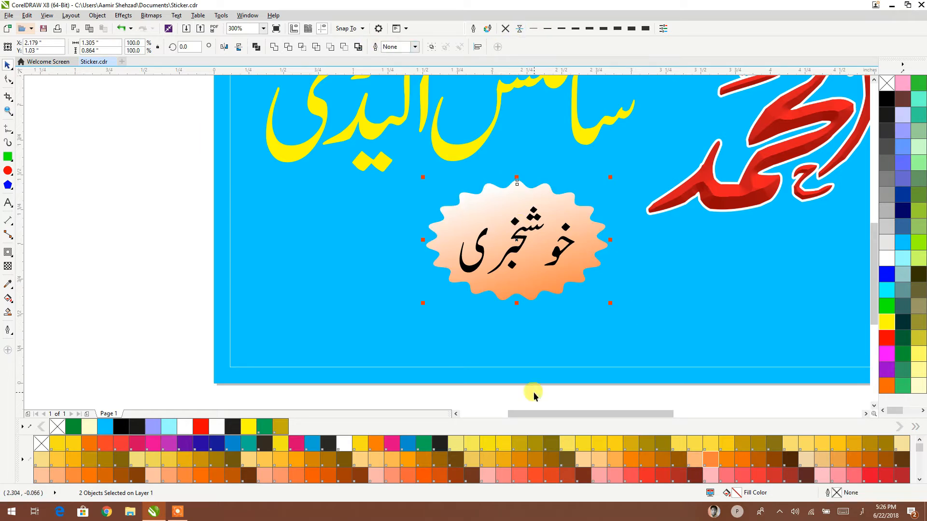
{"action": "left_click", "coordinate": [537, 346]}
{"action": "left_click", "coordinate": [530, 275]}
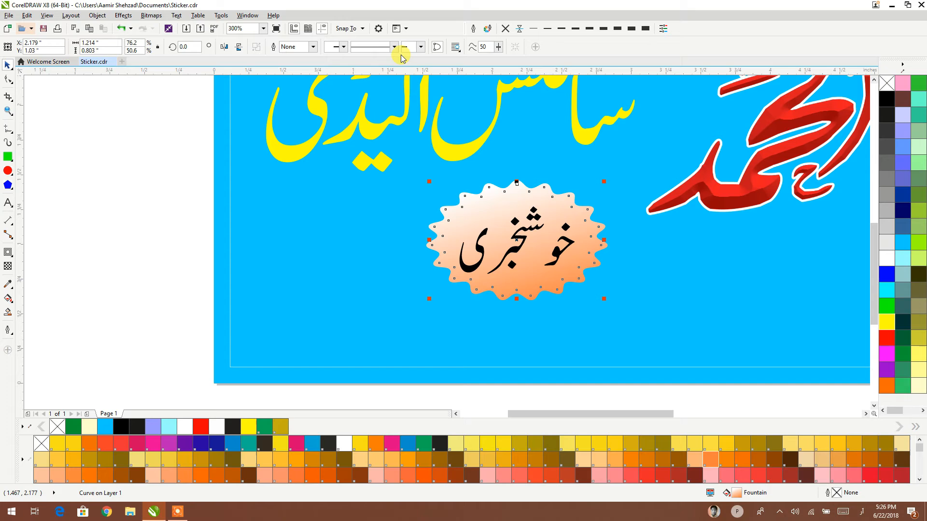
{"action": "left_click", "coordinate": [239, 48]}
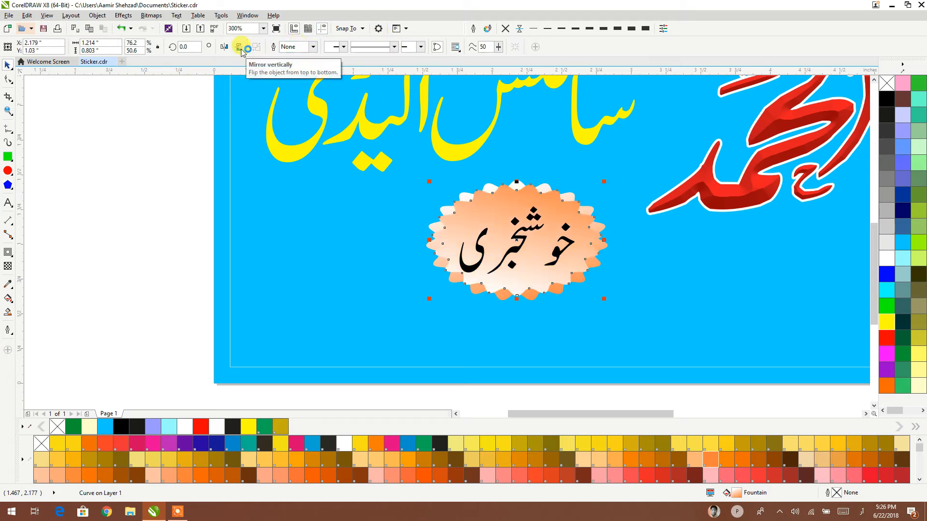
{"action": "left_click", "coordinate": [228, 49]}
- Mirror the outer wavy shape horizontally and vertically to match the inner one's orientation
{"action": "left_click", "coordinate": [477, 184]}
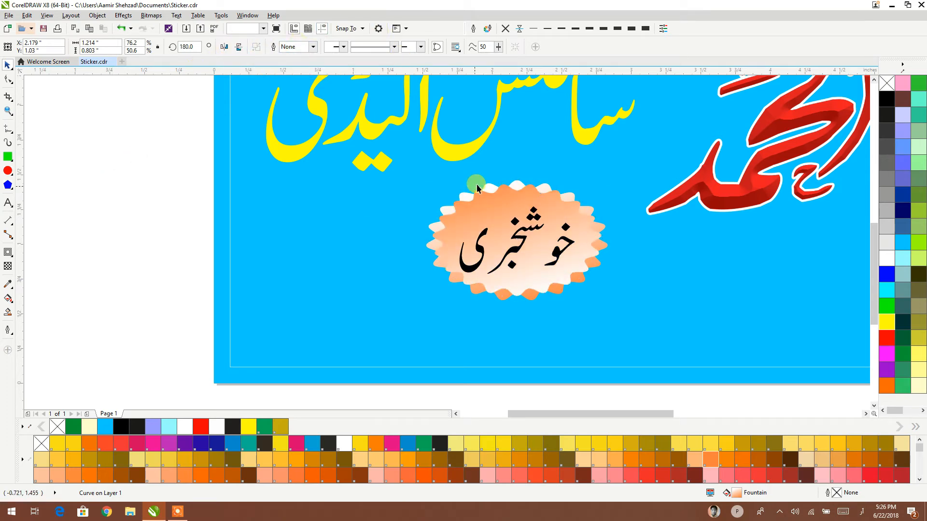
{"action": "left_click", "coordinate": [540, 191]}
{"action": "left_click", "coordinate": [224, 47]}
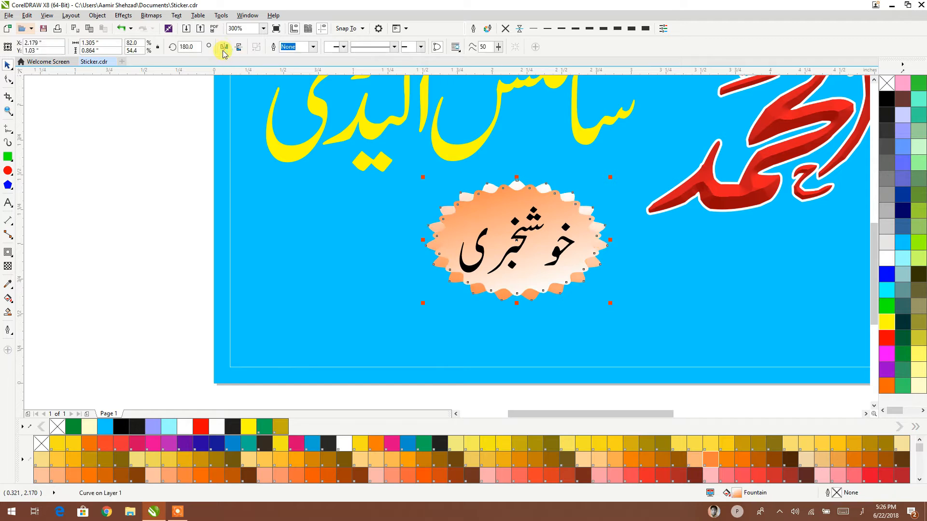
{"action": "left_click", "coordinate": [238, 48]}
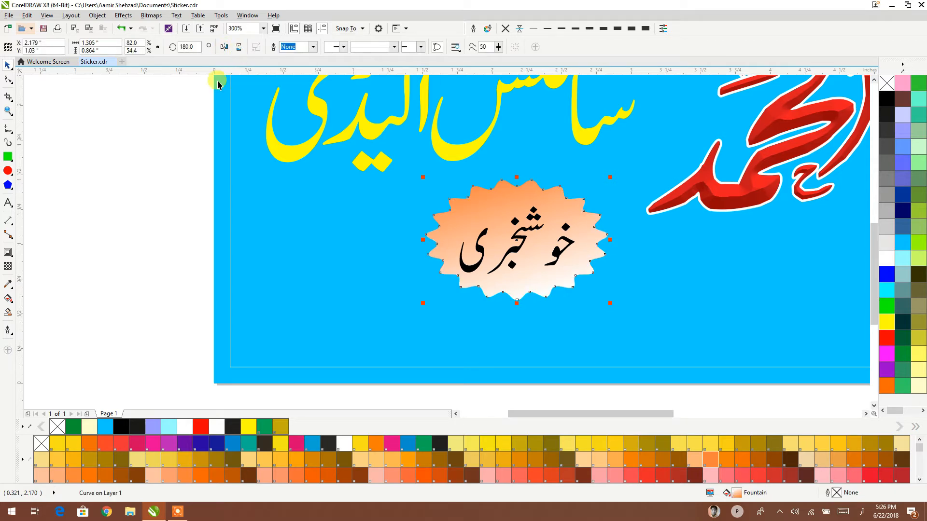
- Redirect the inner wavy shape's linear gradient from orange at its upper right to white at its lower left
{"action": "left_click", "coordinate": [486, 213]}
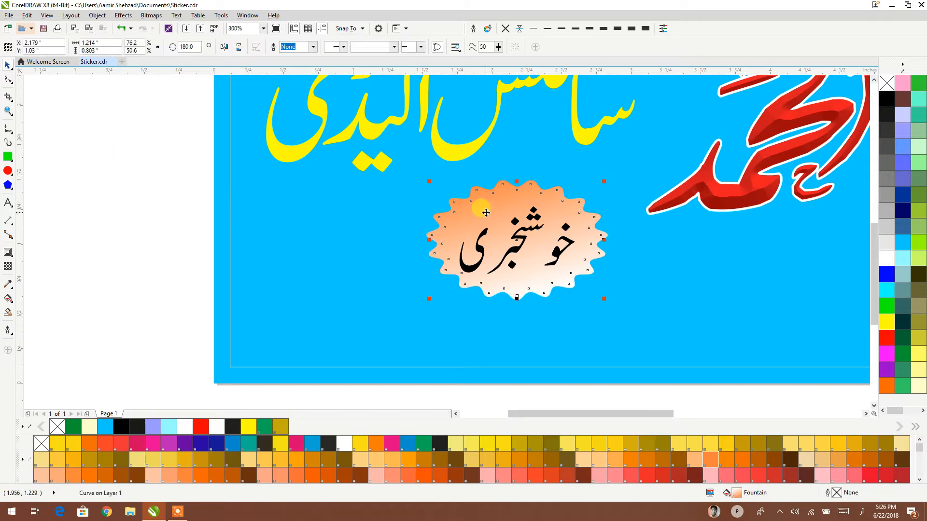
{"action": "left_click", "coordinate": [7, 299]}
{"action": "left_click_drag", "start_coordinate": [613, 180], "coordinate": [358, 289]}
{"action": "left_click", "coordinate": [7, 65]}
{"action": "left_click", "coordinate": [653, 380]}
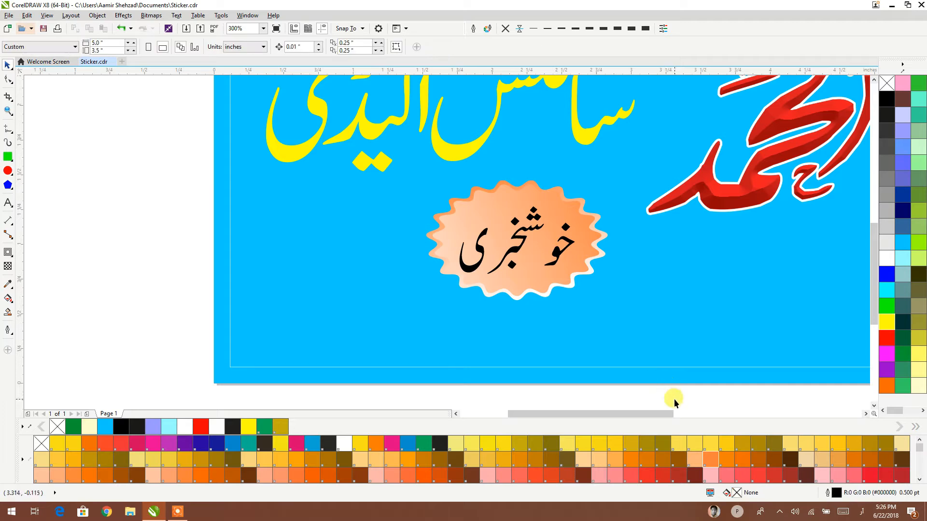
- Group the badge shapes with their text and place the group under the slogan strip's left end, about 0.917 by 0.606 inches
{"action": "left_click_drag", "start_coordinate": [379, 161], "coordinate": [376, 157]}
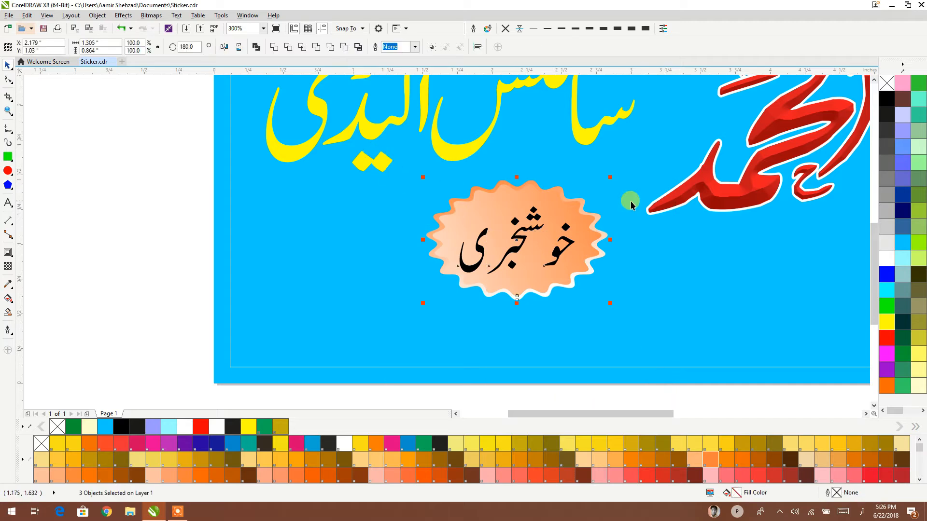
{"action": "key", "text": "ctrl+g"}
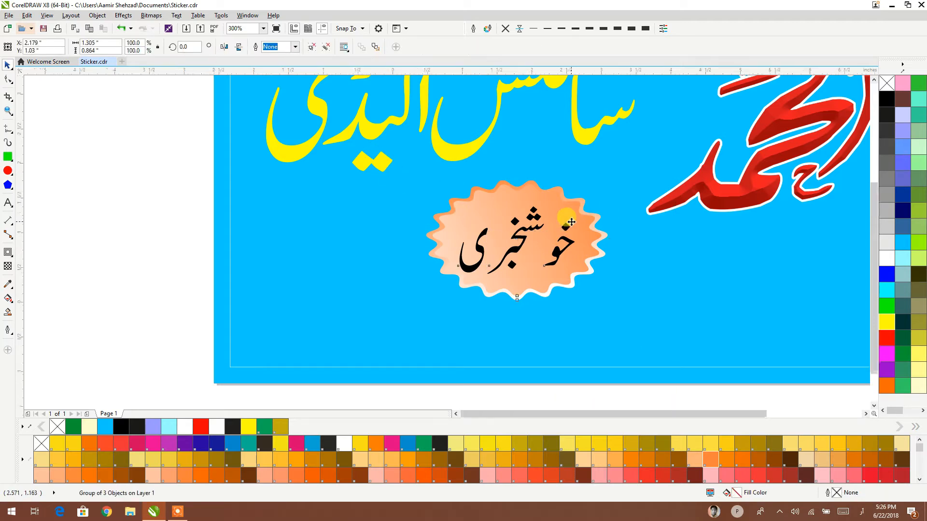
{"action": "scroll", "coordinate": [572, 218], "scroll_direction": "down", "scroll_amount": 2}
{"action": "left_click_drag", "start_coordinate": [585, 281], "coordinate": [508, 209]}
{"action": "scroll", "coordinate": [508, 209], "scroll_direction": "up", "scroll_amount": 2}
{"action": "scroll", "coordinate": [507, 209], "scroll_direction": "up", "scroll_amount": 3}
{"action": "left_click_drag", "start_coordinate": [452, 160], "coordinate": [436, 138]}
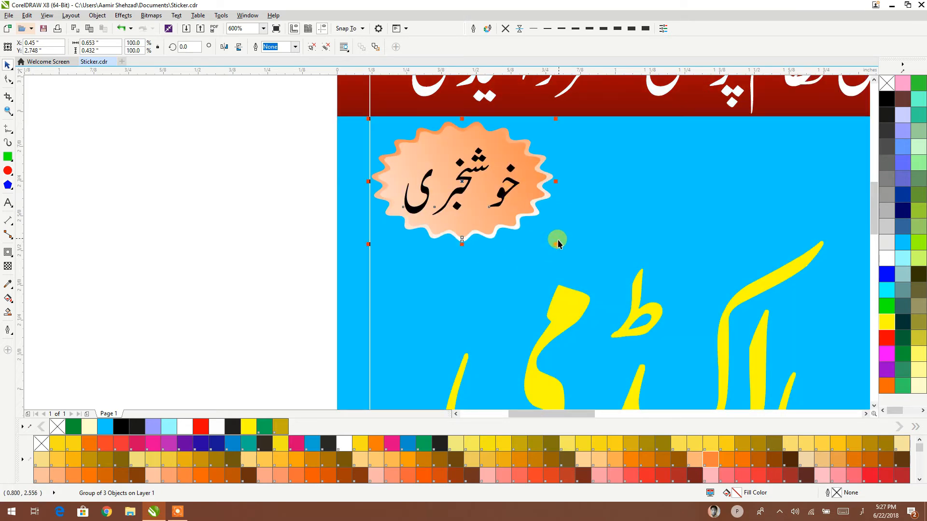
{"action": "left_click_drag", "start_coordinate": [557, 241], "coordinate": [589, 293]}
{"action": "scroll", "coordinate": [440, 178], "scroll_direction": "down", "scroll_amount": 2}
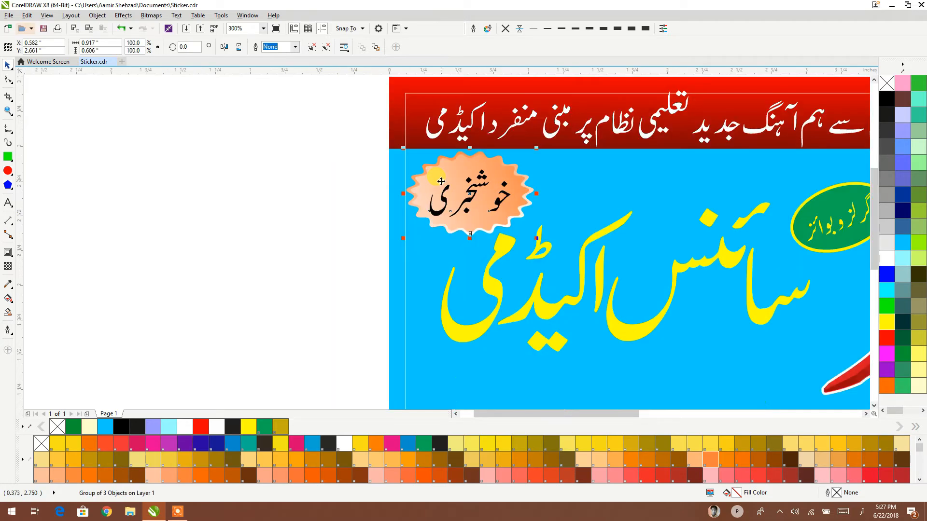
- Add a drop shadow to the خوشخبری badge, cast towards its right side
{"action": "left_click", "coordinate": [12, 259]}
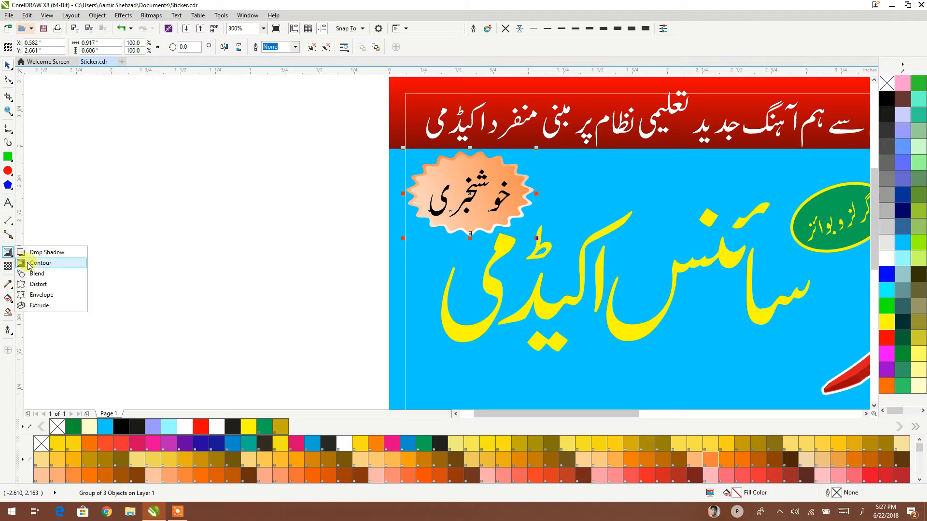
{"action": "left_click", "coordinate": [36, 253]}
{"action": "left_click_drag", "start_coordinate": [504, 184], "coordinate": [500, 189]}
{"action": "left_click", "coordinate": [8, 65]}
{"action": "left_click", "coordinate": [251, 199]}
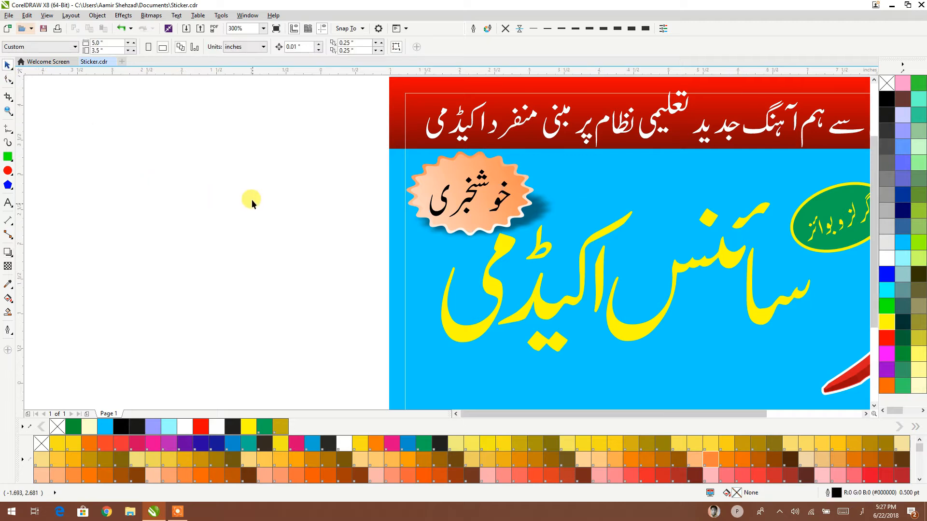
- Move the class list text starting with پرائمری to the empty area just below the sticker
{"action": "scroll", "coordinate": [255, 193], "scroll_direction": "down", "scroll_amount": 4}
{"action": "left_click_drag", "start_coordinate": [644, 252], "coordinate": [408, 310]}
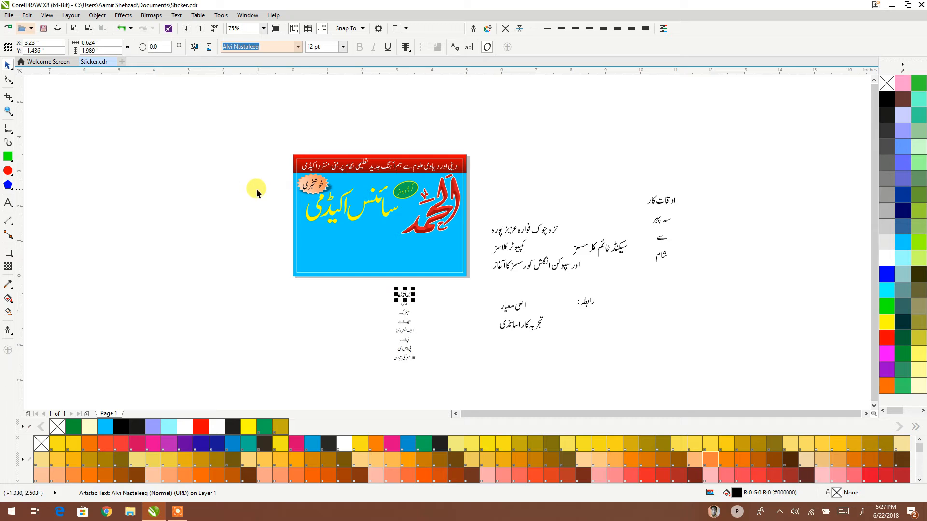
{"action": "left_click", "coordinate": [387, 302]}
{"action": "scroll", "coordinate": [381, 302], "scroll_direction": "up", "scroll_amount": 4}
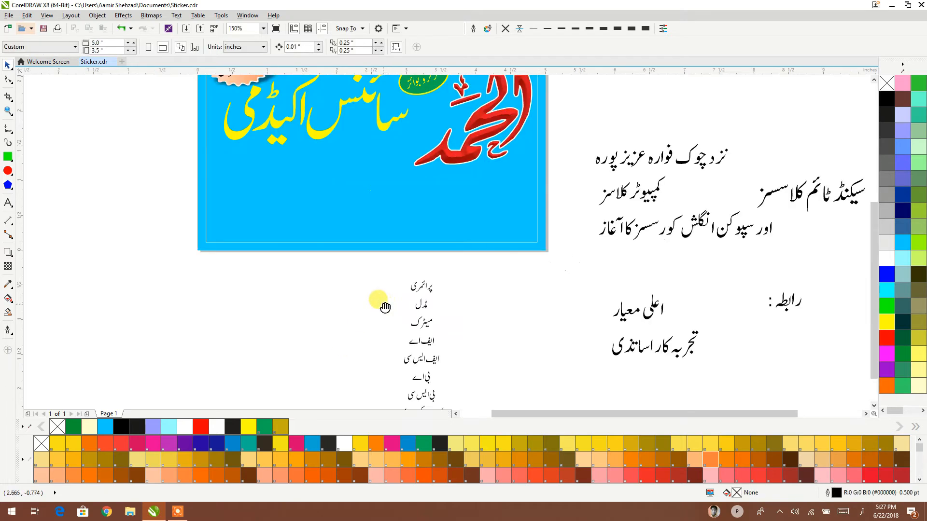
{"action": "left_click", "coordinate": [7, 156]}
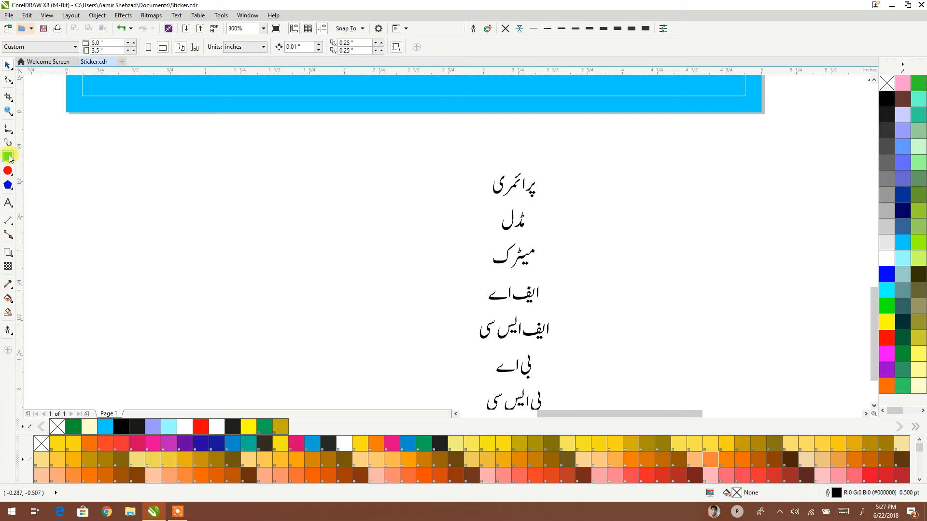
{"action": "left_click_drag", "start_coordinate": [348, 199], "coordinate": [435, 241]}
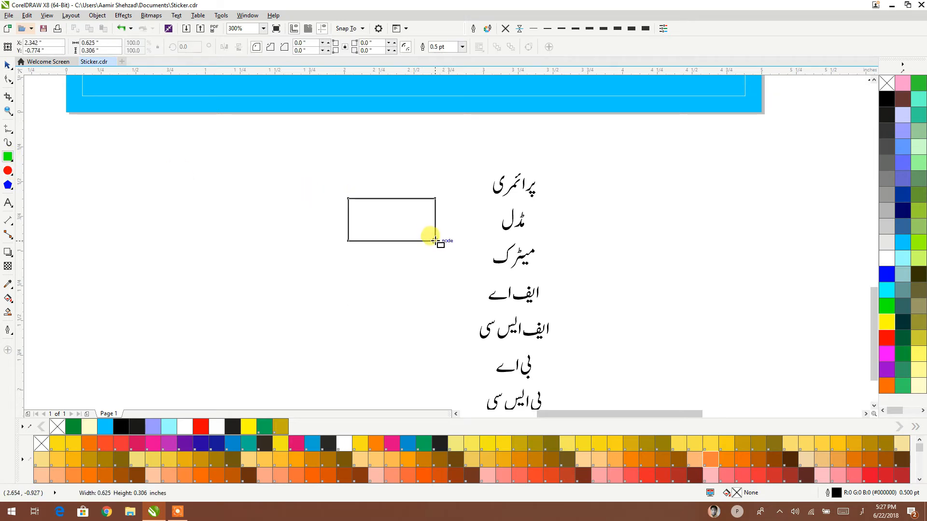
{"action": "left_click", "coordinate": [8, 66]}
{"action": "left_click", "coordinate": [259, 265]}
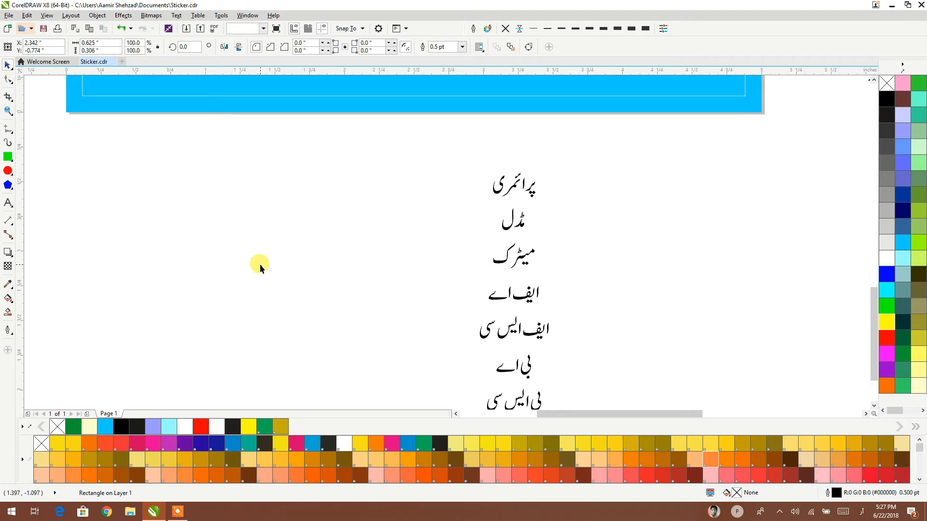
- Draw two concentric ellipses left of the class list, about 0.642 by 0.331 and 0.701 by 0.361 inches
{"action": "left_click", "coordinate": [8, 170]}
{"action": "left_click_drag", "start_coordinate": [369, 191], "coordinate": [447, 231]}
{"action": "left_click", "coordinate": [11, 68]}
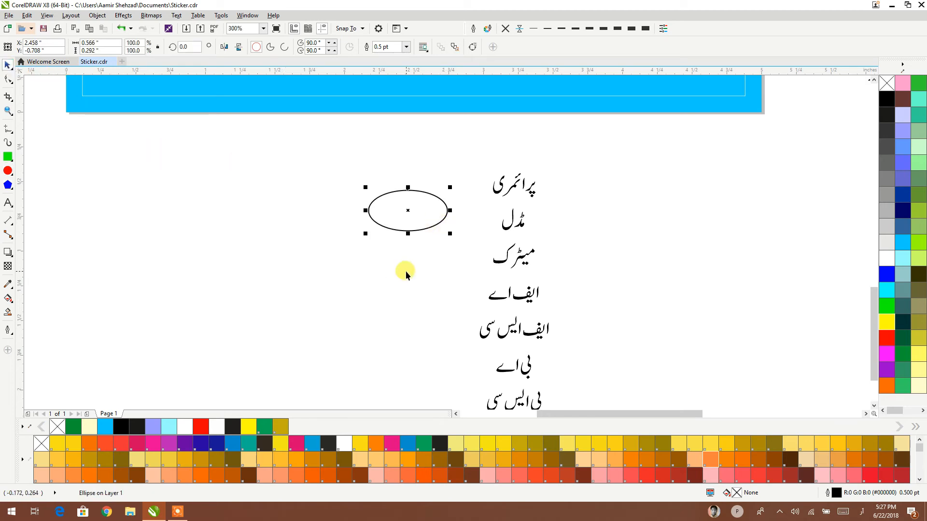
{"action": "scroll", "coordinate": [391, 198], "scroll_direction": "up", "scroll_amount": 1}
{"action": "scroll", "coordinate": [482, 284], "scroll_direction": "up", "scroll_amount": 1}
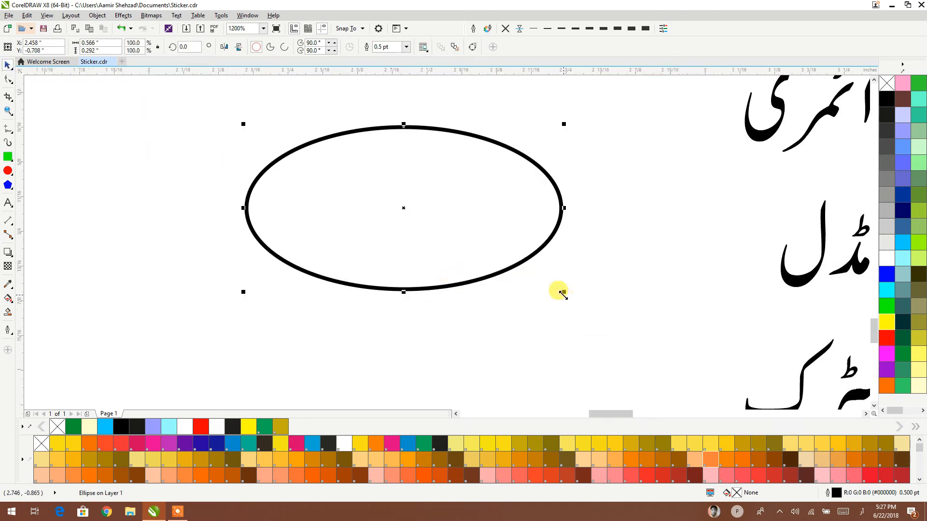
{"action": "left_click_drag", "start_coordinate": [562, 295], "coordinate": [601, 318]}
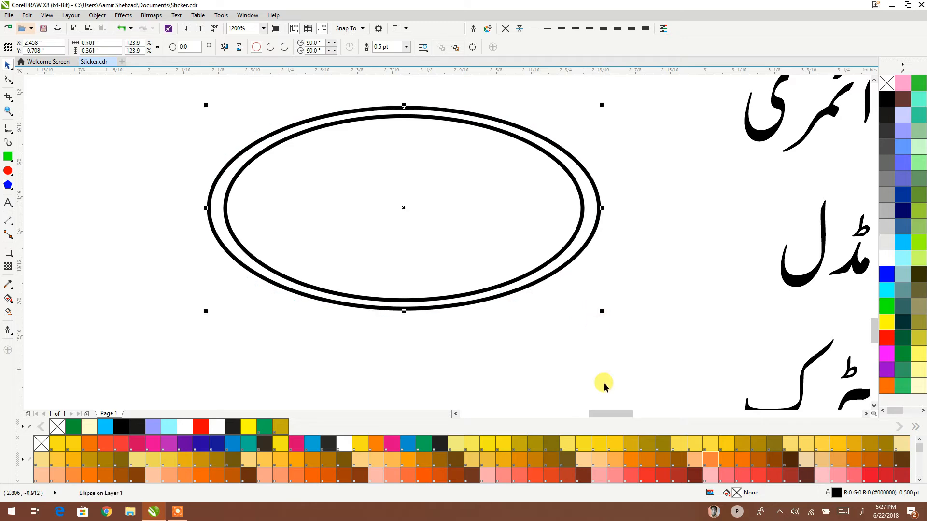
- Fill both ellipses without outlines, using a linear gradient from dark blue #003399 at the lower edge to white at the upper edge
{"action": "left_click_drag", "start_coordinate": [647, 84], "coordinate": [151, 352]}
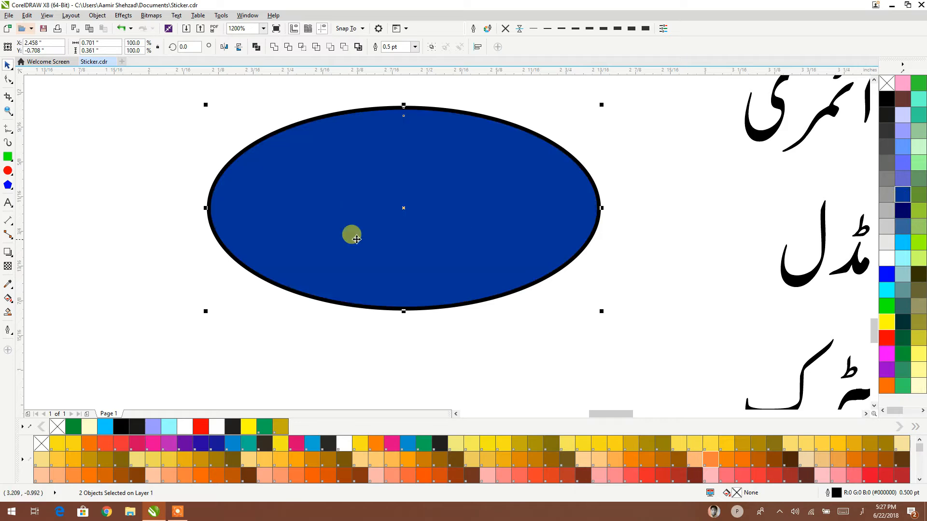
{"action": "left_click", "coordinate": [902, 194]}
{"action": "left_click", "coordinate": [506, 28]}
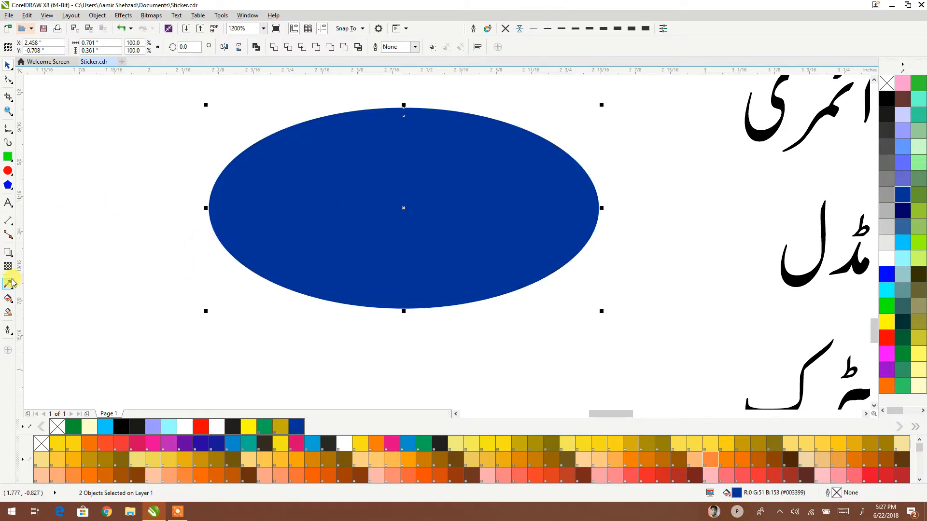
{"action": "left_click", "coordinate": [7, 300]}
{"action": "left_click_drag", "start_coordinate": [386, 312], "coordinate": [386, 105]}
{"action": "left_click", "coordinate": [6, 67]}
{"action": "left_click", "coordinate": [238, 185]}
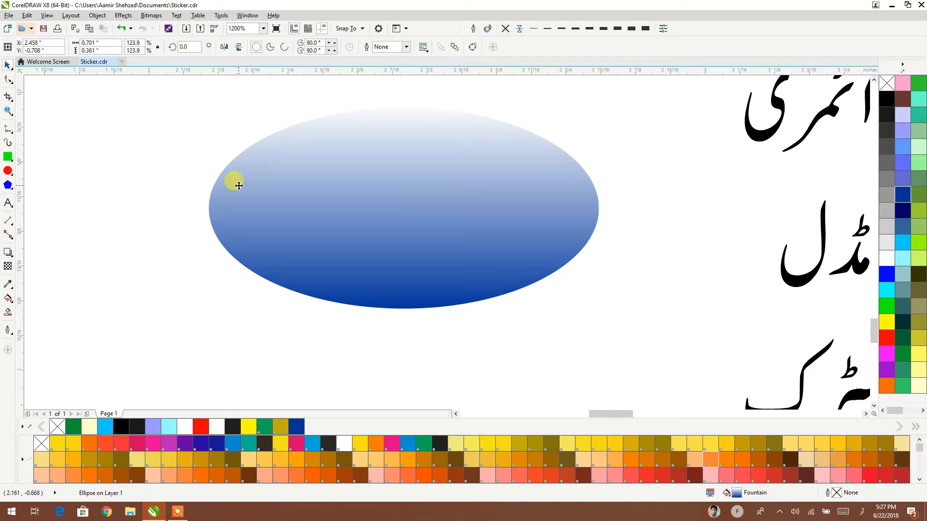
- Mirror the inner ellipse vertically so its gradient runs opposite to the outer one
{"action": "left_click", "coordinate": [207, 196]}
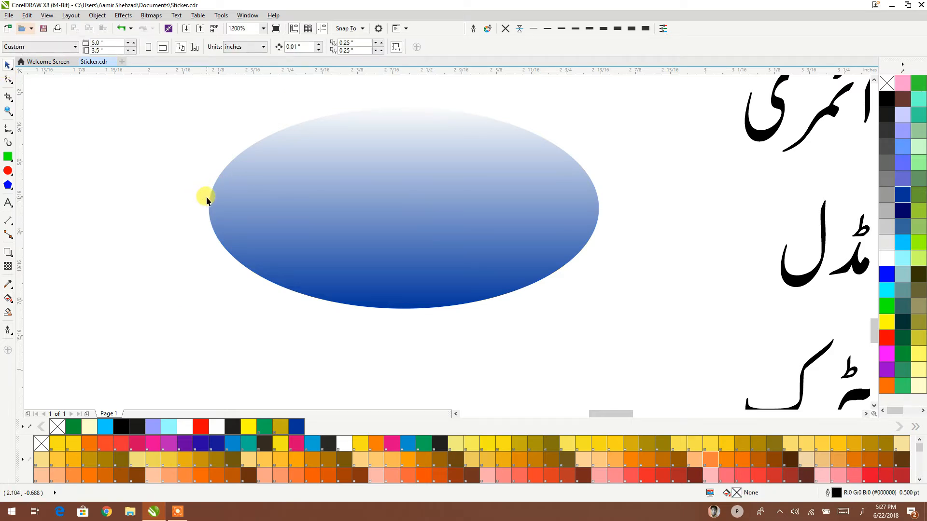
{"action": "left_click", "coordinate": [301, 205]}
{"action": "left_click", "coordinate": [238, 47]}
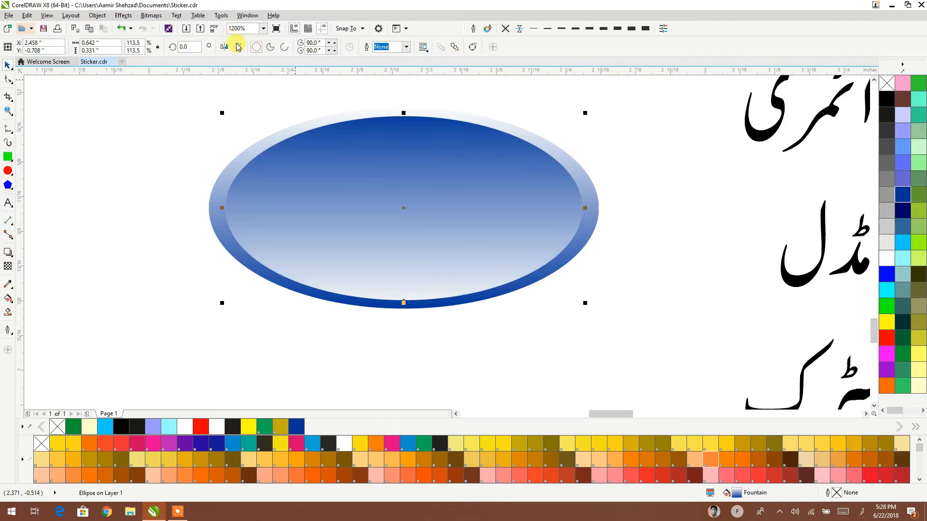
{"action": "left_click_drag", "start_coordinate": [141, 132], "coordinate": [193, 163]}
- Replace the white end of both ellipses' gradients with a bright medium blue
{"action": "left_click_drag", "start_coordinate": [158, 119], "coordinate": [690, 380]}
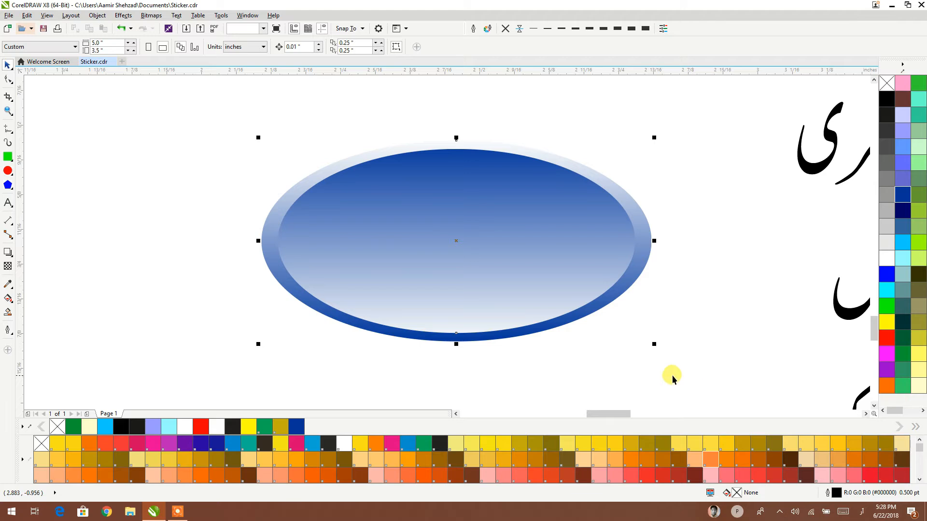
{"action": "left_click", "coordinate": [7, 301]}
{"action": "left_click", "coordinate": [438, 344]}
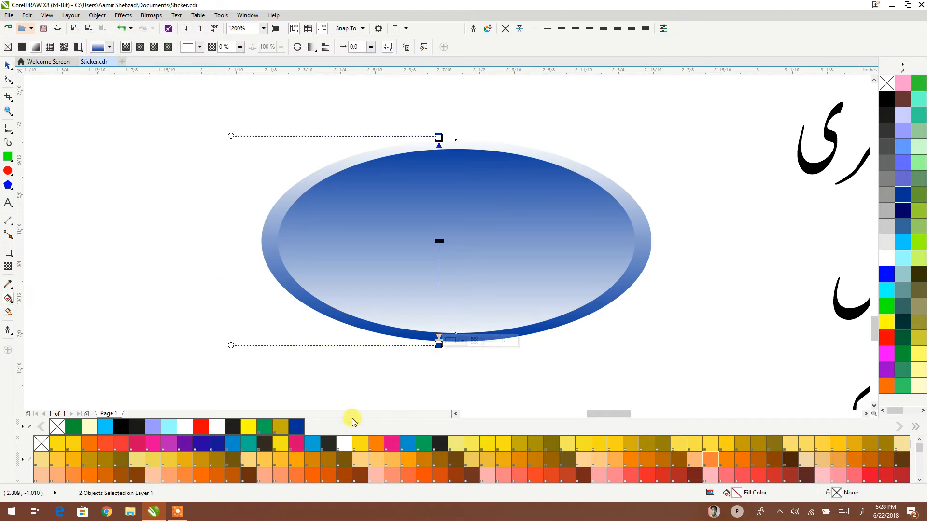
{"action": "left_click", "coordinate": [312, 443]}
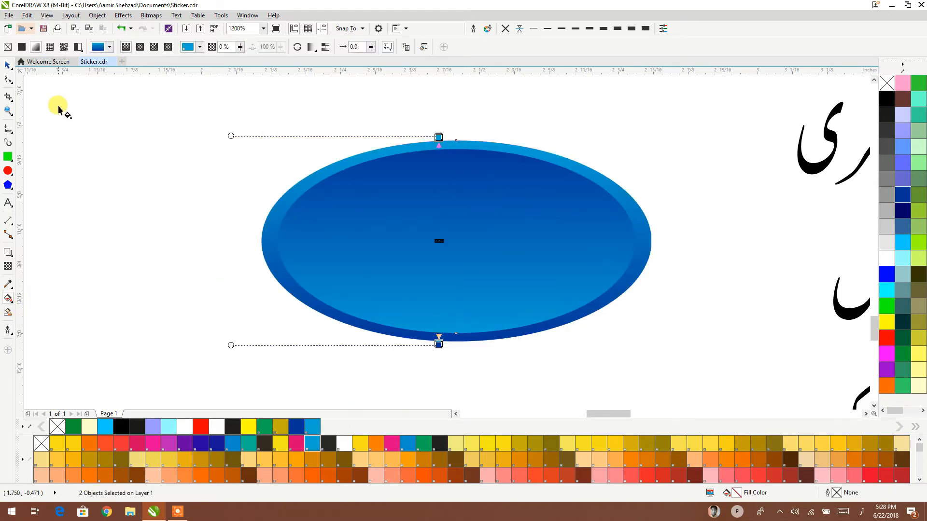
{"action": "left_click", "coordinate": [8, 64]}
{"action": "scroll", "coordinate": [386, 129], "scroll_direction": "down", "scroll_amount": 2}
{"action": "left_click", "coordinate": [386, 129]}
{"action": "scroll", "coordinate": [373, 141], "scroll_direction": "down", "scroll_amount": 1}
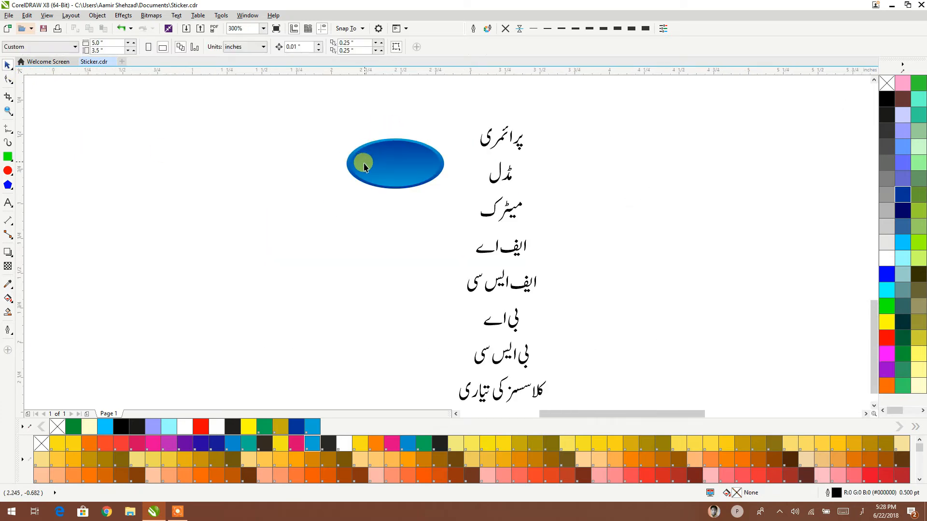
- Group the two blue ellipses into one button and place a duplicate of it directly to the left
{"action": "left_click_drag", "start_coordinate": [365, 166], "coordinate": [522, 201]}
{"action": "left_click_drag", "start_coordinate": [587, 156], "coordinate": [429, 250]}
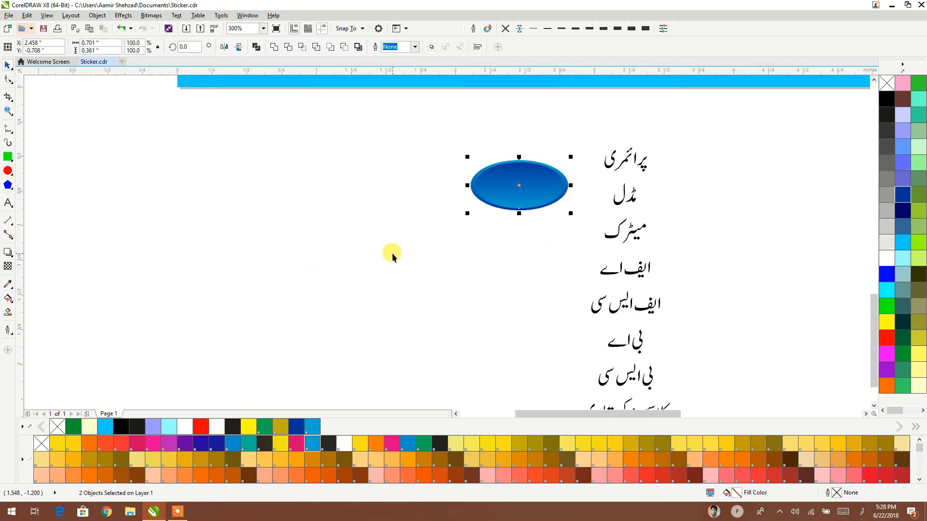
{"action": "key", "text": "ctrl+g"}
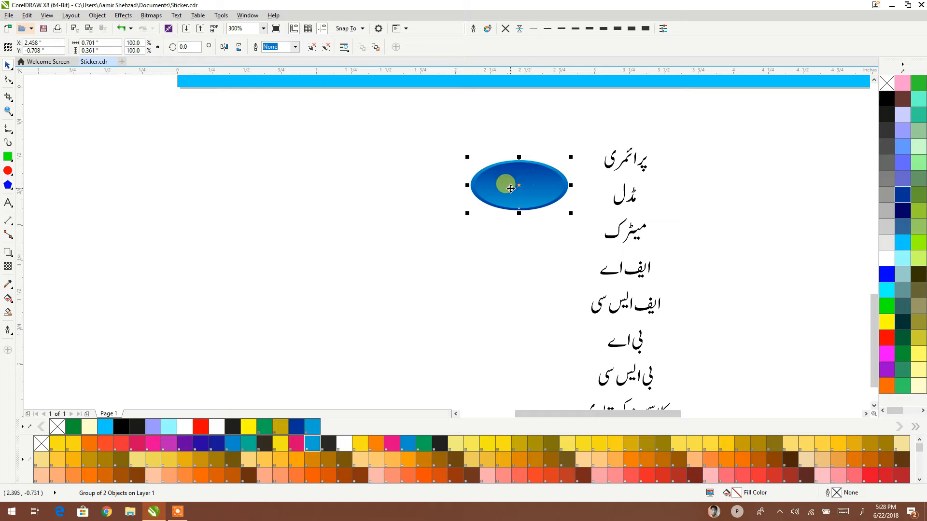
{"action": "left_click_drag", "start_coordinate": [520, 182], "coordinate": [422, 190]}
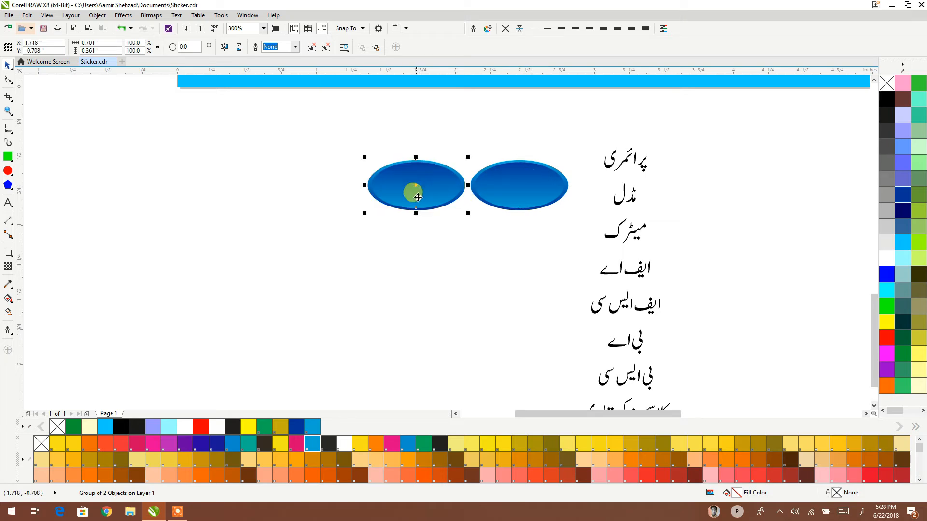
- Duplicate the pair of blue oval buttons directly below itself, then repeat the duplication to make five rows of two
{"action": "left_click", "coordinate": [309, 137]}
{"action": "left_click_drag", "start_coordinate": [318, 131], "coordinate": [579, 239]}
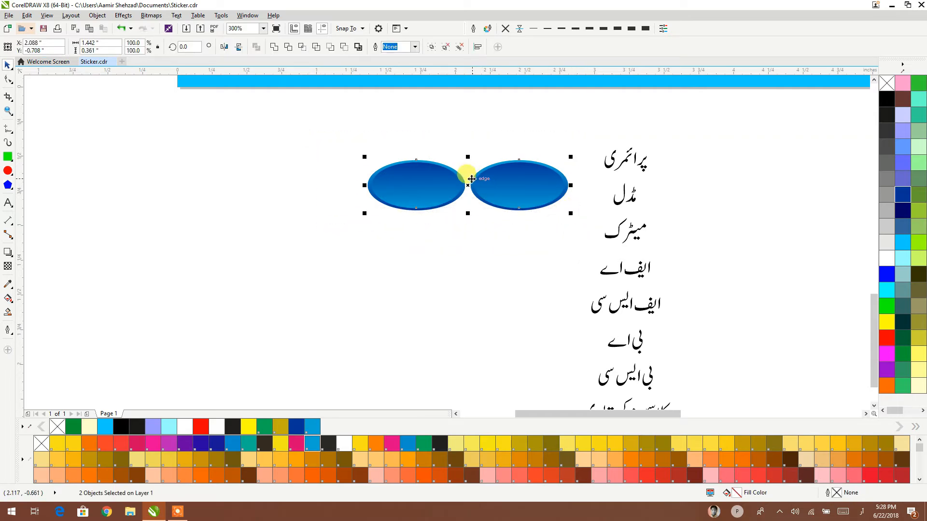
{"action": "left_click", "coordinate": [470, 180]}
{"action": "left_click_drag", "start_coordinate": [335, 128], "coordinate": [567, 231]}
{"action": "left_click_drag", "start_coordinate": [466, 187], "coordinate": [472, 244]}
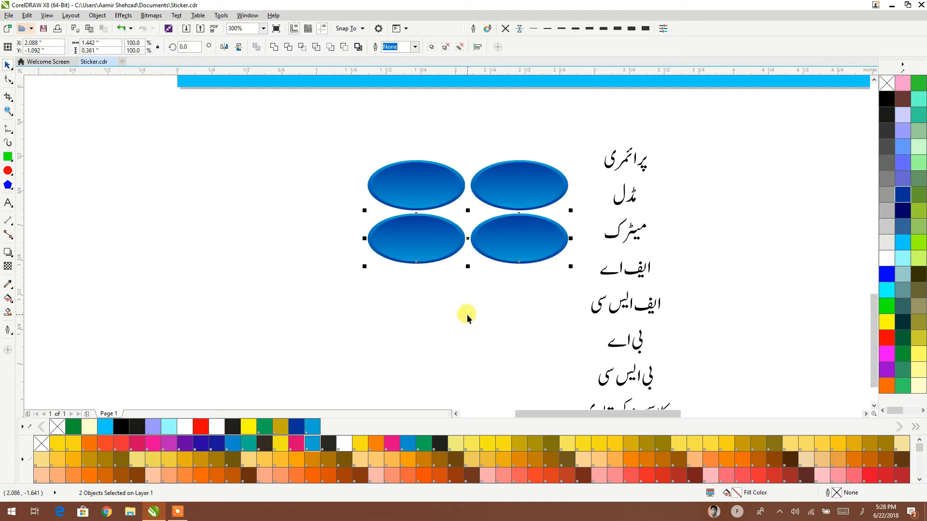
{"action": "key", "text": "ctrl+r"}
{"action": "key", "text": "ctrl+r"}
{"action": "key", "text": "ctrl+r"}
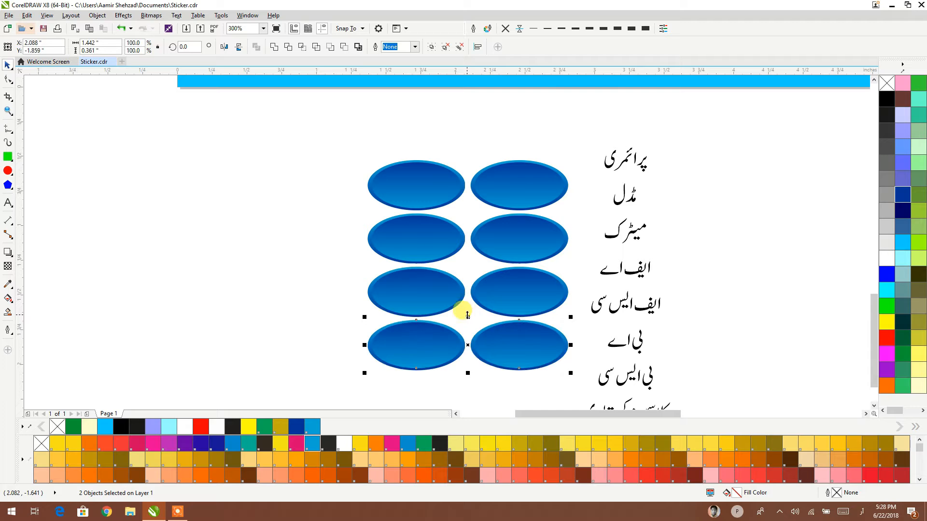
{"action": "scroll", "coordinate": [342, 195], "scroll_direction": "down", "scroll_amount": 3}
{"action": "scroll", "coordinate": [647, 269], "scroll_direction": "up", "scroll_amount": 2}
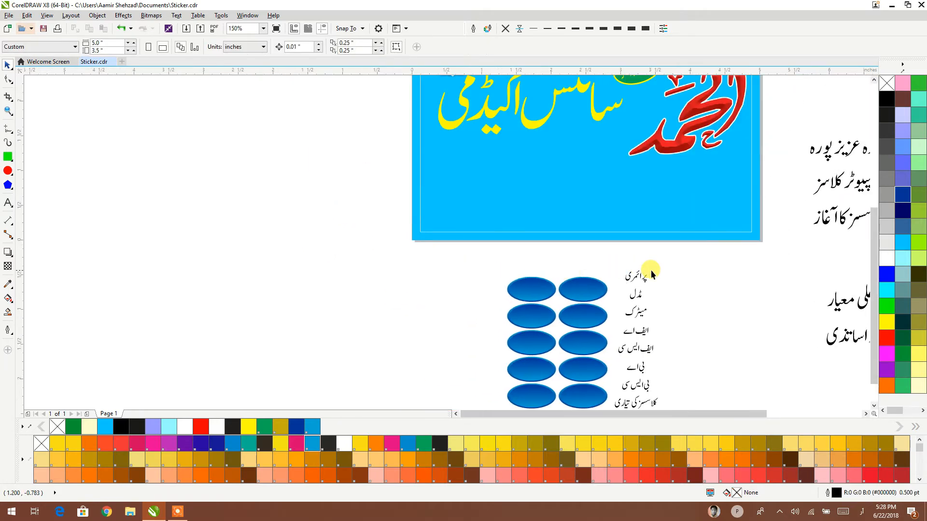
- Place the پرائمری text from the class list in the center of the first row's right oval
{"action": "left_click", "coordinate": [639, 277]}
{"action": "left_click_drag", "start_coordinate": [669, 300], "coordinate": [610, 212]}
{"action": "left_click_drag", "start_coordinate": [617, 178], "coordinate": [530, 371]}
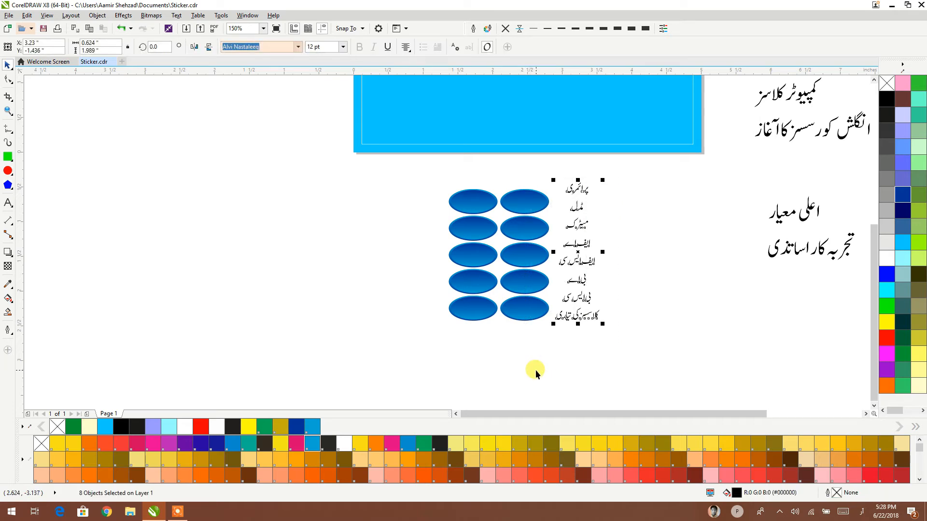
{"action": "left_click", "coordinate": [632, 239]}
{"action": "left_click_drag", "start_coordinate": [574, 188], "coordinate": [526, 203]}
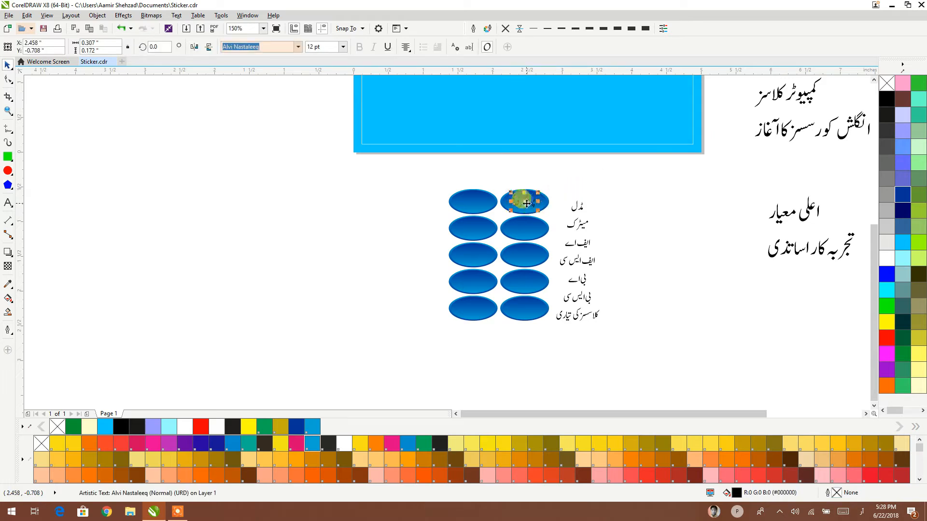
{"action": "left_click", "coordinate": [630, 228]}
{"action": "scroll", "coordinate": [460, 205], "scroll_direction": "up", "scroll_amount": 3}
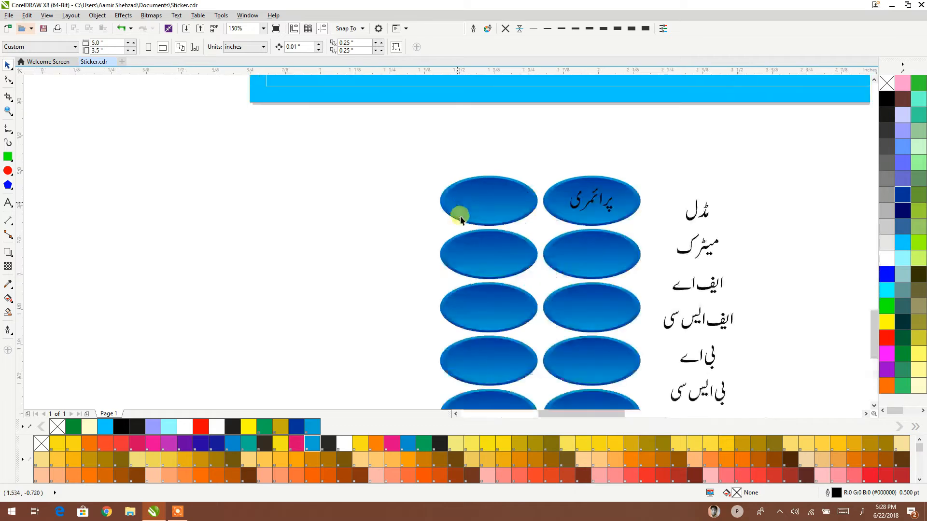
- Place the مڈل text in the center of the first row's left oval
{"action": "left_click_drag", "start_coordinate": [733, 217], "coordinate": [355, 252]}
{"action": "scroll", "coordinate": [642, 246], "scroll_direction": "down", "scroll_amount": 2}
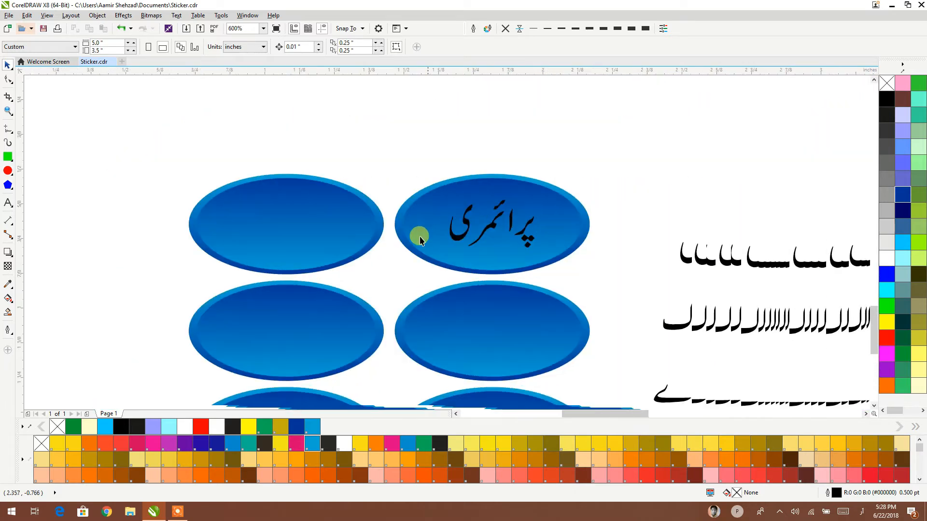
{"action": "left_click_drag", "start_coordinate": [716, 256], "coordinate": [706, 199]}
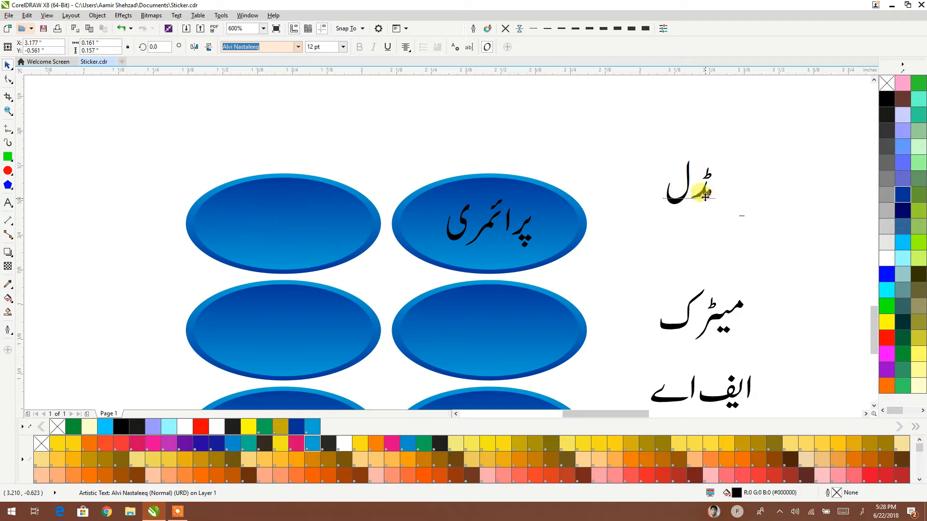
{"action": "scroll", "coordinate": [650, 222], "scroll_direction": "down", "scroll_amount": 1}
{"action": "left_click_drag", "start_coordinate": [644, 224], "coordinate": [538, 206]}
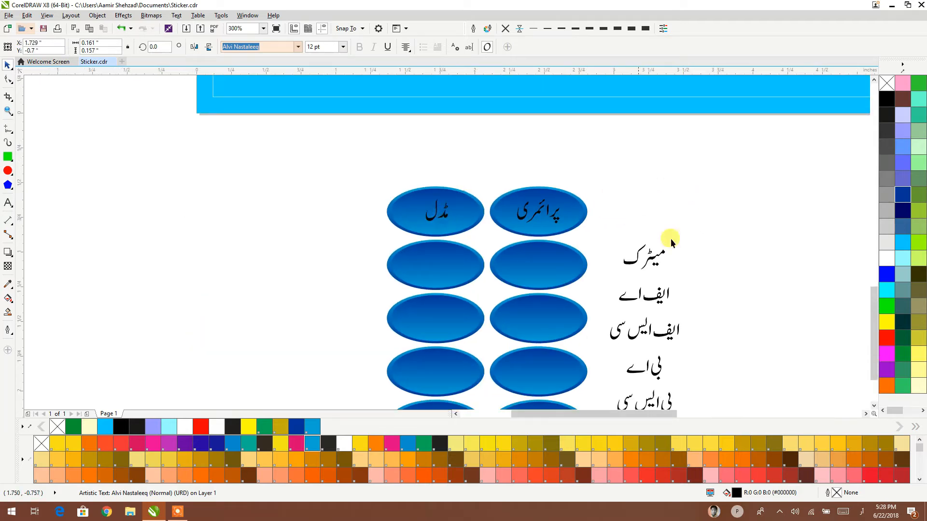
- Place میٹرک on the right oval and ایف اے on the left oval of the second row
{"action": "left_click_drag", "start_coordinate": [660, 252], "coordinate": [552, 267]}
{"action": "left_click_drag", "start_coordinate": [651, 263], "coordinate": [547, 267]}
{"action": "left_click_drag", "start_coordinate": [649, 298], "coordinate": [443, 268]}
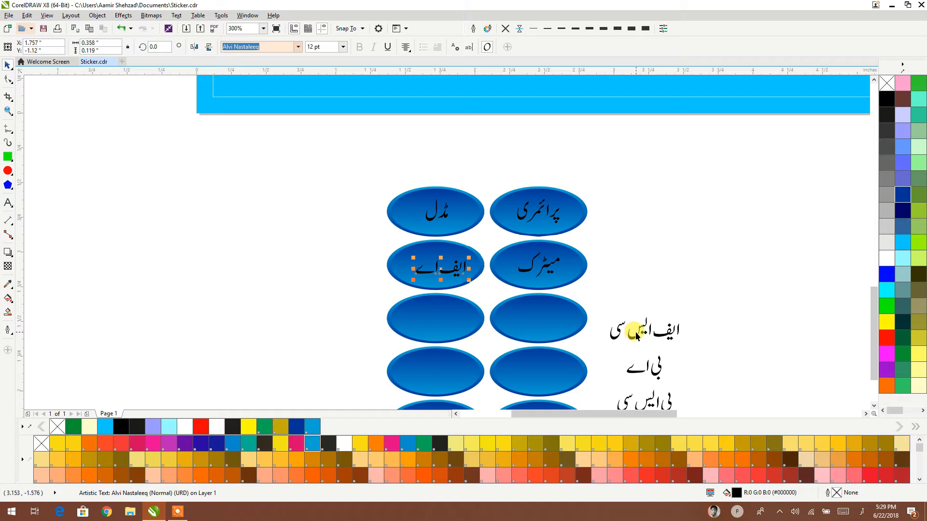
- Center ایف ایس سی on the right oval and بی اے on the left oval of the third row
{"action": "left_click_drag", "start_coordinate": [638, 336], "coordinate": [544, 318]}
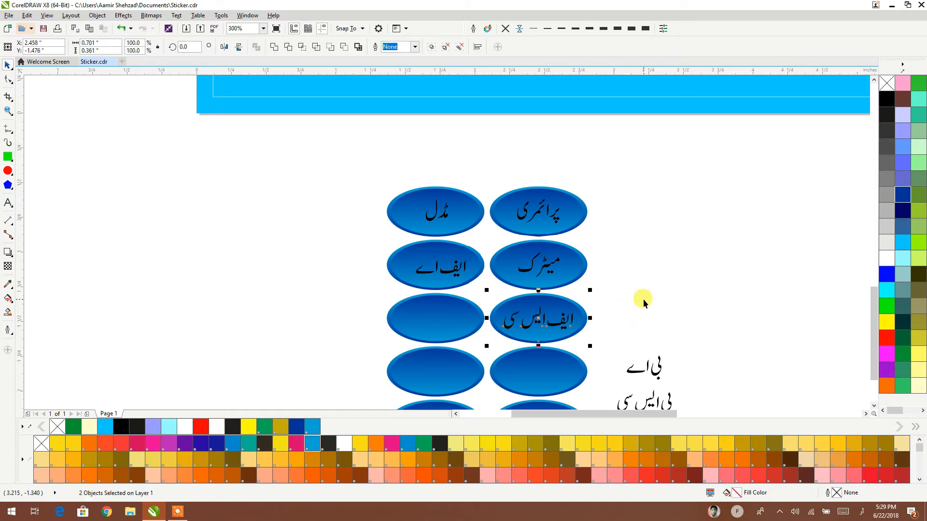
{"action": "left_click", "coordinate": [644, 314]}
{"action": "left_click", "coordinate": [638, 370]}
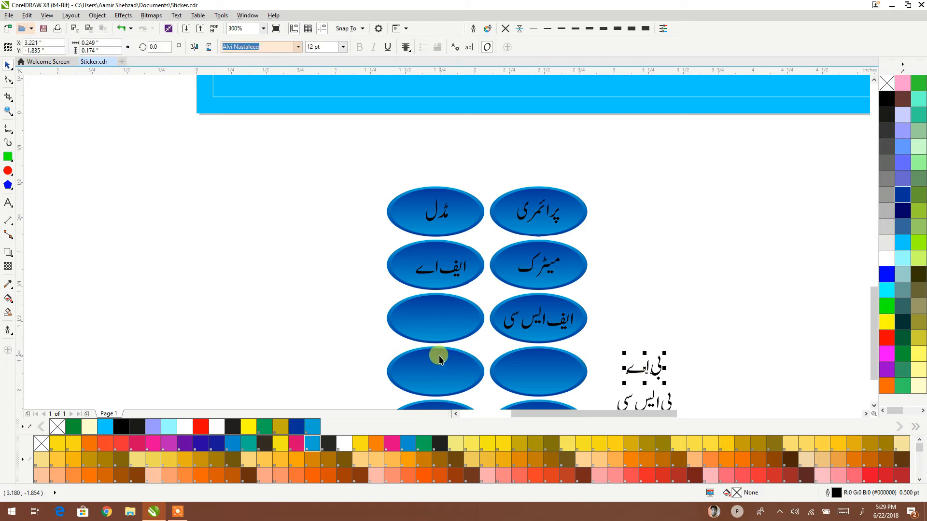
{"action": "left_click", "coordinate": [439, 320], "text": "shift"}
{"action": "left_click_drag", "start_coordinate": [439, 318], "coordinate": [439, 318]}
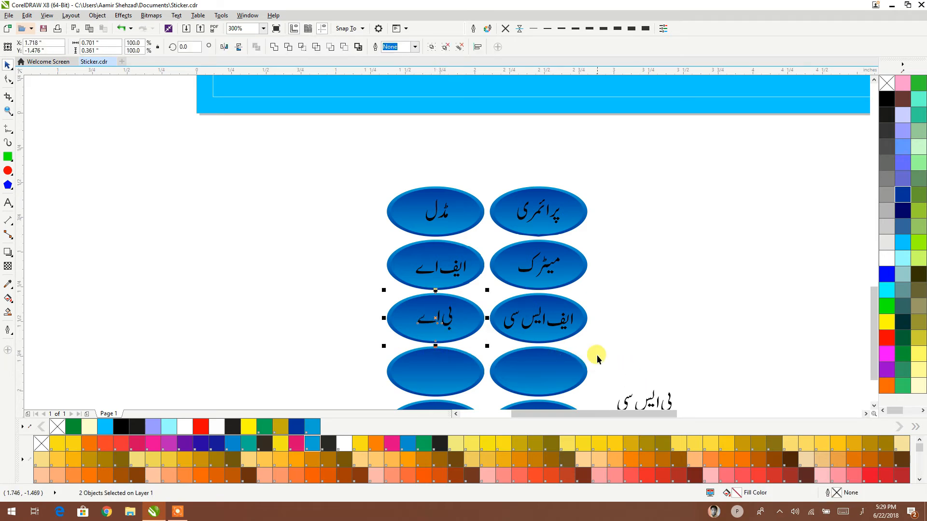
- Center بی ایس سی and کلاسسز کی تیاری on the fourth row's right and left ovals, and delete the empty fifth row
{"action": "scroll", "coordinate": [596, 355], "scroll_direction": "down", "scroll_amount": 3}
{"action": "left_click", "coordinate": [636, 256]}
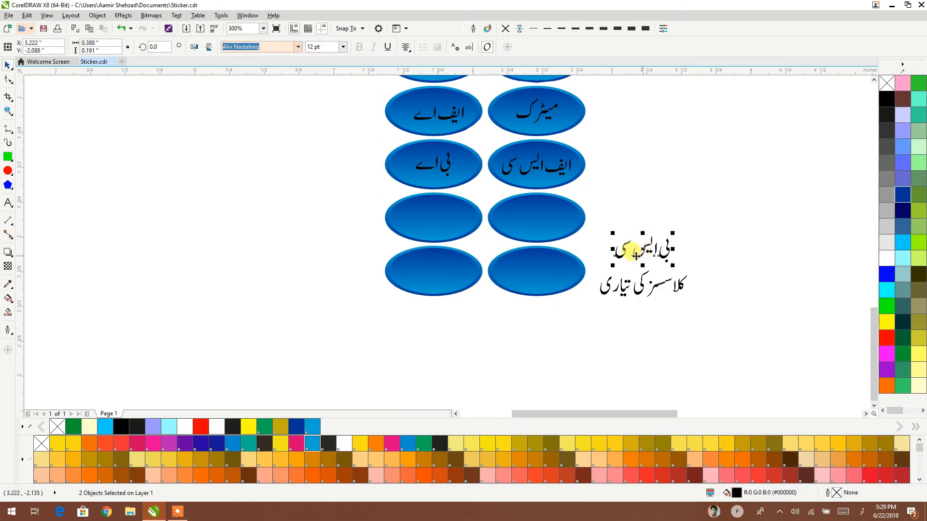
{"action": "left_click", "coordinate": [541, 221], "text": "shift"}
{"action": "key", "text": "c"}
{"action": "key", "text": "e"}
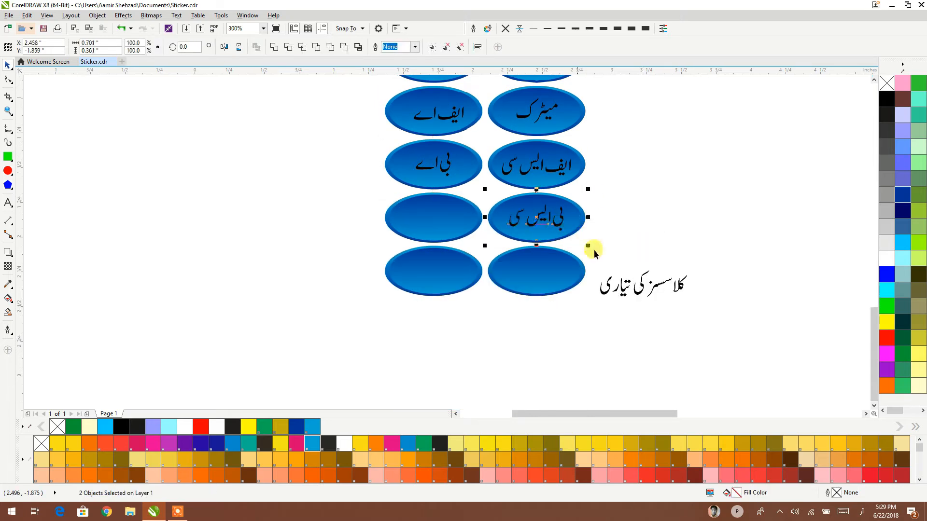
{"action": "left_click", "coordinate": [443, 220], "text": "shift"}
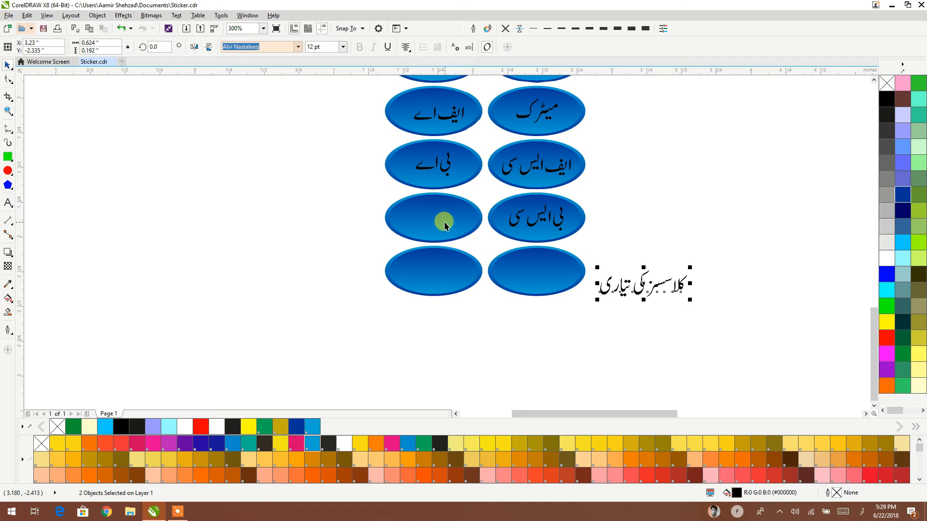
{"action": "key", "text": "c"}
{"action": "key", "text": "e"}
{"action": "left_click_drag", "start_coordinate": [622, 326], "coordinate": [361, 233]}
{"action": "key", "text": "Delete"}
- Align the class names in the first two rows to the exact centers of their ovals
{"action": "left_click_drag", "start_coordinate": [503, 206], "coordinate": [513, 317]}
{"action": "scroll", "coordinate": [519, 306], "scroll_direction": "down", "scroll_amount": 1}
{"action": "left_click_drag", "start_coordinate": [566, 217], "coordinate": [500, 257]}
{"action": "left_click_drag", "start_coordinate": [456, 218], "coordinate": [507, 262]}
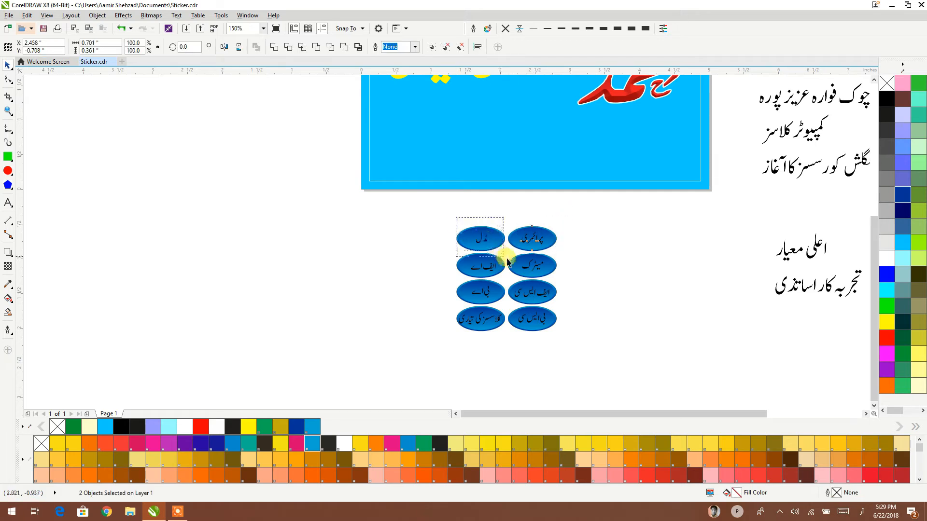
{"action": "left_click_drag", "start_coordinate": [439, 248], "coordinate": [505, 288]}
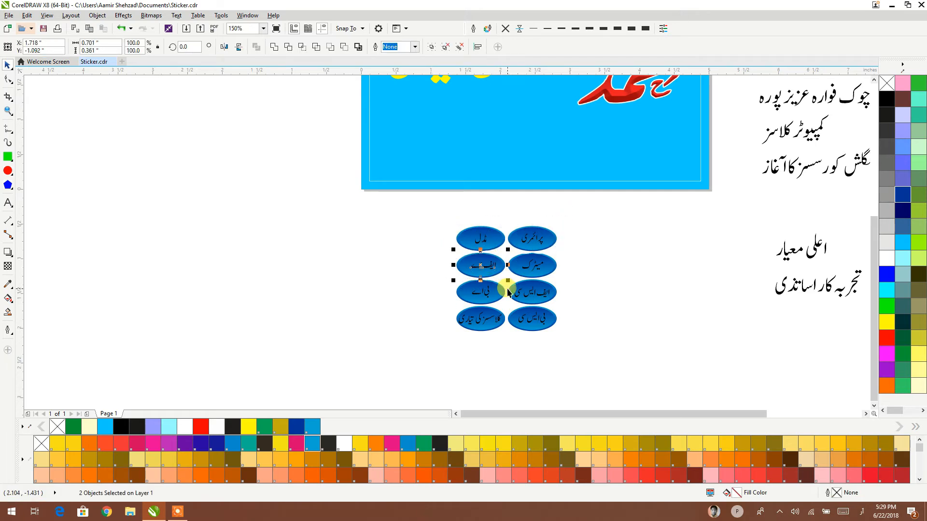
{"action": "left_click_drag", "start_coordinate": [578, 240], "coordinate": [500, 289]}
- Group all eight labelled ovals and move the group onto the sticker's lower right corner below the red logo
{"action": "scroll", "coordinate": [589, 249], "scroll_direction": "up", "scroll_amount": 1}
{"action": "left_click_drag", "start_coordinate": [578, 238], "coordinate": [387, 403]}
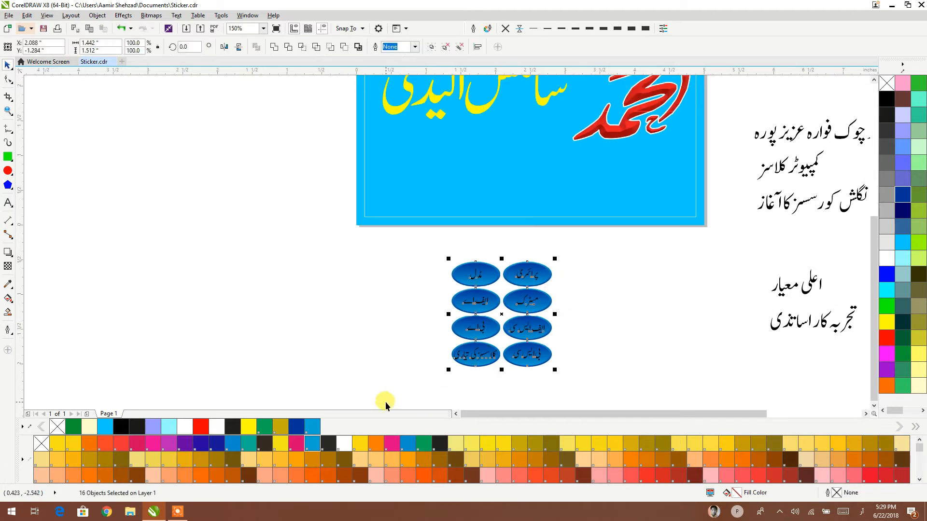
{"action": "key", "text": "ctrl+g"}
{"action": "left_click_drag", "start_coordinate": [531, 296], "coordinate": [553, 288]}
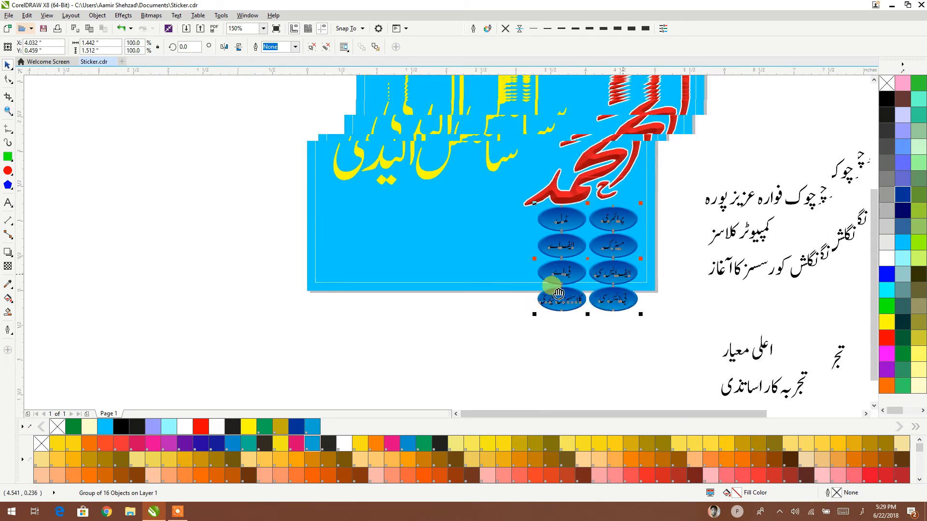
- Scale the button group down to about 1.10 by 1.16 inches and fit it between the red logo and the lower margin
{"action": "scroll", "coordinate": [563, 319], "scroll_direction": "up", "scroll_amount": 2}
{"action": "left_click_drag", "start_coordinate": [377, 339], "coordinate": [426, 313]}
{"action": "scroll", "coordinate": [459, 275], "scroll_direction": "up", "scroll_amount": 3}
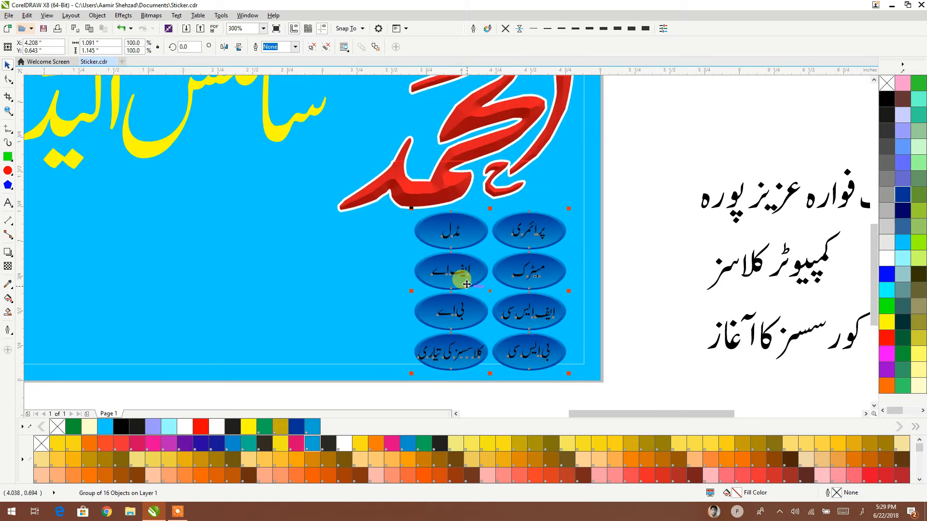
{"action": "left_click_drag", "start_coordinate": [570, 208], "coordinate": [581, 207]}
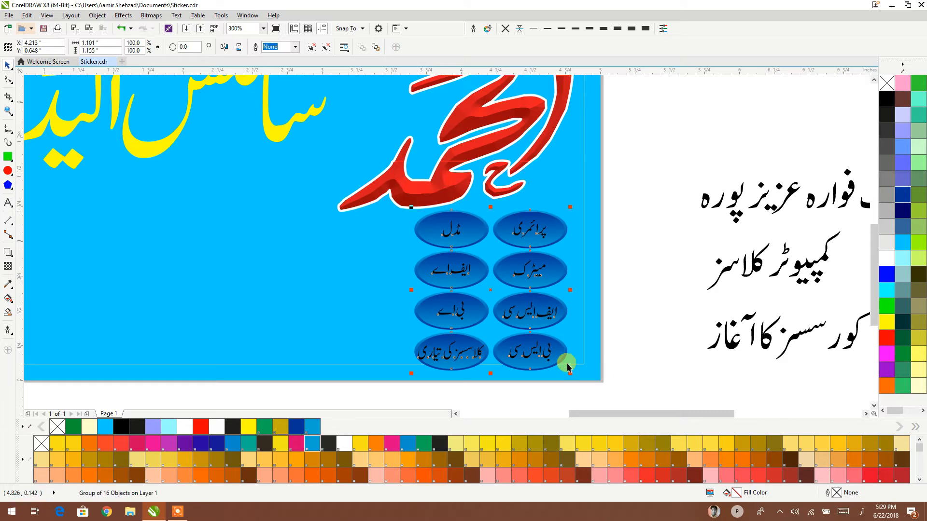
{"action": "left_click", "coordinate": [617, 316]}
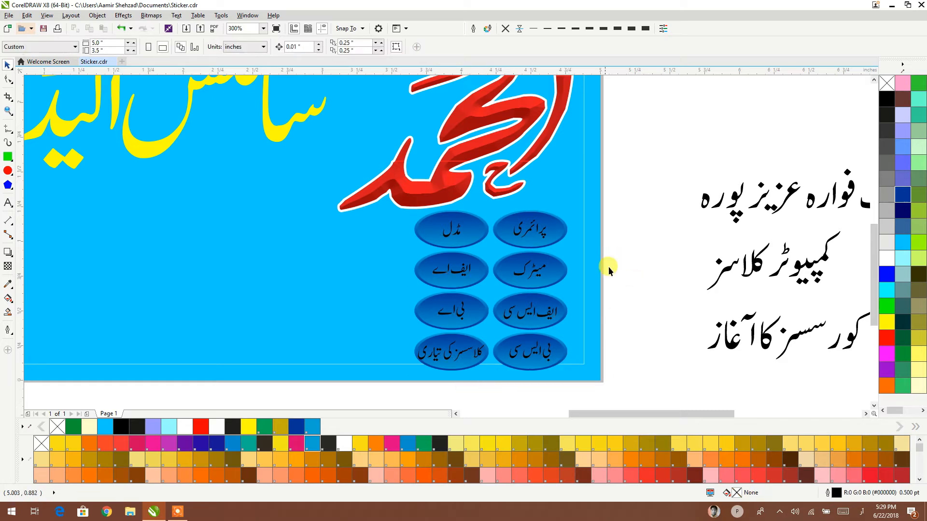
{"action": "scroll", "coordinate": [613, 274], "scroll_direction": "down", "scroll_amount": 2}
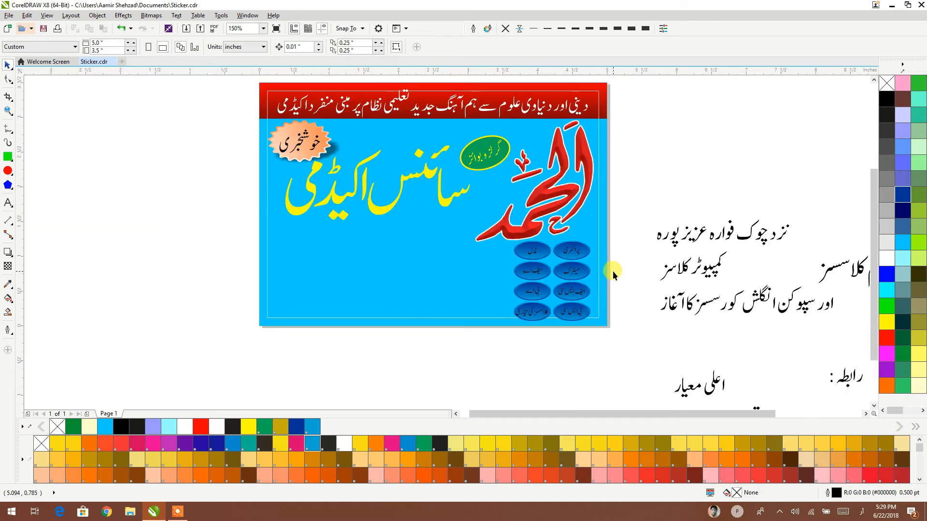
- Shrink the red logo slightly and enlarge the button group below it to about 1.23 by 1.29 inches
{"action": "scroll", "coordinate": [555, 289], "scroll_direction": "up", "scroll_amount": 2}
{"action": "left_click", "coordinate": [559, 235]}
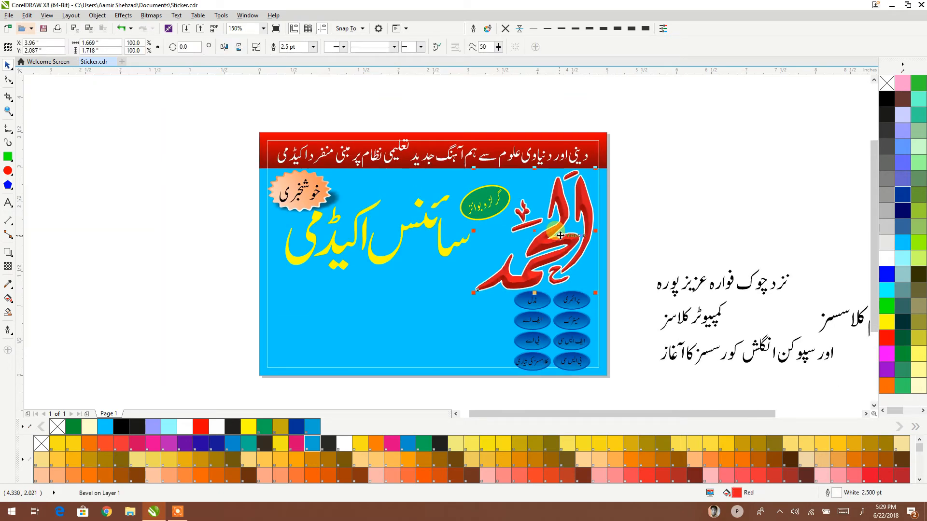
{"action": "mouse_move", "coordinate": [595, 294]}
{"action": "left_mouse_down"}
{"action": "mouse_move", "coordinate": [583, 282]}
{"action": "mouse_move", "coordinate": [598, 268]}
{"action": "mouse_move", "coordinate": [602, 279]}
{"action": "left_mouse_up"}
{"action": "left_click", "coordinate": [587, 298]}
{"action": "left_click_drag", "start_coordinate": [509, 278], "coordinate": [508, 278]}
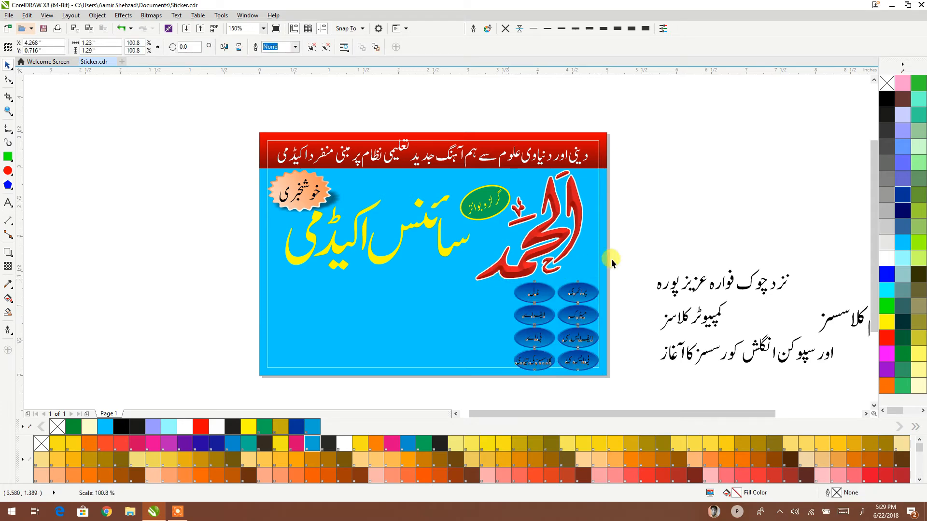
{"action": "left_click", "coordinate": [624, 301]}
- Move the two-line text about computer classes and spoken English courses to the empty area just below the sticker
{"action": "left_click_drag", "start_coordinate": [620, 244], "coordinate": [485, 166]}
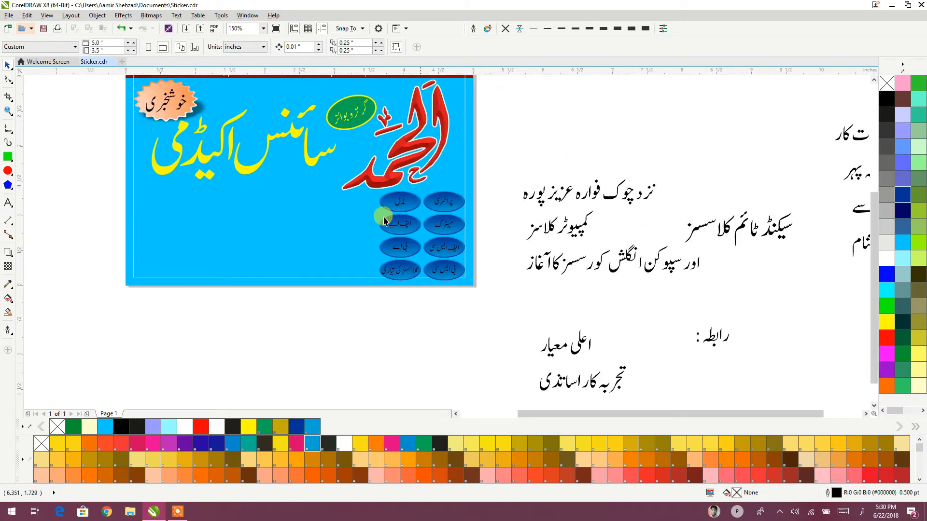
{"action": "left_click_drag", "start_coordinate": [383, 220], "coordinate": [456, 217]}
{"action": "left_click_drag", "start_coordinate": [668, 224], "coordinate": [333, 319]}
{"action": "left_click_drag", "start_coordinate": [414, 360], "coordinate": [413, 360]}
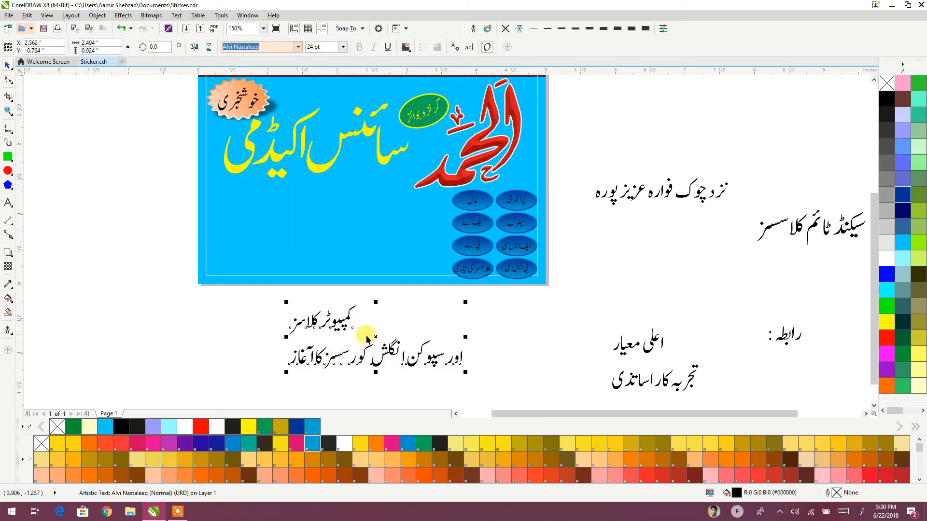
- Try Arabic Typesetting on the two-line computer and spoken English courses text, and set its font to Aslam
{"action": "double_click", "coordinate": [339, 320]}
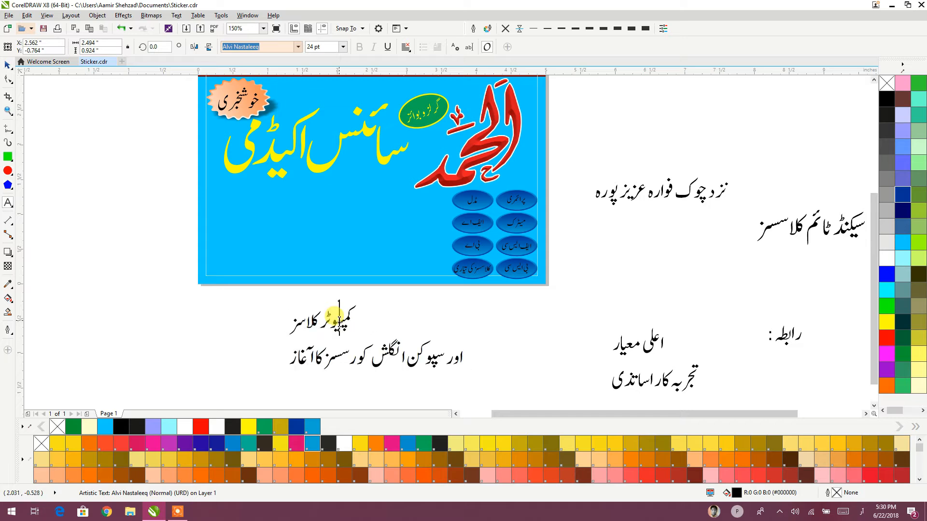
{"action": "left_click", "coordinate": [8, 67]}
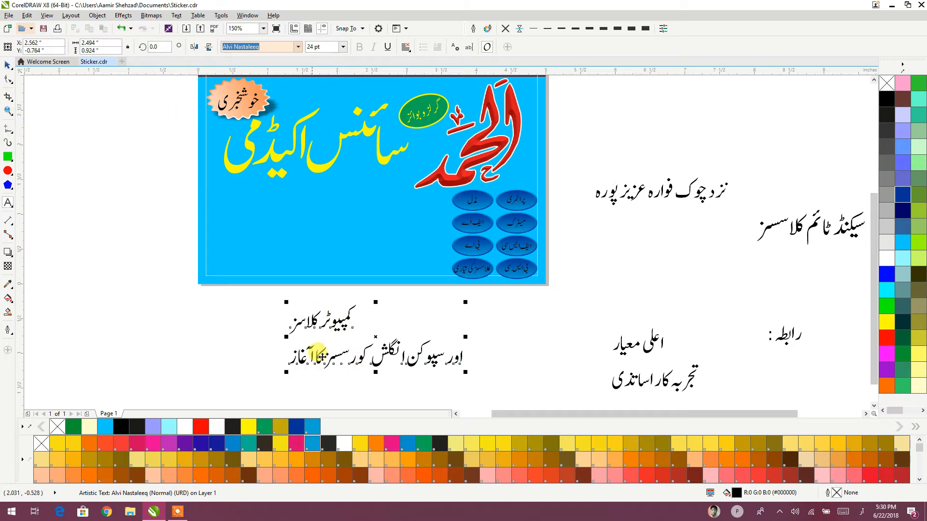
{"action": "left_click", "coordinate": [299, 48]}
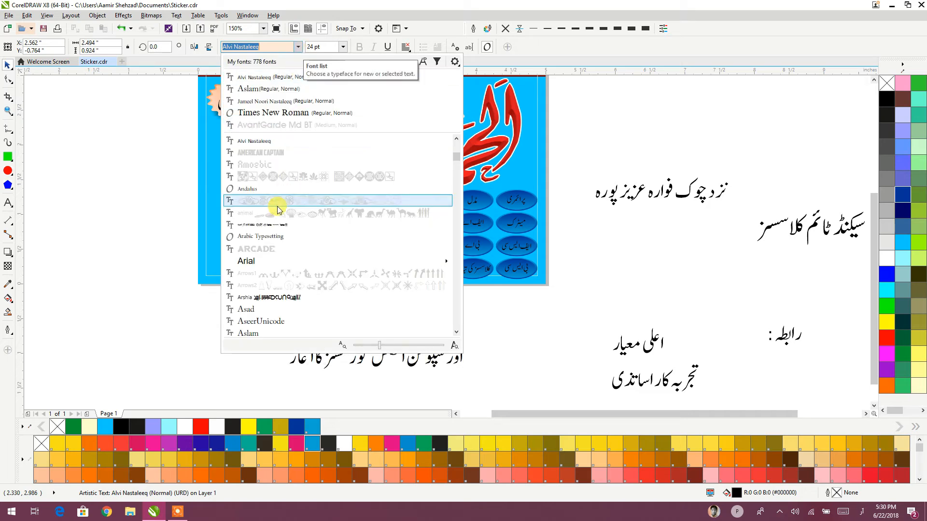
{"action": "left_click", "coordinate": [267, 236]}
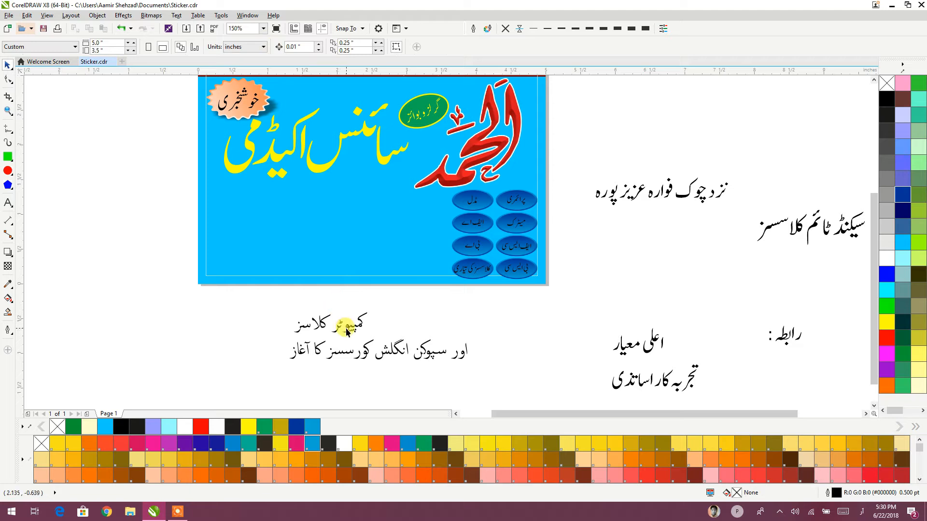
{"action": "left_click", "coordinate": [297, 47]}
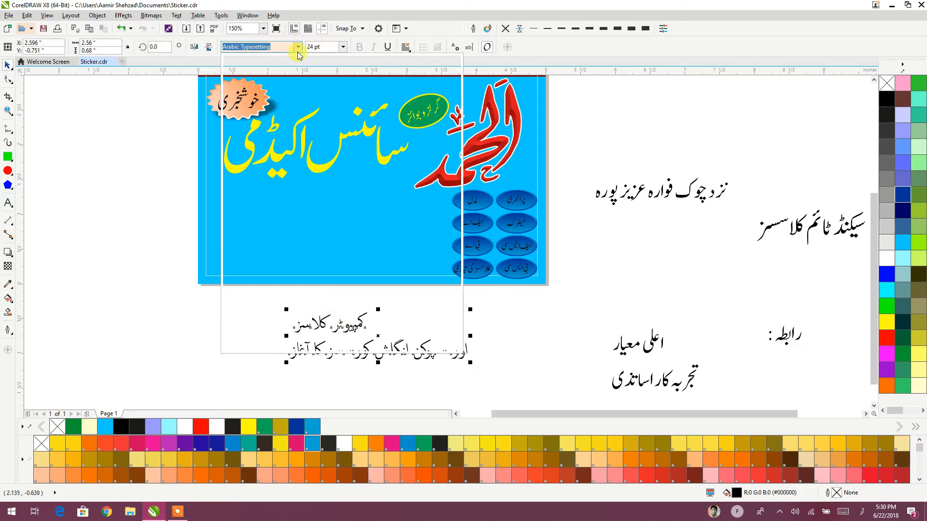
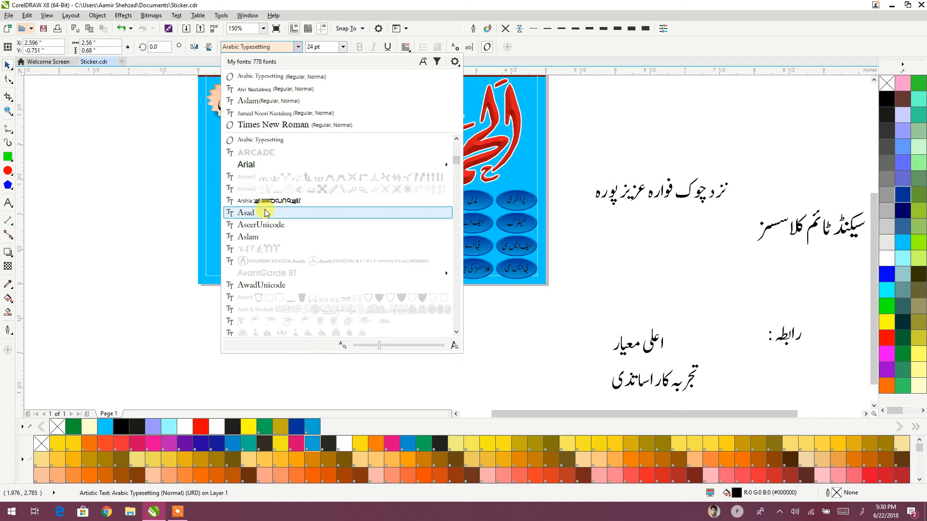
{"action": "left_click", "coordinate": [265, 239]}
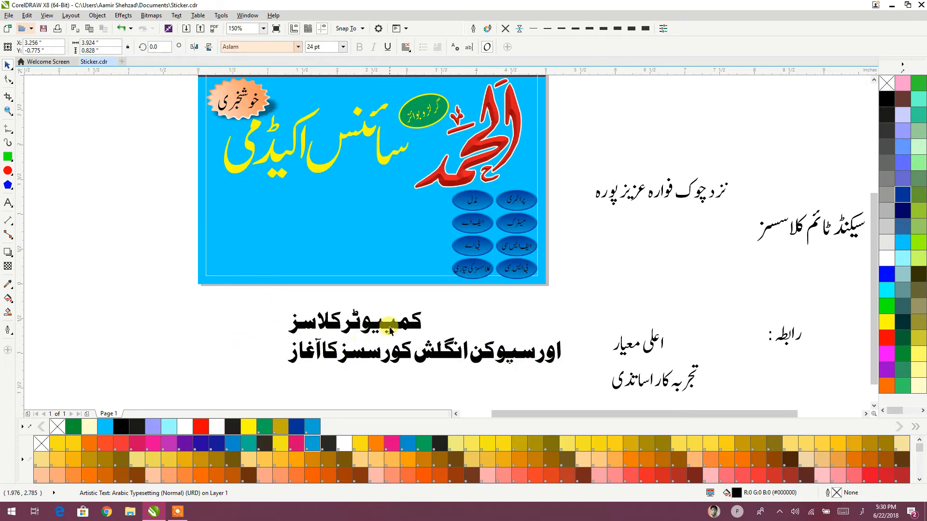
- Scale the two-line course text down to about 1.50 by 0.32 inches and place it inside the sticker's lower left margin corner
{"action": "left_click_drag", "start_coordinate": [563, 370], "coordinate": [389, 385]}
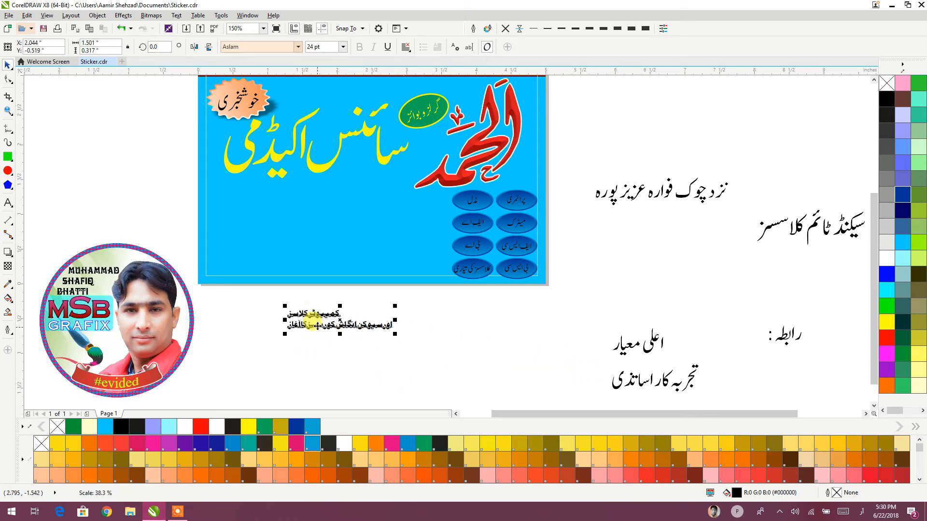
{"action": "left_click_drag", "start_coordinate": [318, 313], "coordinate": [241, 262]}
{"action": "left_click", "coordinate": [235, 292]}
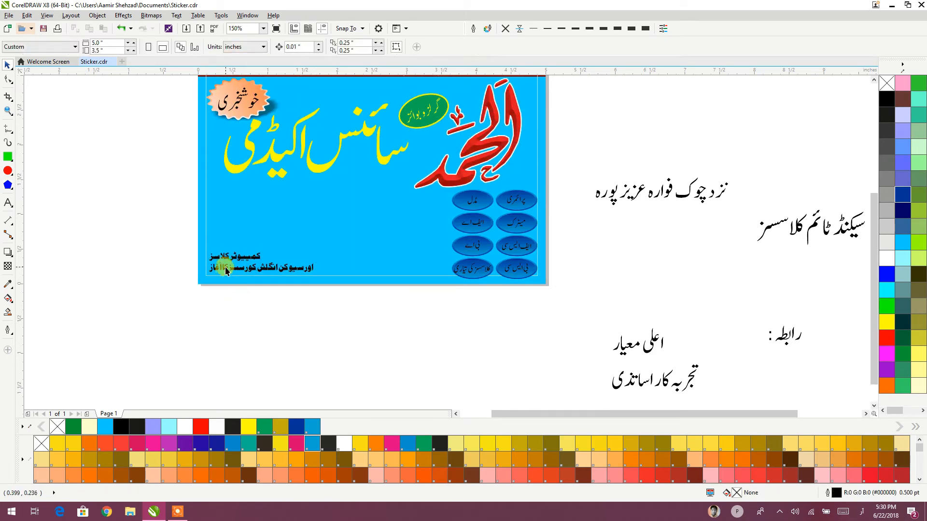
{"action": "scroll", "coordinate": [225, 266], "scroll_direction": "up", "scroll_amount": 3}
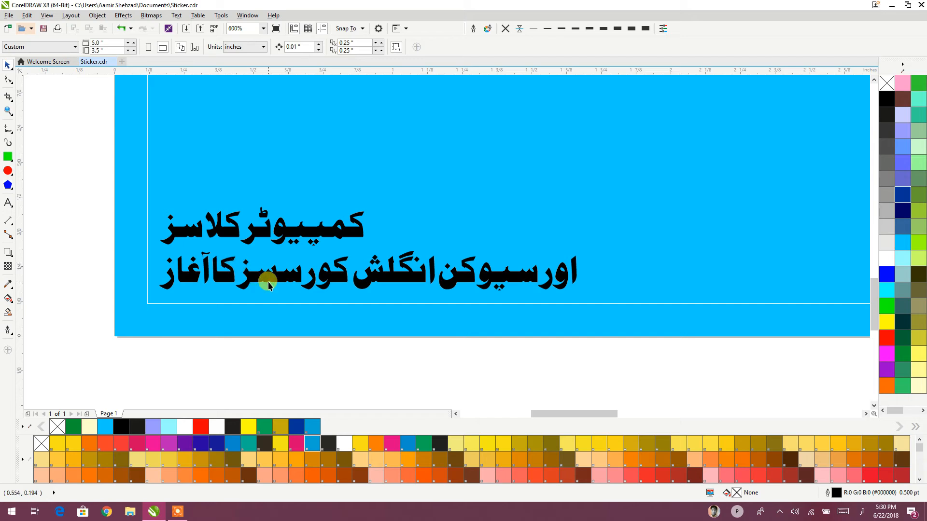
{"action": "mouse_move", "coordinate": [265, 280]}
{"action": "left_mouse_down"}
{"action": "mouse_move", "coordinate": [248, 278]}
{"action": "mouse_move", "coordinate": [251, 286]}
{"action": "left_mouse_up"}
{"action": "scroll", "coordinate": [256, 259], "scroll_direction": "down", "scroll_amount": 2}
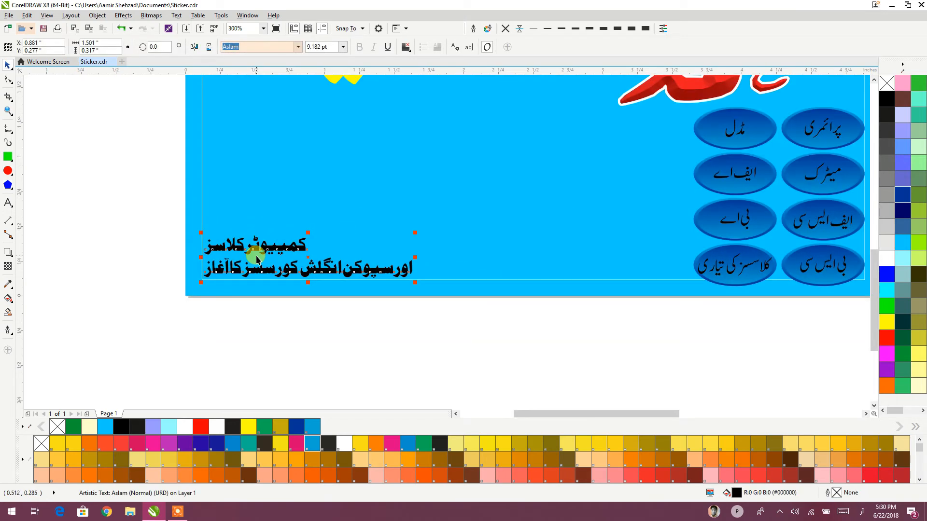
{"action": "scroll", "coordinate": [256, 307], "scroll_direction": "down", "scroll_amount": 2}
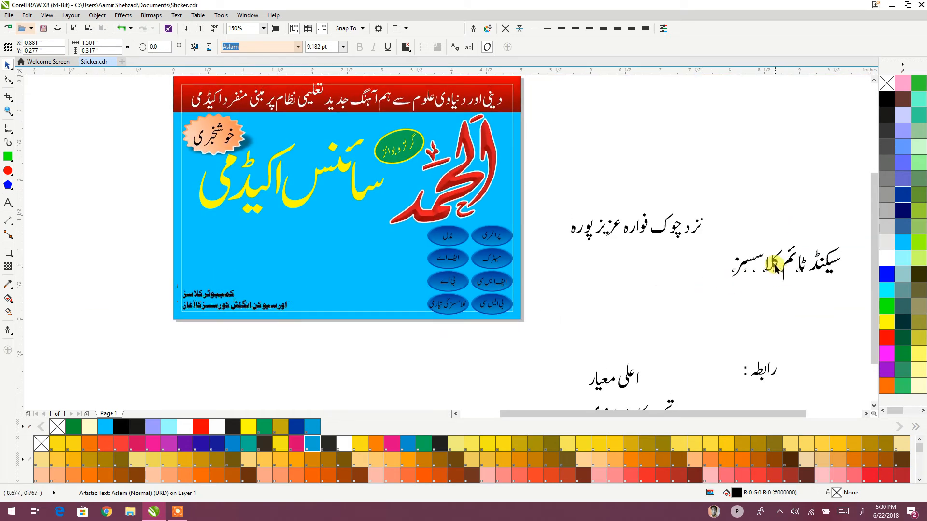
- Enlarge the course text in the sticker's lower left corner to about 1.95 by 0.41 inches and colour it magenta
{"action": "left_click", "coordinate": [775, 266]}
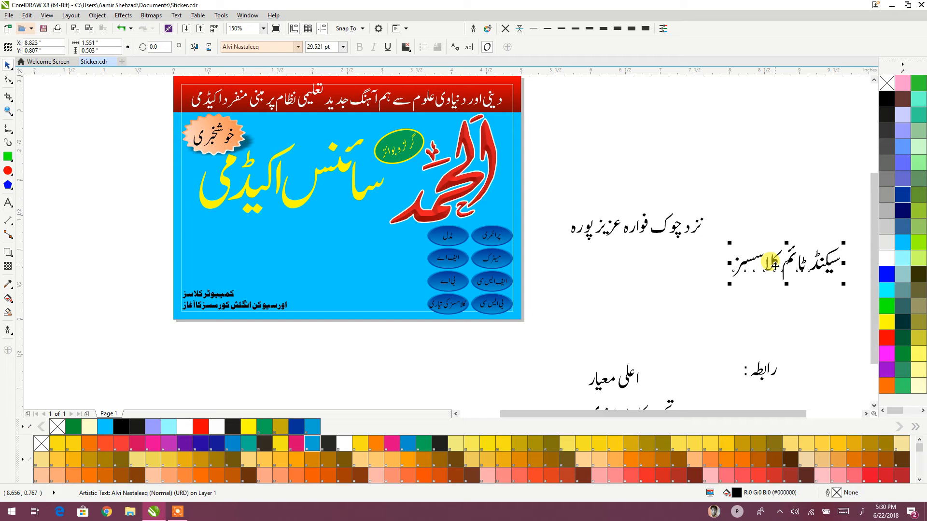
{"action": "left_click_drag", "start_coordinate": [290, 286], "coordinate": [323, 279]}
{"action": "left_click", "coordinate": [889, 354]}
- Draw a rectangle about 2.83 by 1.56 inches over the sticker's lower left corner and reshape it as a curve with a sloping top edge
{"action": "left_click", "coordinate": [9, 156]}
{"action": "left_click_drag", "start_coordinate": [157, 242], "coordinate": [355, 352]}
{"action": "left_click", "coordinate": [7, 80]}
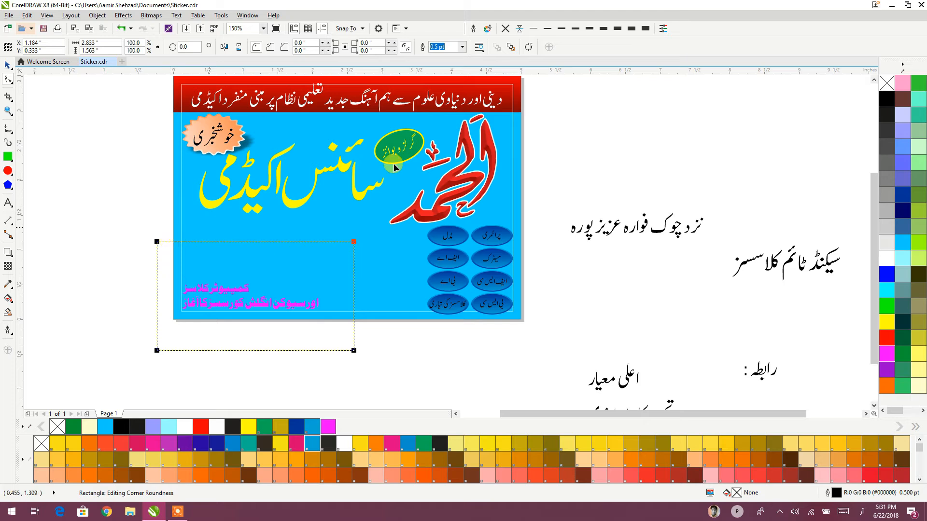
{"action": "left_click", "coordinate": [175, 243]}
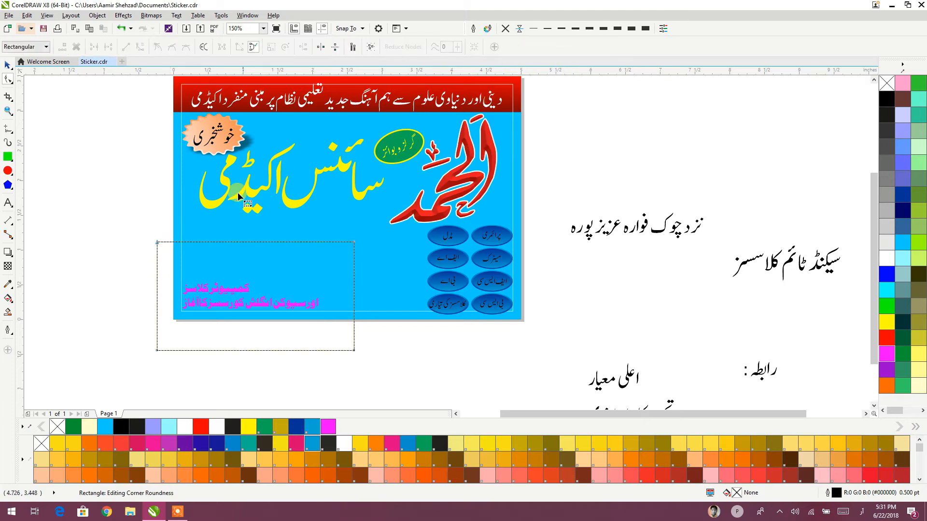
{"action": "left_click", "coordinate": [159, 242]}
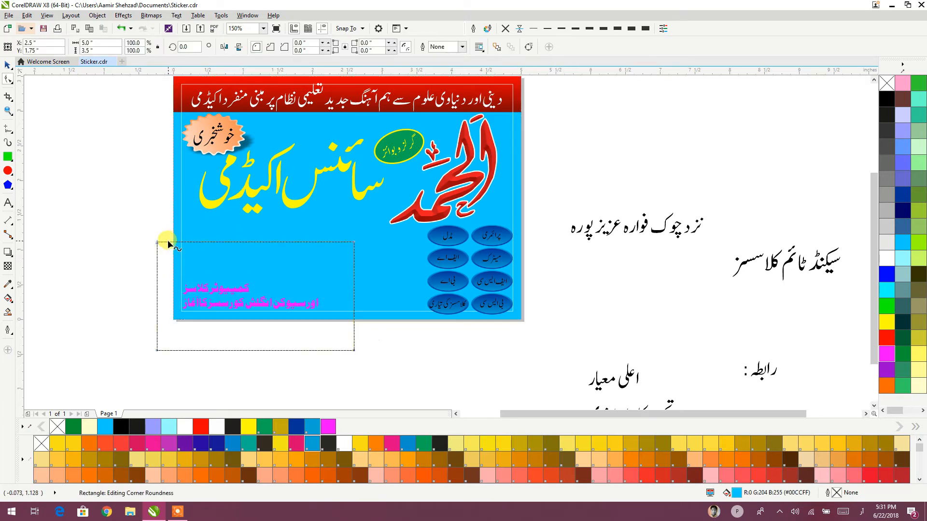
{"action": "left_click_drag", "start_coordinate": [354, 241], "coordinate": [355, 350]}
{"action": "left_click", "coordinate": [7, 64]}
{"action": "left_click", "coordinate": [318, 324]}
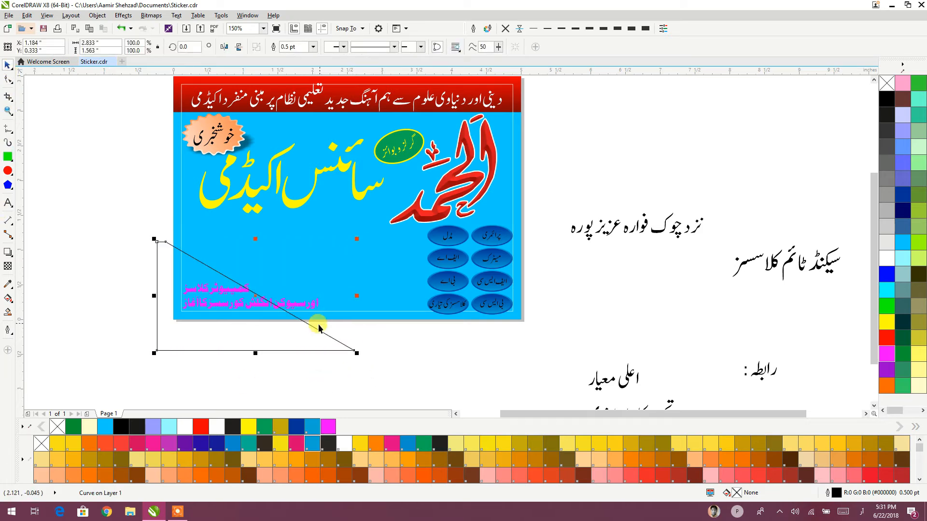
- Raise the right end of the shape's sloping edge to about the sticker's bottom edge, leaving a short vertical right side
{"action": "key", "text": "F10"}
{"action": "left_click_drag", "start_coordinate": [314, 331], "coordinate": [352, 320]}
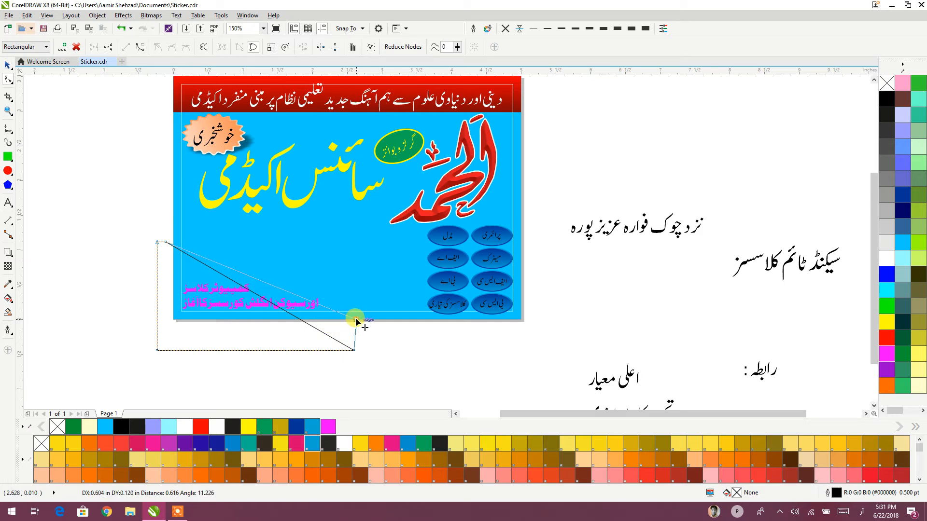
{"action": "left_click_drag", "start_coordinate": [354, 318], "coordinate": [354, 318]}
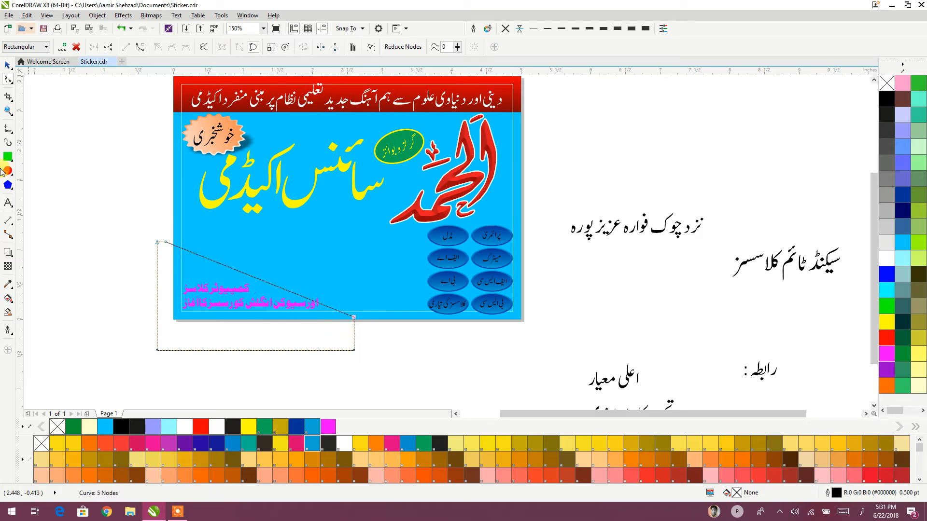
{"action": "left_click", "coordinate": [7, 64]}
- Move the sloped shape slightly up and PowerClip it inside the sticker's blue background rectangle
{"action": "left_click_drag", "start_coordinate": [233, 340], "coordinate": [237, 320]}
{"action": "right_click", "coordinate": [271, 331]}
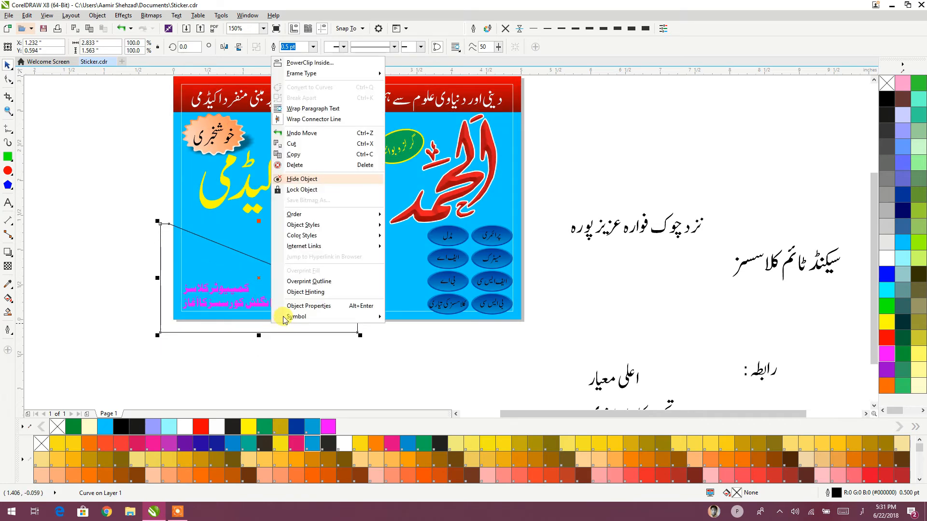
{"action": "left_click", "coordinate": [308, 63]}
{"action": "left_click", "coordinate": [377, 316]}
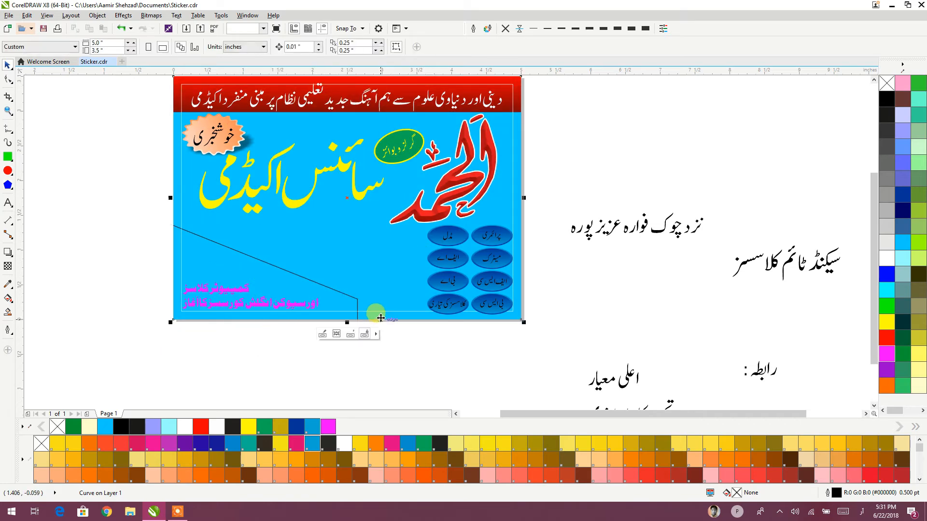
- Edit the background's PowerClip contents, fill the sloped shape with PANTONE Process Yellow and remove its outline
{"action": "left_click", "coordinate": [379, 318], "text": "ctrl"}
{"action": "left_click", "coordinate": [357, 330]}
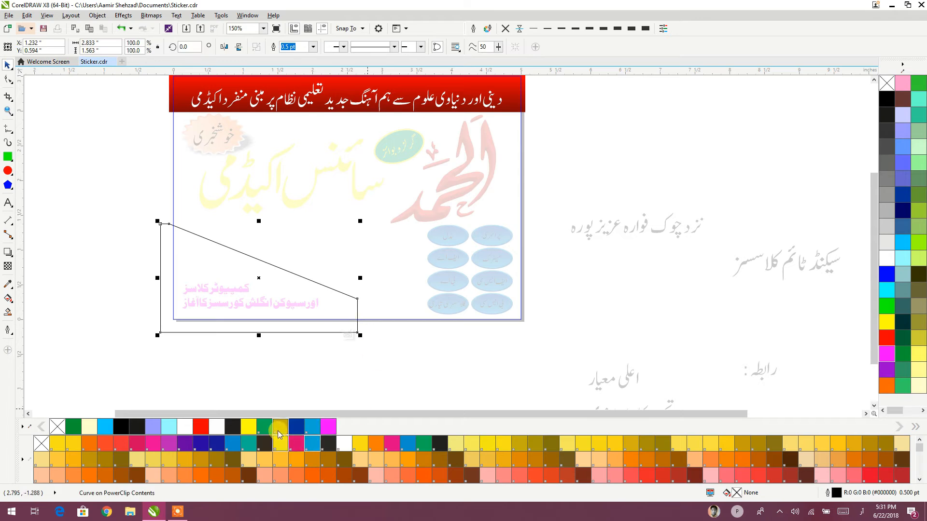
{"action": "left_click", "coordinate": [280, 447]}
{"action": "left_click", "coordinate": [506, 28]}
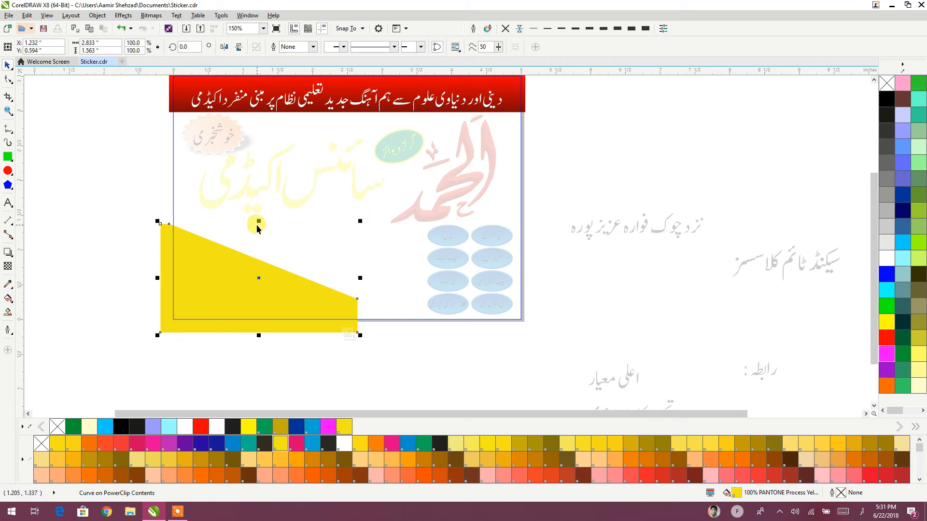
- Add a copy of the sloped shape reduced to about 1.45 inches high, fill it bright yellow and finish editing the PowerClip
{"action": "left_click_drag", "start_coordinate": [259, 221], "coordinate": [261, 228]}
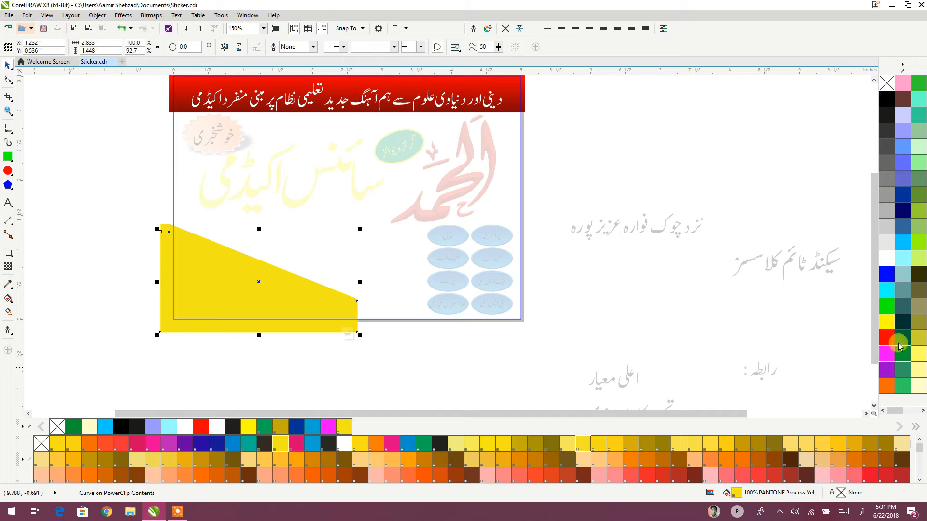
{"action": "left_click", "coordinate": [890, 328]}
{"action": "left_click", "coordinate": [366, 382]}
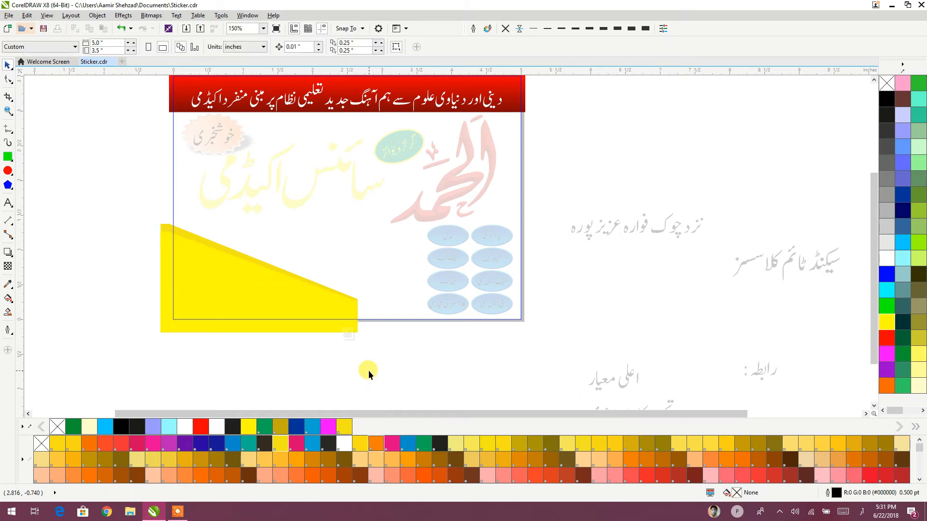
{"action": "left_click", "coordinate": [369, 371], "text": "ctrl"}
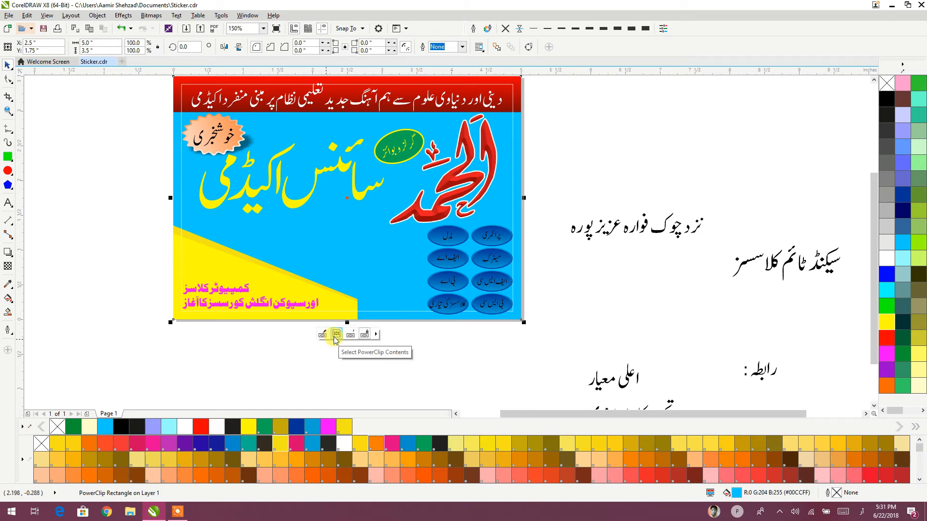
- Change the two-line course text on the yellow corner to black
{"action": "left_click", "coordinate": [312, 337]}
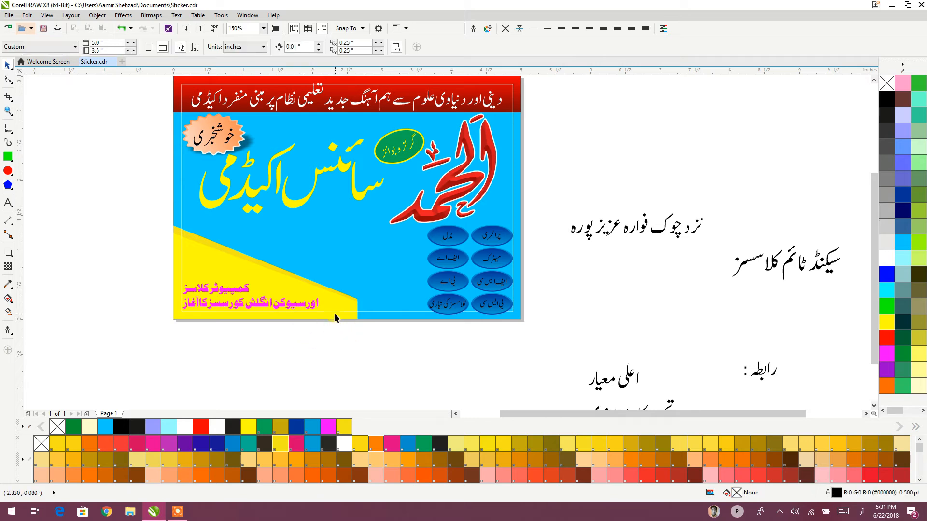
{"action": "left_click", "coordinate": [251, 293]}
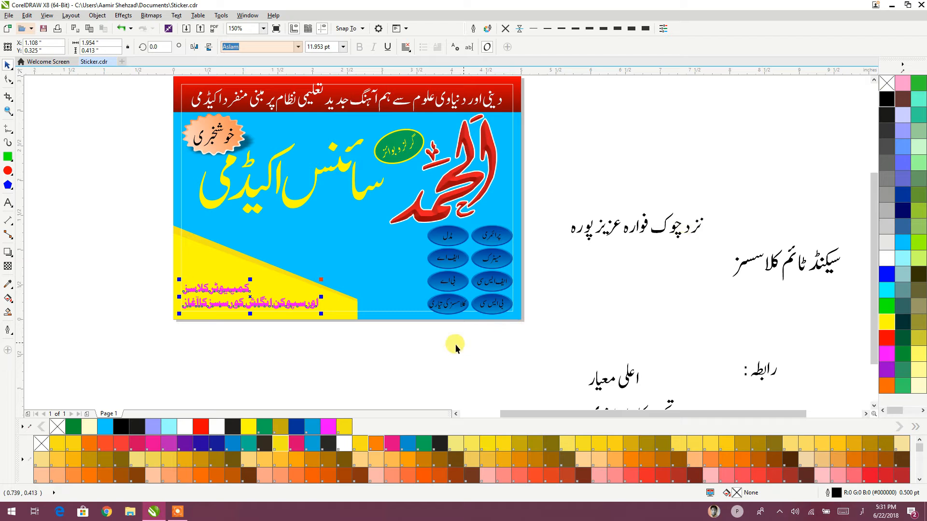
{"action": "left_click", "coordinate": [391, 370]}
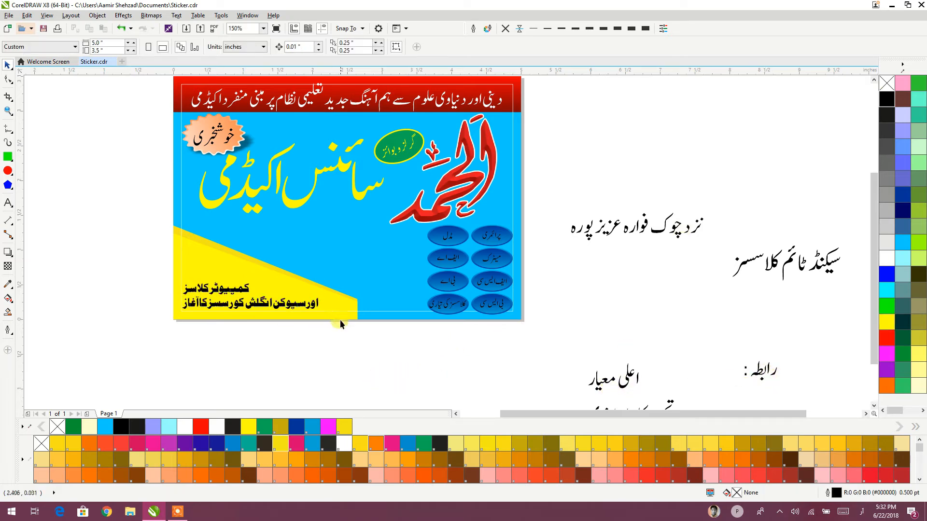
- Move the four-line opening-hours text (اوقات کار) from the far side of the page to the empty area left of the sticker
{"action": "left_click_drag", "start_coordinate": [329, 310], "coordinate": [283, 313]}
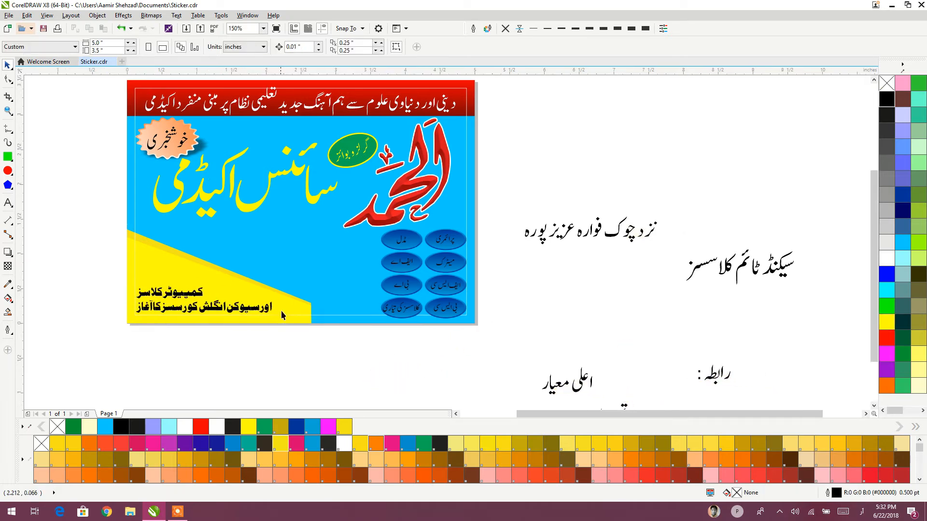
{"action": "left_click", "coordinate": [700, 266]}
{"action": "left_click_drag", "start_coordinate": [857, 172], "coordinate": [673, 144]}
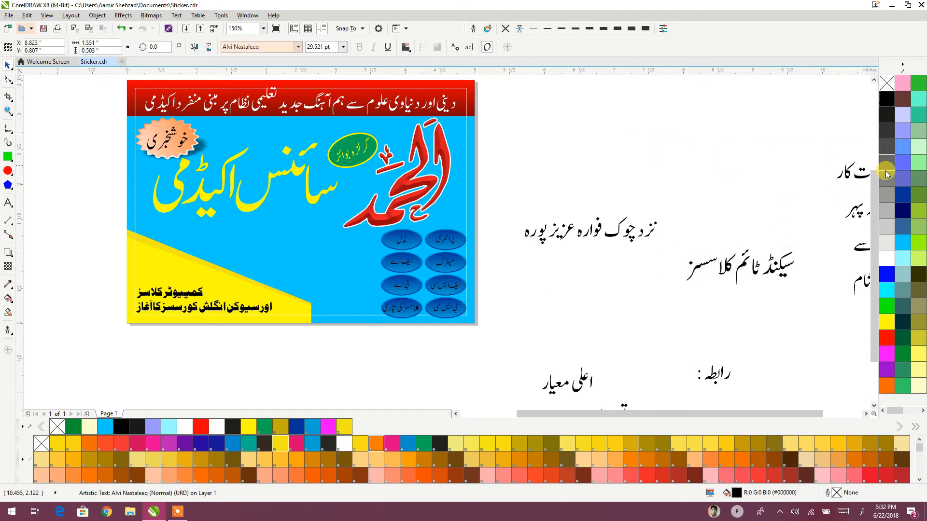
{"action": "left_click_drag", "start_coordinate": [869, 183], "coordinate": [77, 184]}
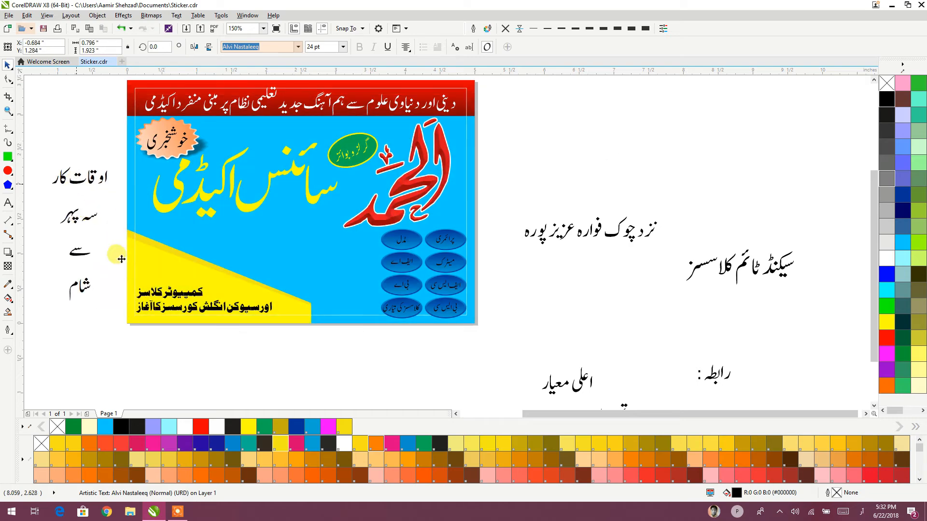
{"action": "key", "text": "shift+F2"}
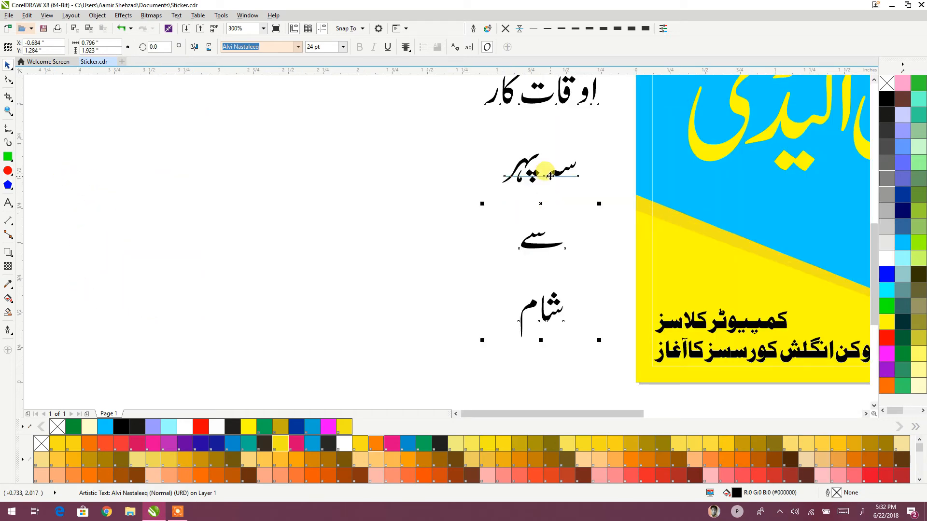
{"action": "left_click", "coordinate": [437, 207]}
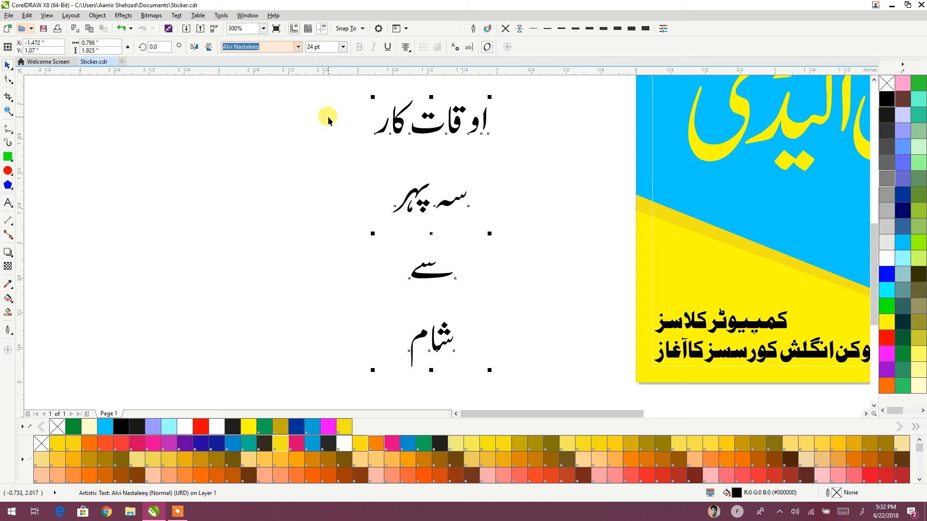
- Draw a rectangle about 0.94 by 1.37 inches to the left of the opening-hours text
{"action": "key", "text": "ctrl+q"}
{"action": "left_click", "coordinate": [325, 140]}
{"action": "left_click", "coordinate": [391, 126]}
{"action": "left_click_drag", "start_coordinate": [195, 146], "coordinate": [309, 333]}
{"action": "left_click", "coordinate": [4, 158]}
{"action": "left_click", "coordinate": [229, 275]}
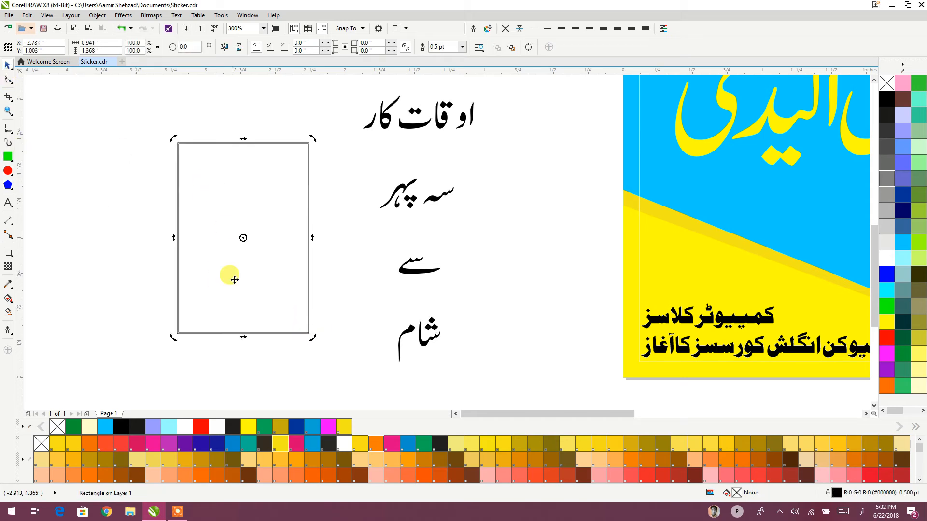
- Make a shortened copy of the rectangle along its upper edge as a header strip and fill it green
{"action": "left_click", "coordinate": [241, 326]}
{"action": "left_click_drag", "start_coordinate": [243, 338], "coordinate": [253, 197]}
{"action": "right_click", "coordinate": [253, 196]}
{"action": "left_click", "coordinate": [346, 252]}
{"action": "left_click", "coordinate": [249, 178]}
{"action": "left_click", "coordinate": [264, 426]}
- Fill the larger rectangle light grey and remove the outlines of both rectangles
{"action": "left_click", "coordinate": [278, 278]}
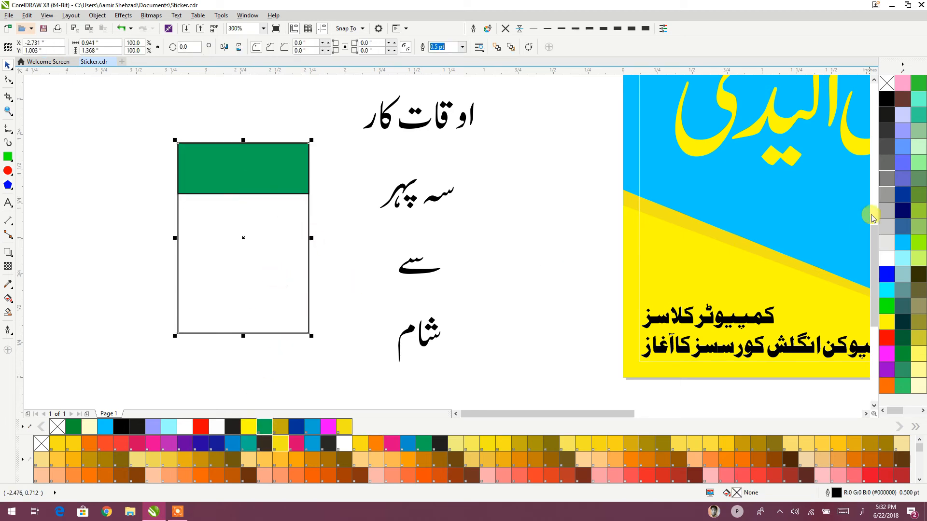
{"action": "left_click", "coordinate": [878, 242]}
{"action": "left_click_drag", "start_coordinate": [346, 105], "coordinate": [149, 342]}
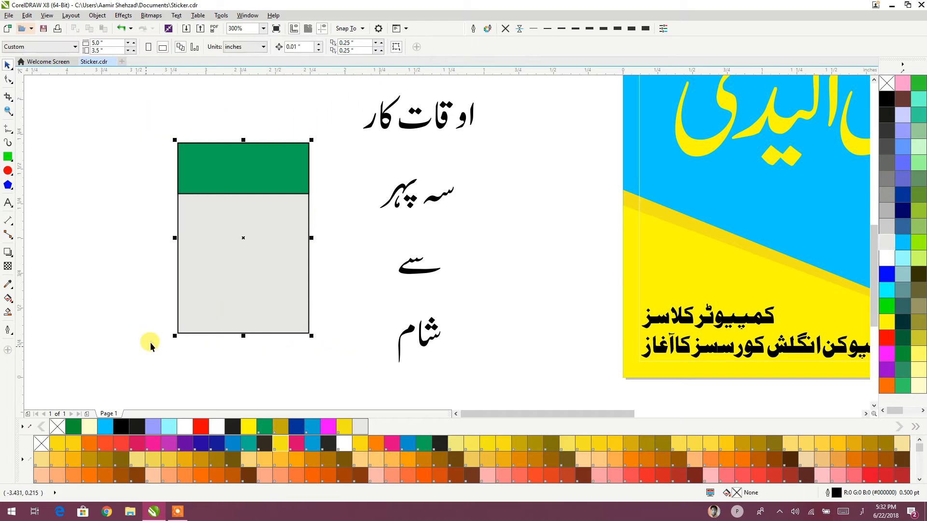
{"action": "left_click", "coordinate": [504, 29]}
{"action": "left_click", "coordinate": [351, 102]}
- Break the opening-hours text curve apart and combine the pieces of its first line (اوقات کار) into one curve
{"action": "left_click", "coordinate": [416, 125]}
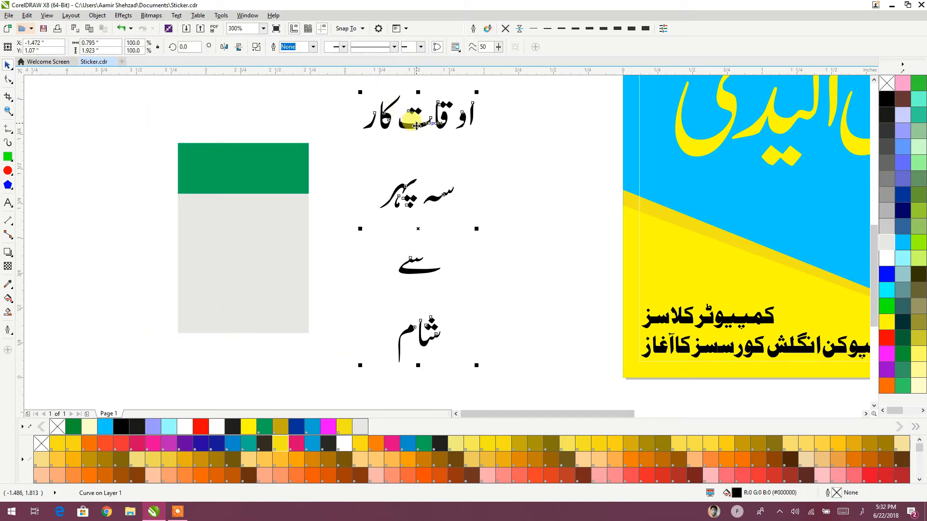
{"action": "left_click", "coordinate": [255, 48]}
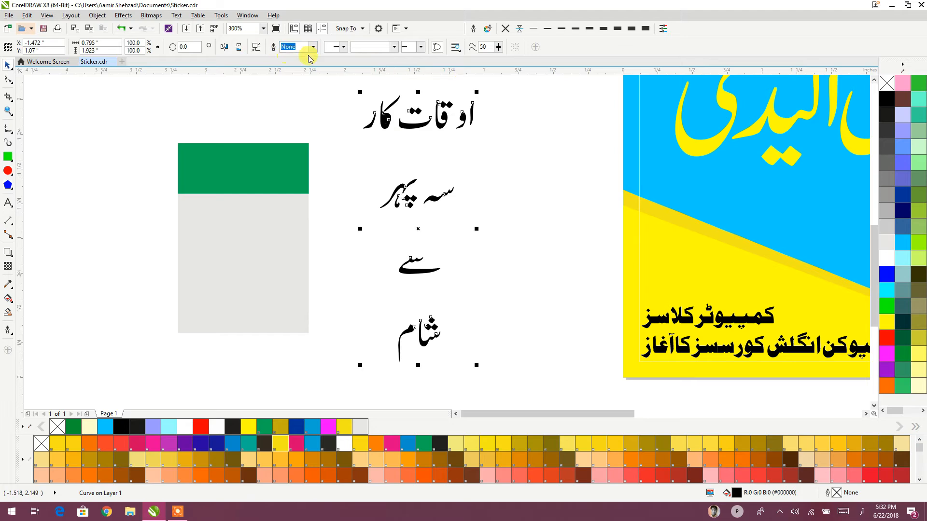
{"action": "left_click_drag", "start_coordinate": [337, 82], "coordinate": [505, 153]}
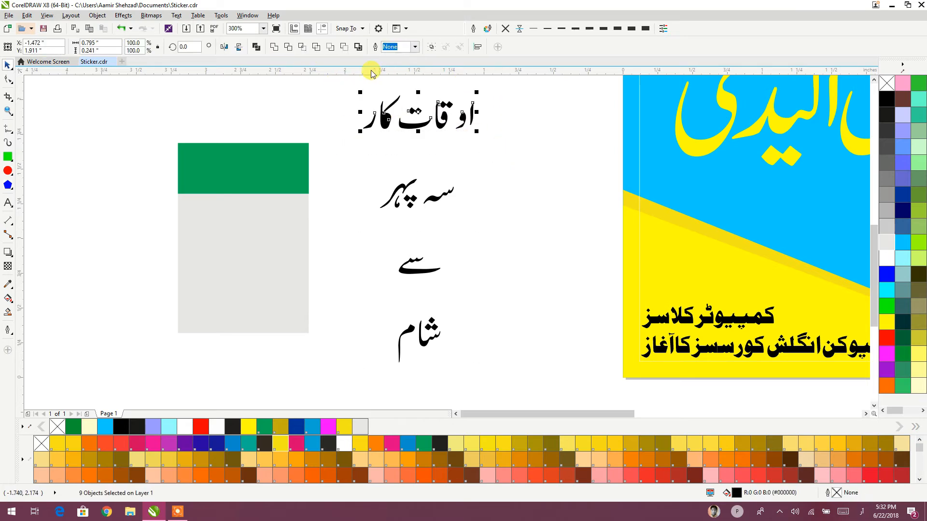
{"action": "left_click", "coordinate": [256, 47]}
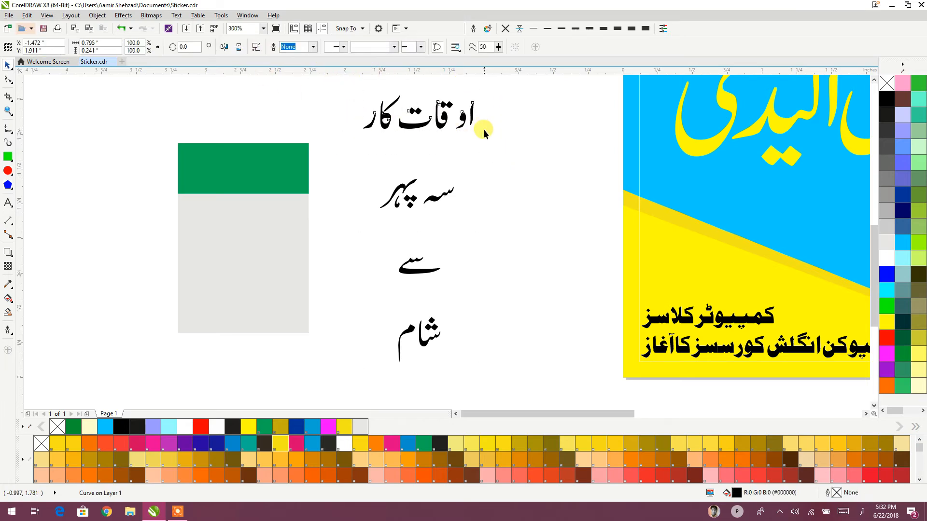
- Place the اوقات کار heading in front of the green header strip and colour it white
{"action": "left_click_drag", "start_coordinate": [464, 121], "coordinate": [288, 169]}
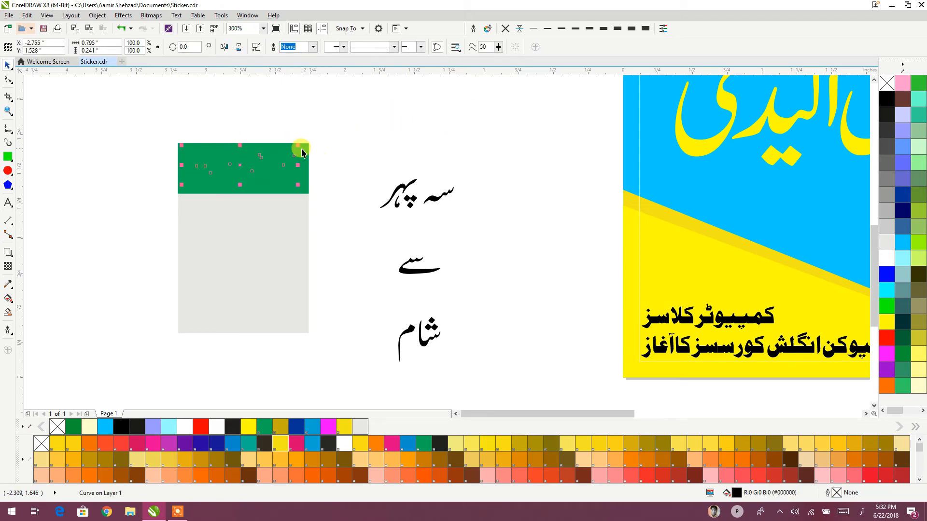
{"action": "key", "text": "shift+Page_Up"}
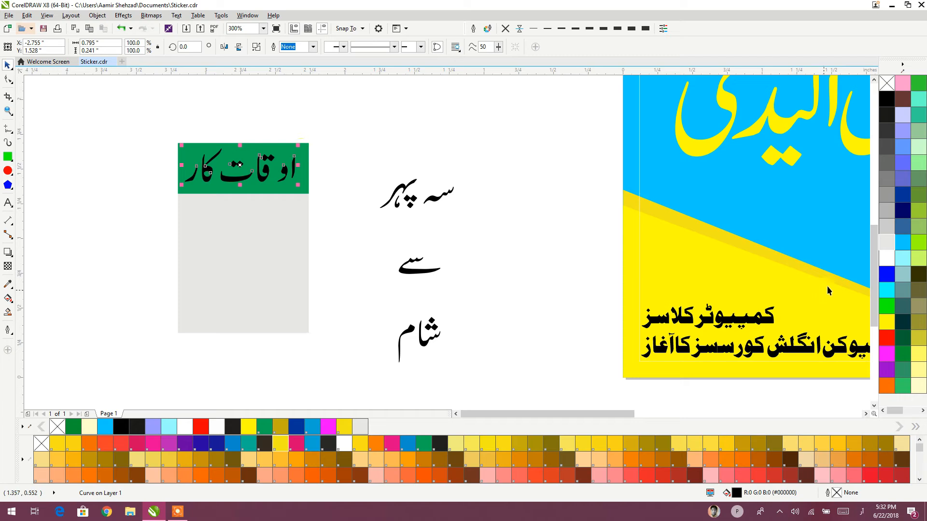
{"action": "left_click", "coordinate": [887, 258]}
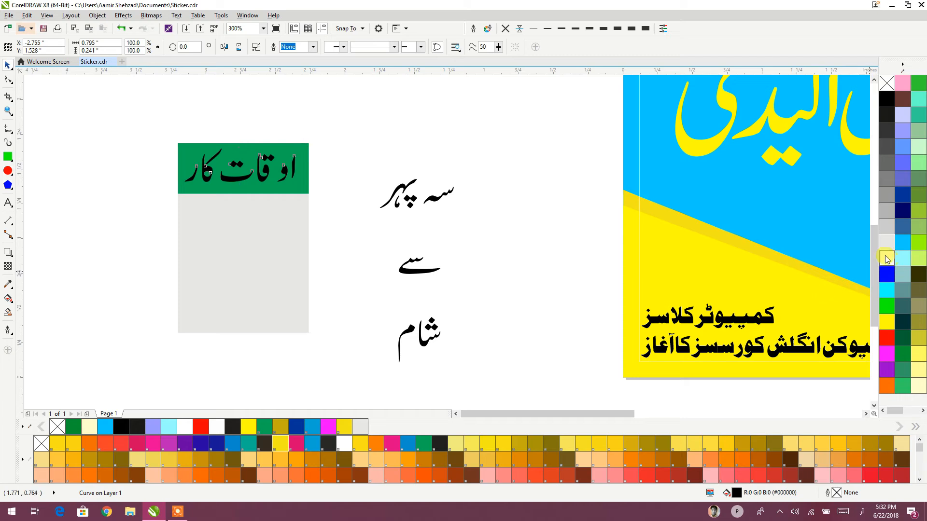
{"action": "left_click", "coordinate": [339, 127]}
- Combine the loose pieces of the remaining lines سہ پہر, سے and شام into one curve per line
{"action": "left_click", "coordinate": [404, 193]}
{"action": "left_click", "coordinate": [476, 156]}
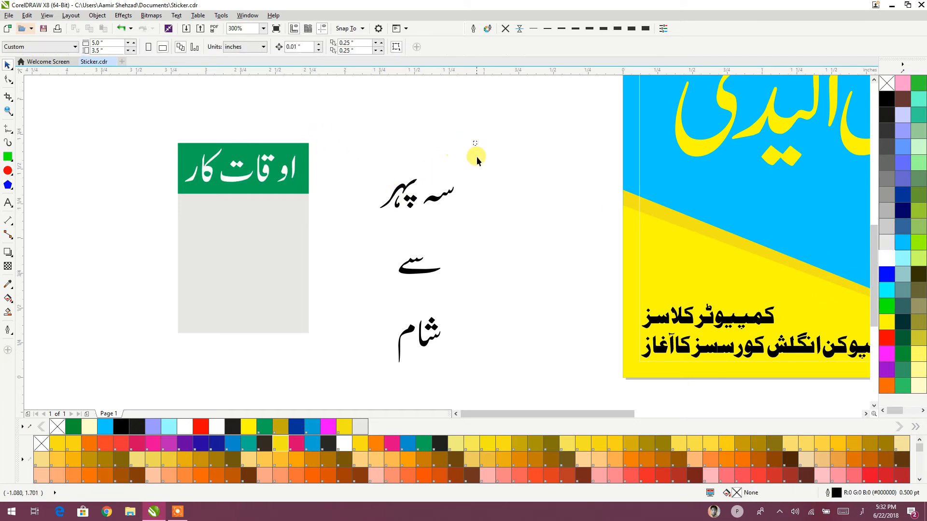
{"action": "left_click_drag", "start_coordinate": [372, 218], "coordinate": [357, 220]}
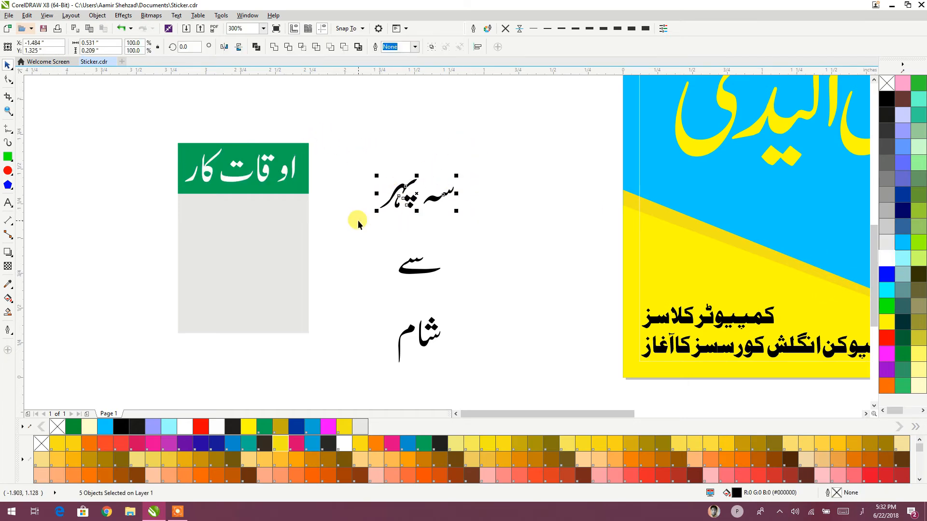
{"action": "left_click", "coordinate": [258, 50]}
{"action": "left_click_drag", "start_coordinate": [466, 235], "coordinate": [370, 301]}
{"action": "left_click", "coordinate": [450, 317]}
{"action": "scroll", "coordinate": [423, 347], "scroll_direction": "up", "scroll_amount": 2}
{"action": "left_click_drag", "start_coordinate": [401, 320], "coordinate": [413, 285]}
{"action": "left_click_drag", "start_coordinate": [494, 254], "coordinate": [372, 371]}
{"action": "left_click", "coordinate": [256, 47]}
- Move the سہ پہر line onto the grey box just beneath the green header
{"action": "left_click", "coordinate": [270, 173]}
{"action": "scroll", "coordinate": [405, 177], "scroll_direction": "down", "scroll_amount": 1}
{"action": "left_click_drag", "start_coordinate": [367, 175], "coordinate": [416, 265]}
{"action": "left_click_drag", "start_coordinate": [477, 204], "coordinate": [302, 222]}
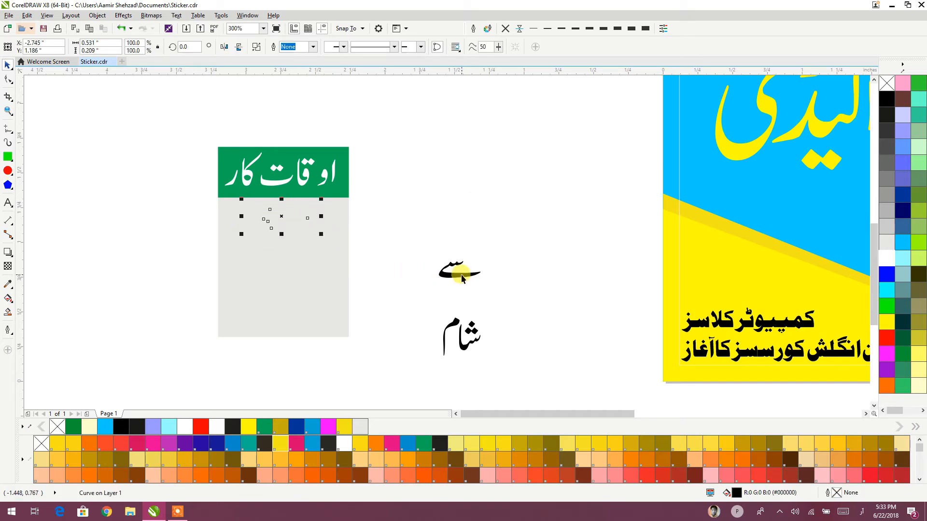
- Move the words سے and شام onto the grey box, سے in the middle and شام in the lower-left corner
{"action": "left_click_drag", "start_coordinate": [499, 223], "coordinate": [385, 375]}
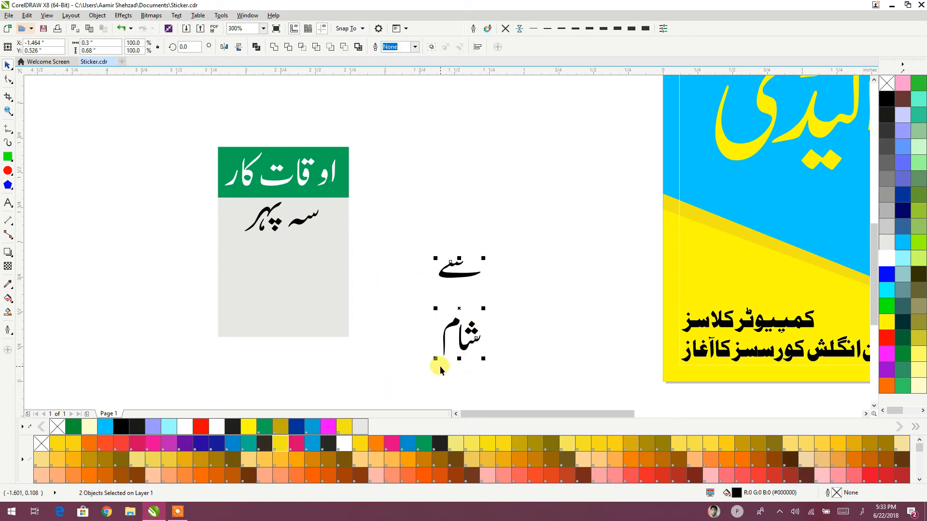
{"action": "left_click_drag", "start_coordinate": [457, 274], "coordinate": [273, 253]}
{"action": "left_click", "coordinate": [286, 265]}
{"action": "left_click_drag", "start_coordinate": [286, 266], "coordinate": [203, 295]}
{"action": "left_click", "coordinate": [402, 276]}
- Reduce سہ پہر to about 0.44 inches wide and move it to the upper-right corner of the grey area
{"action": "scroll", "coordinate": [270, 280], "scroll_direction": "up", "scroll_amount": 1}
{"action": "left_click", "coordinate": [285, 135]}
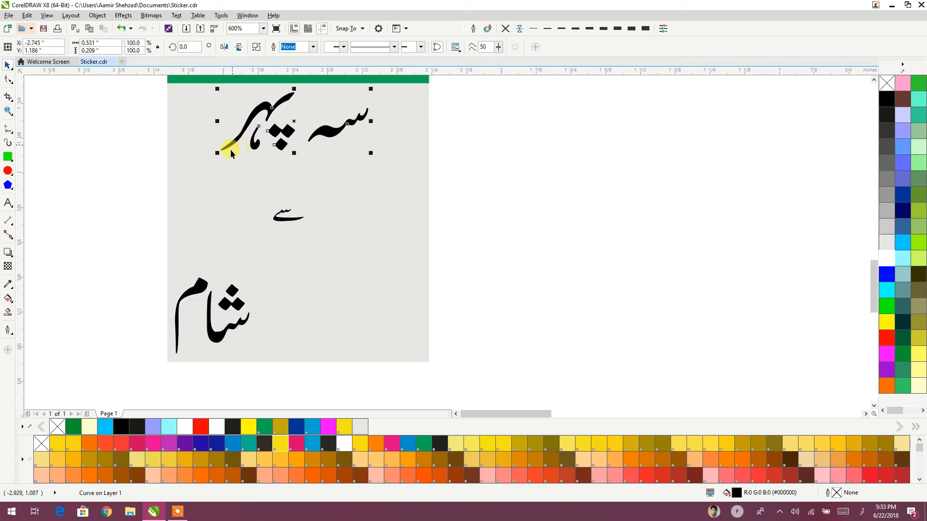
{"action": "left_click_drag", "start_coordinate": [216, 154], "coordinate": [242, 143]}
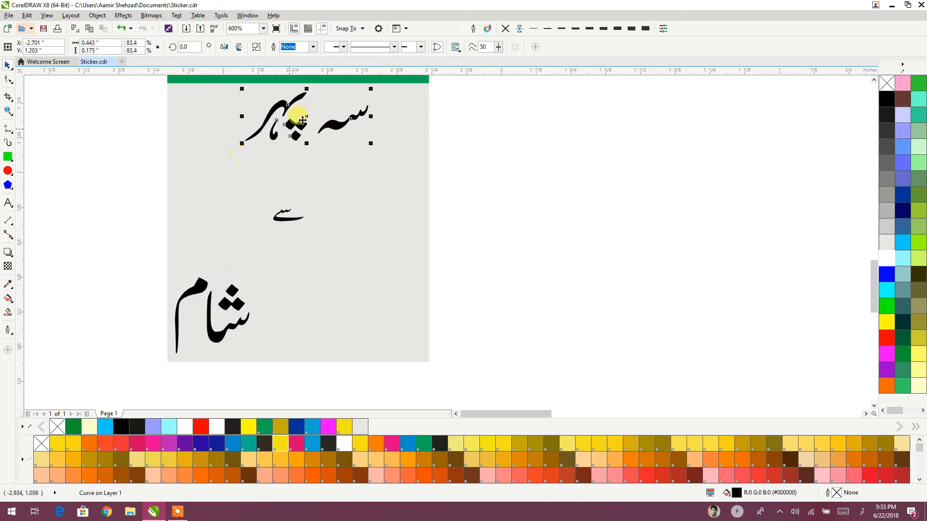
{"action": "left_click_drag", "start_coordinate": [328, 122], "coordinate": [379, 123]}
- Enlarge the word سے to about 0.29 inches wide and move it to the middle of the grey box
{"action": "left_click", "coordinate": [289, 217]}
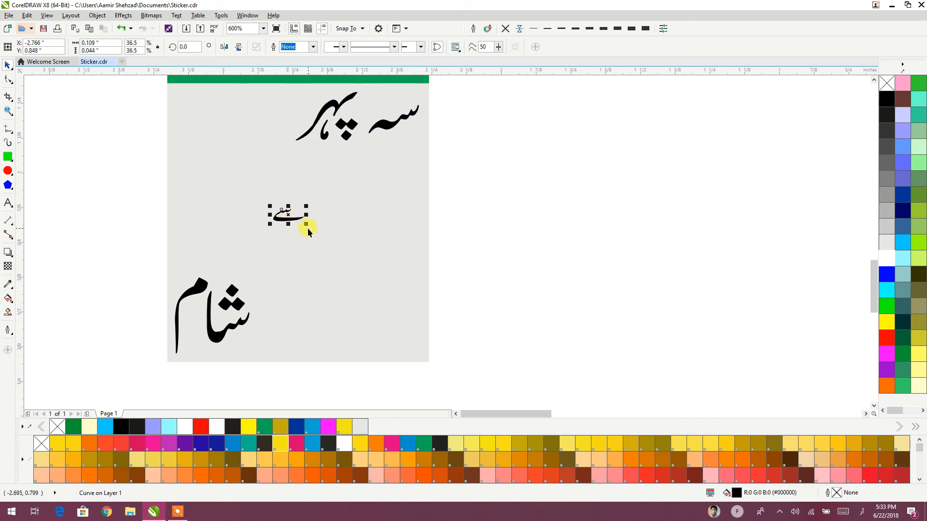
{"action": "left_click_drag", "start_coordinate": [313, 234], "coordinate": [334, 258]}
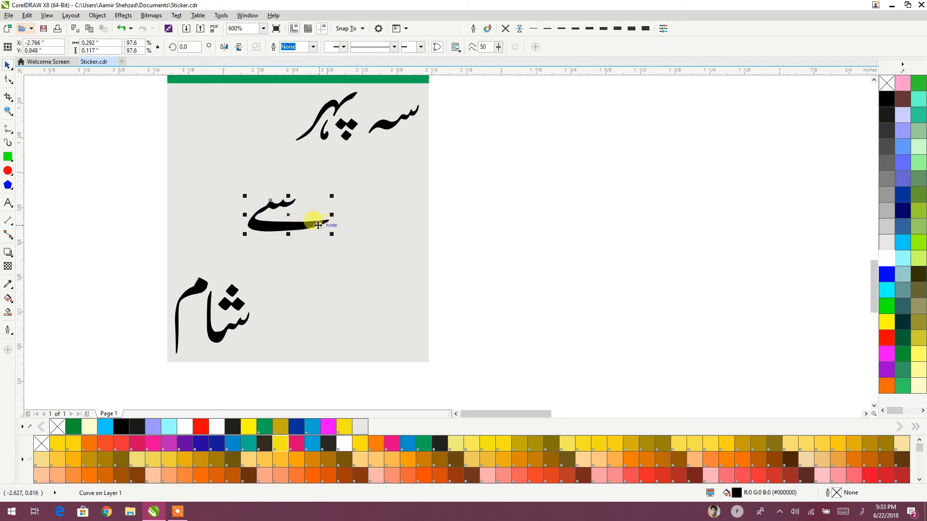
{"action": "left_click_drag", "start_coordinate": [289, 218], "coordinate": [300, 214]}
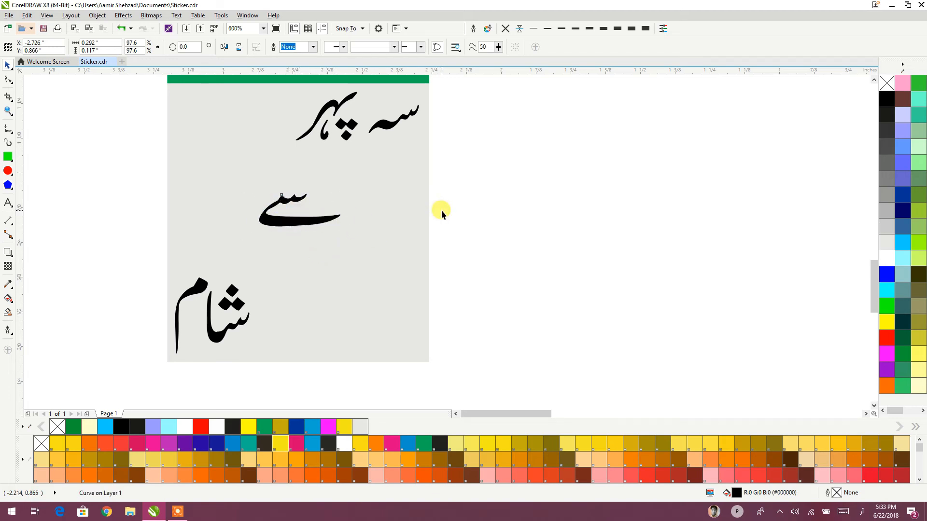
{"action": "left_click", "coordinate": [449, 205]}
- Distribute سہ پہر, سے and شام with equal vertical spacing between them
{"action": "scroll", "coordinate": [454, 208], "scroll_direction": "up", "scroll_amount": 2}
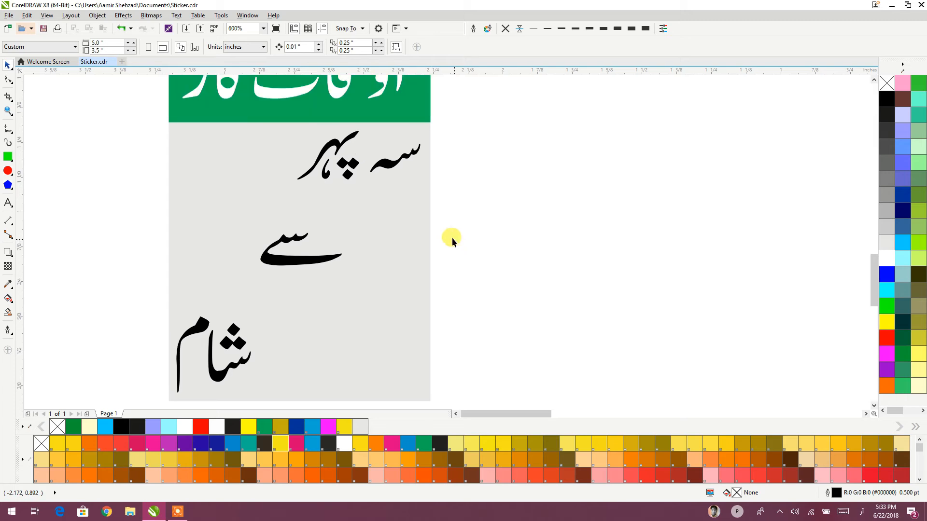
{"action": "left_click", "coordinate": [283, 261]}
{"action": "left_click", "coordinate": [223, 345], "text": "shift"}
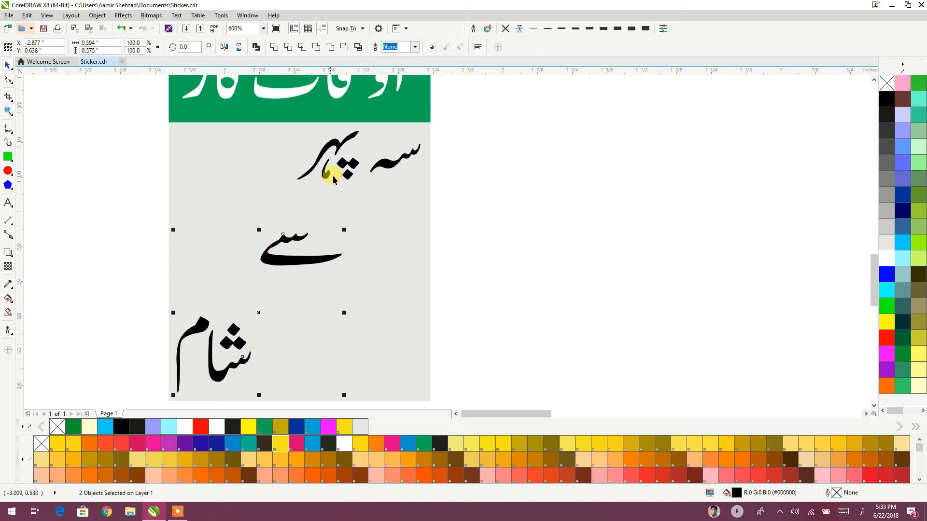
{"action": "left_click", "coordinate": [326, 150], "text": "shift"}
{"action": "left_click", "coordinate": [477, 46]}
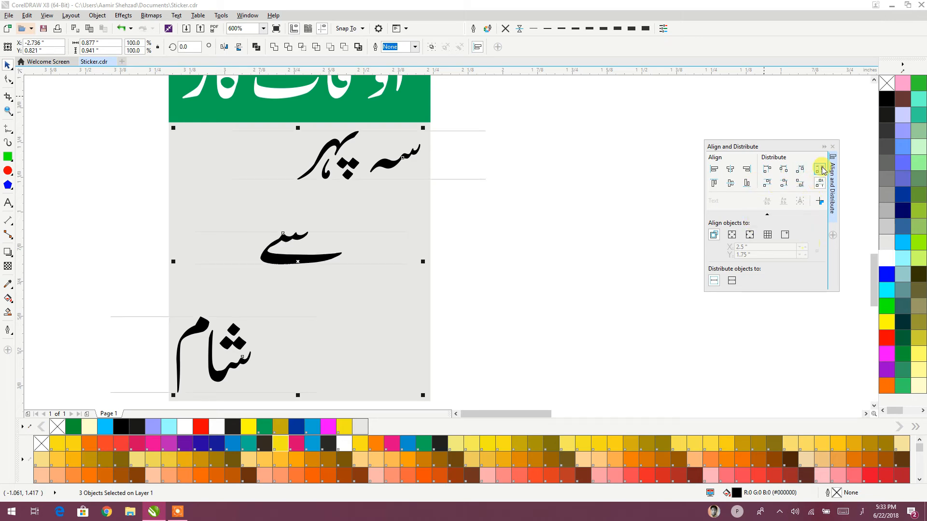
{"action": "left_click", "coordinate": [832, 147]}
{"action": "left_click", "coordinate": [633, 198]}
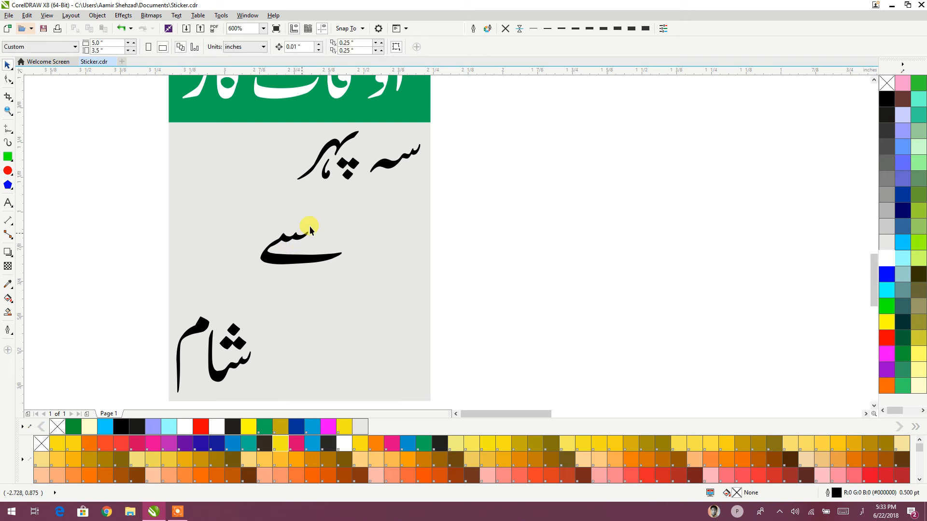
- Switch the input language to English (United States) and add separate texts "3" and "7" in the empty area beside the box
{"action": "left_click", "coordinate": [8, 202]}
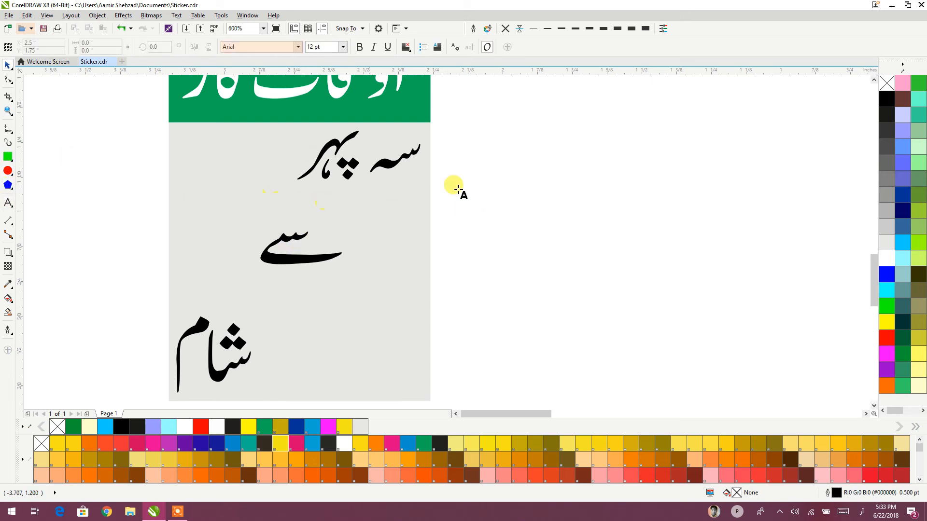
{"action": "left_click", "coordinate": [531, 200]}
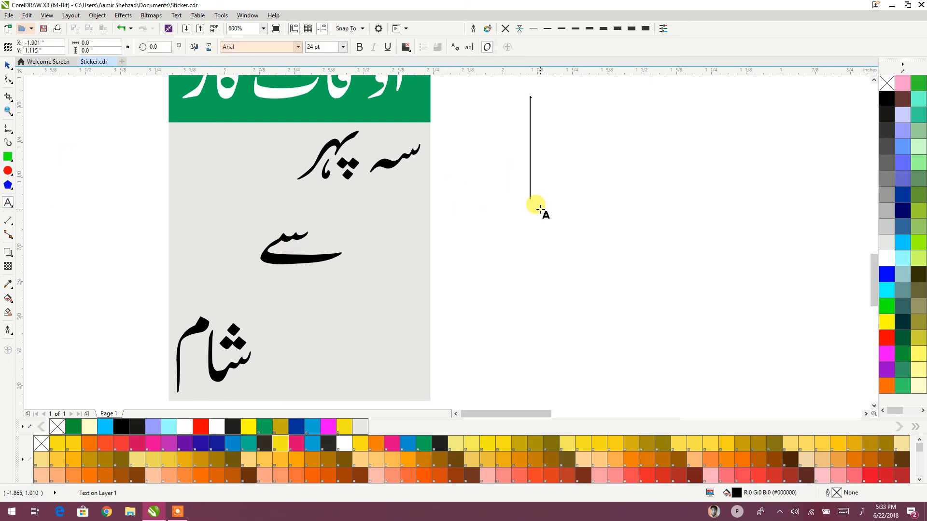
{"action": "type", "text": "۳"}
{"action": "key", "text": "BackSpace"}
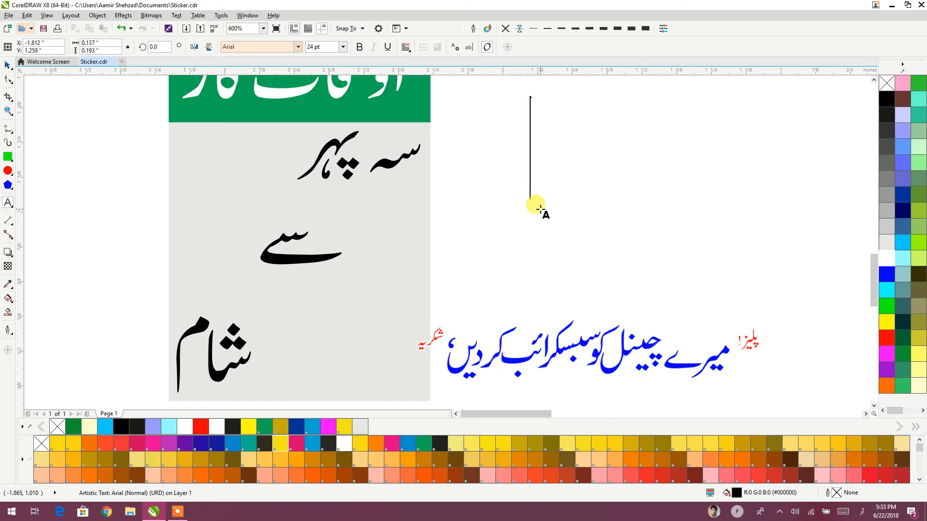
{"action": "left_click", "coordinate": [861, 511]}
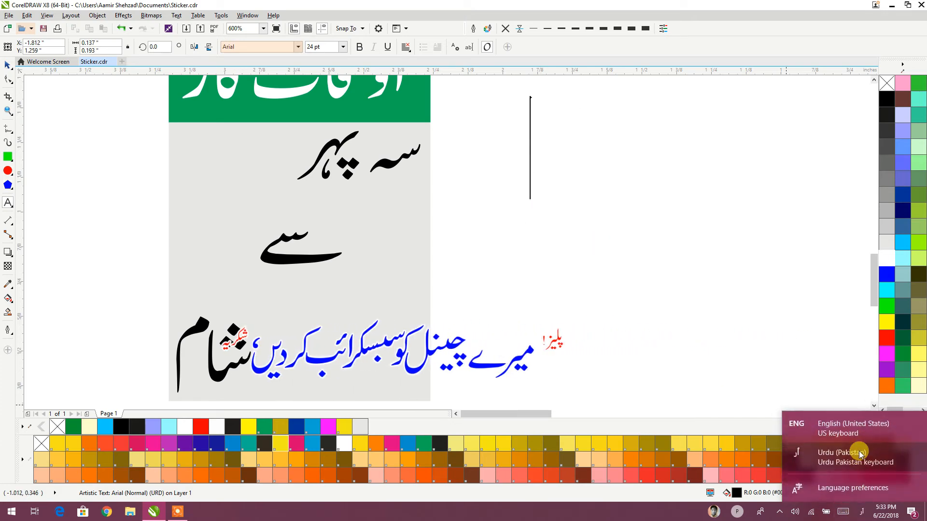
{"action": "left_click", "coordinate": [853, 428]}
{"action": "type", "text": "3"}
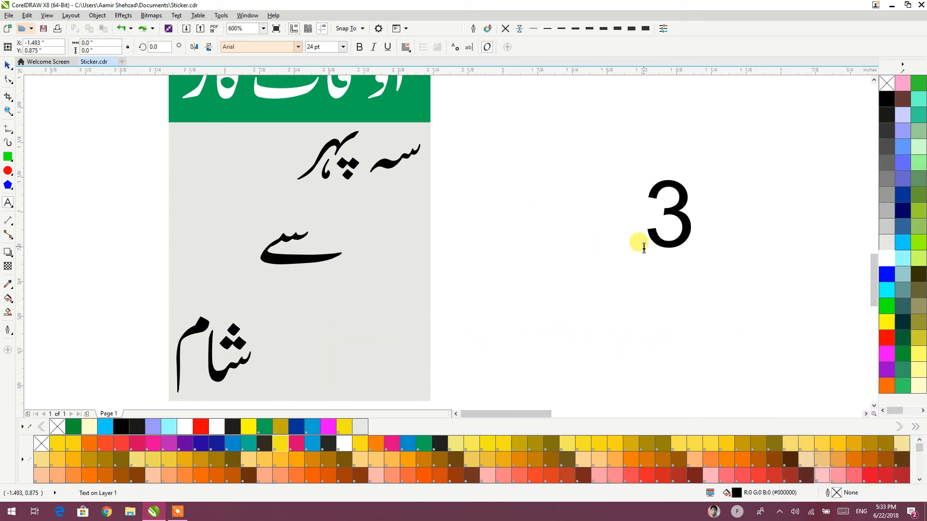
{"action": "left_click", "coordinate": [574, 340]}
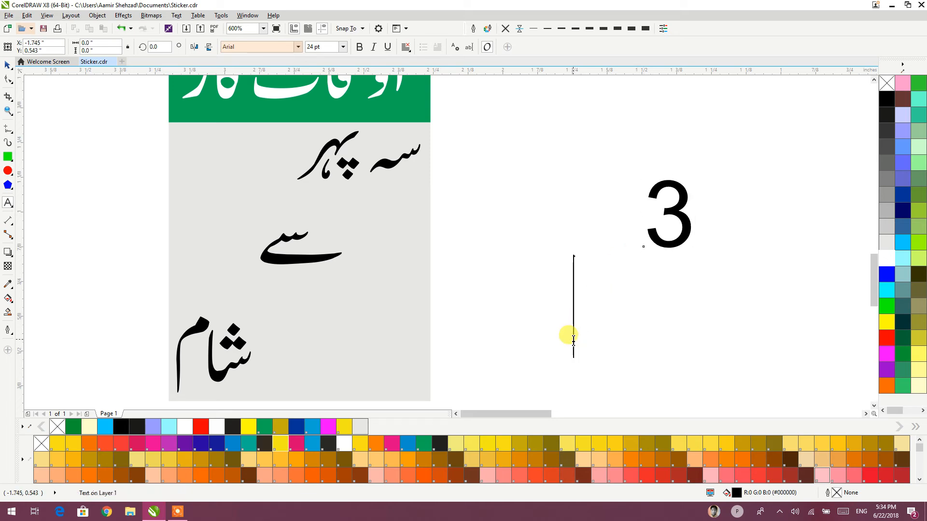
{"action": "type", "text": "7"}
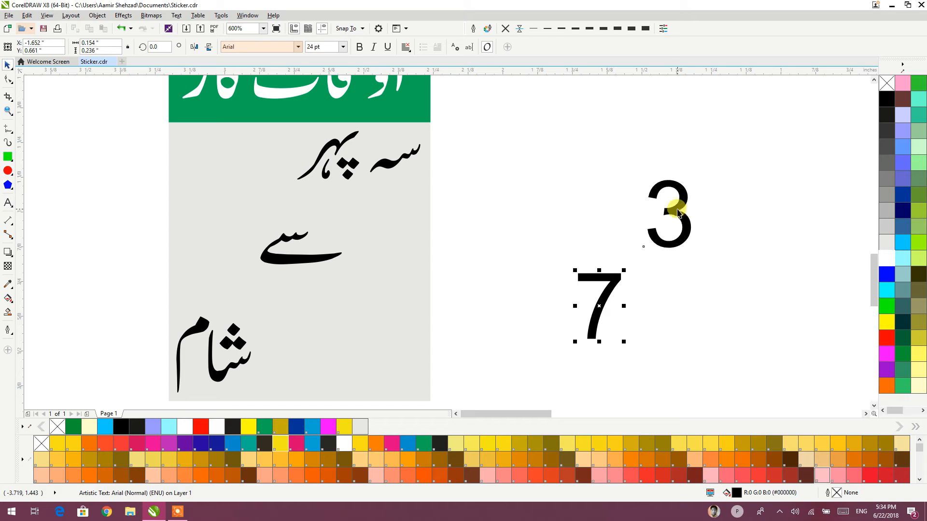
- Make both the 3 and the 7 bold
{"action": "left_click_drag", "start_coordinate": [723, 160], "coordinate": [556, 361]}
{"action": "left_click", "coordinate": [360, 47]}
{"action": "left_click", "coordinate": [613, 131]}
- Move the 3 into the grey box beside سہ پہر and set its font size to 30 pt
{"action": "left_click_drag", "start_coordinate": [665, 198], "coordinate": [226, 166]}
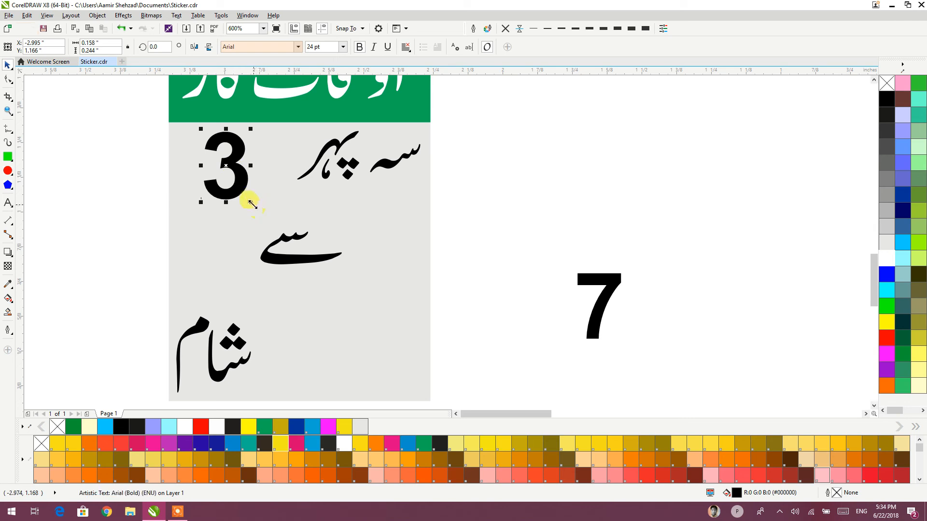
{"action": "mouse_move", "coordinate": [252, 204]}
{"action": "left_mouse_down"}
{"action": "mouse_move", "coordinate": [256, 220]}
{"action": "mouse_move", "coordinate": [250, 198]}
{"action": "left_mouse_up"}
{"action": "left_click_drag", "start_coordinate": [332, 46], "coordinate": [283, 43]}
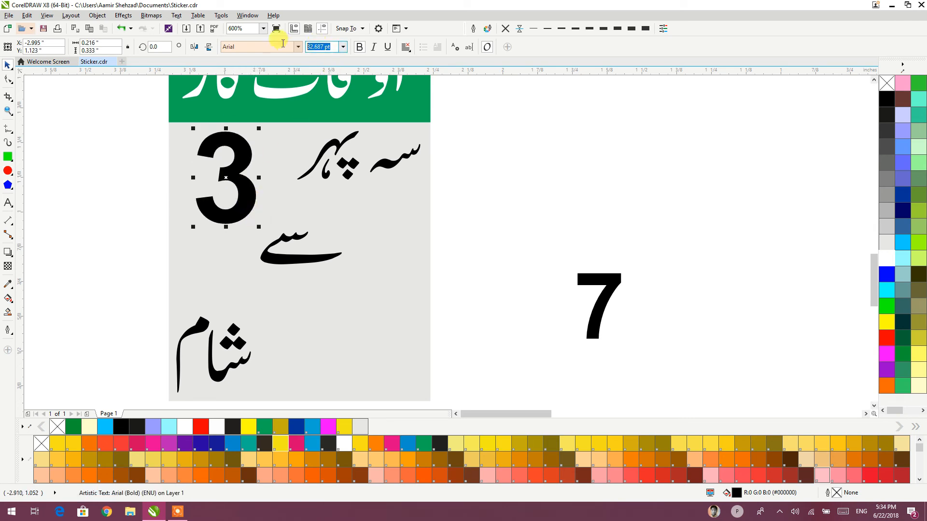
{"action": "type", "text": "30"}
{"action": "key", "text": "Return"}
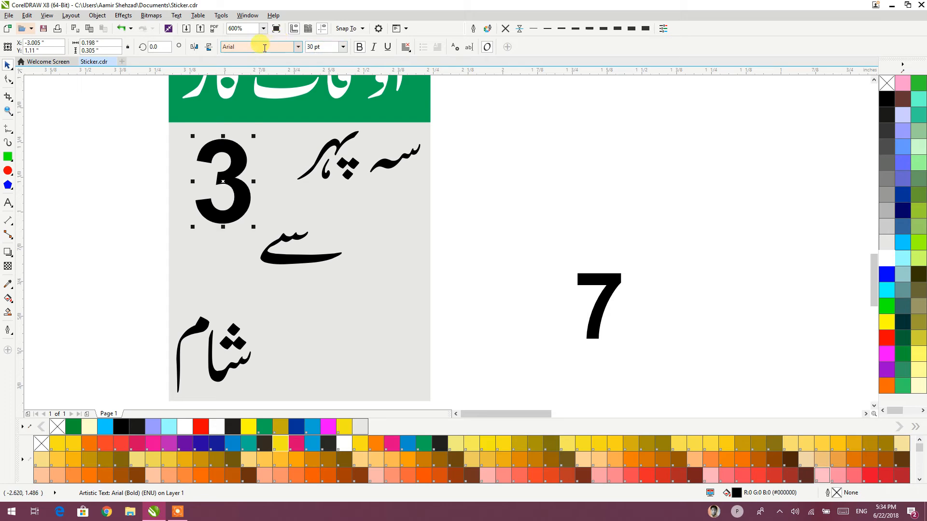
- Set the 7's font size to 30 pt and move it into the grey box beside شام
{"action": "left_click", "coordinate": [609, 277]}
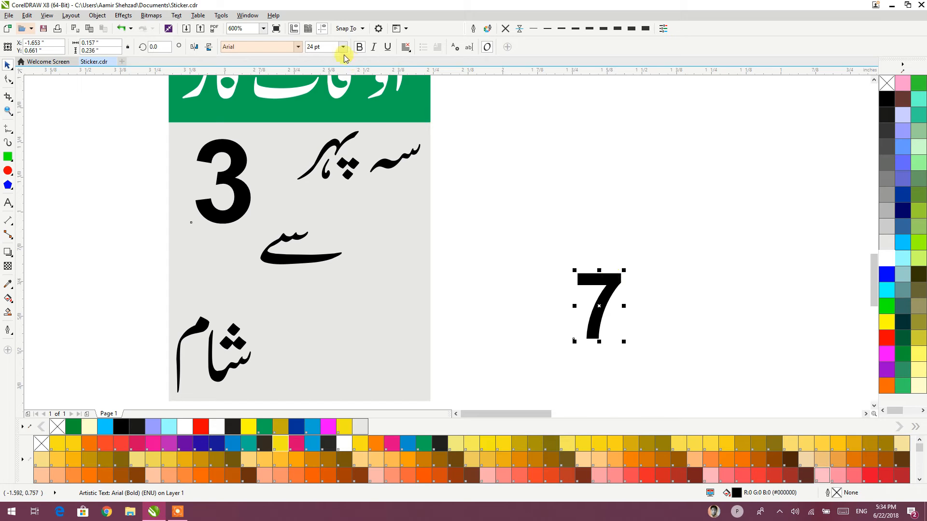
{"action": "type", "text": "30"}
{"action": "key", "text": "Return"}
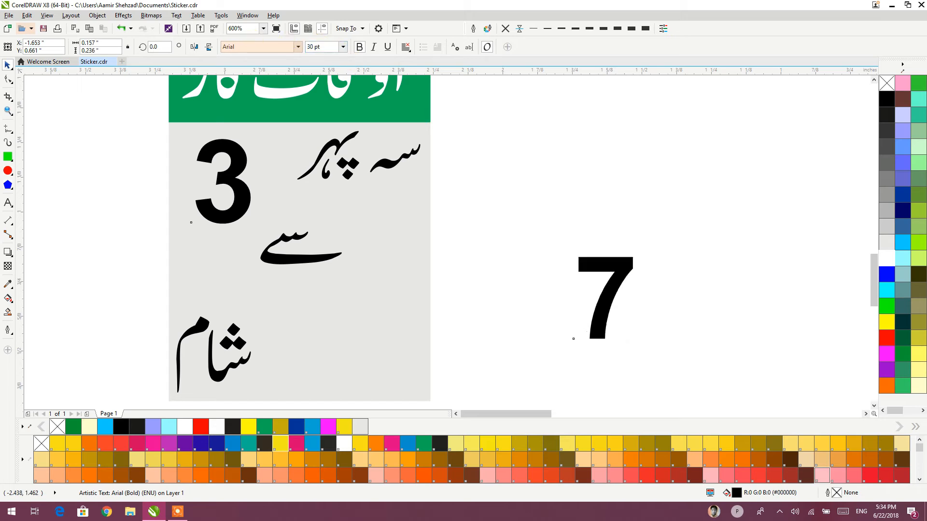
{"action": "left_click_drag", "start_coordinate": [611, 283], "coordinate": [367, 341]}
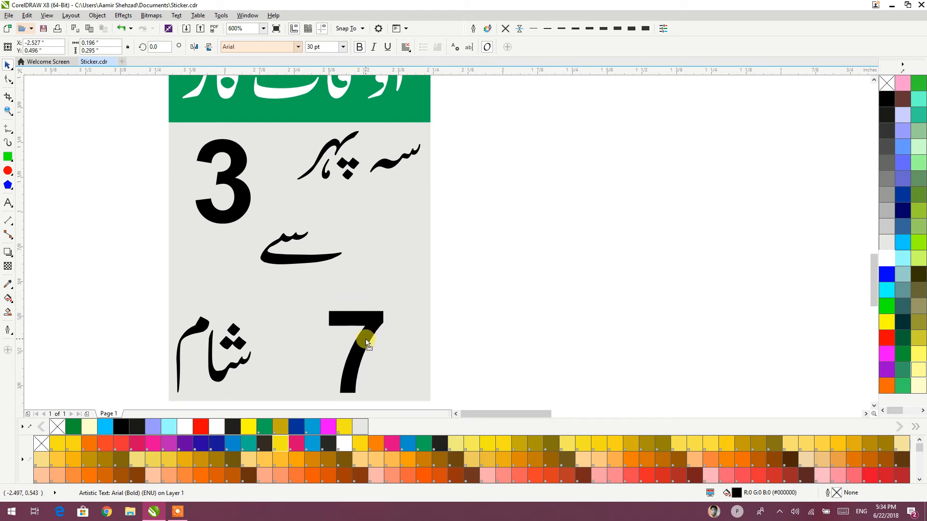
- Nudge the 3 up, centre it horizontally in line with سہ پہر, and adjust the pair's position beneath the green header
{"action": "left_click", "coordinate": [580, 301]}
{"action": "left_click_drag", "start_coordinate": [241, 198], "coordinate": [234, 191]}
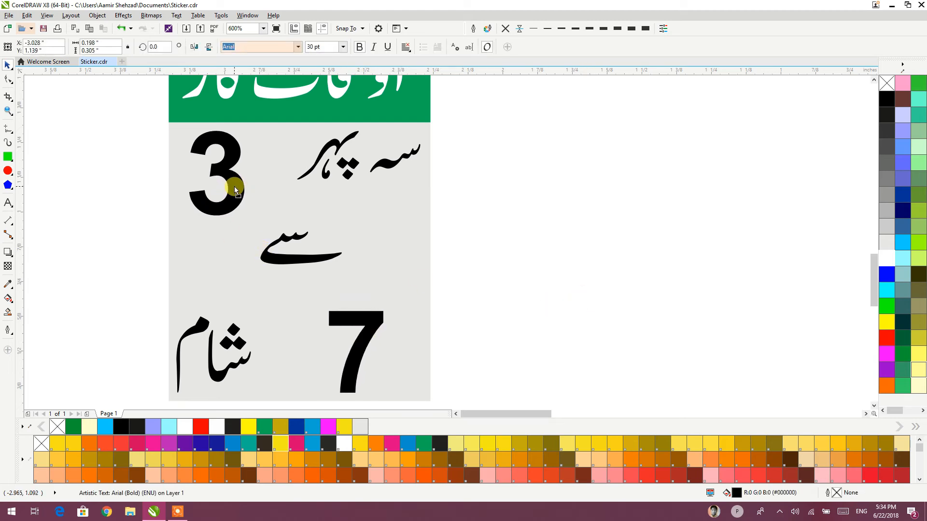
{"action": "left_click", "coordinate": [314, 171], "text": "shift"}
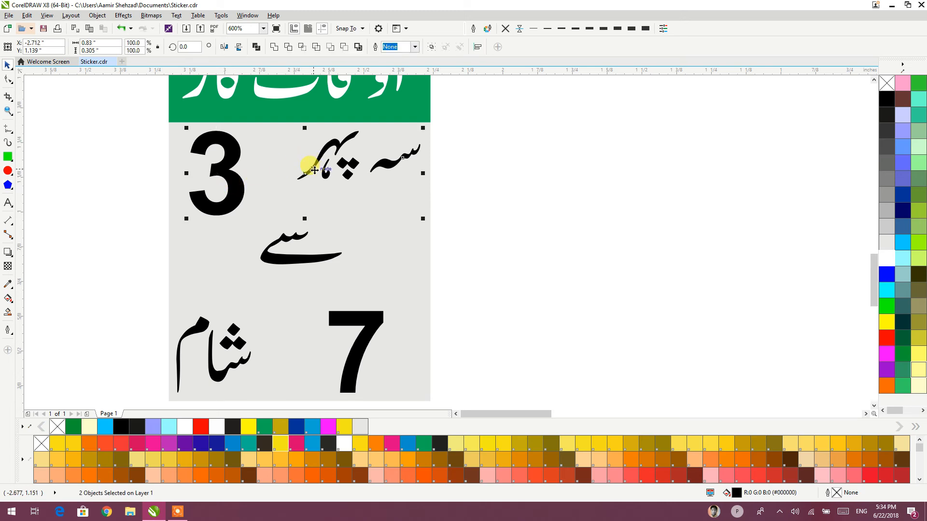
{"action": "key", "text": "e"}
{"action": "left_click_drag", "start_coordinate": [314, 170], "coordinate": [314, 174]}
- Shift شام and the 7 together slightly right within the lower part of the grey box
{"action": "left_click_drag", "start_coordinate": [67, 294], "coordinate": [482, 419]}
{"action": "left_click_drag", "start_coordinate": [324, 304], "coordinate": [370, 290]}
{"action": "left_click", "coordinate": [31, 153]}
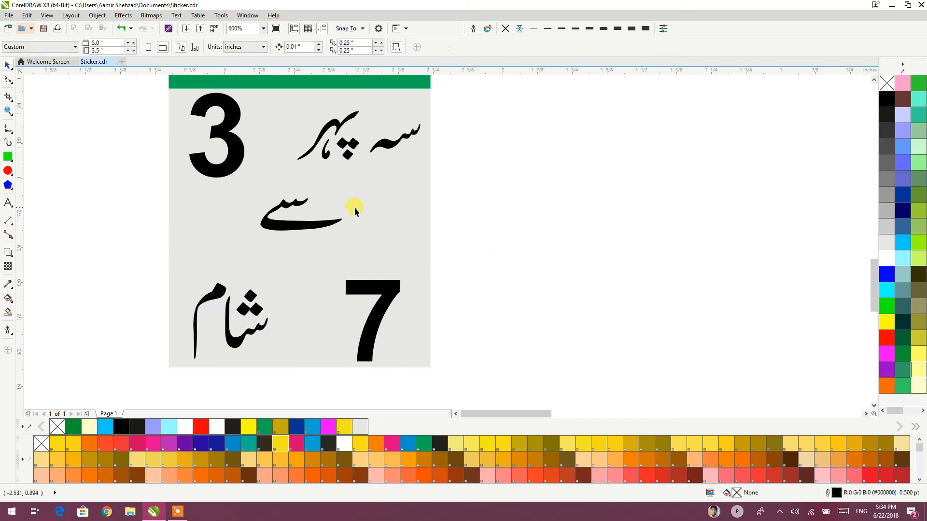
- Draw a rectangle about 0.94 by 0.26 inch around سے, spanning the grey box's full width and left unfilled
{"action": "left_click", "coordinate": [8, 156]}
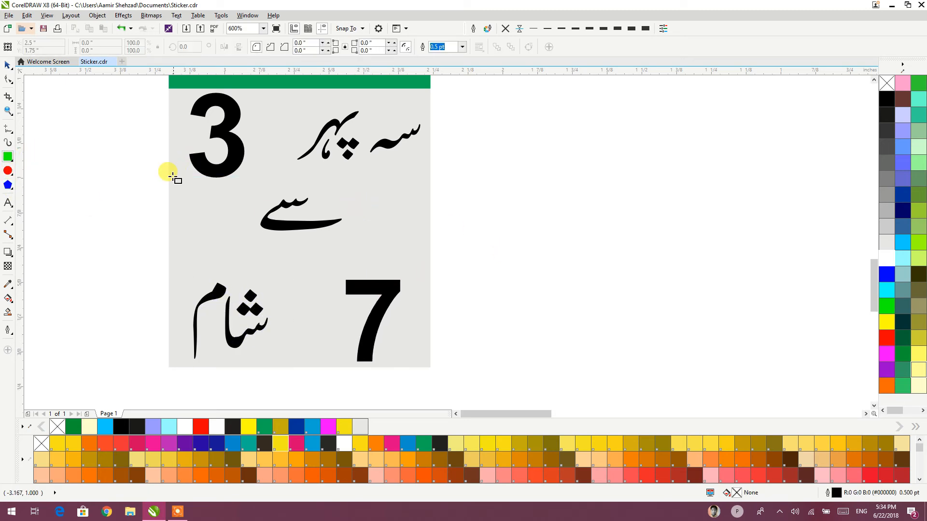
{"action": "mouse_move", "coordinate": [168, 177]}
{"action": "left_mouse_down"}
{"action": "mouse_move", "coordinate": [377, 211]}
{"action": "mouse_move", "coordinate": [430, 257]}
{"action": "left_mouse_up"}
{"action": "left_click_drag", "start_coordinate": [297, 175], "coordinate": [299, 185]}
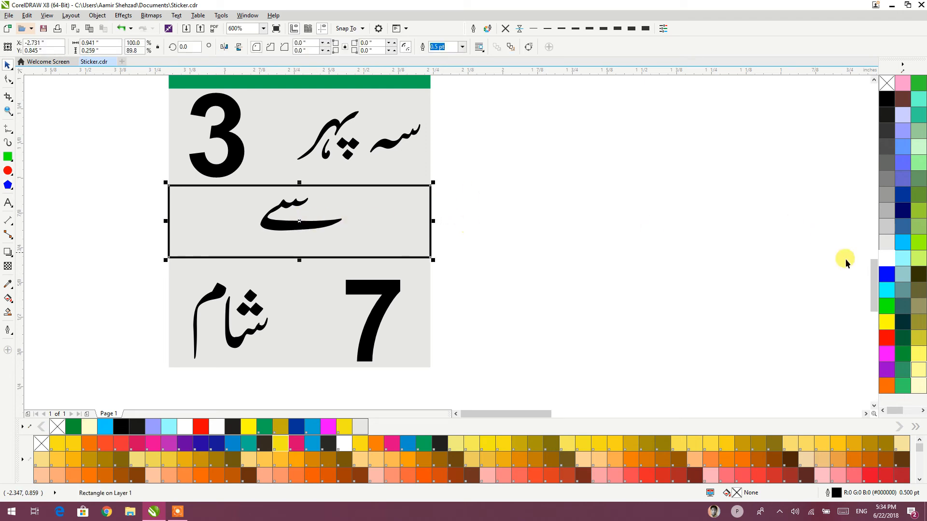
{"action": "left_click", "coordinate": [886, 241]}
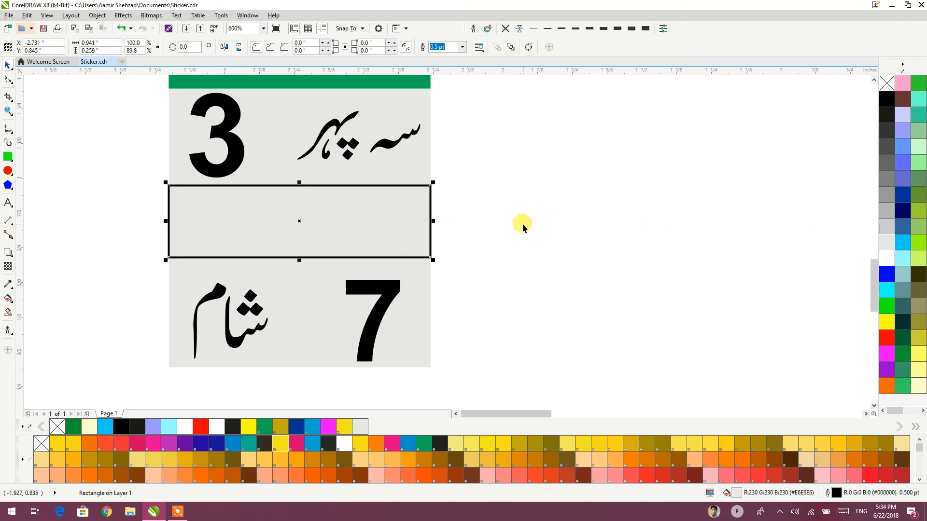
{"action": "key", "text": "ctrl+z"}
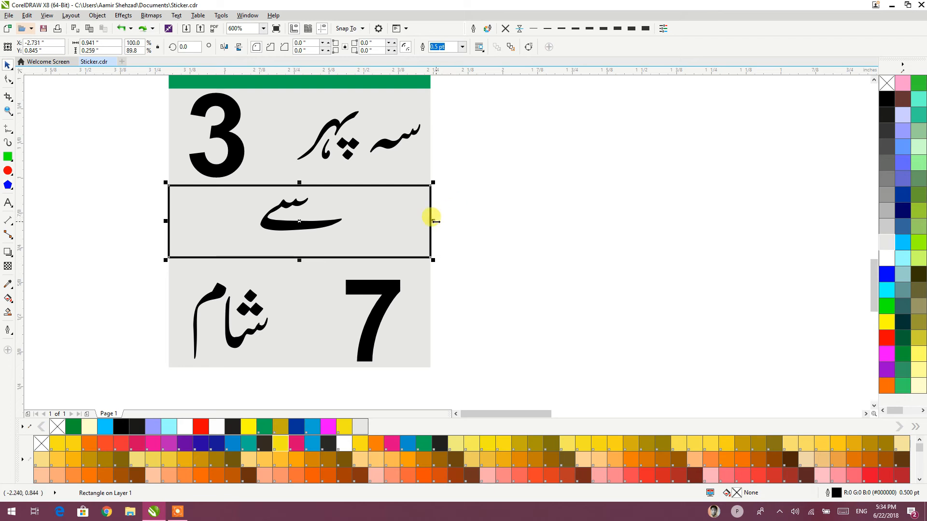
- Extend the rectangle past both sides of the grey box, give it a 0.75 pt outline and PowerClip it inside the box
{"action": "left_click_drag", "start_coordinate": [436, 222], "coordinate": [475, 221]}
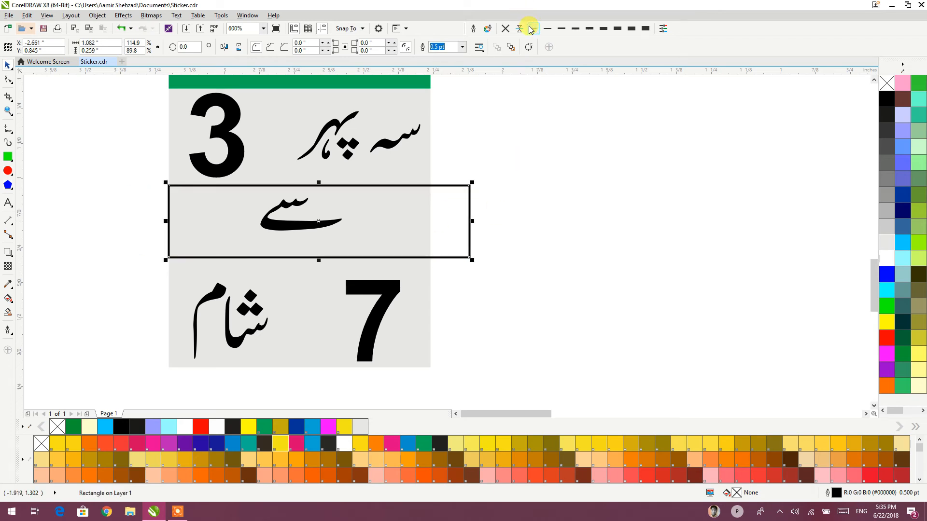
{"action": "left_click", "coordinate": [552, 29]}
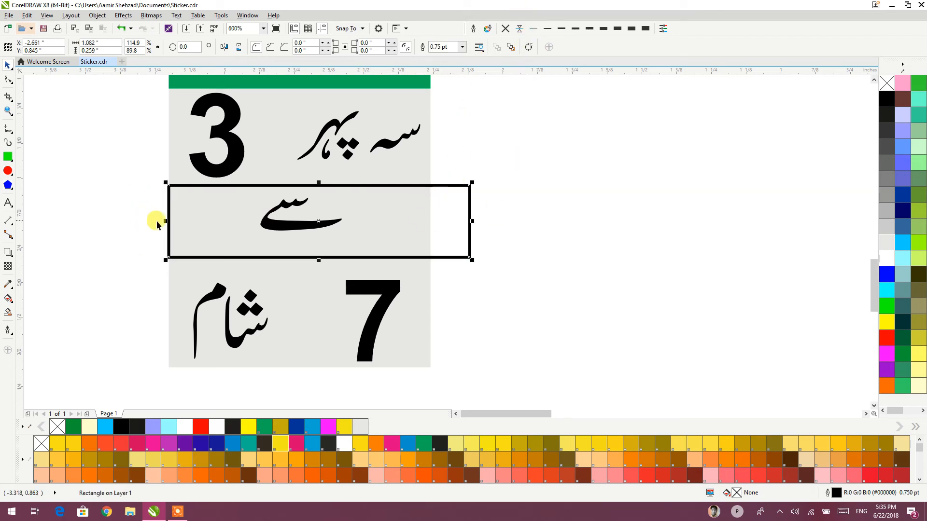
{"action": "left_click_drag", "start_coordinate": [165, 222], "coordinate": [135, 221]}
{"action": "right_click", "coordinate": [361, 199]}
{"action": "left_click", "coordinate": [379, 206]}
{"action": "left_click", "coordinate": [422, 150]}
- Move سے slightly down to sit midway between the two divider lines
{"action": "left_click", "coordinate": [293, 223]}
{"action": "left_click_drag", "start_coordinate": [293, 223], "coordinate": [294, 232]}
{"action": "left_click", "coordinate": [465, 155]}
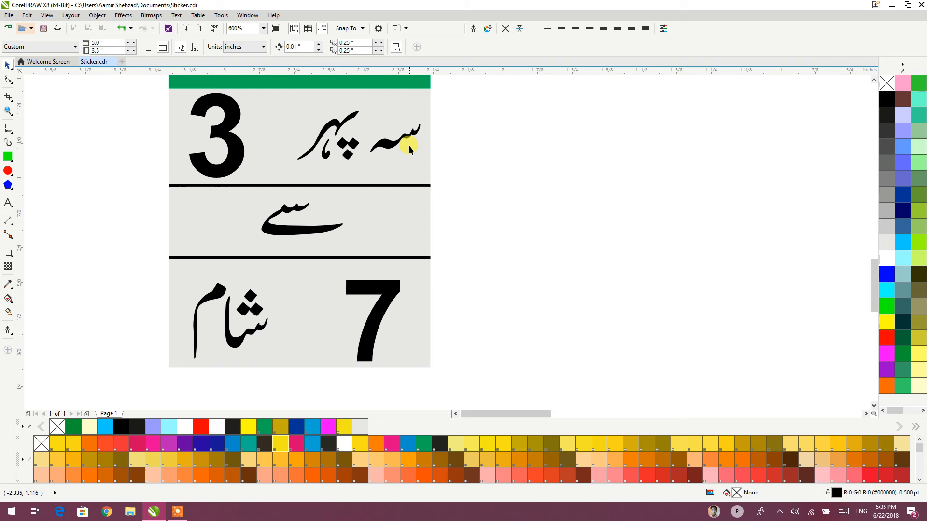
- Group the complete opening-hours box, then place it on the sticker above the yellow corner's course text and scale it down
{"action": "scroll", "coordinate": [410, 146], "scroll_direction": "down", "scroll_amount": 1}
{"action": "left_click_drag", "start_coordinate": [409, 146], "coordinate": [391, 207]}
{"action": "scroll", "coordinate": [341, 174], "scroll_direction": "down", "scroll_amount": 1}
{"action": "left_click_drag", "start_coordinate": [413, 309], "coordinate": [270, 112]}
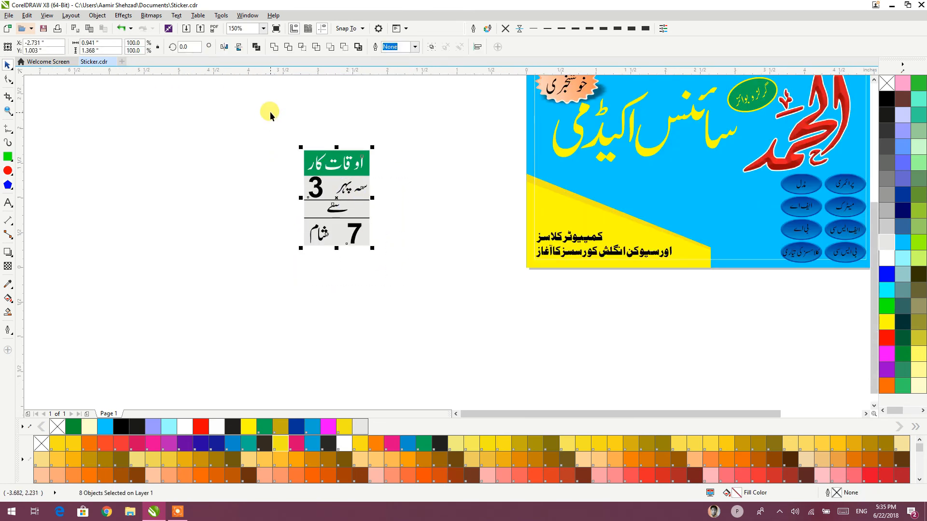
{"action": "key", "text": "ctrl+g"}
{"action": "left_click_drag", "start_coordinate": [374, 249], "coordinate": [569, 225]}
{"action": "mouse_move", "coordinate": [569, 175]}
{"action": "left_mouse_down"}
{"action": "mouse_move", "coordinate": [594, 154]}
{"action": "mouse_move", "coordinate": [557, 186]}
{"action": "left_mouse_up"}
{"action": "left_click", "coordinate": [422, 189]}
- Shrink the opening-hours box slightly from its upper corner to clear the yellow academy name
{"action": "scroll", "coordinate": [582, 183], "scroll_direction": "up", "scroll_amount": 2}
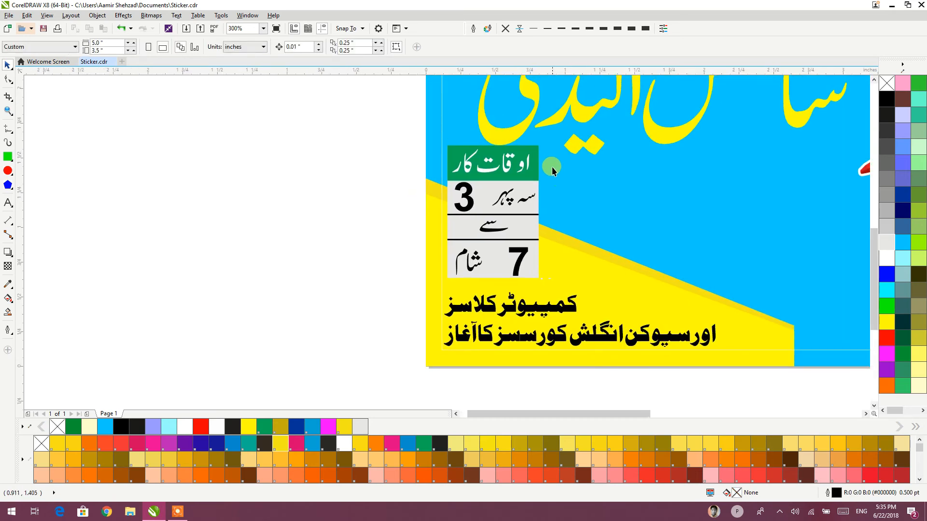
{"action": "left_click", "coordinate": [509, 159]}
{"action": "left_click_drag", "start_coordinate": [540, 144], "coordinate": [535, 150]}
{"action": "left_click", "coordinate": [322, 172]}
{"action": "scroll", "coordinate": [279, 177], "scroll_direction": "down", "scroll_amount": 3}
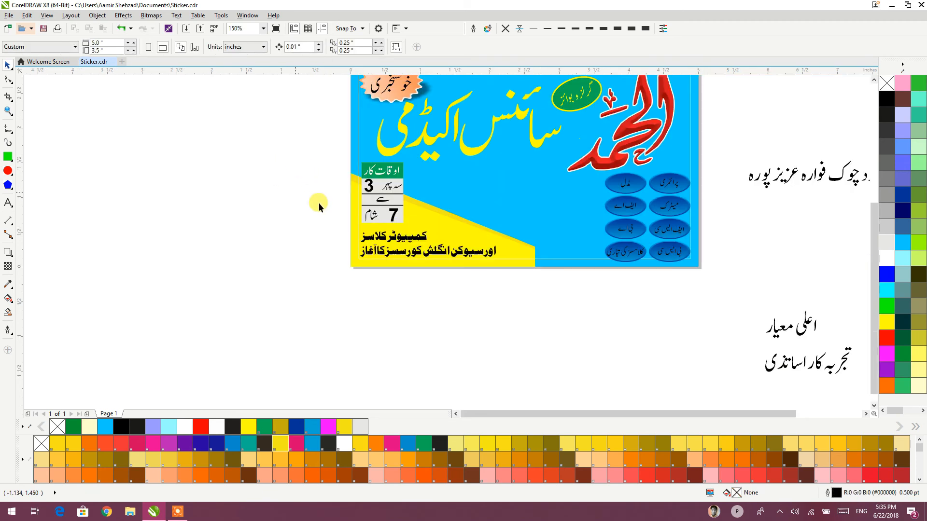
- Place the address line between the yellow corner and the class buttons and resize it to about 12 pt
{"action": "left_click_drag", "start_coordinate": [365, 244], "coordinate": [304, 261]}
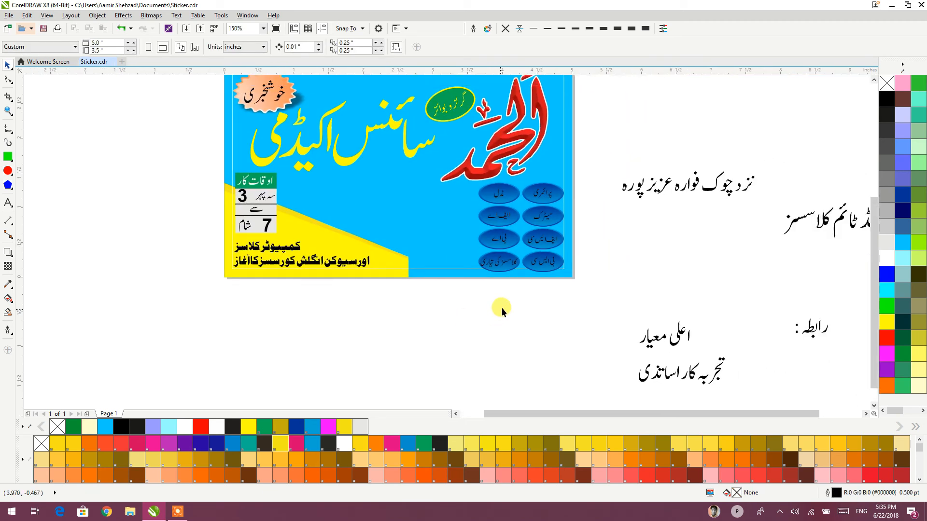
{"action": "left_click", "coordinate": [531, 269]}
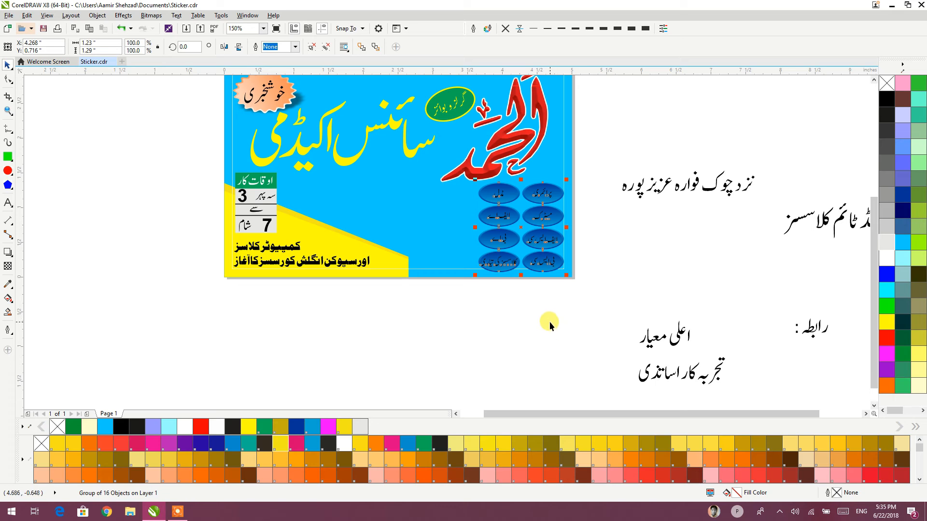
{"action": "left_click", "coordinate": [687, 192]}
{"action": "left_click", "coordinate": [687, 187]}
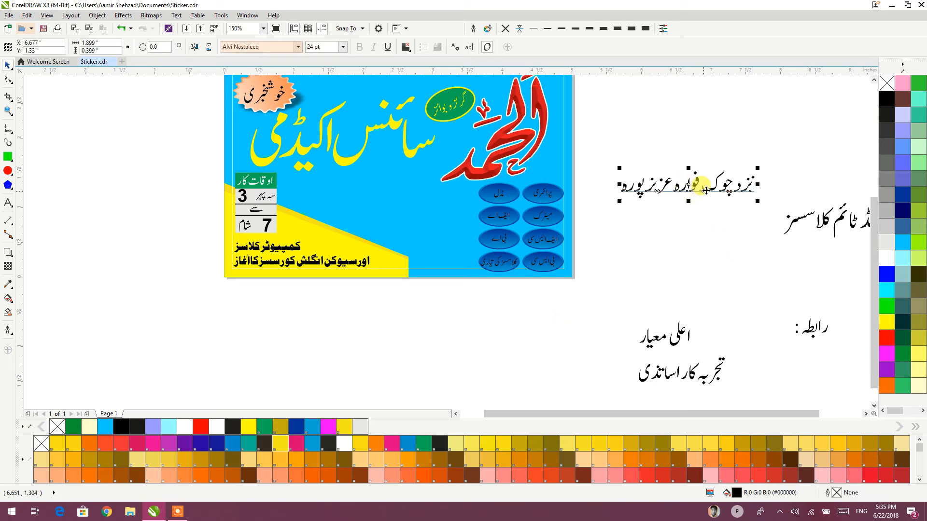
{"action": "left_click_drag", "start_coordinate": [756, 203], "coordinate": [451, 265]}
{"action": "scroll", "coordinate": [451, 265], "scroll_direction": "up", "scroll_amount": 5}
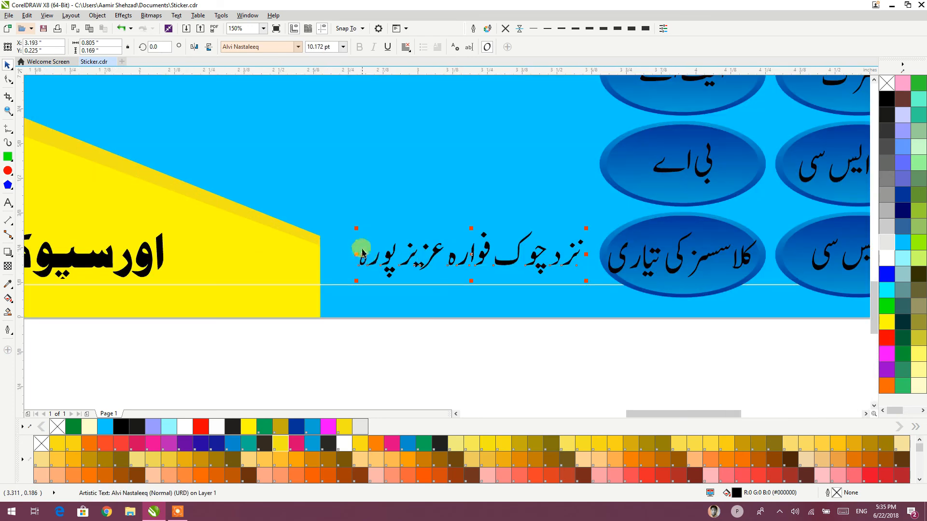
{"action": "left_click_drag", "start_coordinate": [352, 221], "coordinate": [325, 207]}
{"action": "left_click_drag", "start_coordinate": [586, 281], "coordinate": [603, 309]}
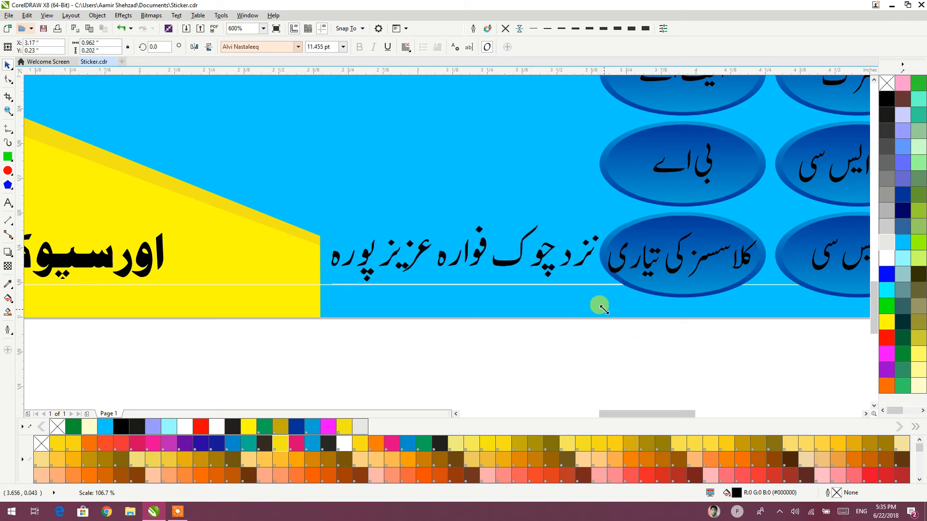
{"action": "left_click", "coordinate": [583, 343]}
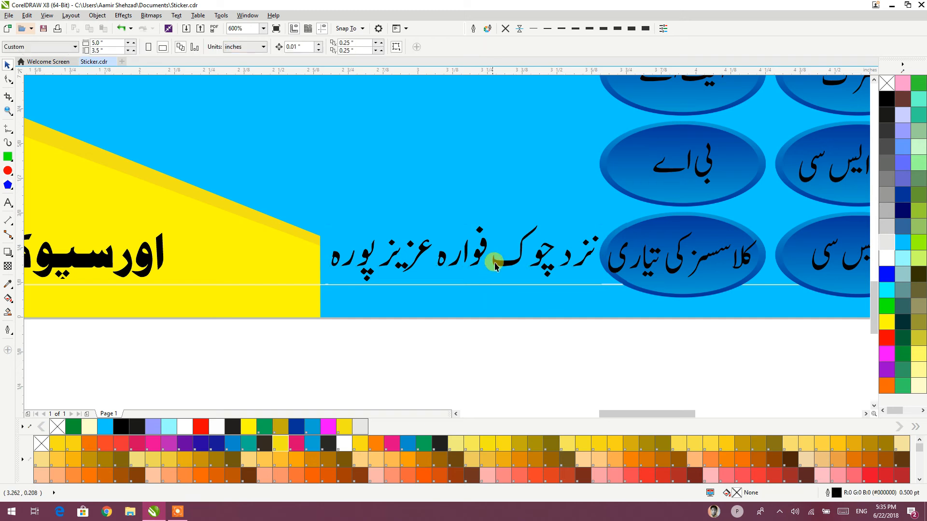
- Give the address line a white 1.5 pt outline behind the fill, with rounded corners and round line caps
{"action": "scroll", "coordinate": [499, 264], "scroll_direction": "down", "scroll_amount": 3}
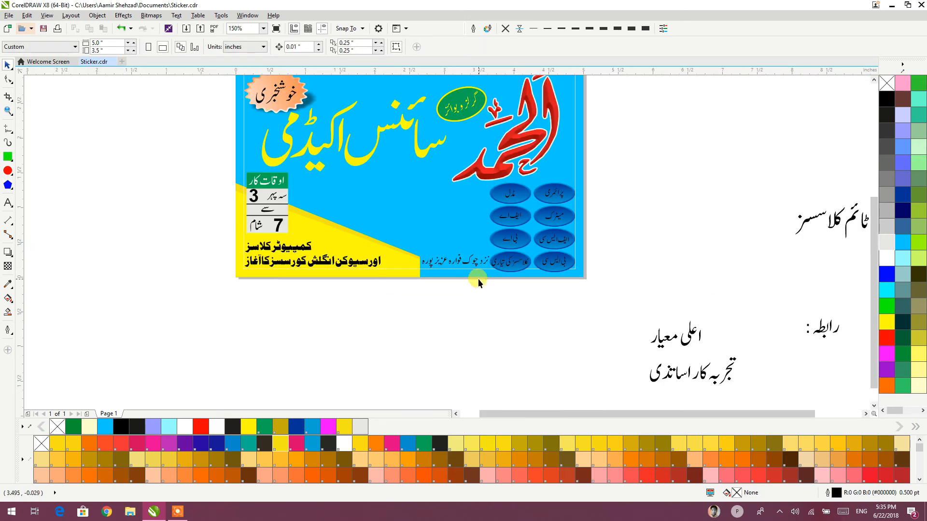
{"action": "left_click", "coordinate": [458, 263]}
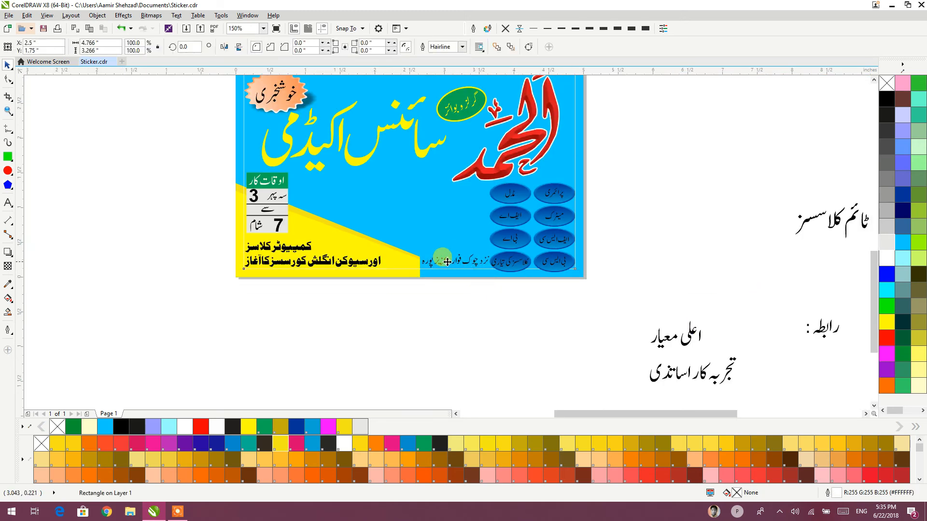
{"action": "scroll", "coordinate": [454, 262], "scroll_direction": "up", "scroll_amount": 4}
{"action": "left_click", "coordinate": [442, 262]}
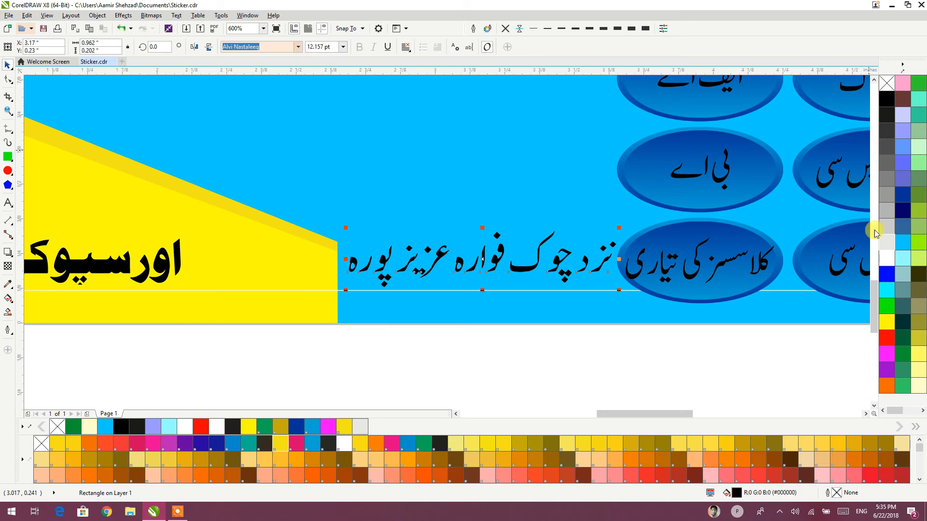
{"action": "right_click", "coordinate": [883, 261]}
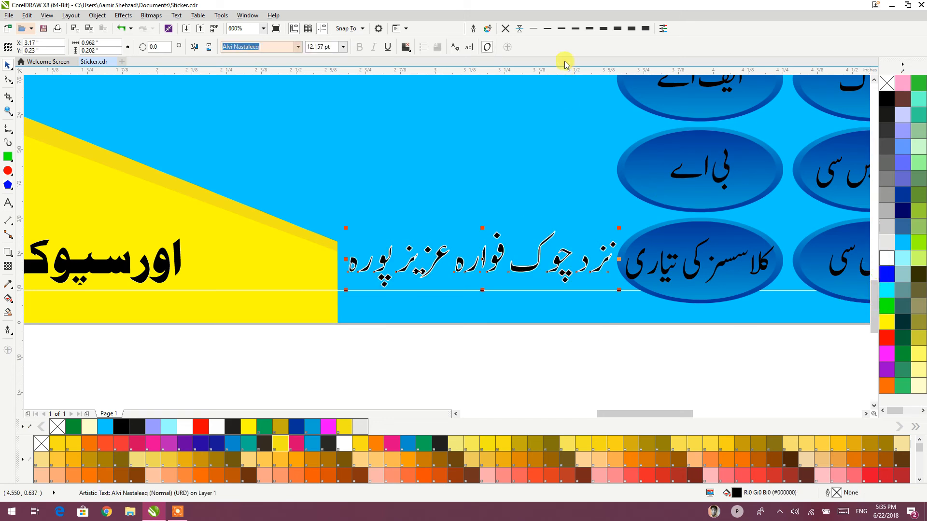
{"action": "left_click", "coordinate": [575, 29]}
{"action": "left_click", "coordinate": [472, 28]}
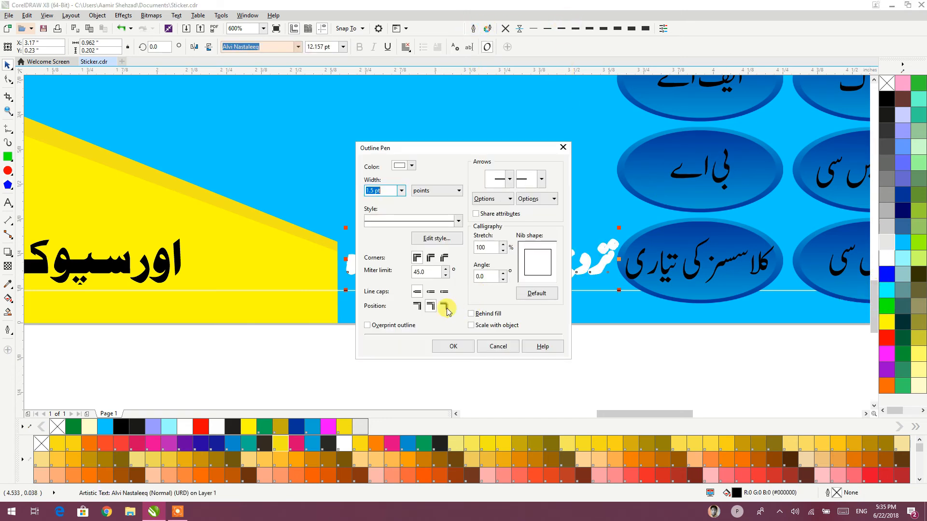
{"action": "left_click", "coordinate": [431, 291]}
{"action": "left_click", "coordinate": [430, 257]}
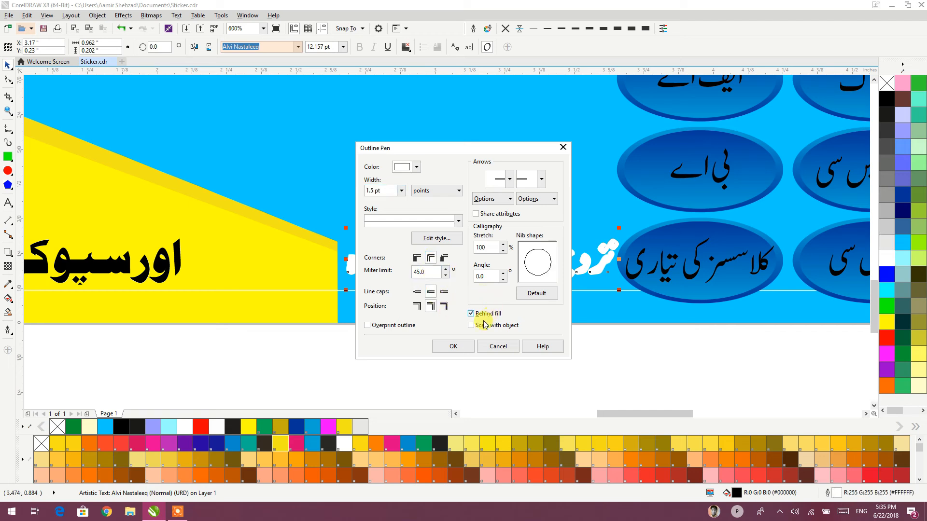
{"action": "left_click", "coordinate": [440, 346]}
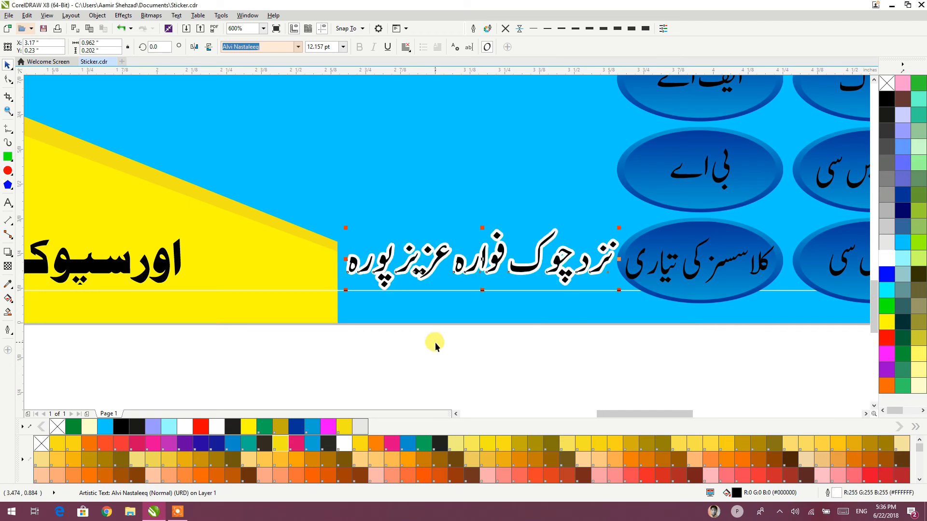
- Convert the outlined address line to curves and break it apart
{"action": "left_click", "coordinate": [563, 273]}
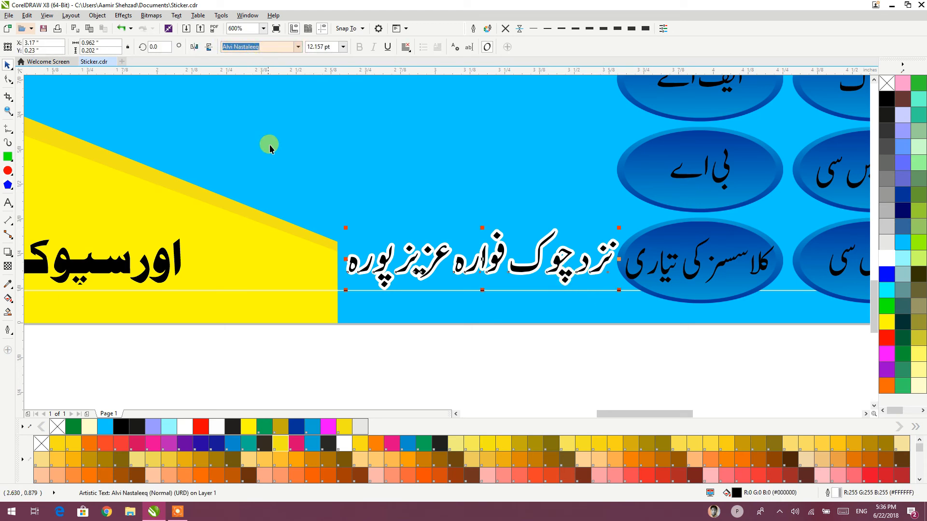
{"action": "key", "text": "ctrl+q"}
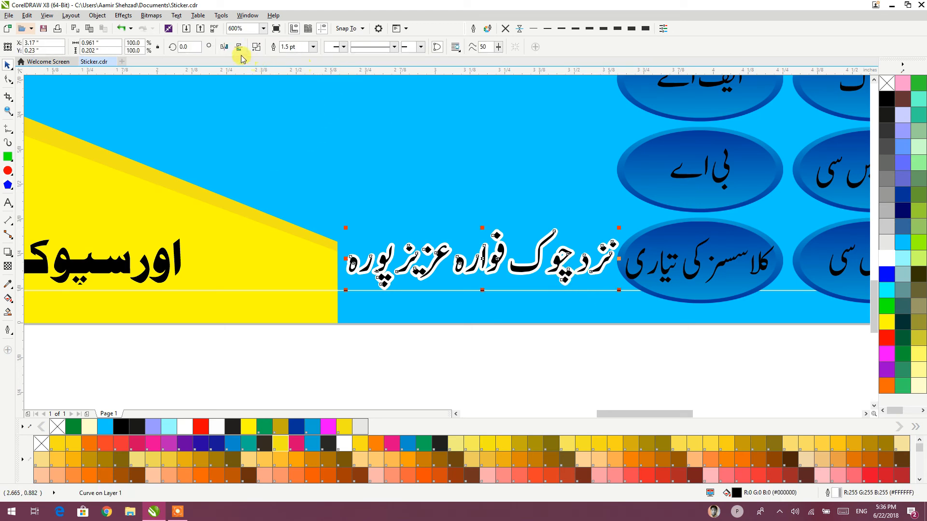
{"action": "left_click", "coordinate": [256, 46]}
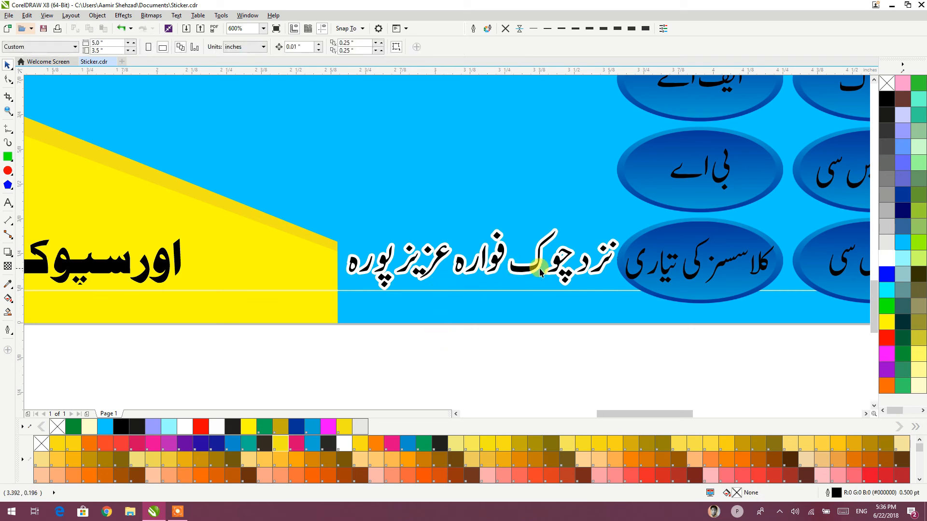
{"action": "left_click_drag", "start_coordinate": [533, 269], "coordinate": [531, 266]}
{"action": "scroll", "coordinate": [484, 240], "scroll_direction": "down", "scroll_amount": 3}
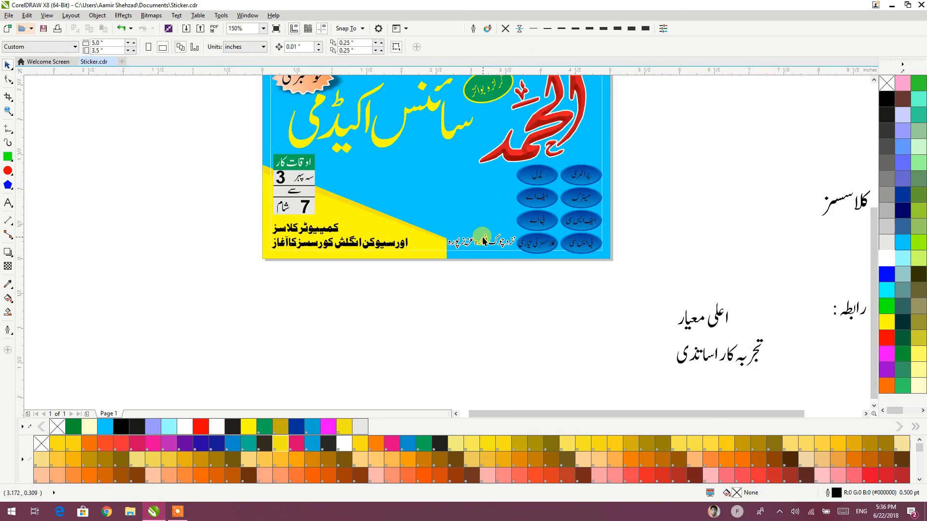
- Shrink سیکنڈ ٹائم کلاسسز to about 18.5 pt and centre it in a new 1.47 by 0.42 inch rectangle beside the opening-hours box
{"action": "left_click_drag", "start_coordinate": [483, 237], "coordinate": [414, 255]}
{"action": "left_click_drag", "start_coordinate": [827, 230], "coordinate": [414, 357]}
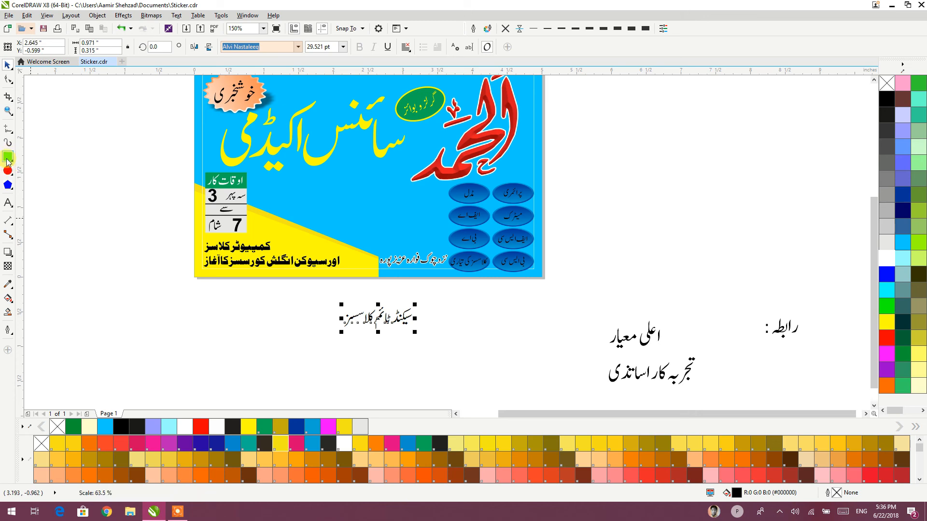
{"action": "left_click_drag", "start_coordinate": [260, 179], "coordinate": [361, 208]}
{"action": "left_click", "coordinate": [7, 69]}
{"action": "left_click_drag", "start_coordinate": [394, 323], "coordinate": [326, 198]}
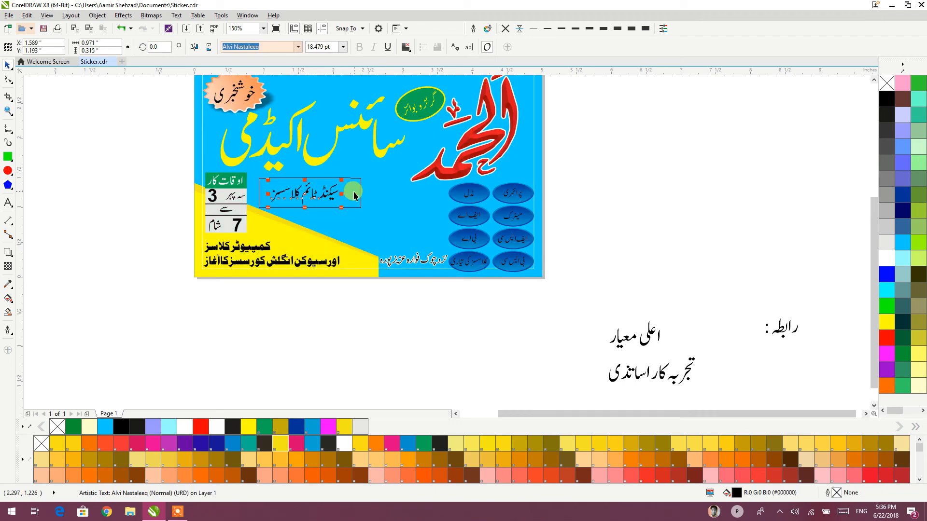
{"action": "left_click", "coordinate": [353, 193], "text": "shift"}
{"action": "left_click", "coordinate": [358, 303]}
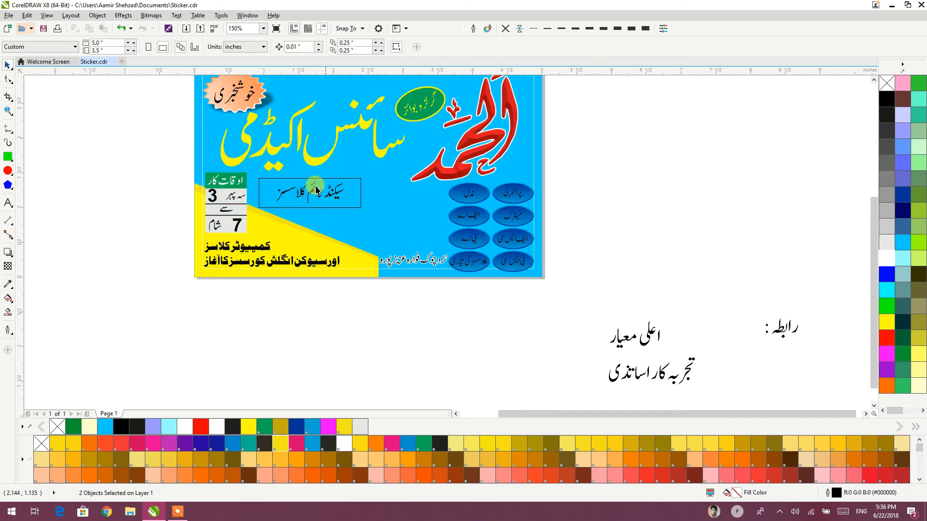
- Fill the rectangle around سیکنڈ ٹائم کلاسسز with bright green (#00FF00)
{"action": "scroll", "coordinate": [303, 197], "scroll_direction": "up", "scroll_amount": 4}
{"action": "left_click", "coordinate": [312, 164]}
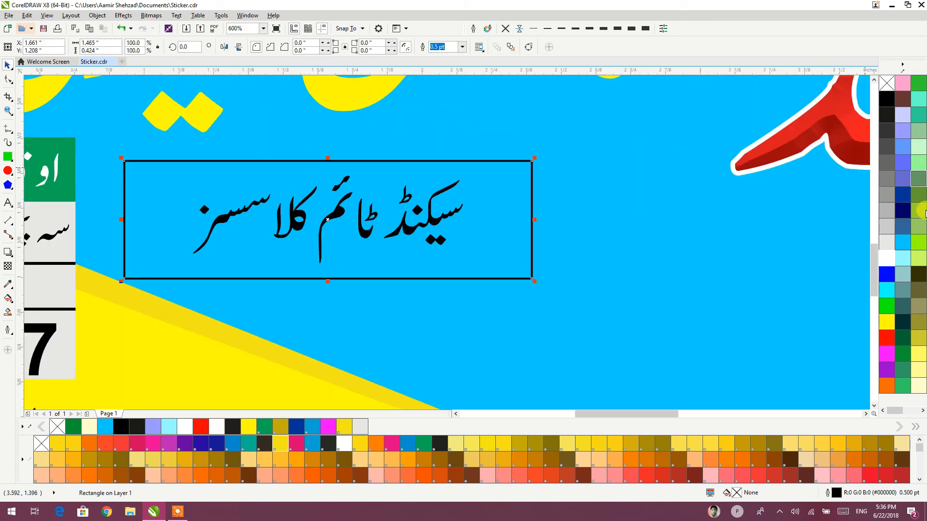
{"action": "left_click", "coordinate": [887, 306]}
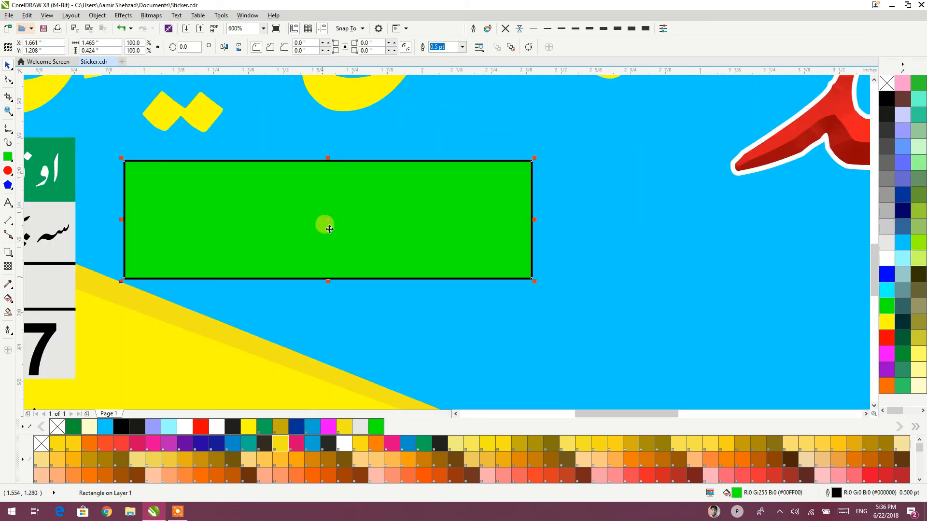
- Remove the green rectangle's outline and bring the hidden سیکنڈ ٹائم کلاسسز text in front of it
{"action": "scroll", "coordinate": [355, 211], "scroll_direction": "down", "scroll_amount": 2}
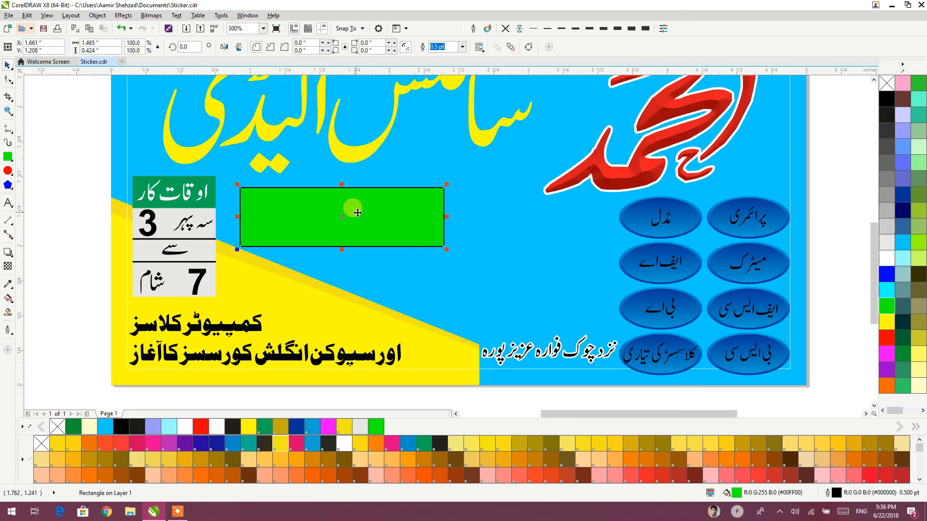
{"action": "left_click", "coordinate": [505, 30]}
{"action": "left_click_drag", "start_coordinate": [466, 397], "coordinate": [250, 158]}
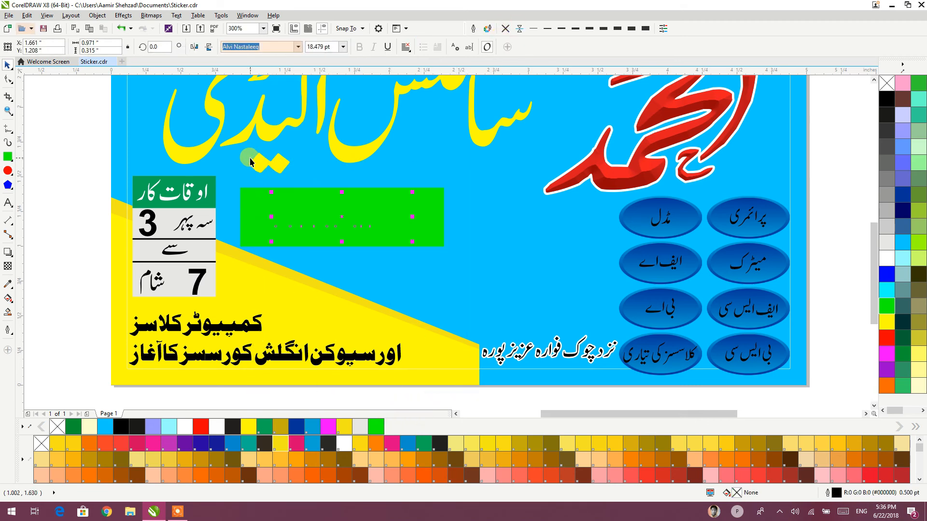
{"action": "key", "text": "shift+Page_Up"}
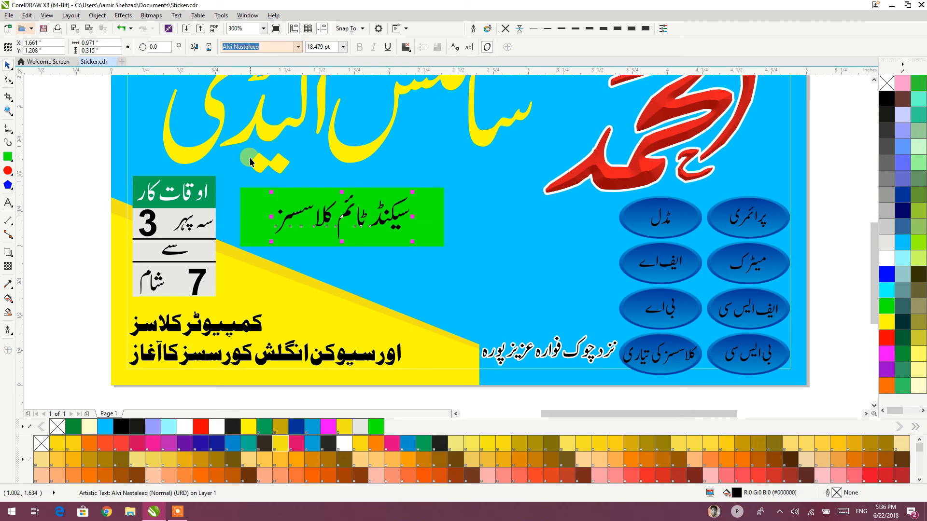
- Reduce the green rectangle's height to about 0.35 inch, keeping it centred behind the سیکنڈ ٹائم کلاسسز text
{"action": "left_click", "coordinate": [303, 195]}
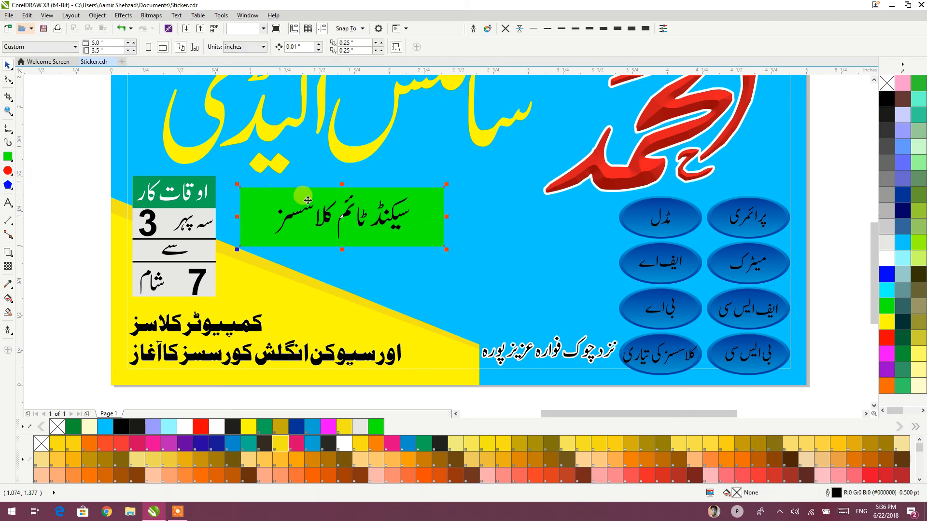
{"action": "scroll", "coordinate": [340, 226], "scroll_direction": "up", "scroll_amount": 2}
{"action": "left_click_drag", "start_coordinate": [347, 314], "coordinate": [353, 297]}
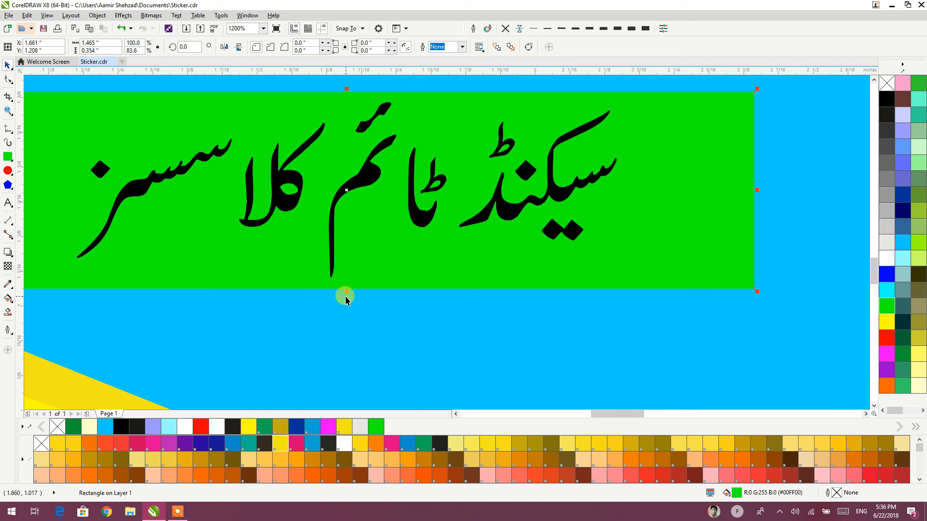
- Duplicate the green rectangle at about 0.42 inch tall, send the copy behind the original and fill it with #33CC66
{"action": "left_click_drag", "start_coordinate": [345, 291], "coordinate": [348, 311]}
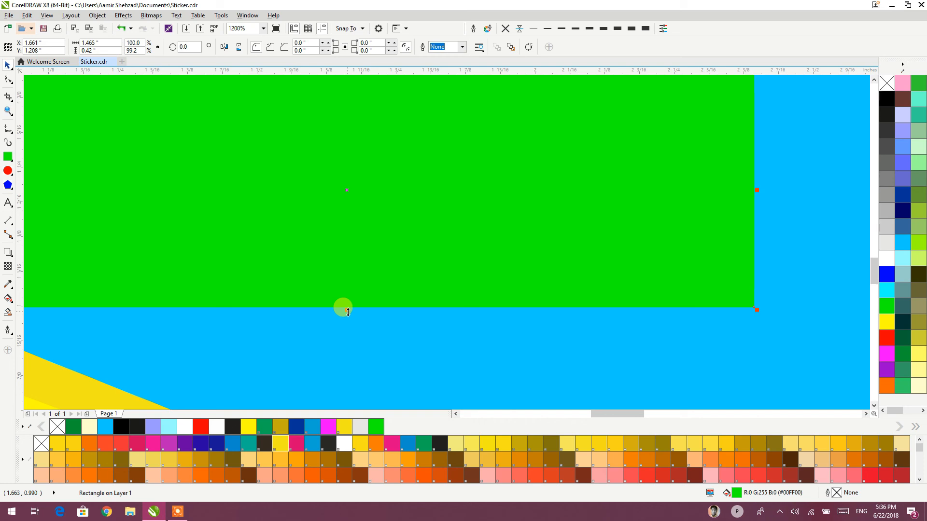
{"action": "key", "text": "ctrl+Page_Down"}
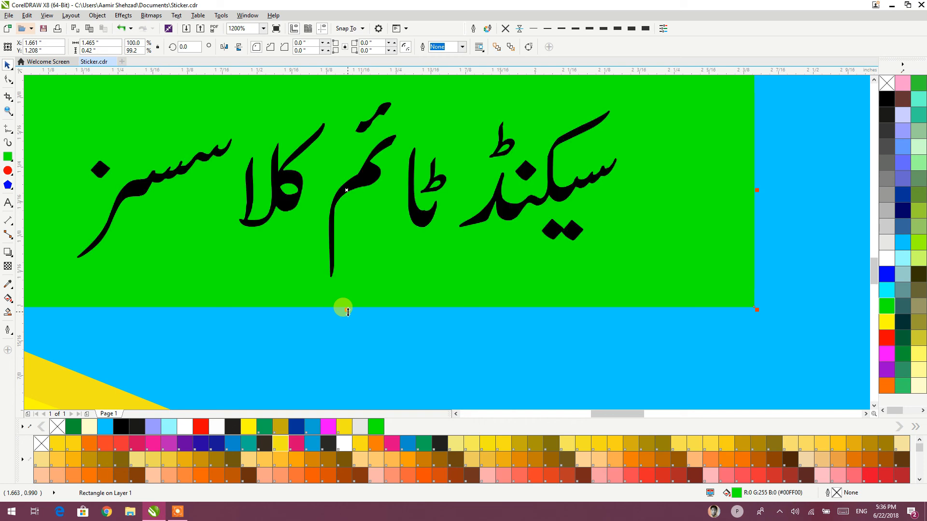
{"action": "left_click", "coordinate": [903, 385]}
{"action": "scroll", "coordinate": [570, 276], "scroll_direction": "down", "scroll_amount": 1}
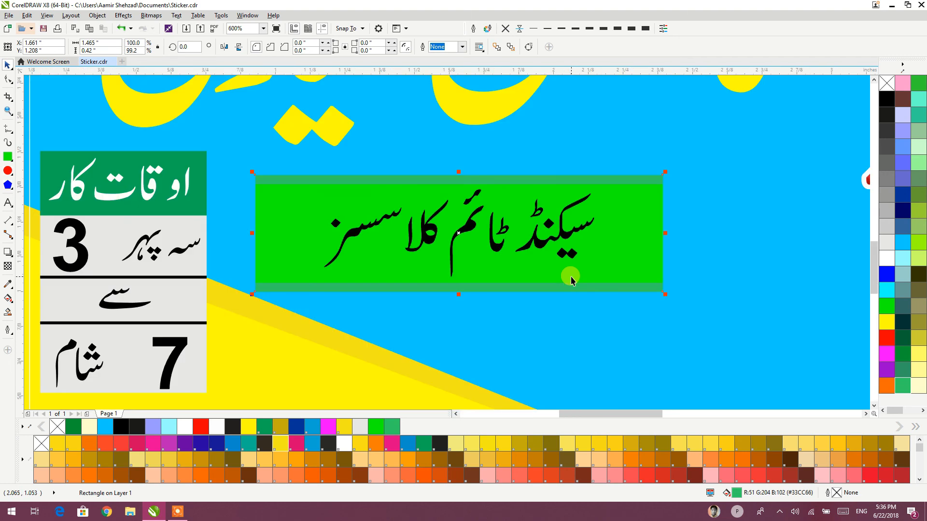
{"action": "scroll", "coordinate": [252, 162], "scroll_direction": "down", "scroll_amount": 1}
{"action": "mouse_move", "coordinate": [254, 160]}
{"action": "left_mouse_down"}
{"action": "mouse_move", "coordinate": [256, 151]}
{"action": "mouse_move", "coordinate": [241, 147]}
{"action": "left_mouse_up"}
{"action": "key", "text": "Escape"}
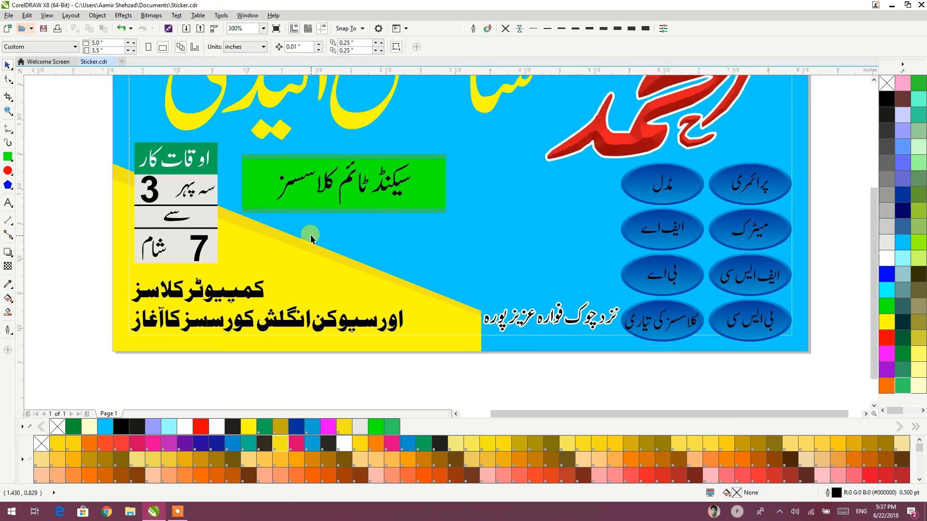
- Place the رابطہ : text above the address line, rotate it about 22.6 degrees and enlarge it to about 21.4 pt
{"action": "scroll", "coordinate": [311, 235], "scroll_direction": "down", "scroll_amount": 1}
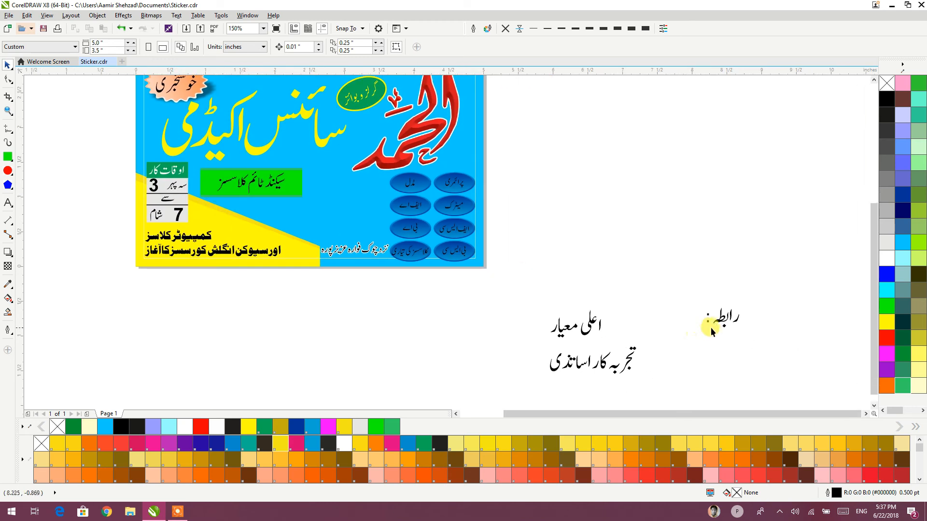
{"action": "left_click", "coordinate": [714, 322]}
{"action": "left_click_drag", "start_coordinate": [743, 331], "coordinate": [374, 231]}
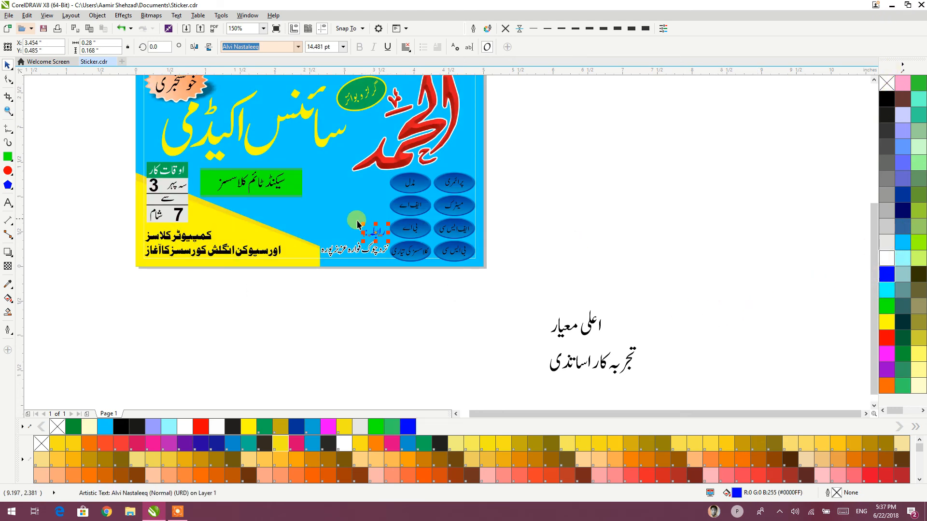
{"action": "scroll", "coordinate": [383, 222], "scroll_direction": "up", "scroll_amount": 3}
{"action": "left_click", "coordinate": [405, 250]}
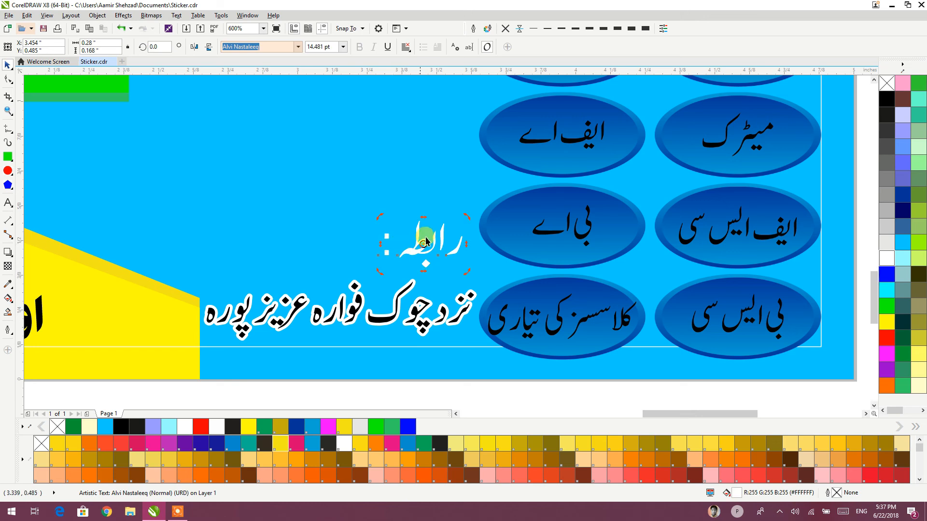
{"action": "left_click_drag", "start_coordinate": [459, 209], "coordinate": [459, 184]}
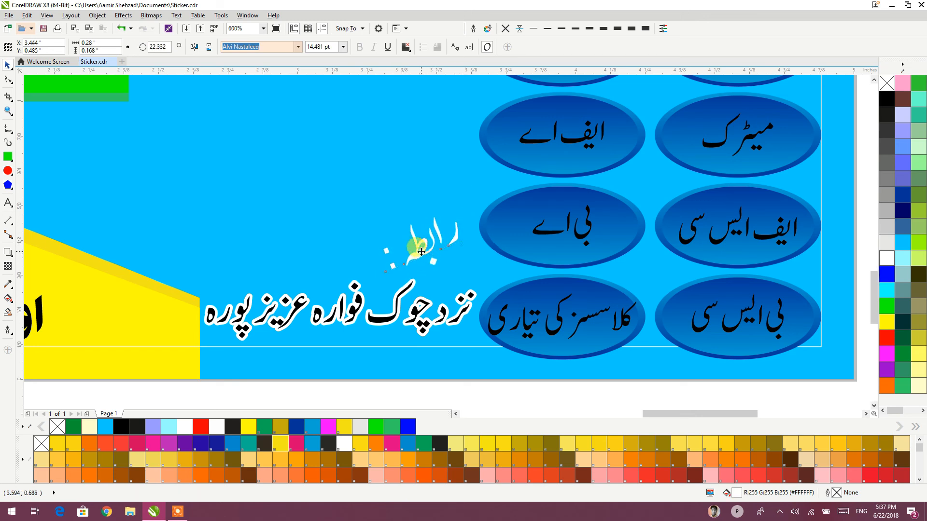
{"action": "left_click_drag", "start_coordinate": [413, 256], "coordinate": [358, 264]}
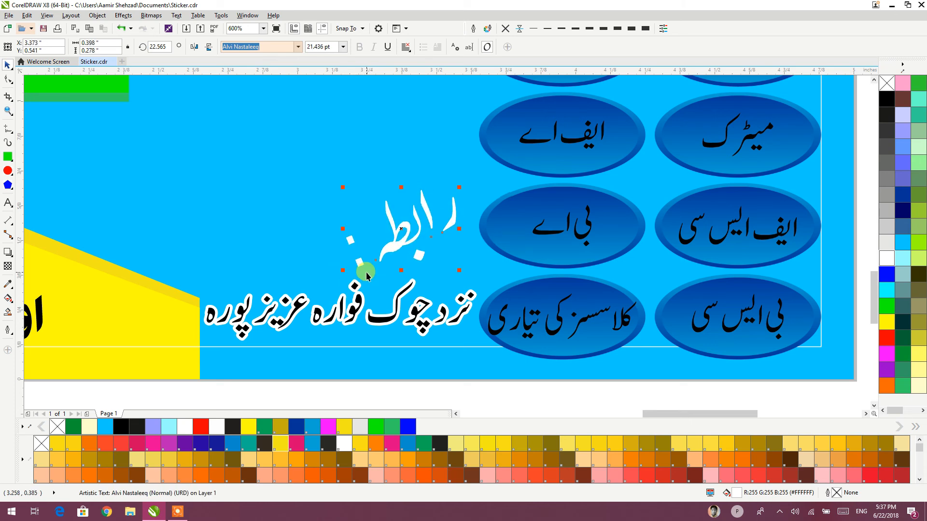
- Fill رابطہ : with blue (#0000FF) and give it a white 1.5 pt outline behind the fill, with rounded corners and round line caps
{"action": "left_click", "coordinate": [406, 427]}
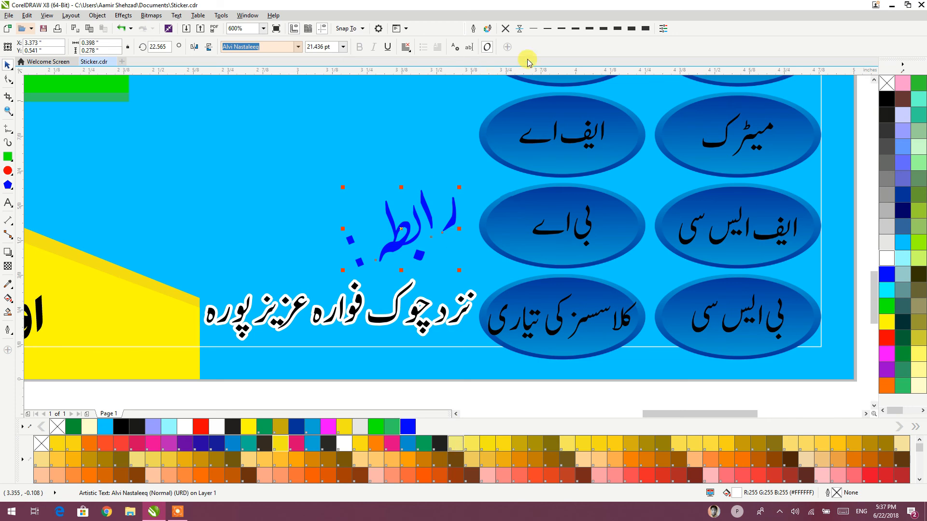
{"action": "left_click", "coordinate": [572, 33]}
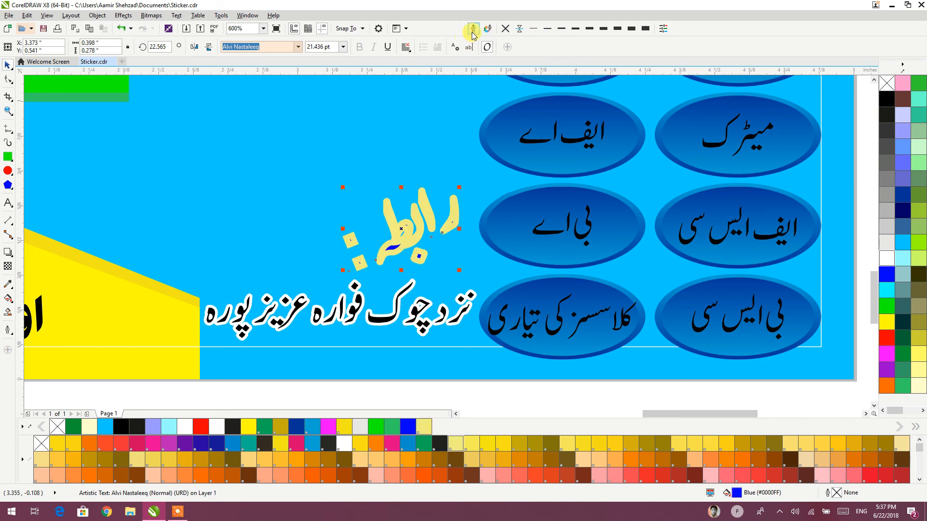
{"action": "left_click", "coordinate": [473, 31]}
{"action": "left_click", "coordinate": [431, 258]}
{"action": "left_click", "coordinate": [430, 291]}
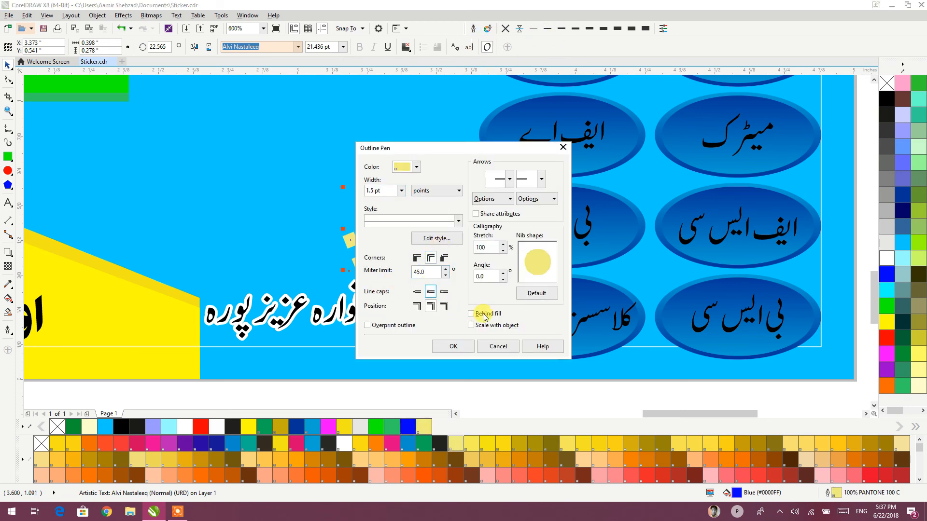
{"action": "left_click", "coordinate": [453, 346]}
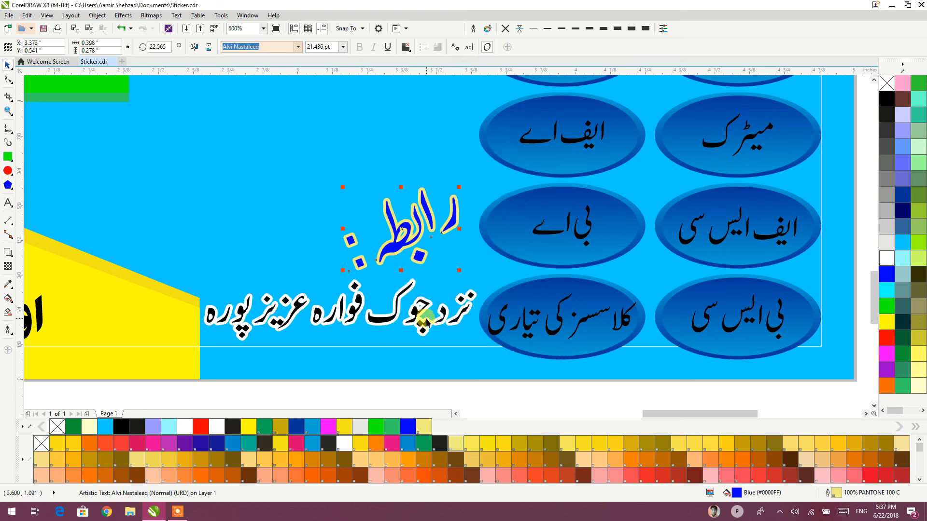
{"action": "right_click", "coordinate": [886, 259]}
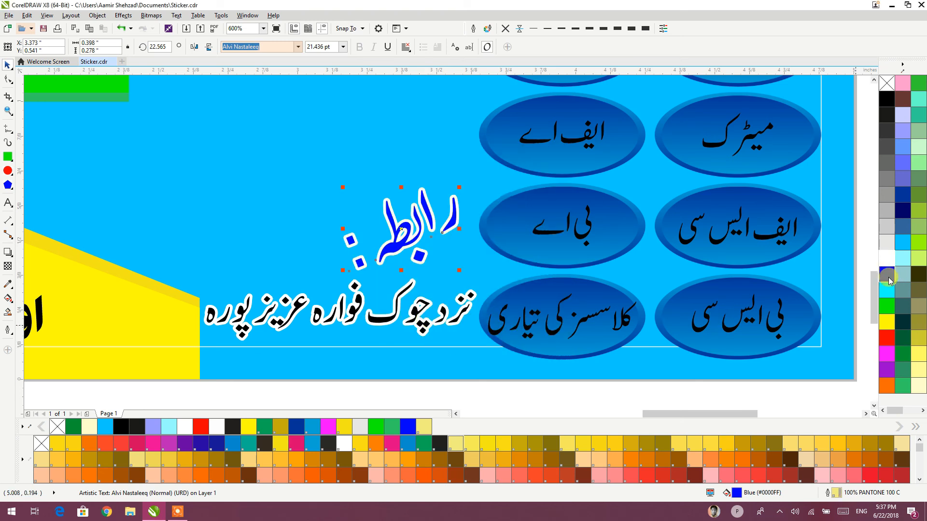
{"action": "scroll", "coordinate": [391, 266], "scroll_direction": "down", "scroll_amount": 2}
{"action": "key", "text": "Escape"}
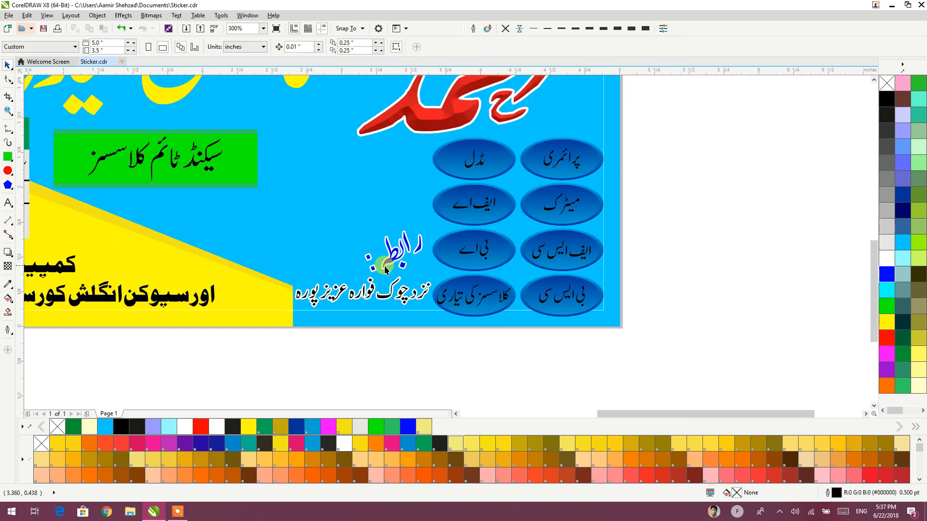
- Bring the two-line اعلی معیار / تجربہ کار اساتذی text onto the sticker beside the green banner and centre-align its lines
{"action": "scroll", "coordinate": [353, 294], "scroll_direction": "down", "scroll_amount": 2}
{"action": "left_click_drag", "start_coordinate": [353, 294], "coordinate": [459, 303]}
{"action": "left_click_drag", "start_coordinate": [692, 366], "coordinate": [441, 229]}
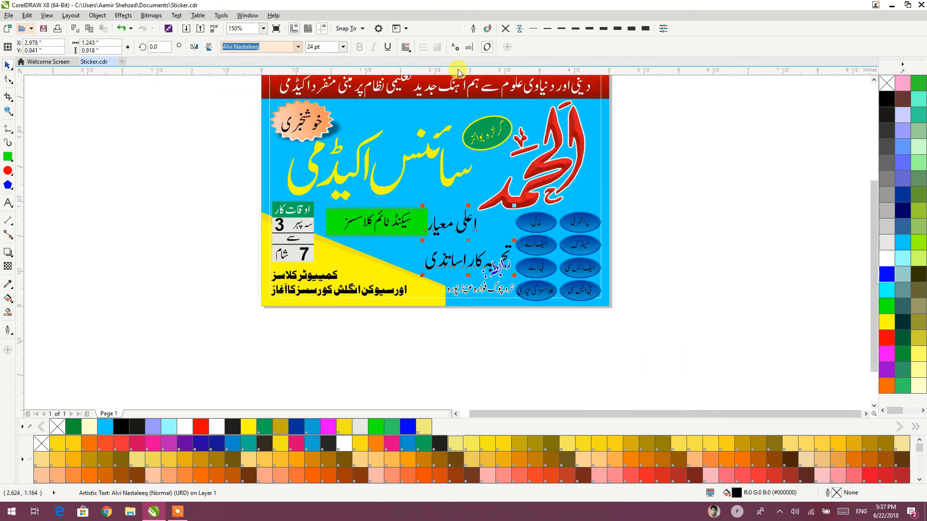
{"action": "left_click", "coordinate": [405, 47]}
{"action": "left_click", "coordinate": [416, 90]}
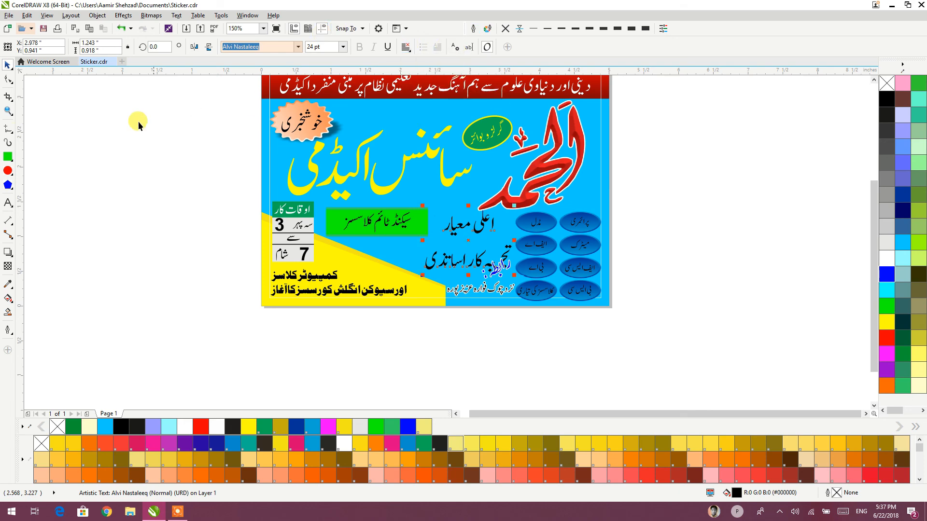
- Tighten the line spacing of the two-line اعلی معیار text and shift the text down beside the green banner
{"action": "scroll", "coordinate": [424, 251], "scroll_direction": "up", "scroll_amount": 4}
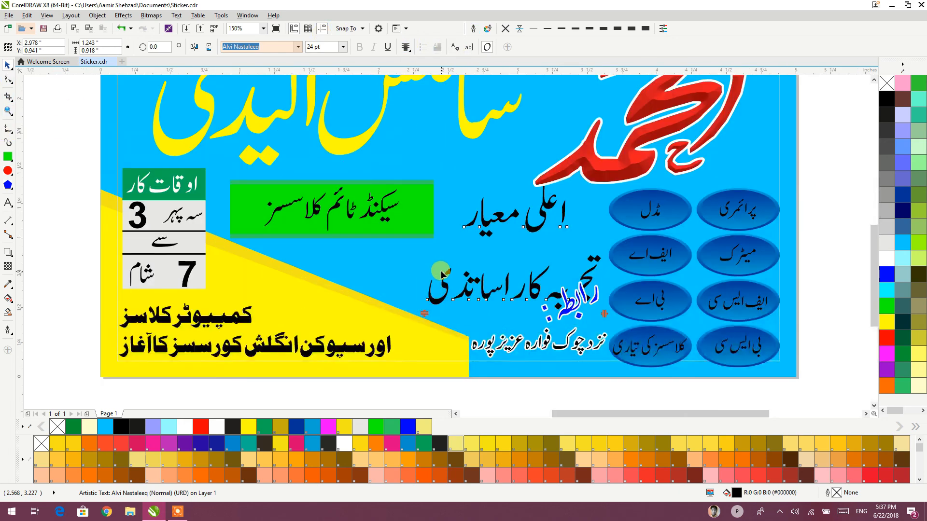
{"action": "left_click_drag", "start_coordinate": [412, 352], "coordinate": [413, 232]}
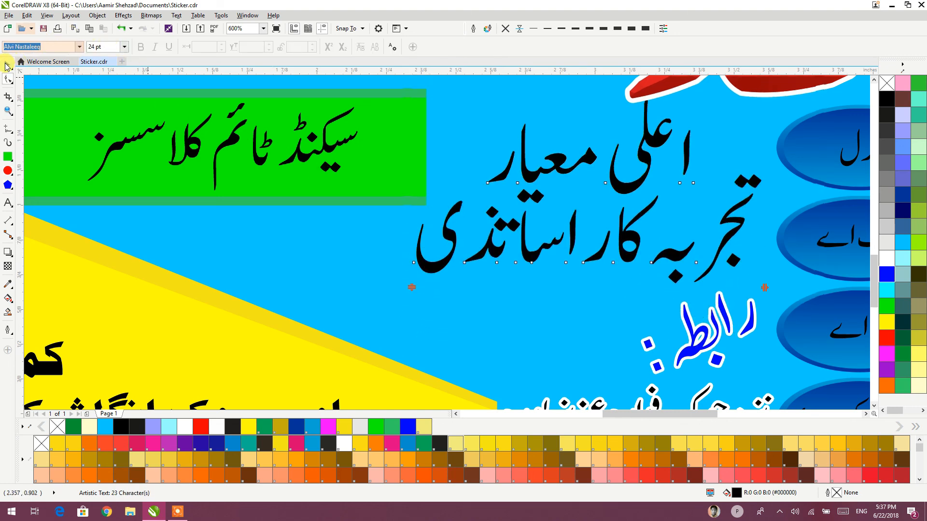
{"action": "scroll", "coordinate": [418, 144], "scroll_direction": "down", "scroll_amount": 1}
{"action": "left_click_drag", "start_coordinate": [533, 155], "coordinate": [490, 233]}
{"action": "scroll", "coordinate": [503, 175], "scroll_direction": "down", "scroll_amount": 1}
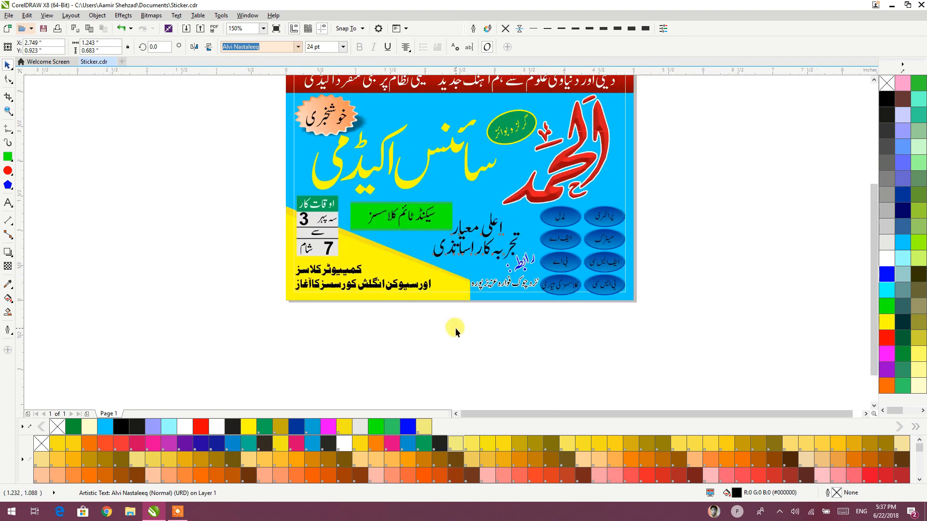
- Group the green سیکنڈ ٹائم کلاسسز banner with its text and move it down beside the lower part of the opening-hours box
{"action": "left_click_drag", "start_coordinate": [247, 189], "coordinate": [457, 241]}
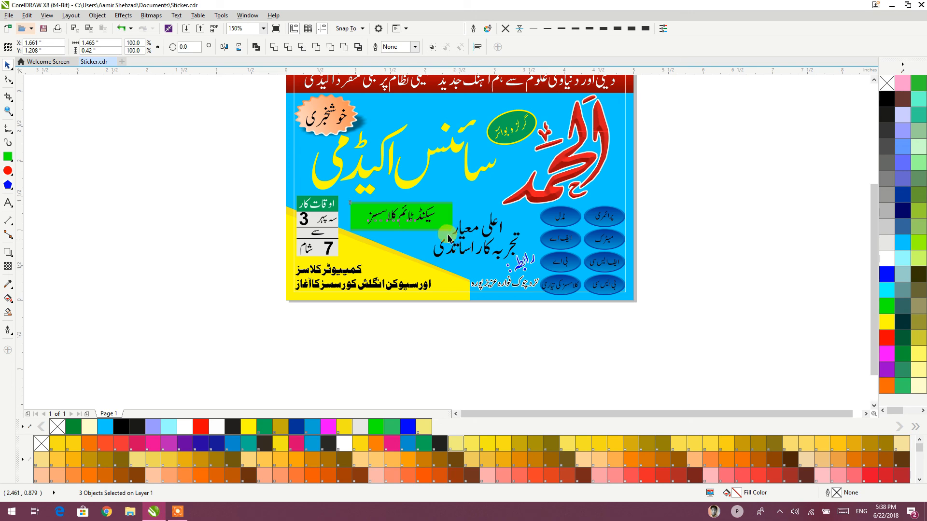
{"action": "key", "text": "ctrl+g"}
{"action": "left_click_drag", "start_coordinate": [426, 218], "coordinate": [417, 248]}
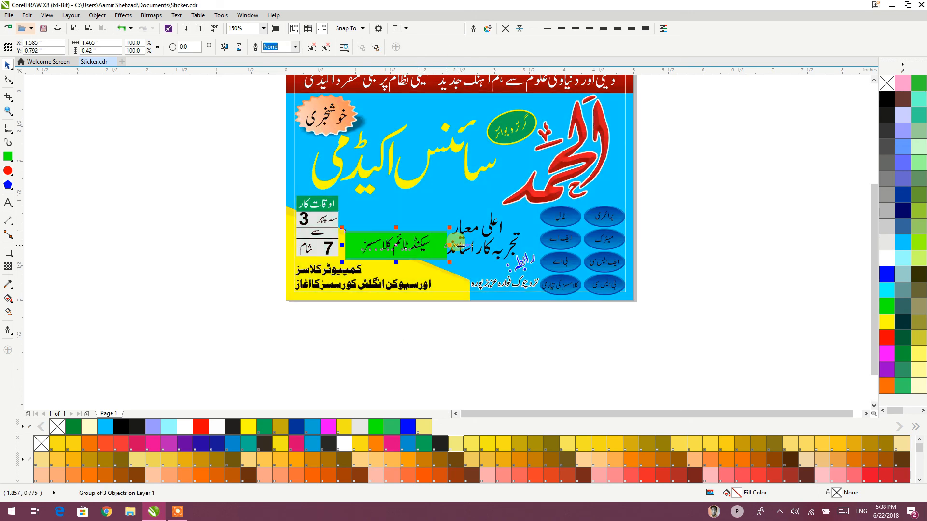
{"action": "key", "text": "Escape"}
- Move the two-line اعلی معیار text between the academy title and the green banner and enlarge it to about 26.5 pt
{"action": "left_click_drag", "start_coordinate": [469, 230], "coordinate": [433, 200]}
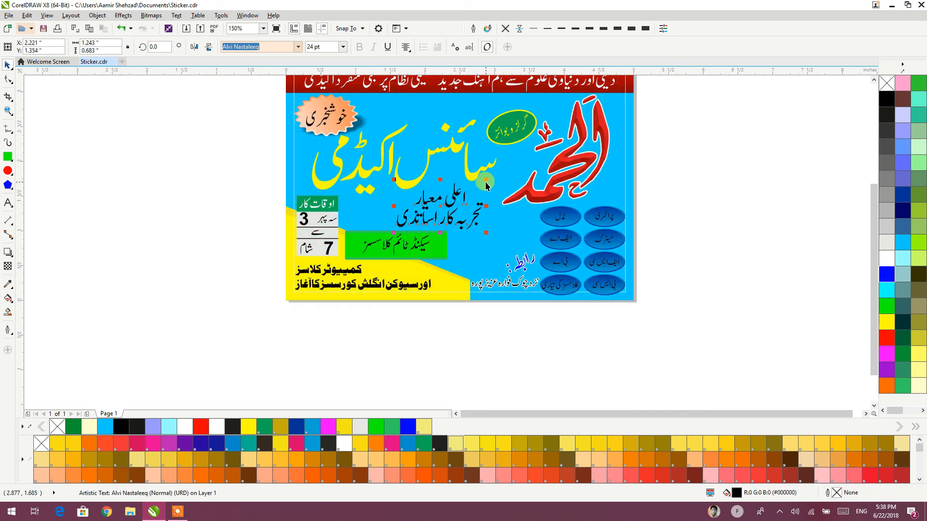
{"action": "left_click_drag", "start_coordinate": [487, 179], "coordinate": [495, 173]}
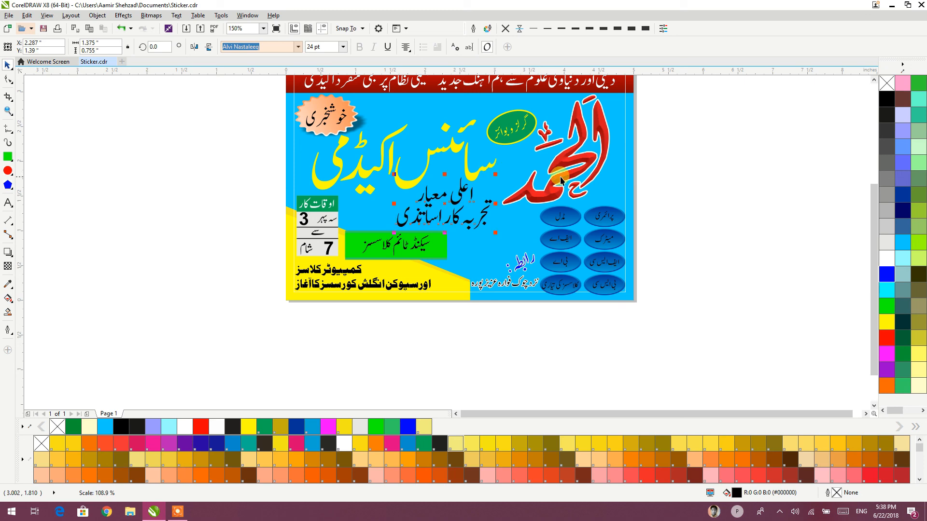
{"action": "left_click", "coordinate": [686, 162]}
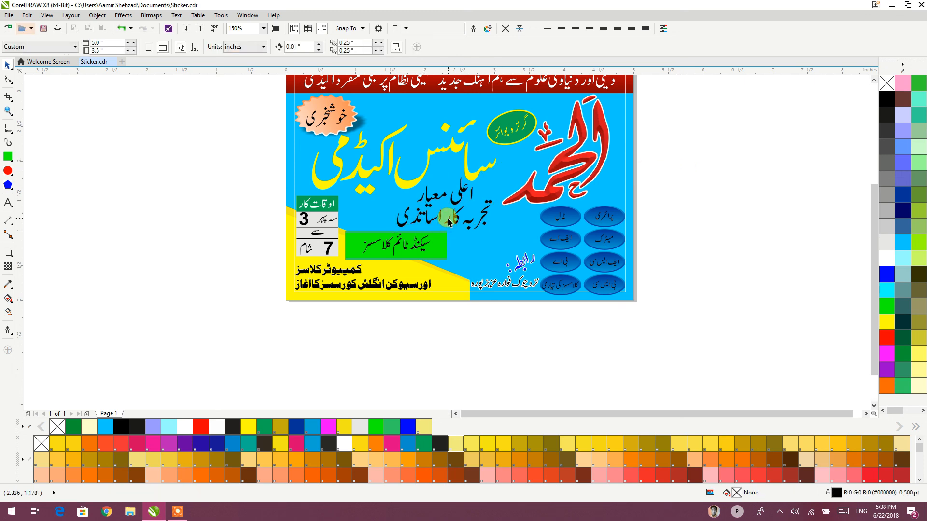
- Fill the two-line اعلی معیار text with red (#FF0000)
{"action": "left_click", "coordinate": [457, 222]}
{"action": "left_click", "coordinate": [883, 337]}
{"action": "left_click", "coordinate": [710, 247]}
{"action": "left_click_drag", "start_coordinate": [691, 238], "coordinate": [670, 308]}
{"action": "left_click", "coordinate": [532, 261]}
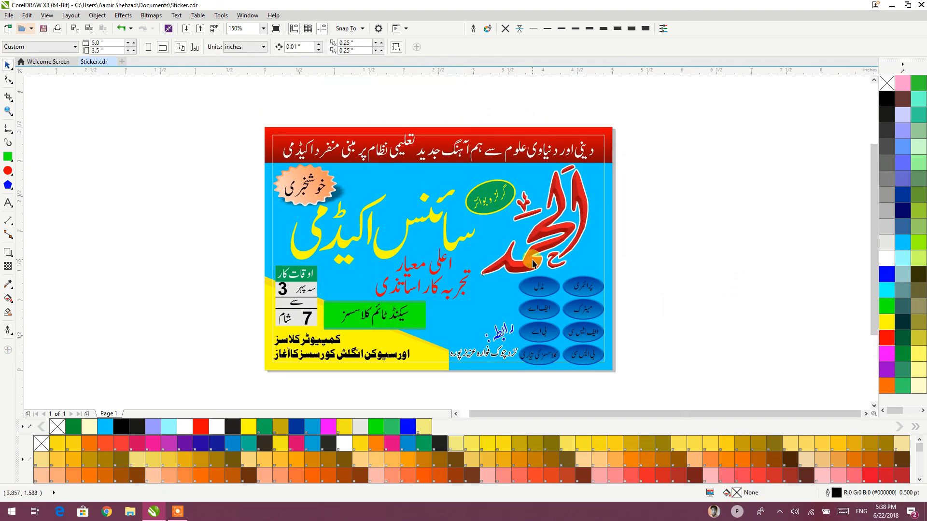
{"action": "key", "text": "Escape"}
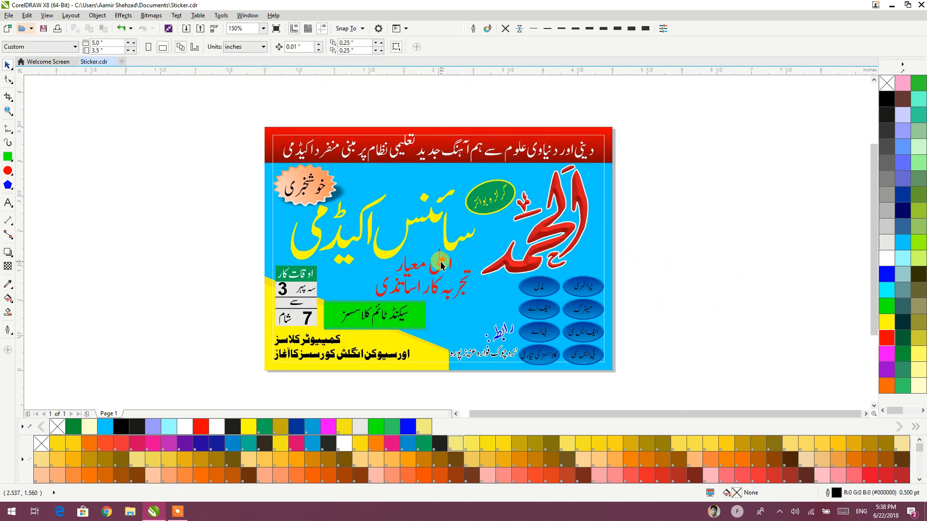
- Recolour the two-line اعلی معیار text with an orange fill
{"action": "left_click", "coordinate": [441, 265]}
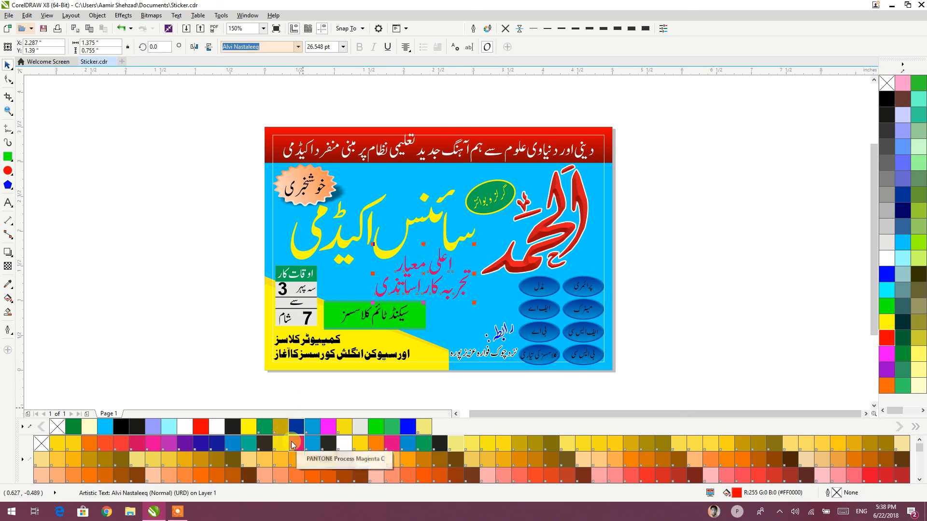
{"action": "left_click", "coordinate": [886, 386]}
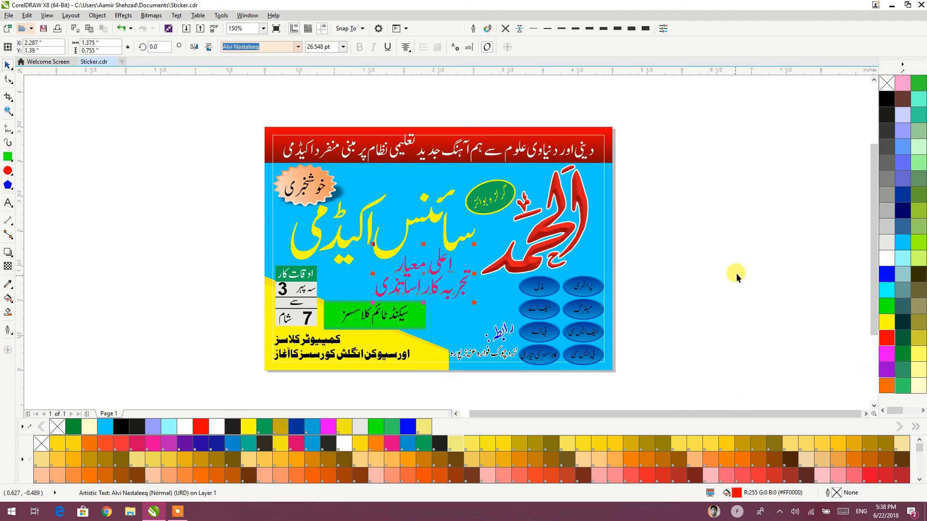
{"action": "left_click", "coordinate": [737, 270]}
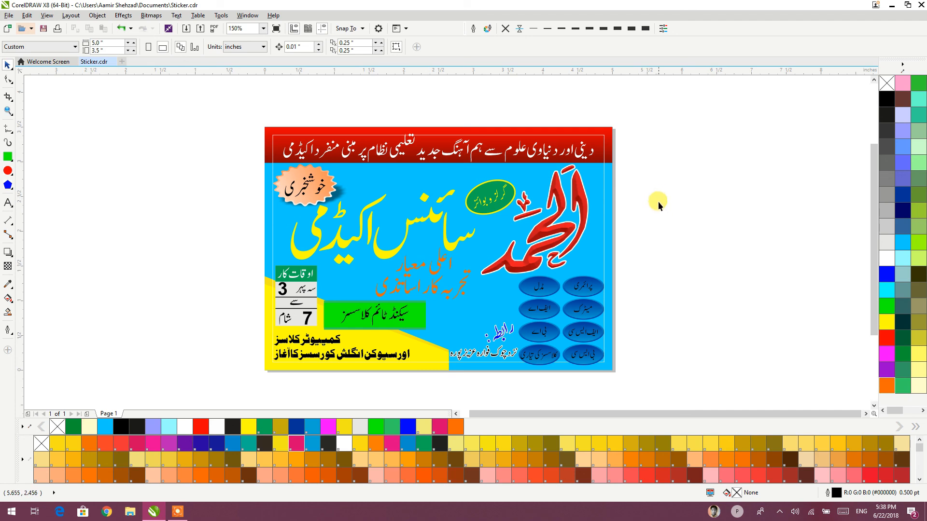
- Remove the white hairline outline from the margin rectangle that frames the sticker's contents
{"action": "left_click", "coordinate": [605, 196]}
{"action": "left_click", "coordinate": [505, 29]}
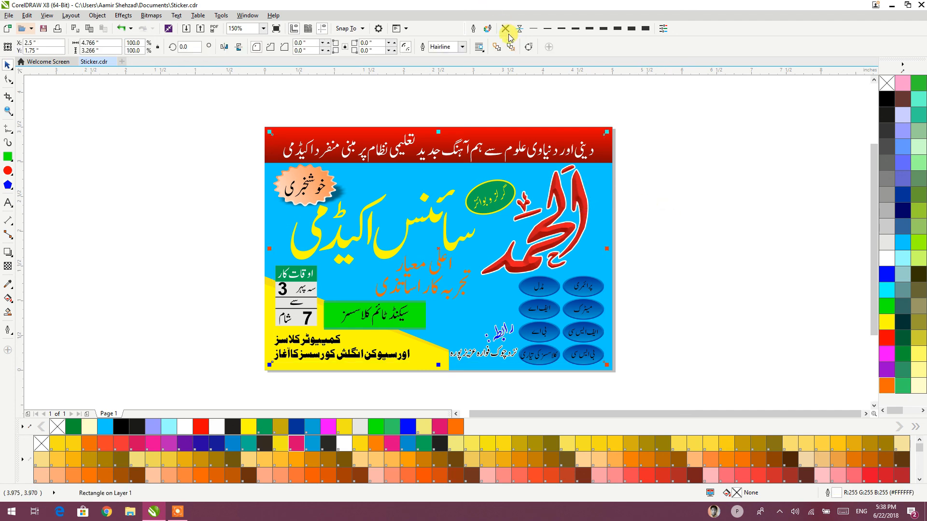
{"action": "left_click", "coordinate": [667, 166]}
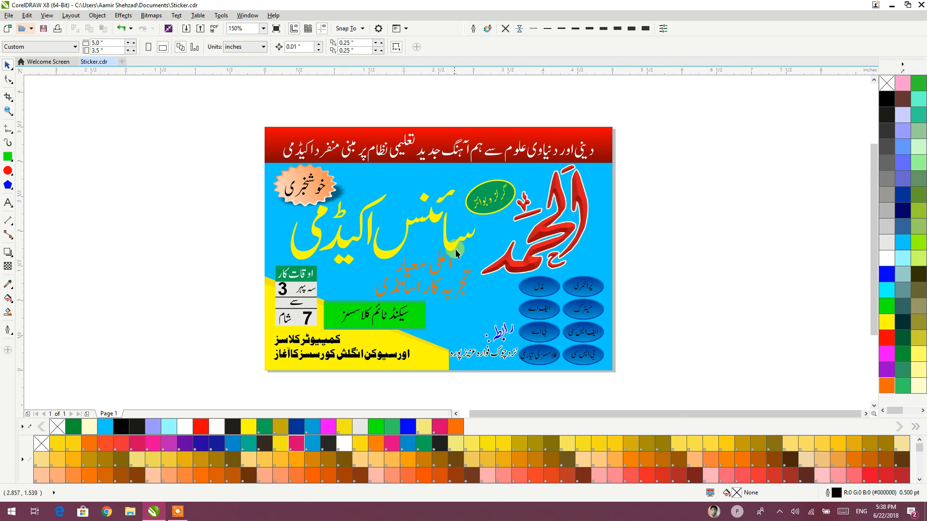
{"action": "left_click", "coordinate": [179, 511]}
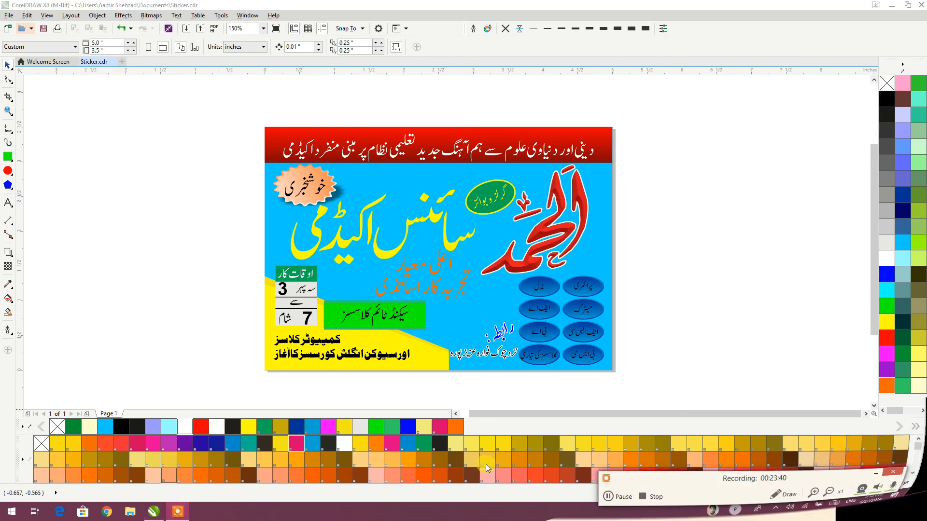